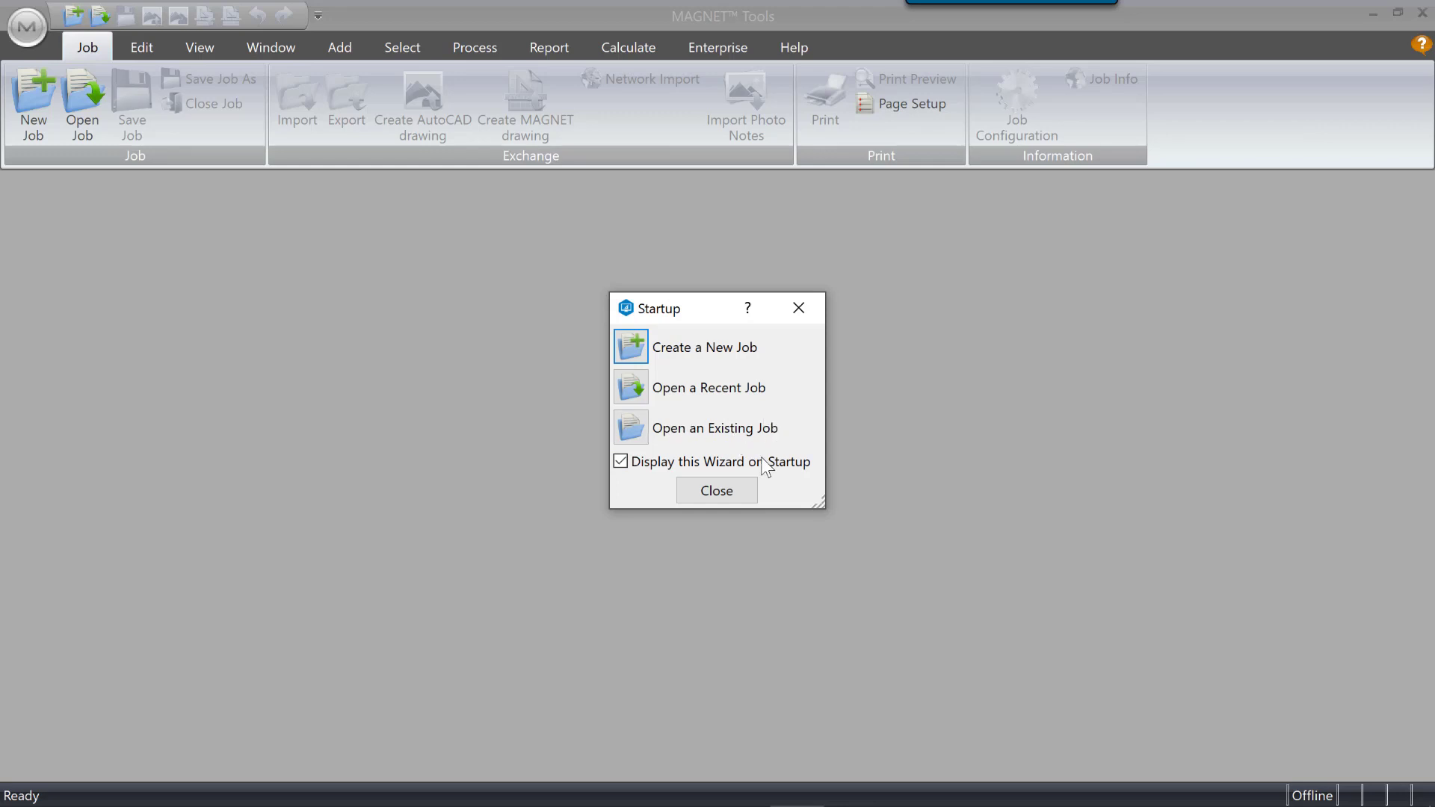
Step: Create a new job named 0025 in C:\OPUS\13 PK/hall farm with the GPS+ configuration, keeping the default display and coordinate system settings
click(632, 348)
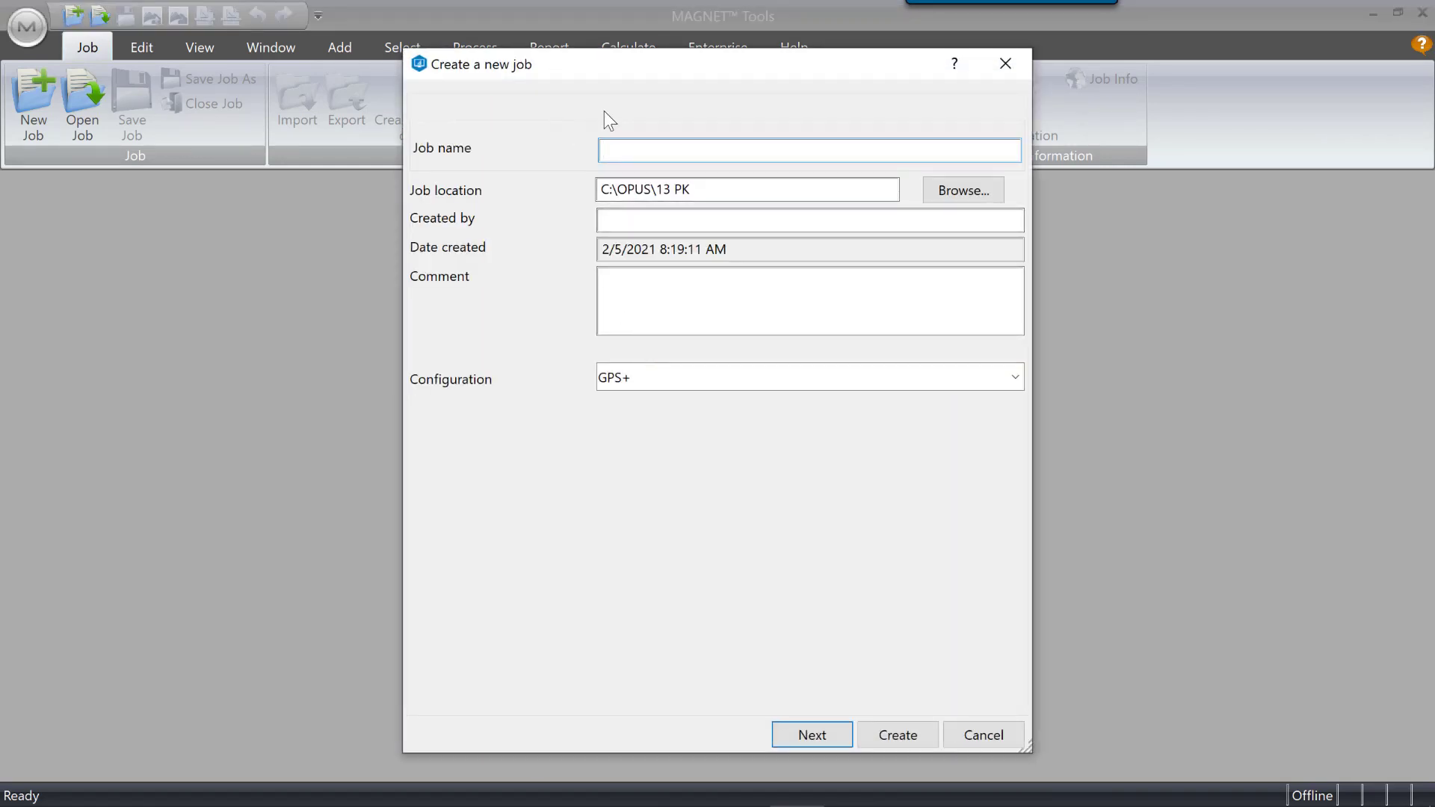
text(5)
click(688, 192)
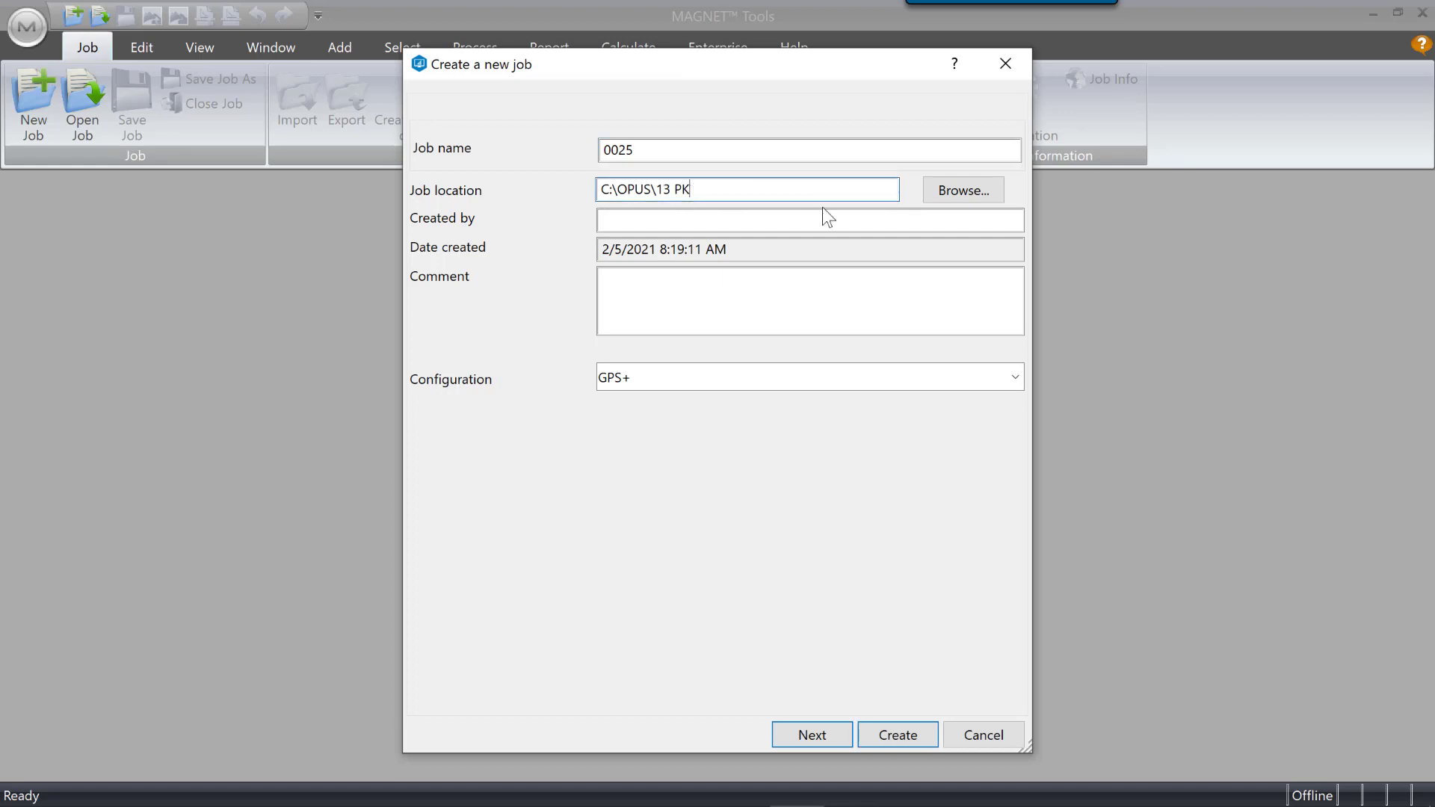
text(/hall farm)
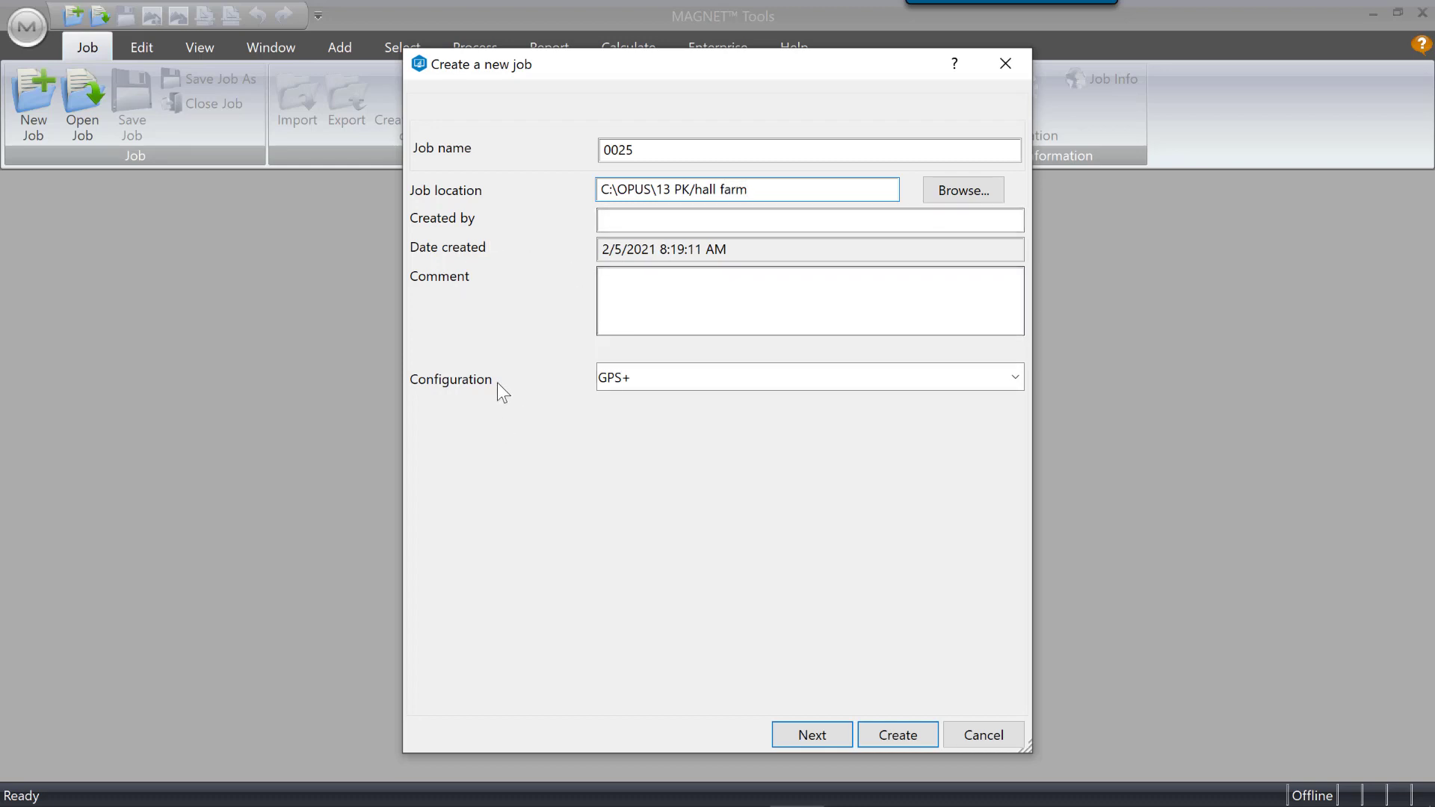
click(1015, 377)
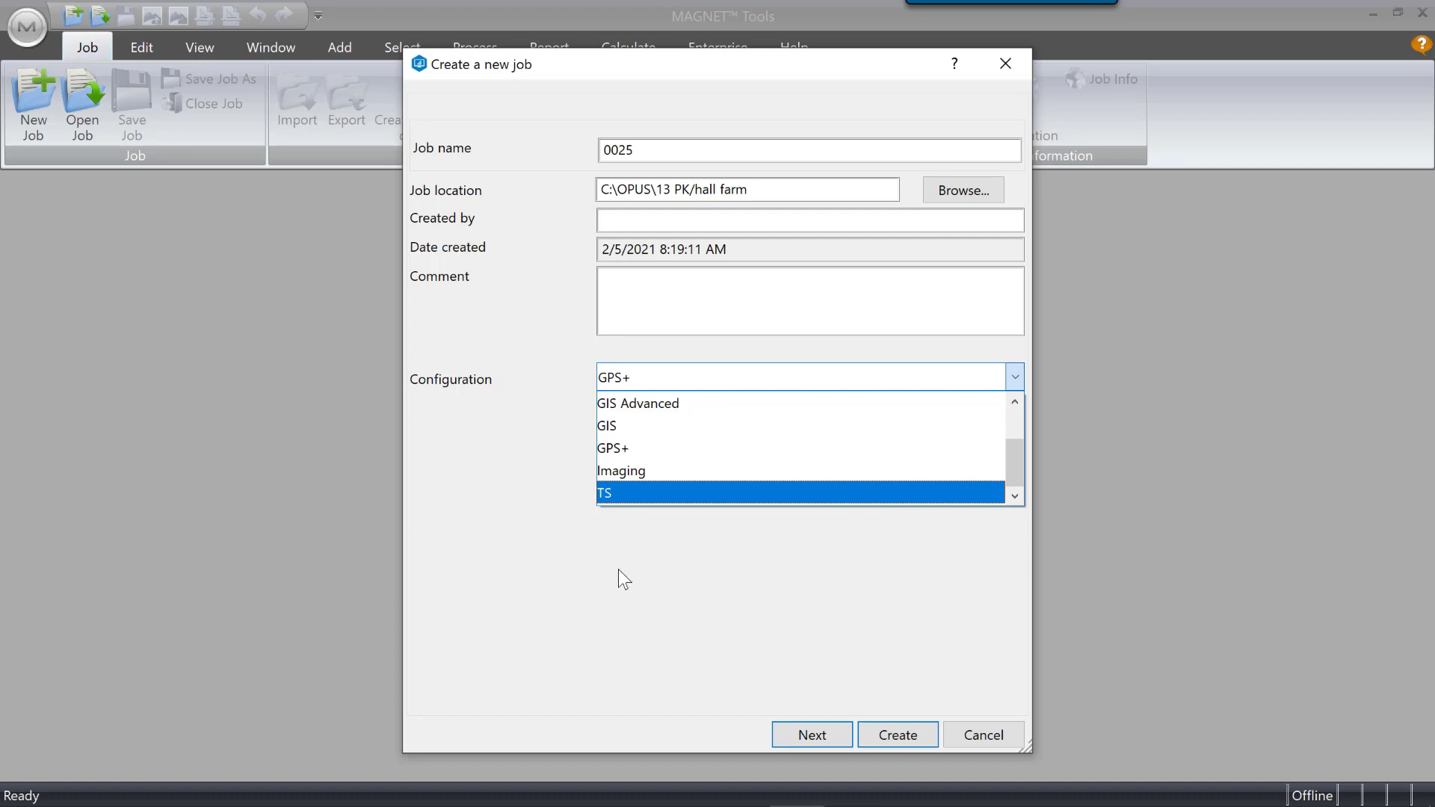
click(627, 449)
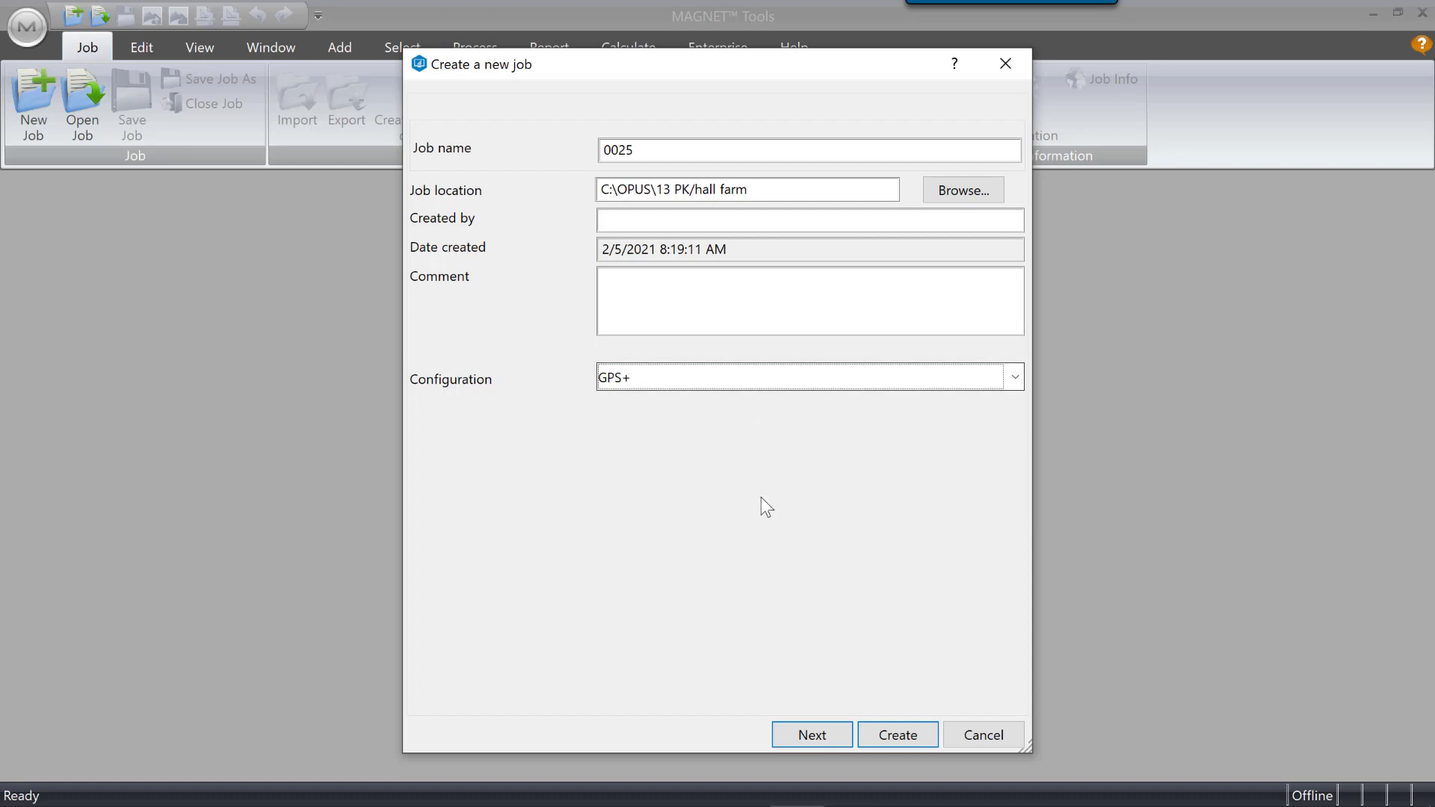
click(830, 733)
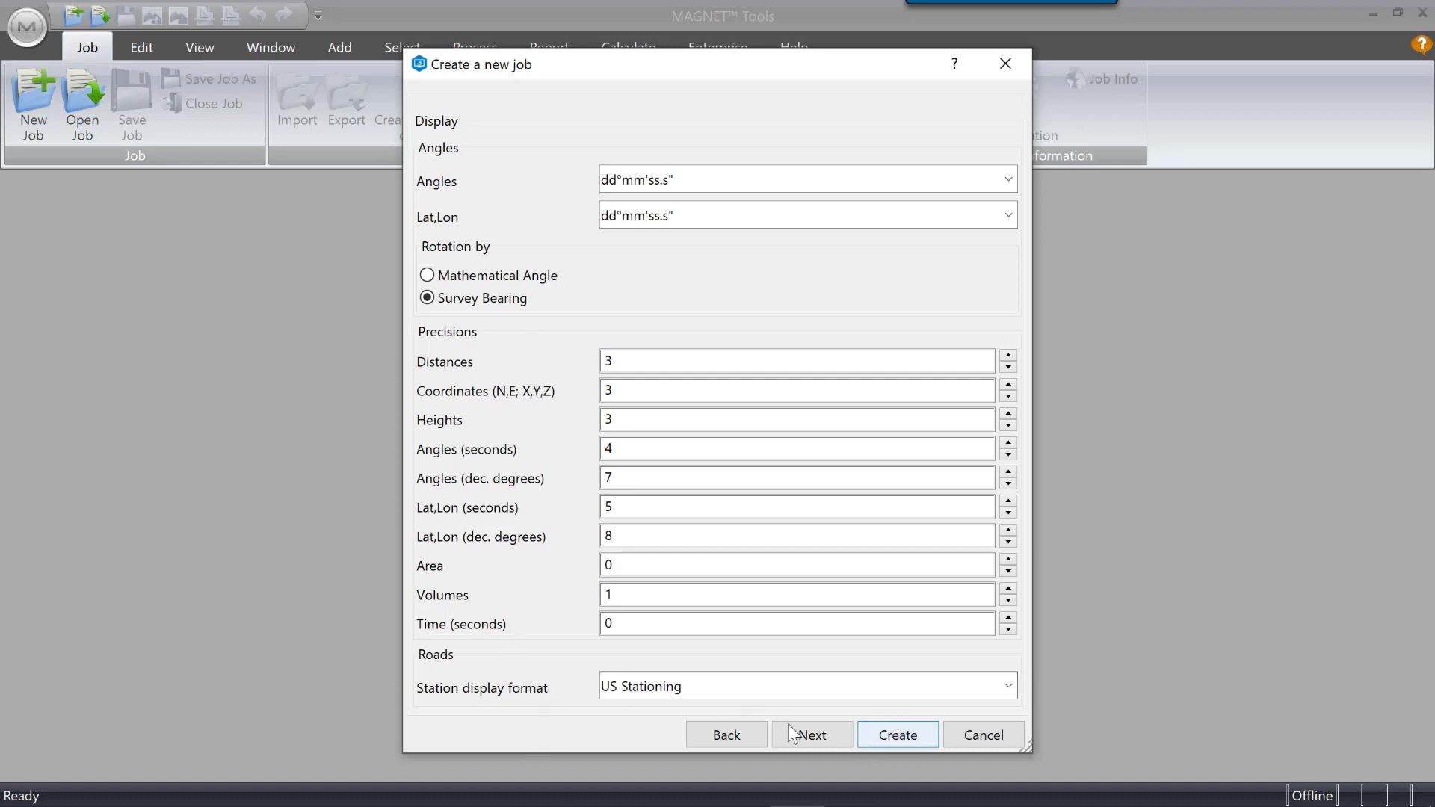
click(817, 732)
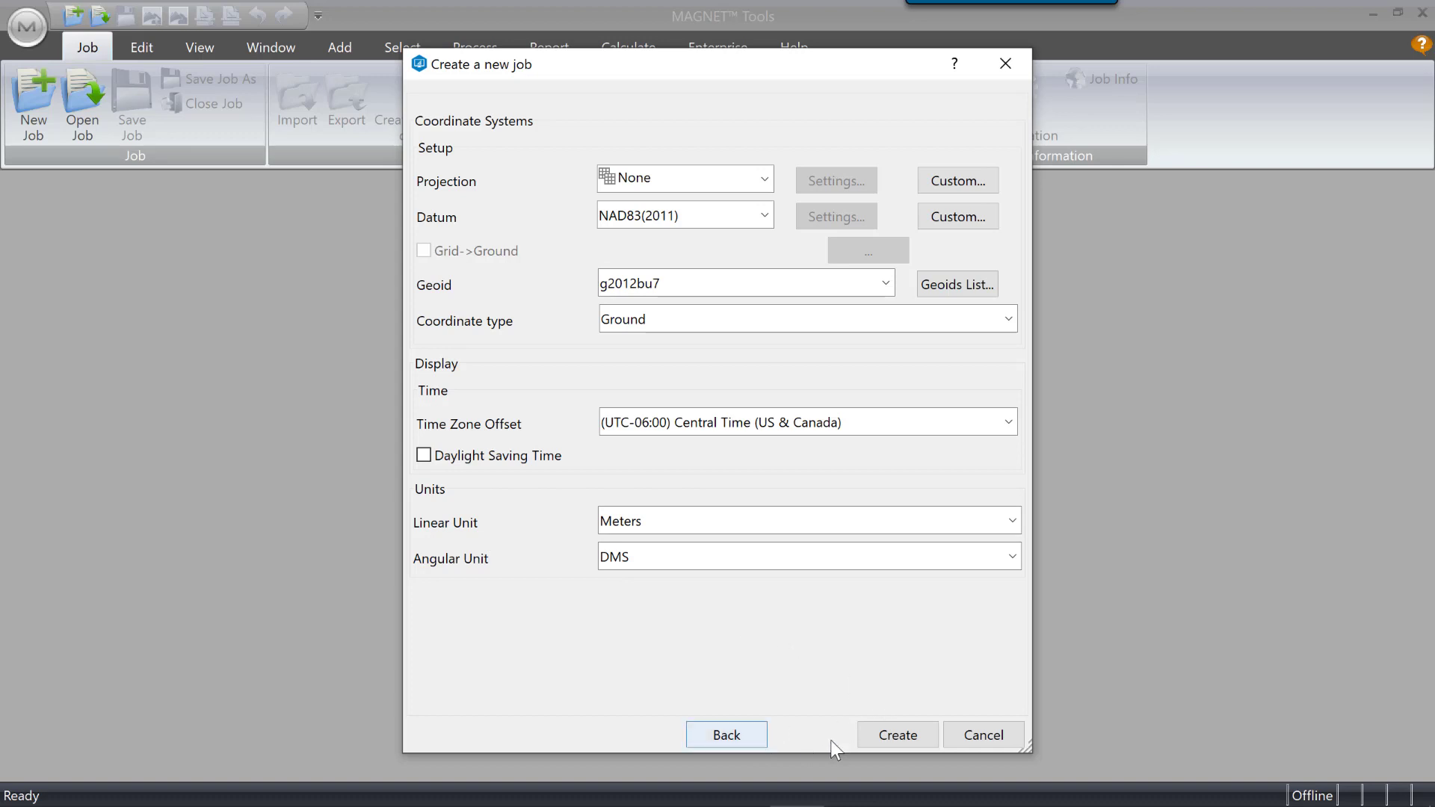
click(899, 731)
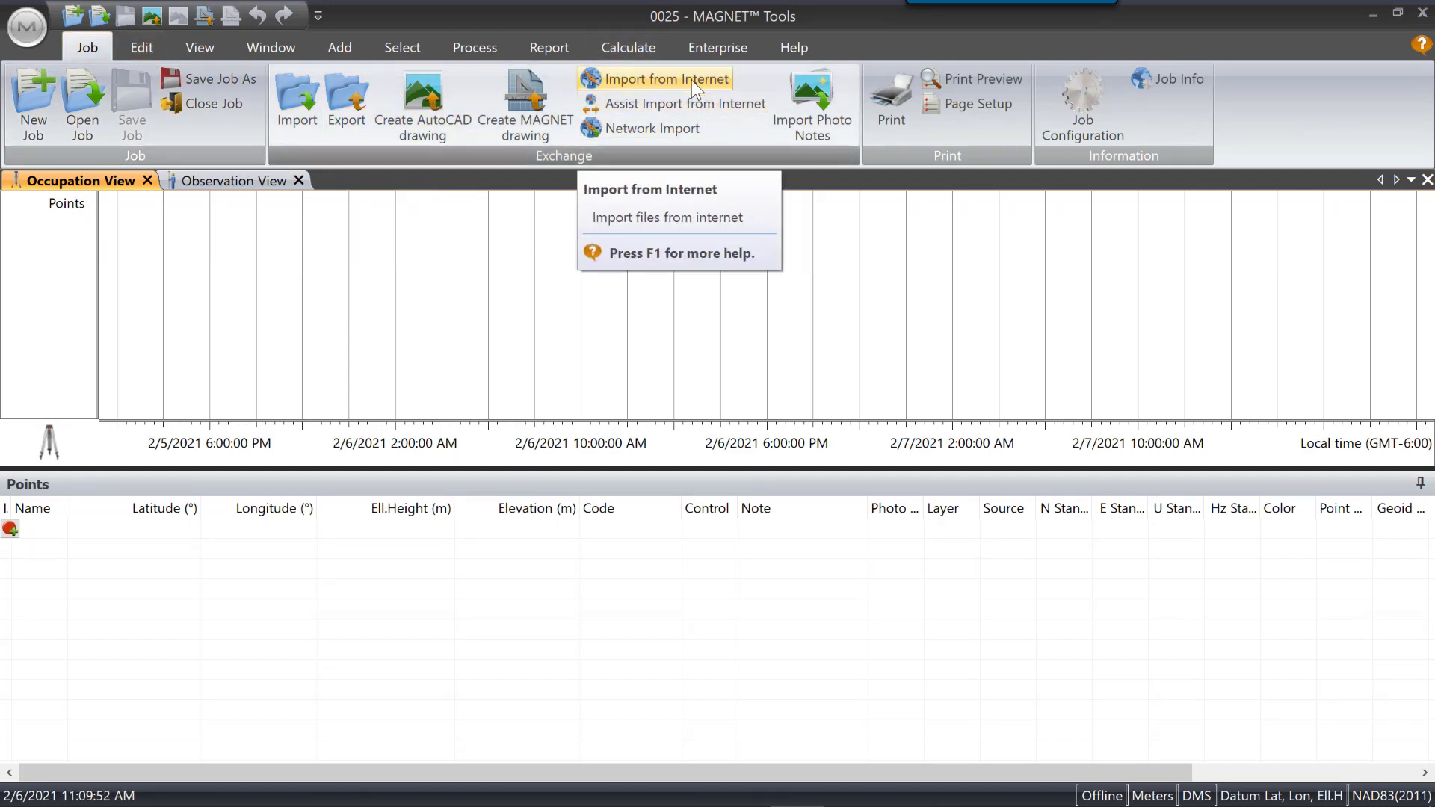
click(708, 46)
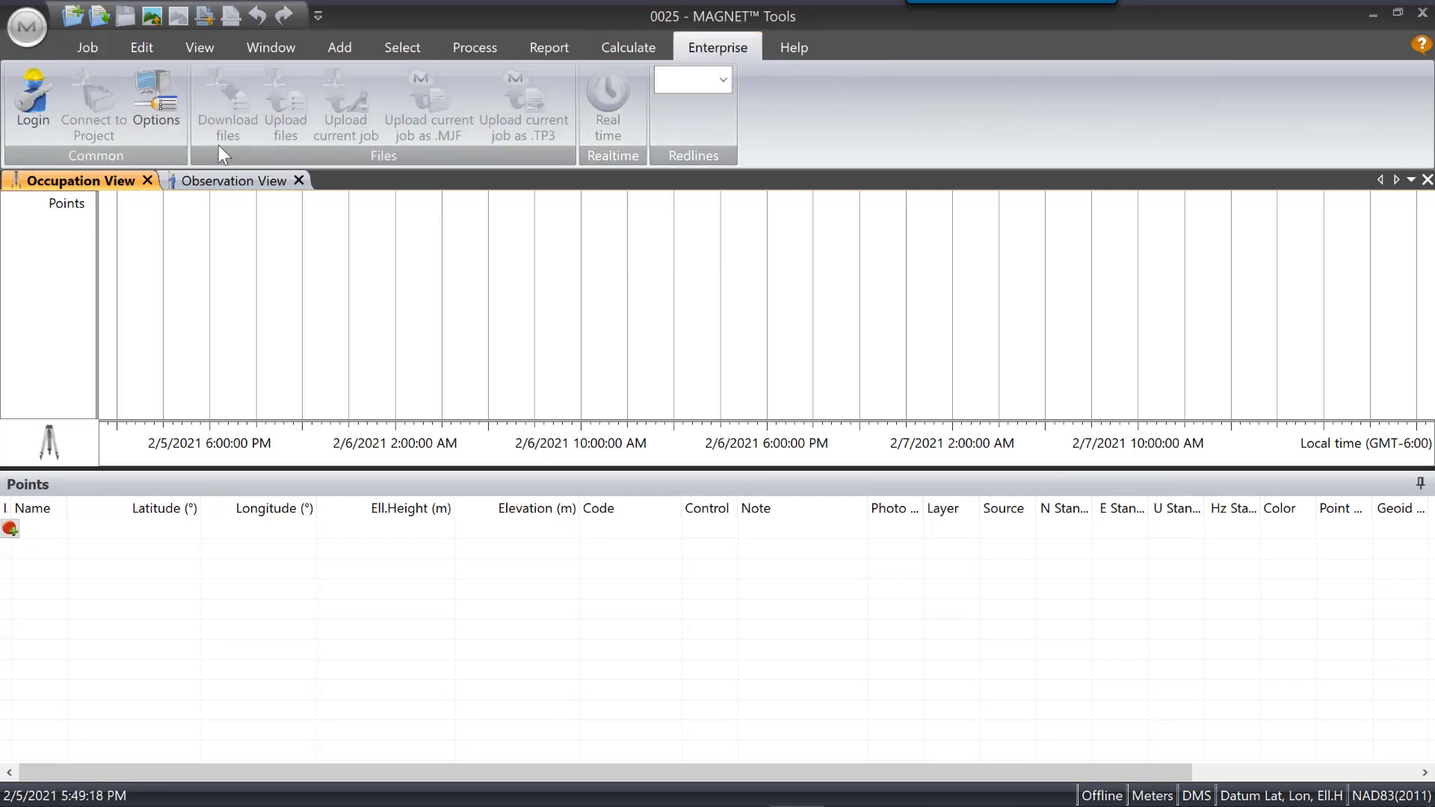
click(91, 44)
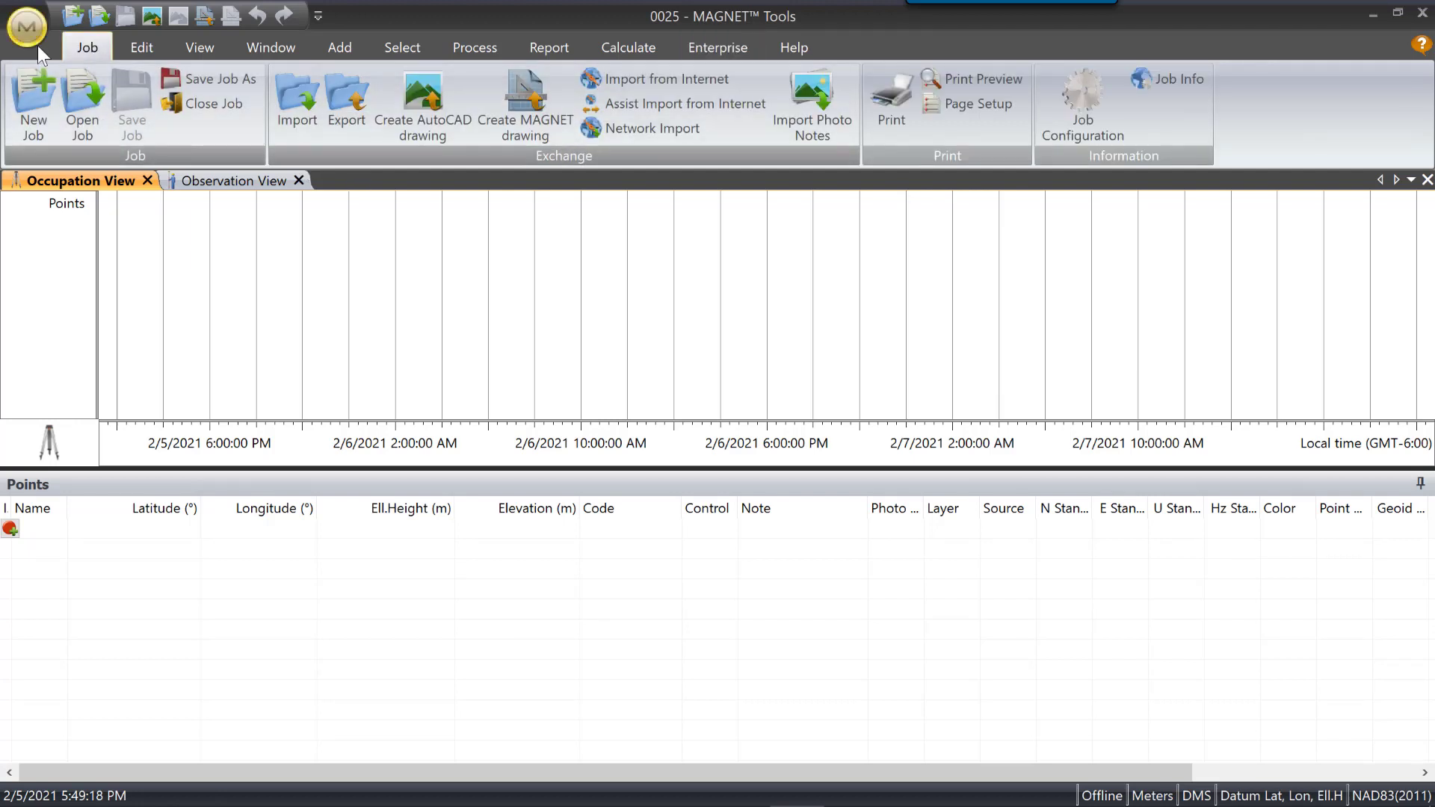
Step: Start an import from the Hall Farm Raw Data folder and set the file format to Rinex under GNSS Raw Data
click(303, 101)
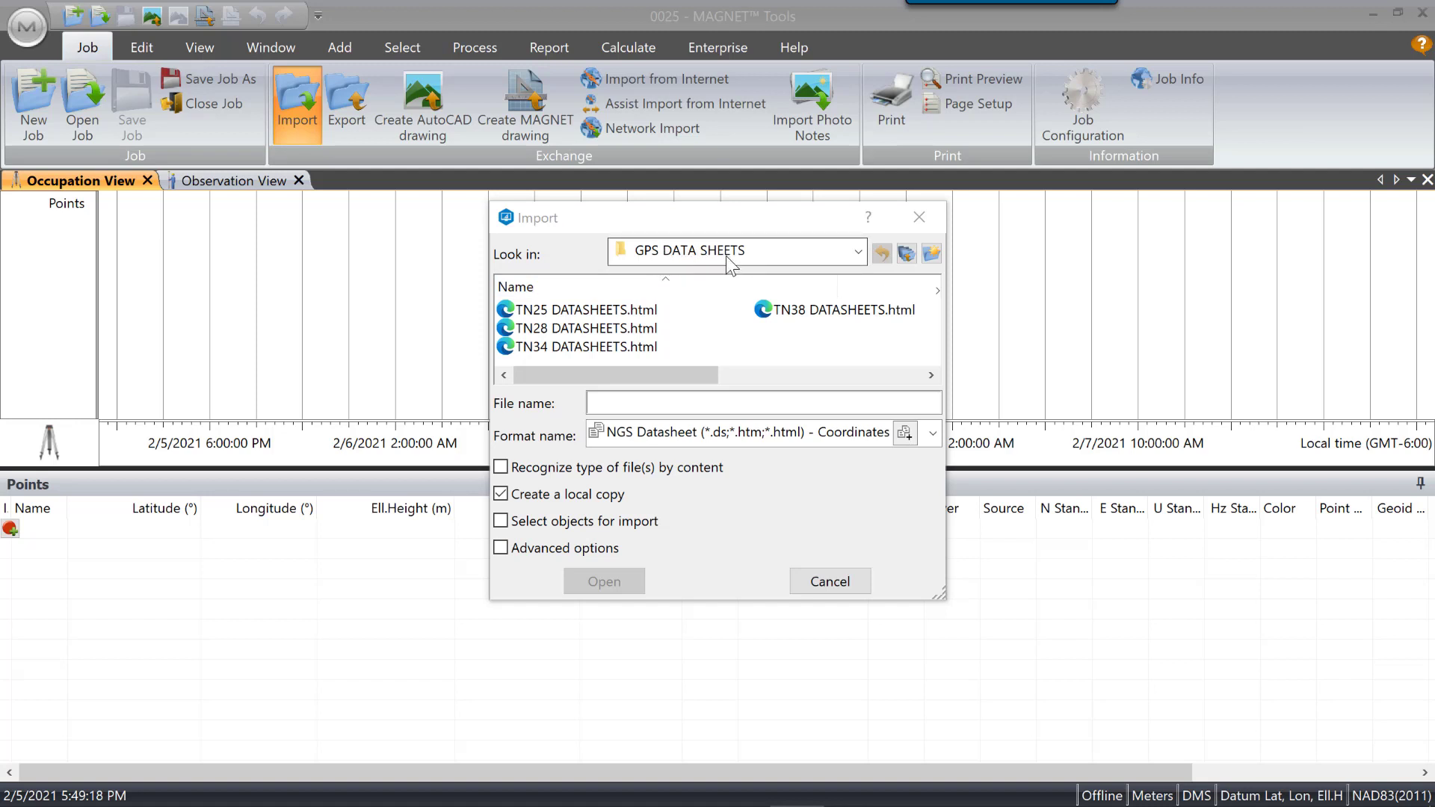
click(906, 254)
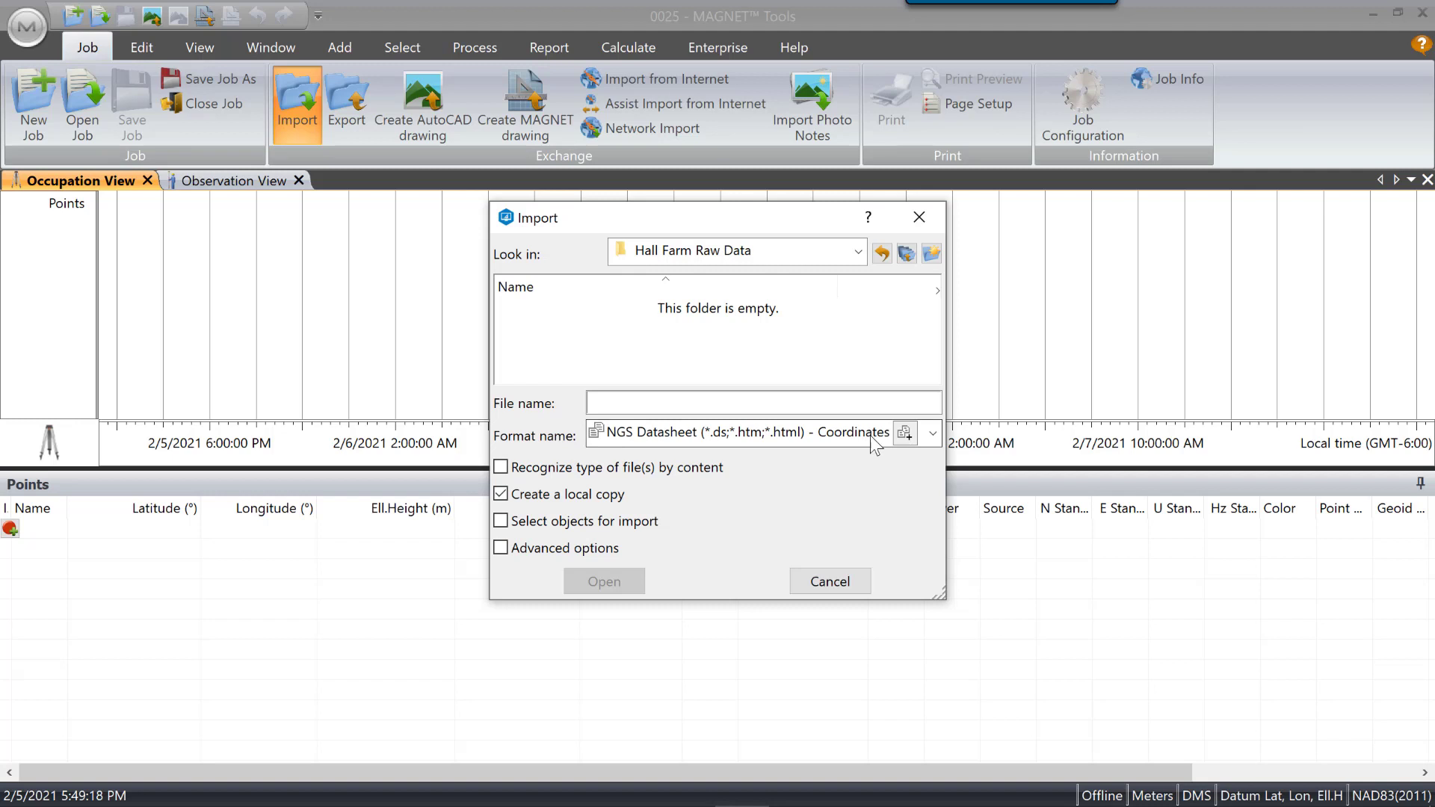
click(933, 434)
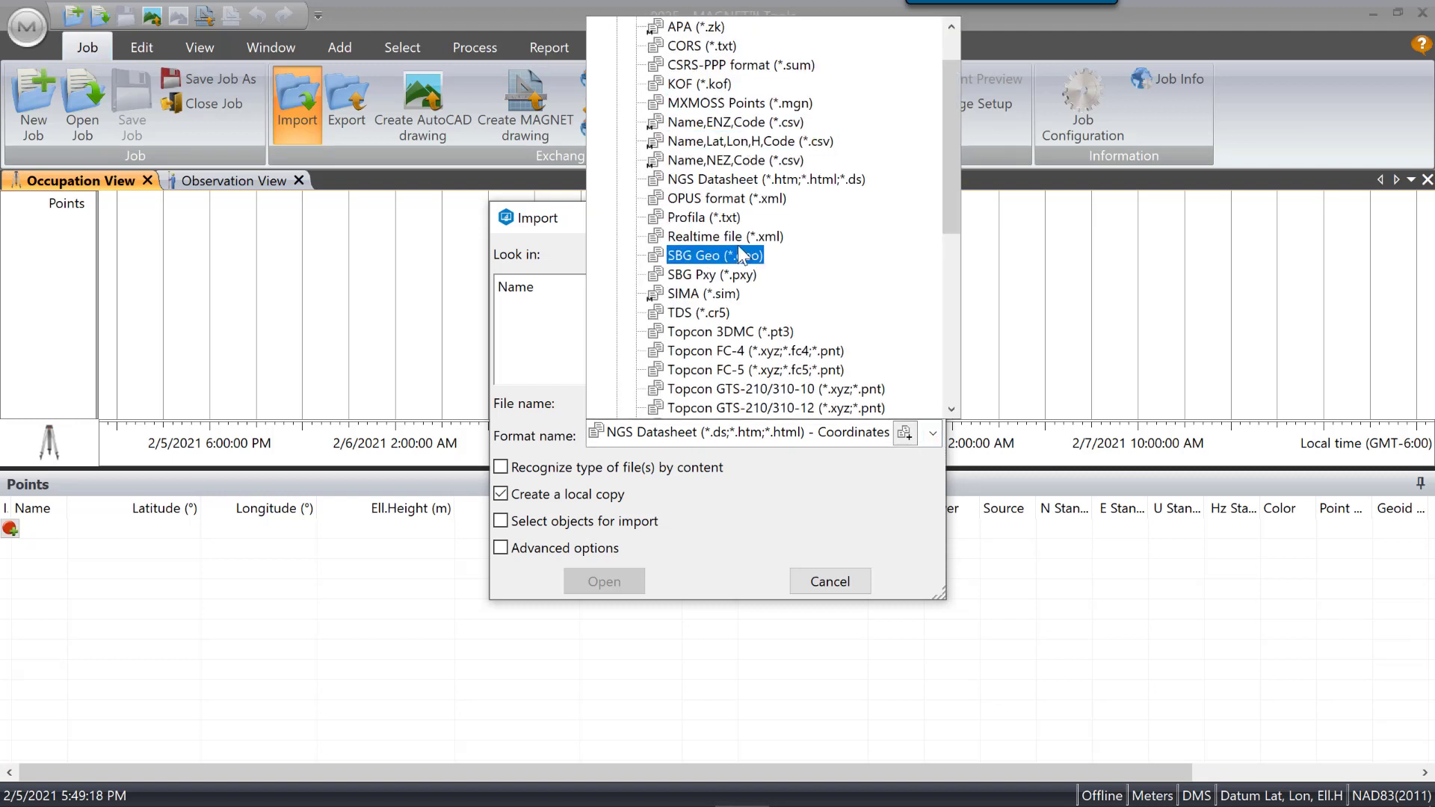
scroll(947, 71, up, 2)
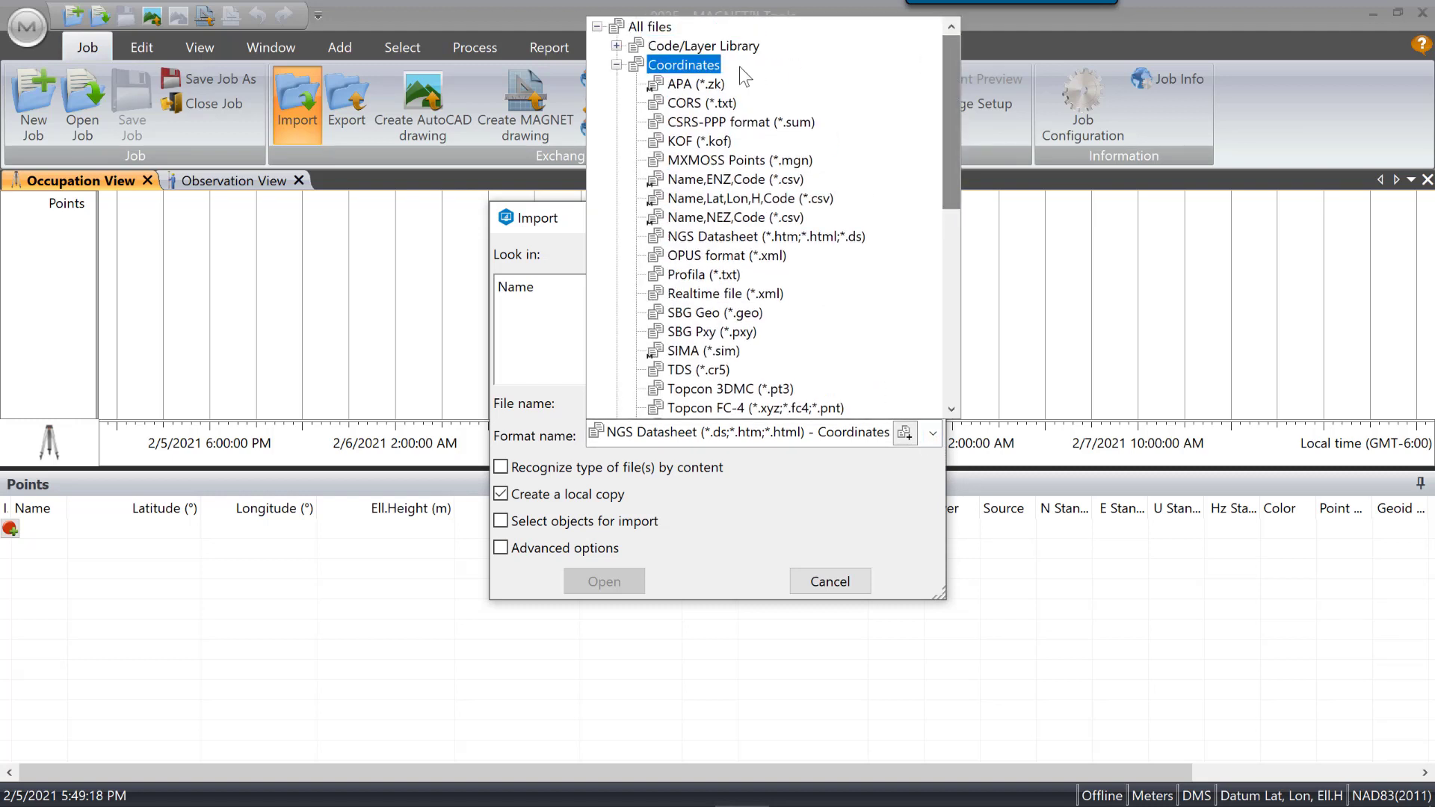
click(616, 65)
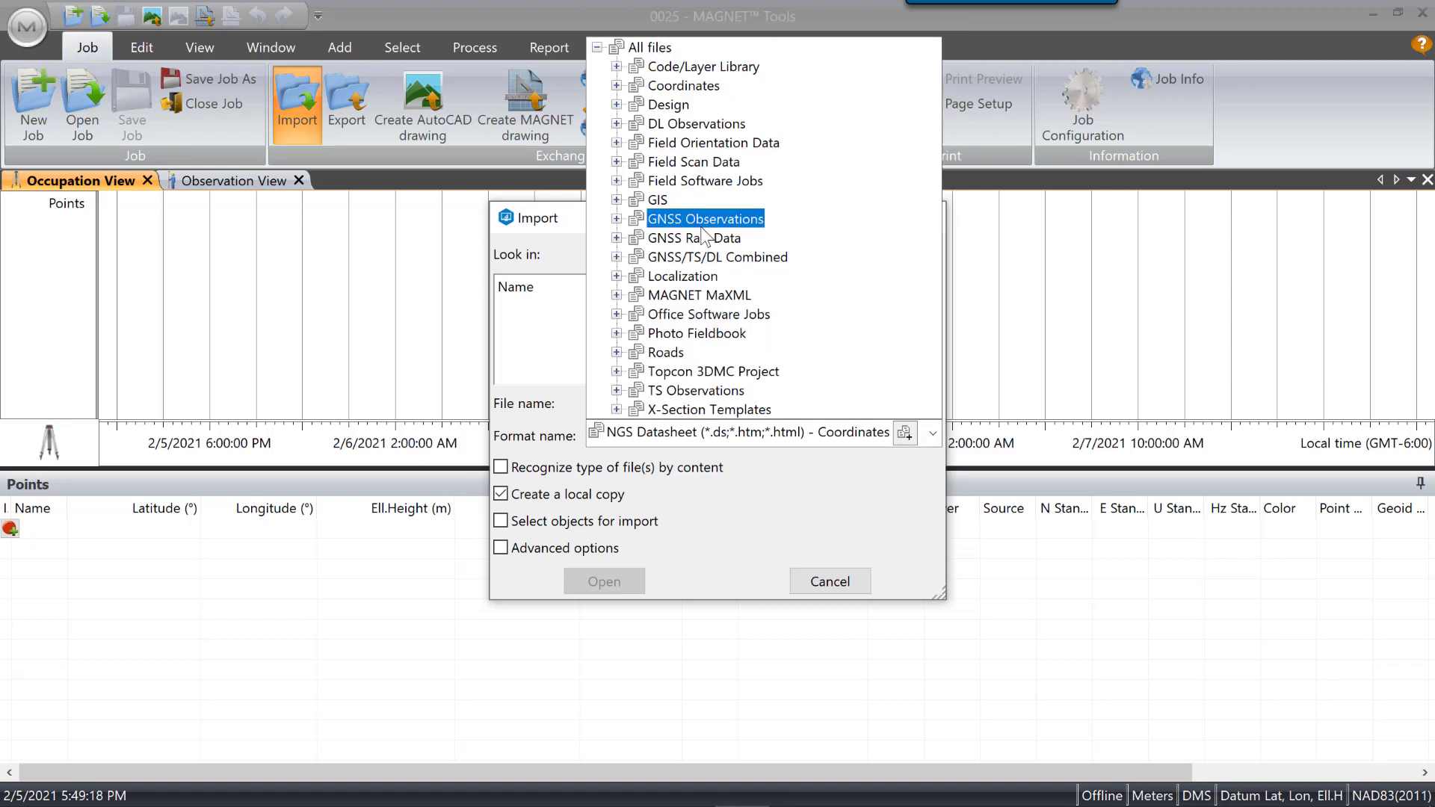
click(617, 238)
drag(1122, 221, 1118, 289)
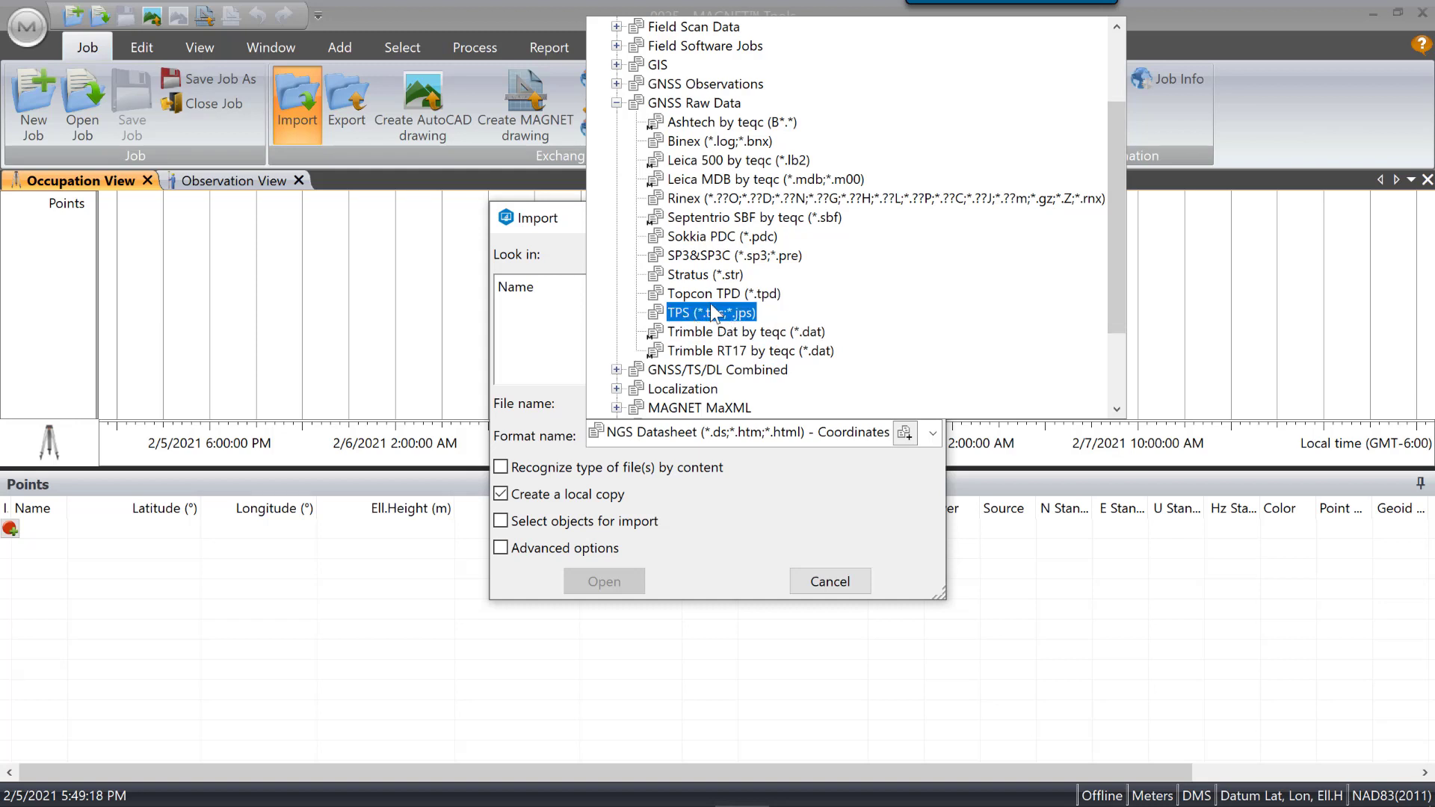
click(681, 201)
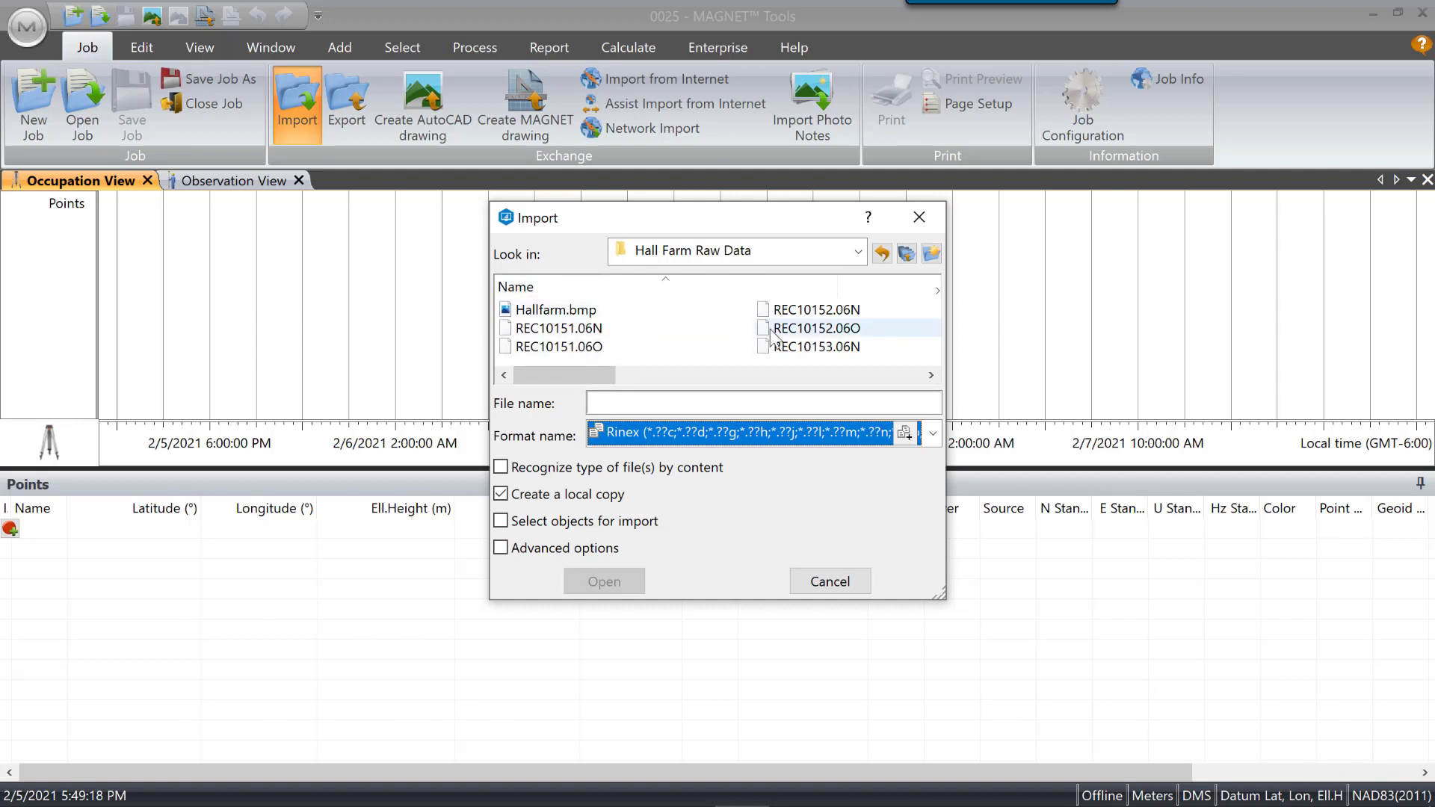
Step: Import all the Rinex files from REC10151.06N through REC30151.06O into the job
click(585, 329)
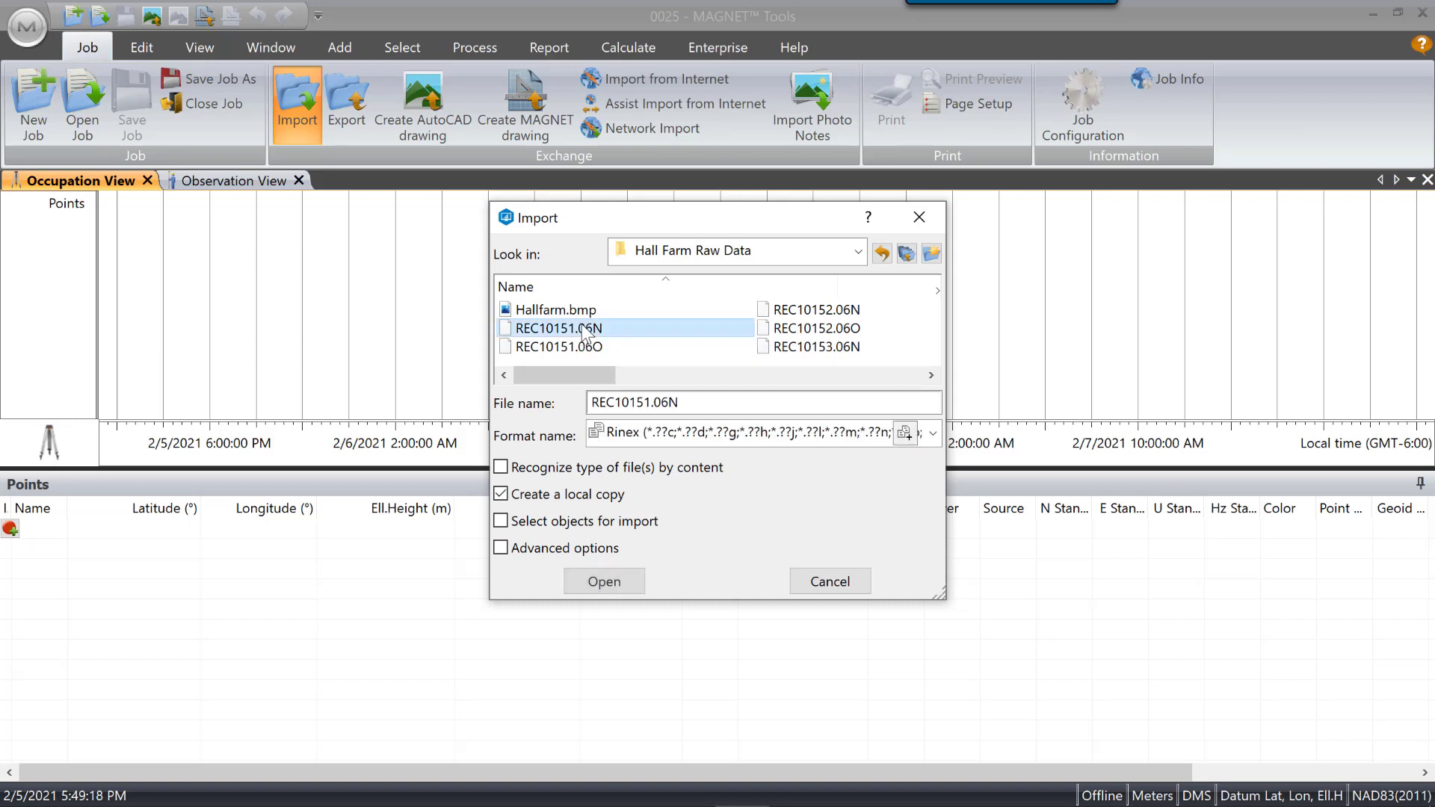
drag(589, 368, 895, 394)
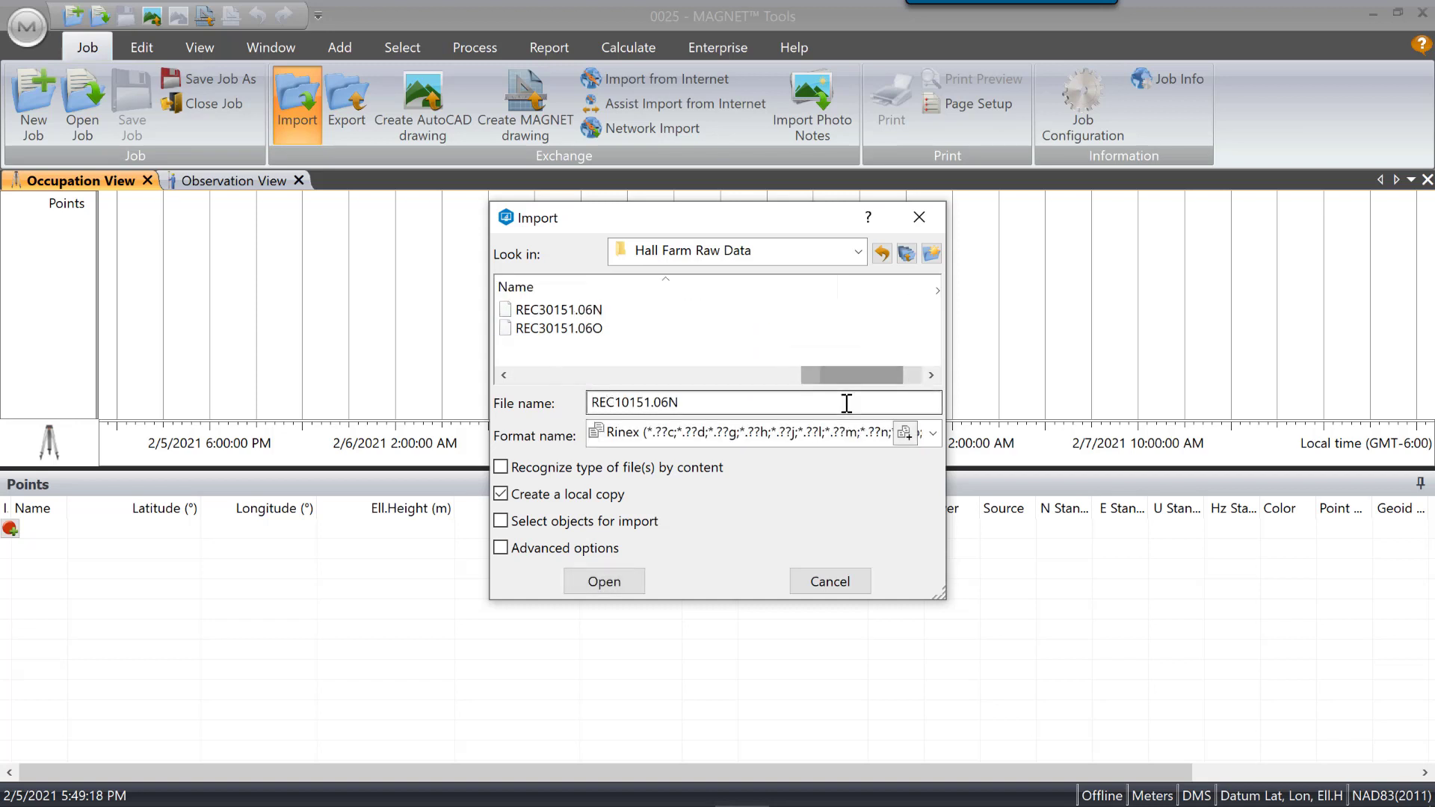
shift+click(592, 330)
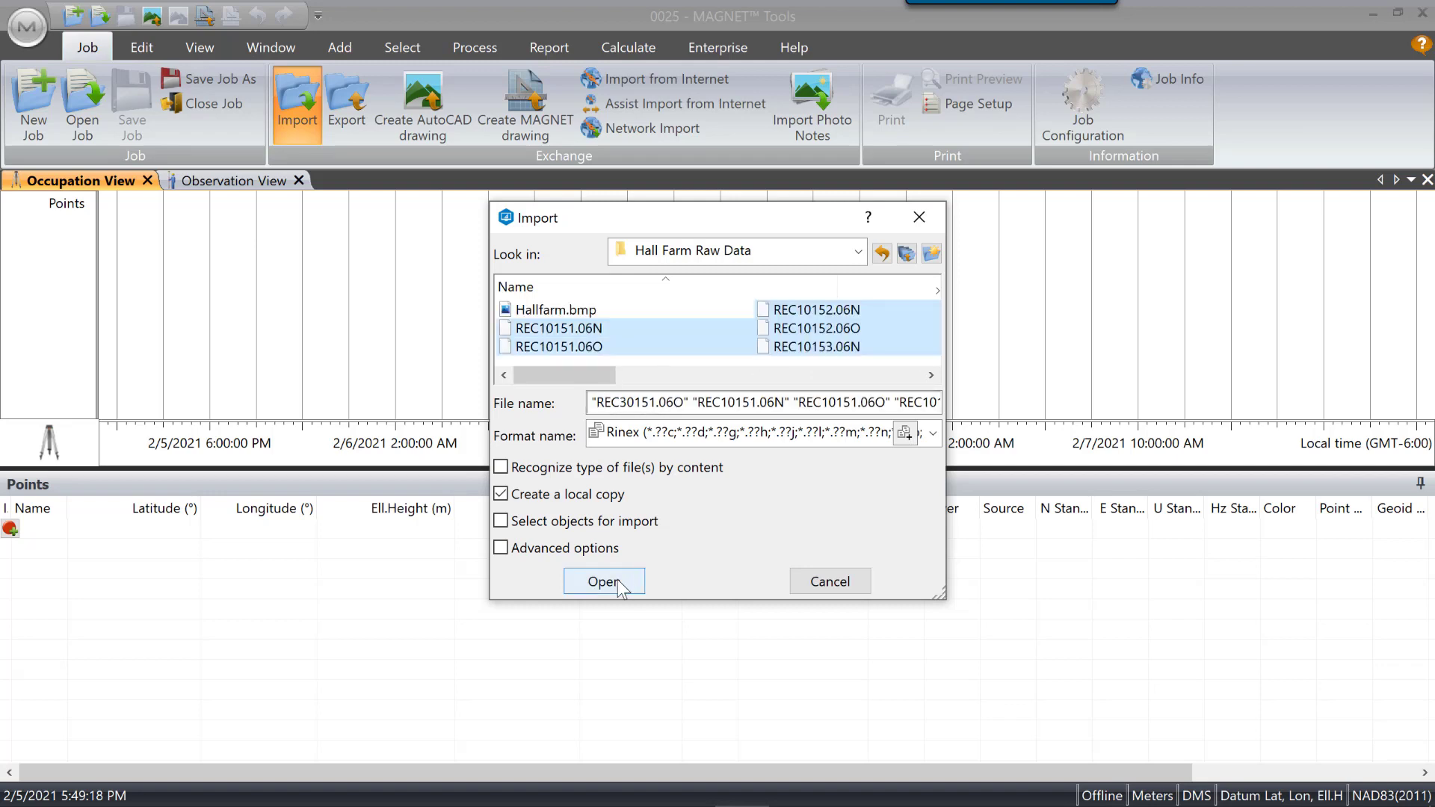
click(617, 580)
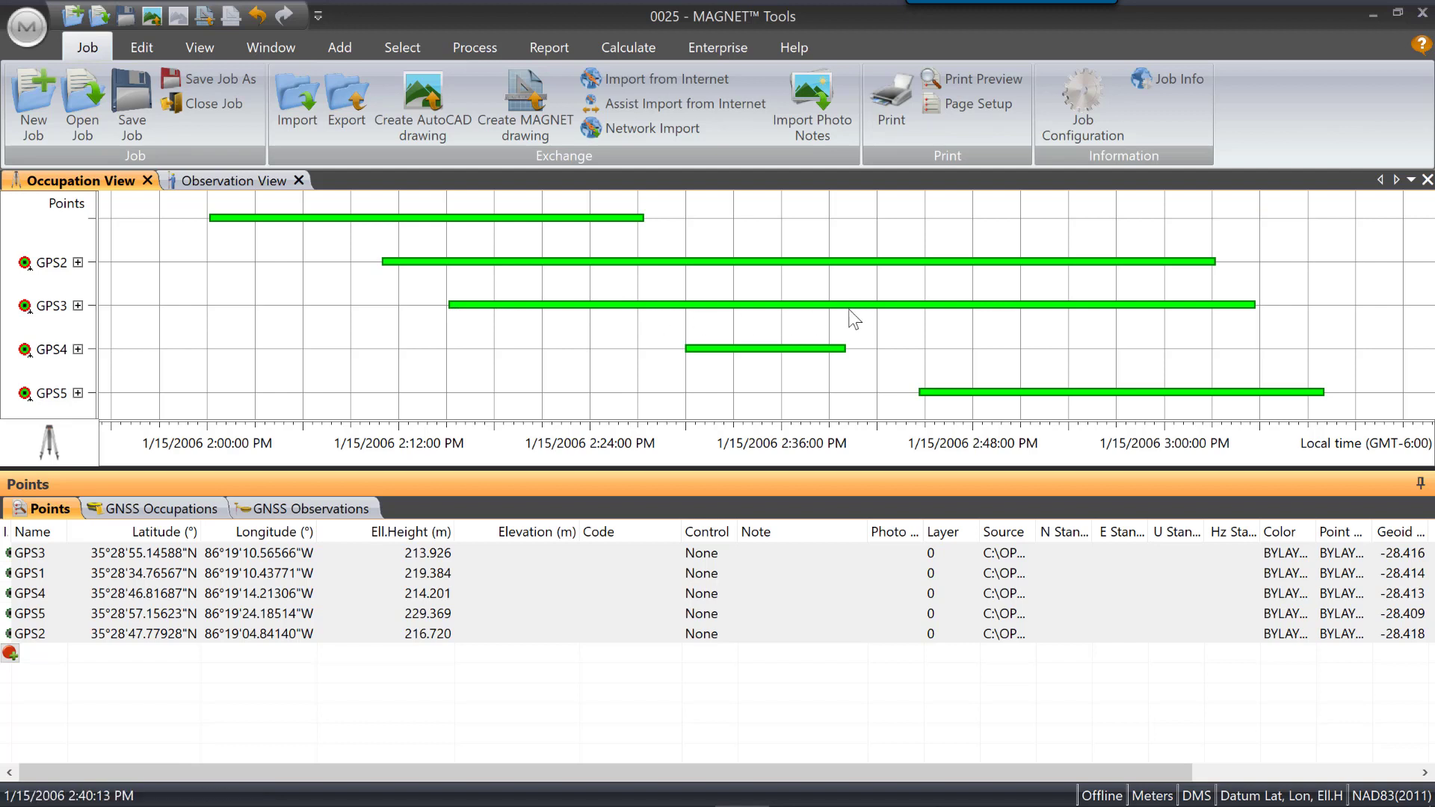
Step: Examine the imported GPS points and their connecting vectors in the Observation View and their time spans in the Occupation View
click(278, 186)
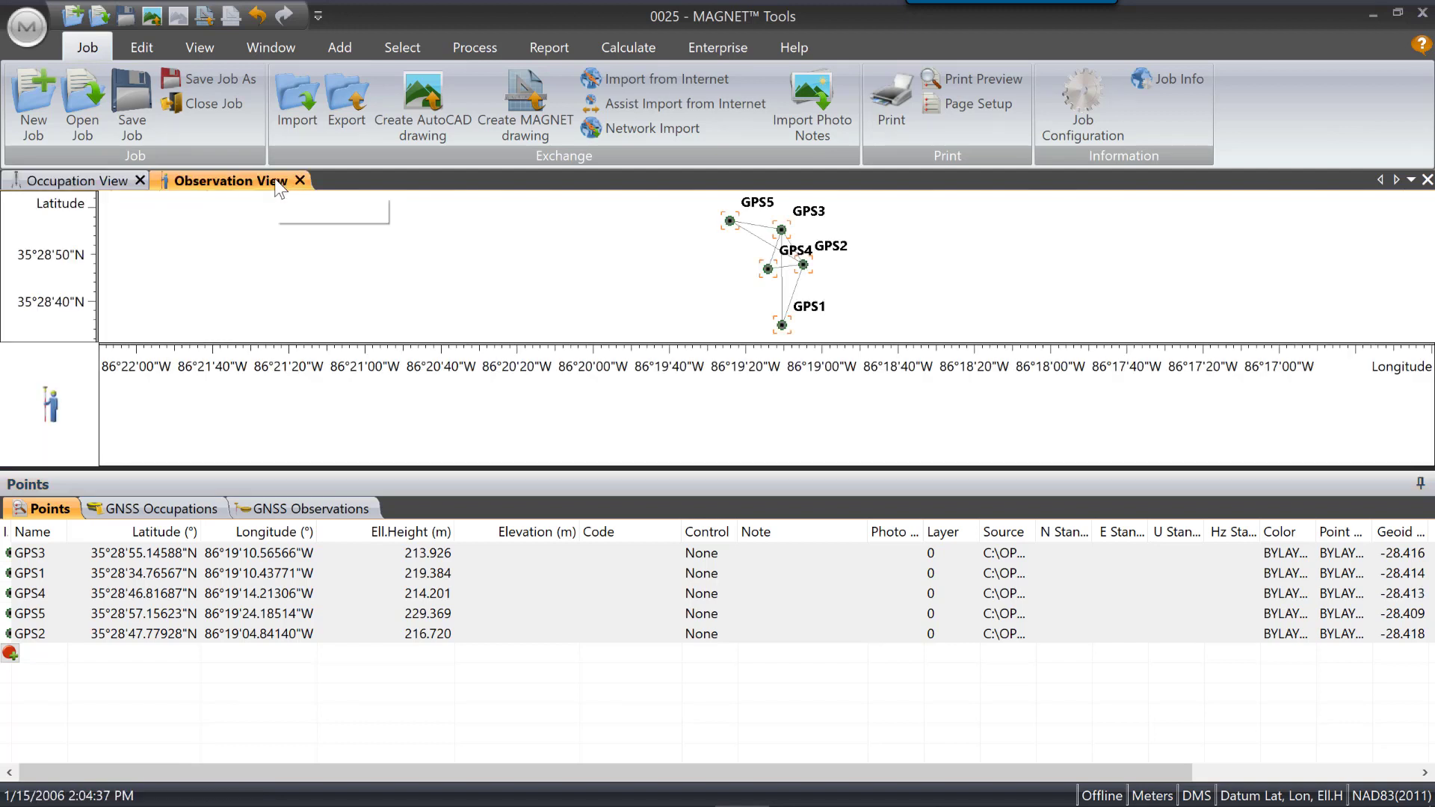
scroll(843, 234, up, 1)
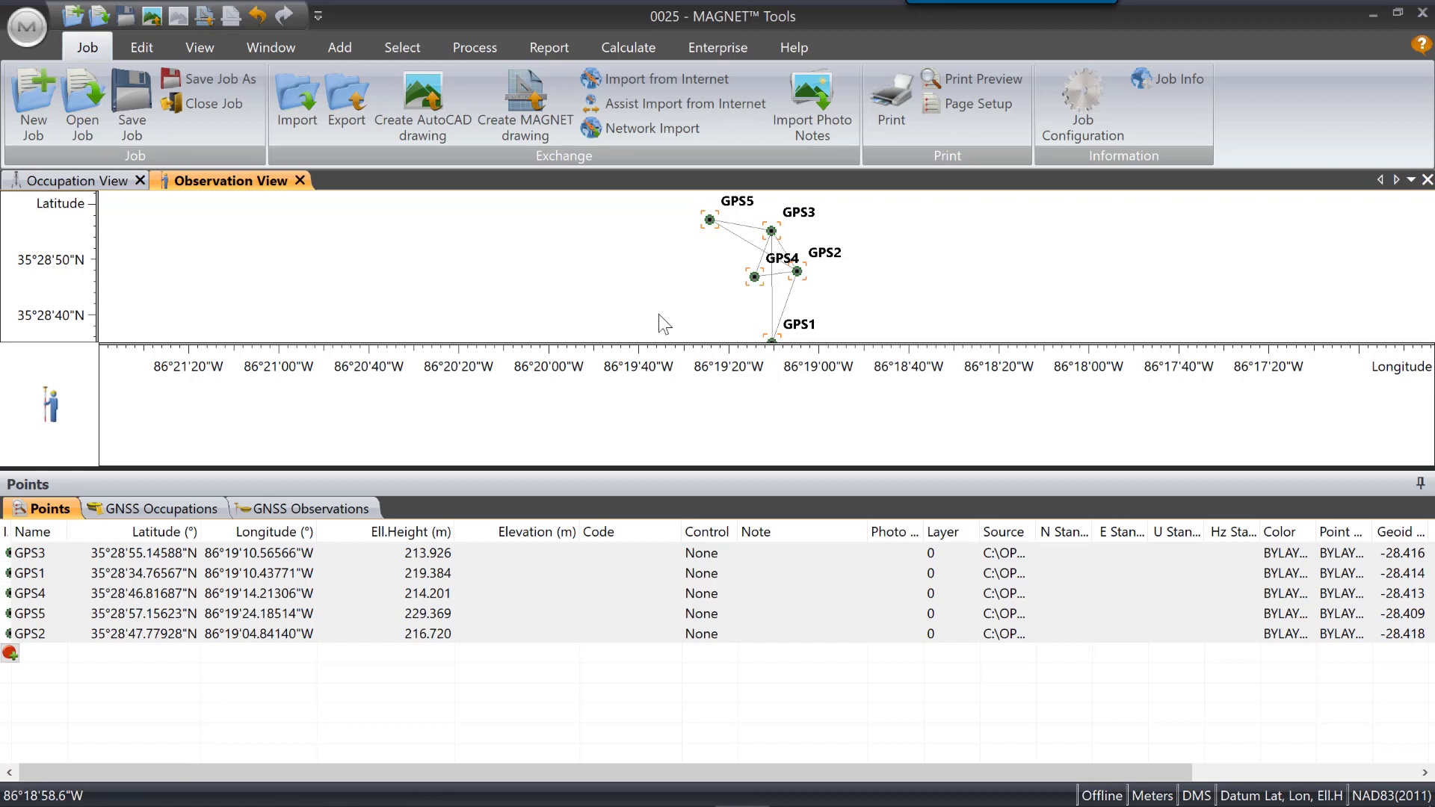
click(110, 181)
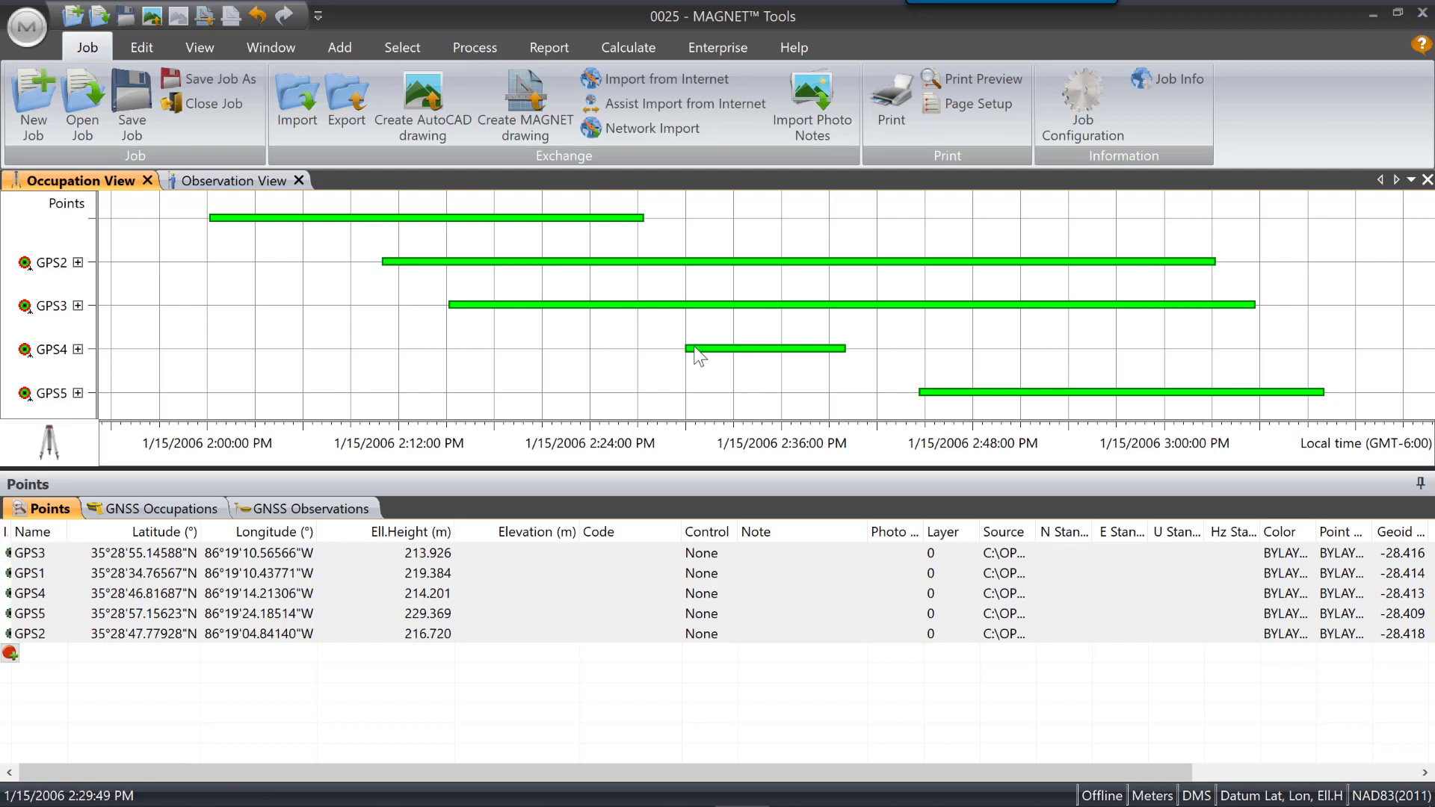
click(273, 183)
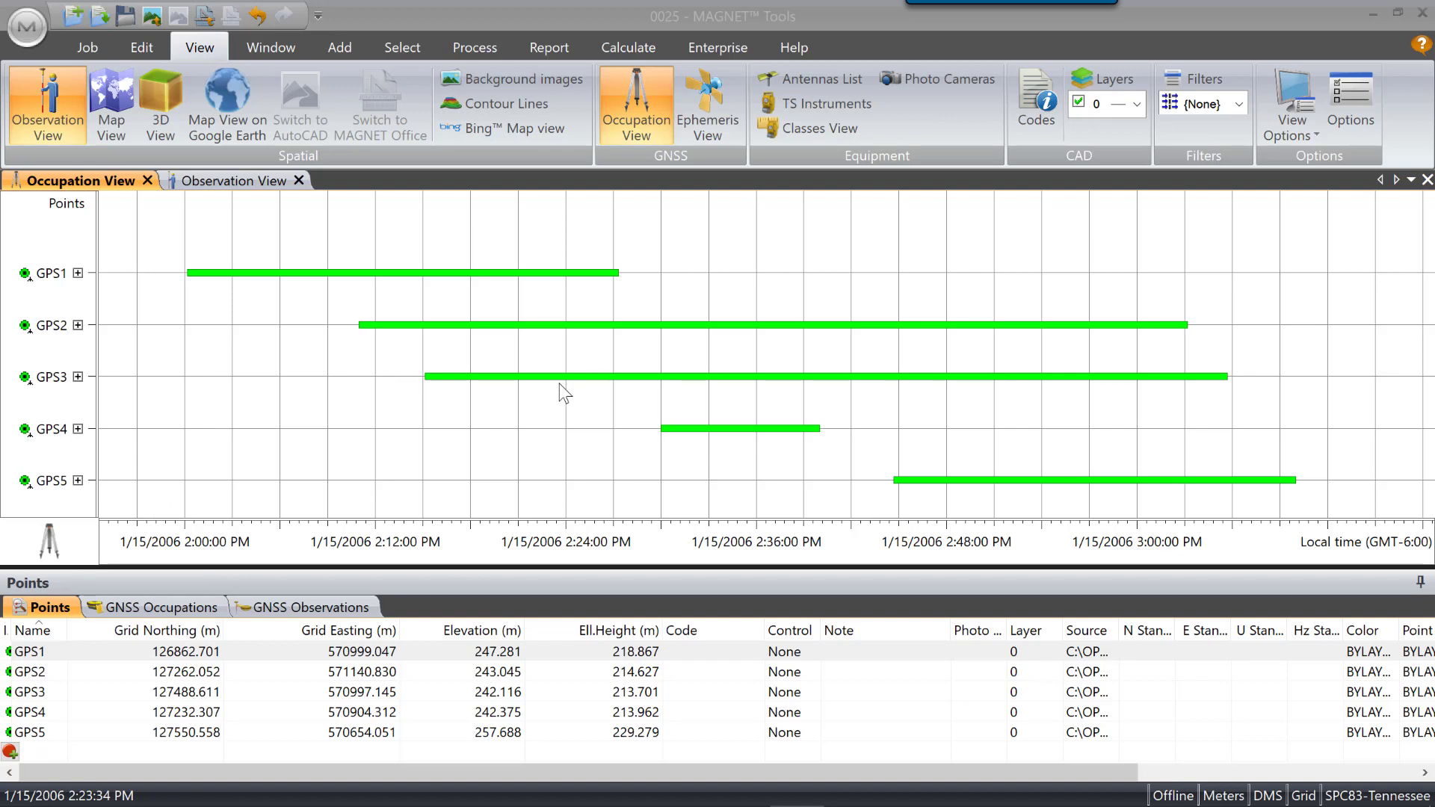
Step: Inspect the individual satellite tracks of the GPS3 occupation, and collapse them again
key(alt+Tab)
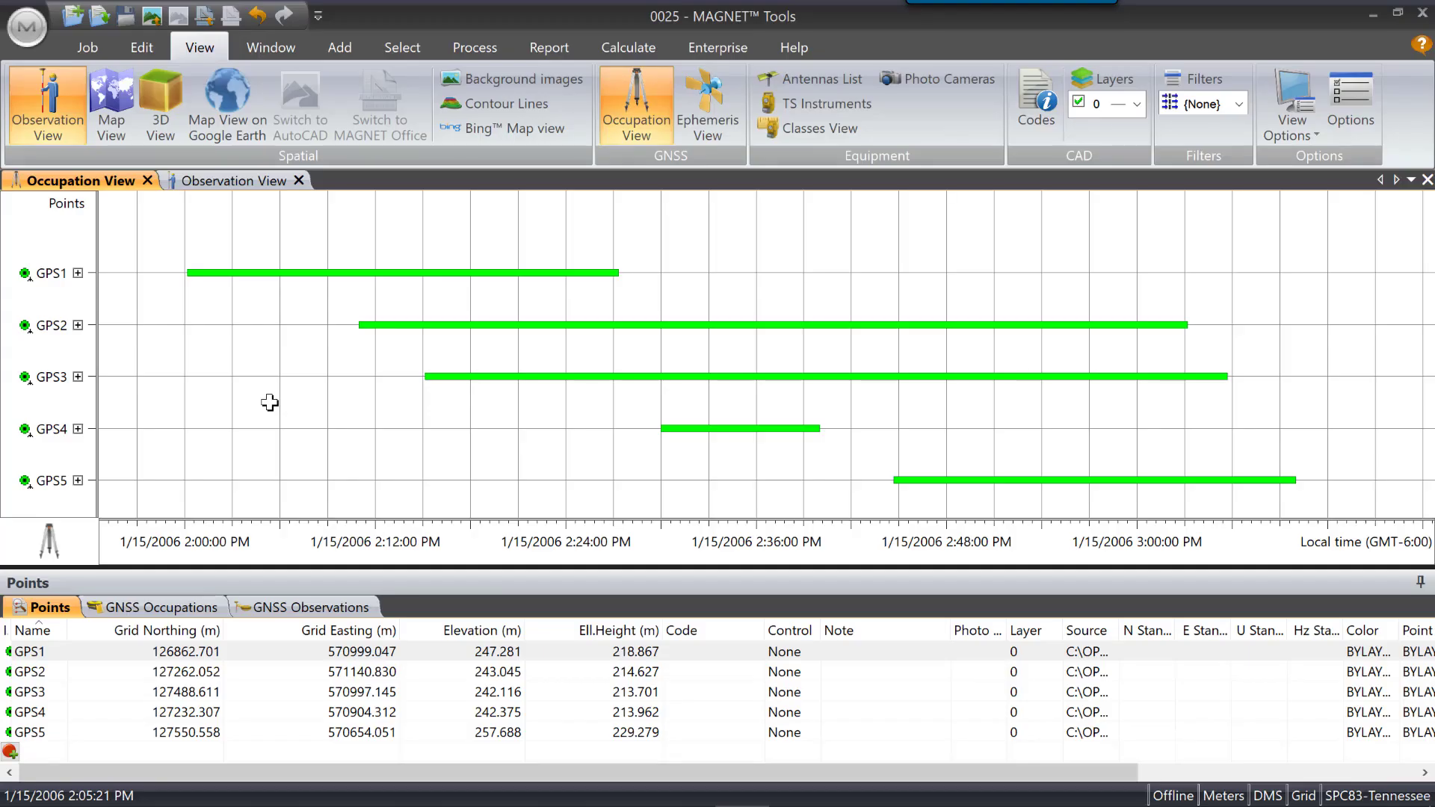
click(77, 376)
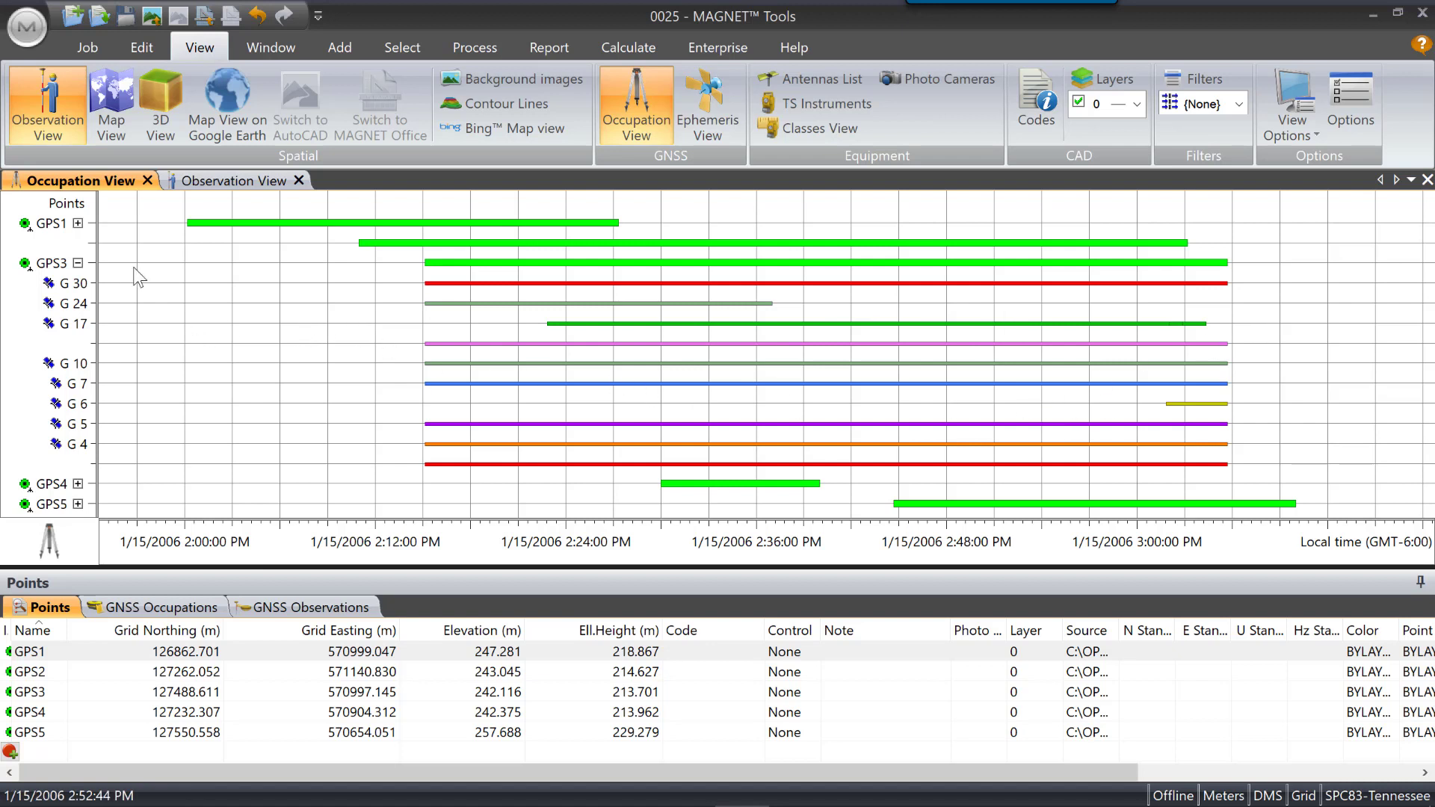
click(78, 263)
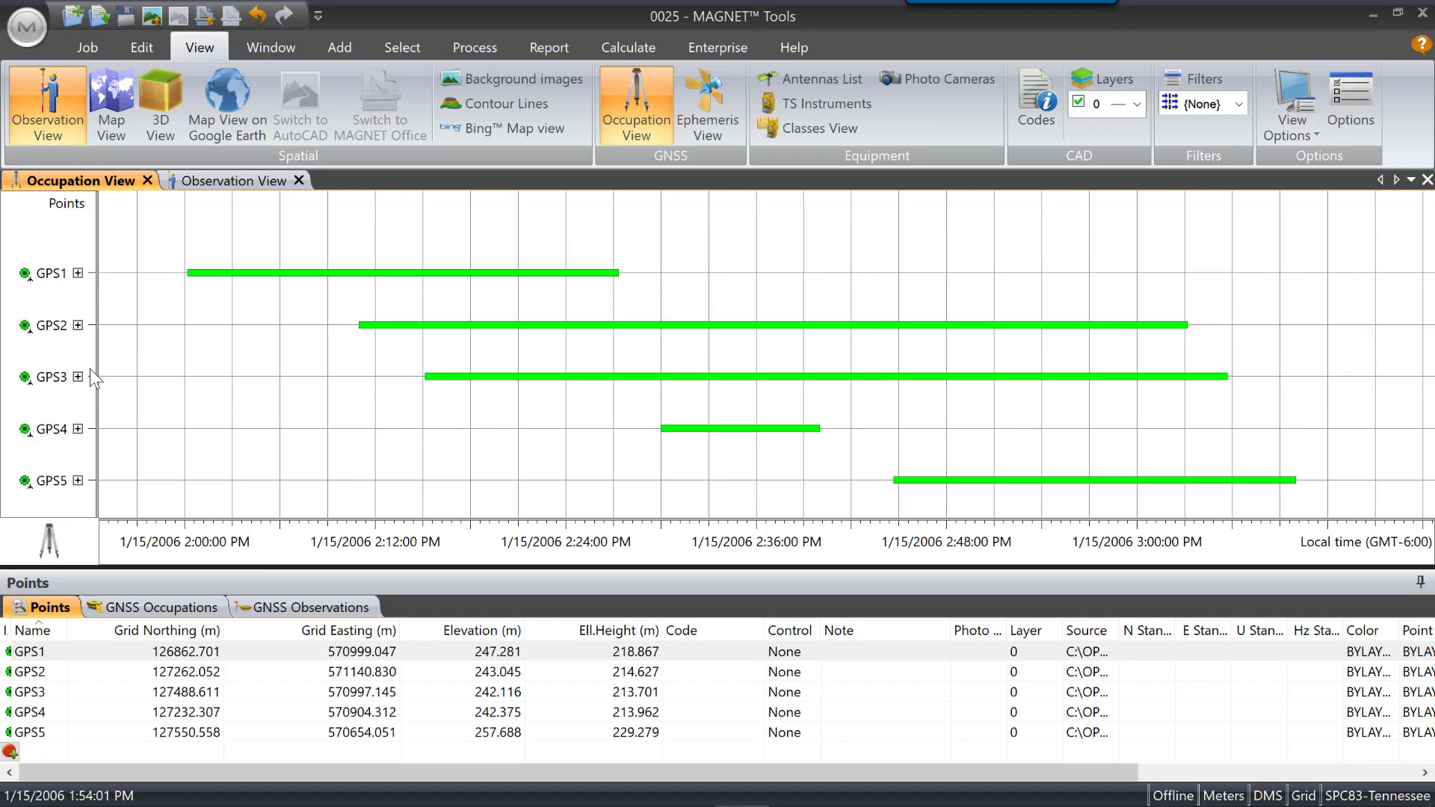
Step: Expand the GPS5 occupation and disable satellite G 17 only in the interrupted epochs at the end of its track
click(77, 481)
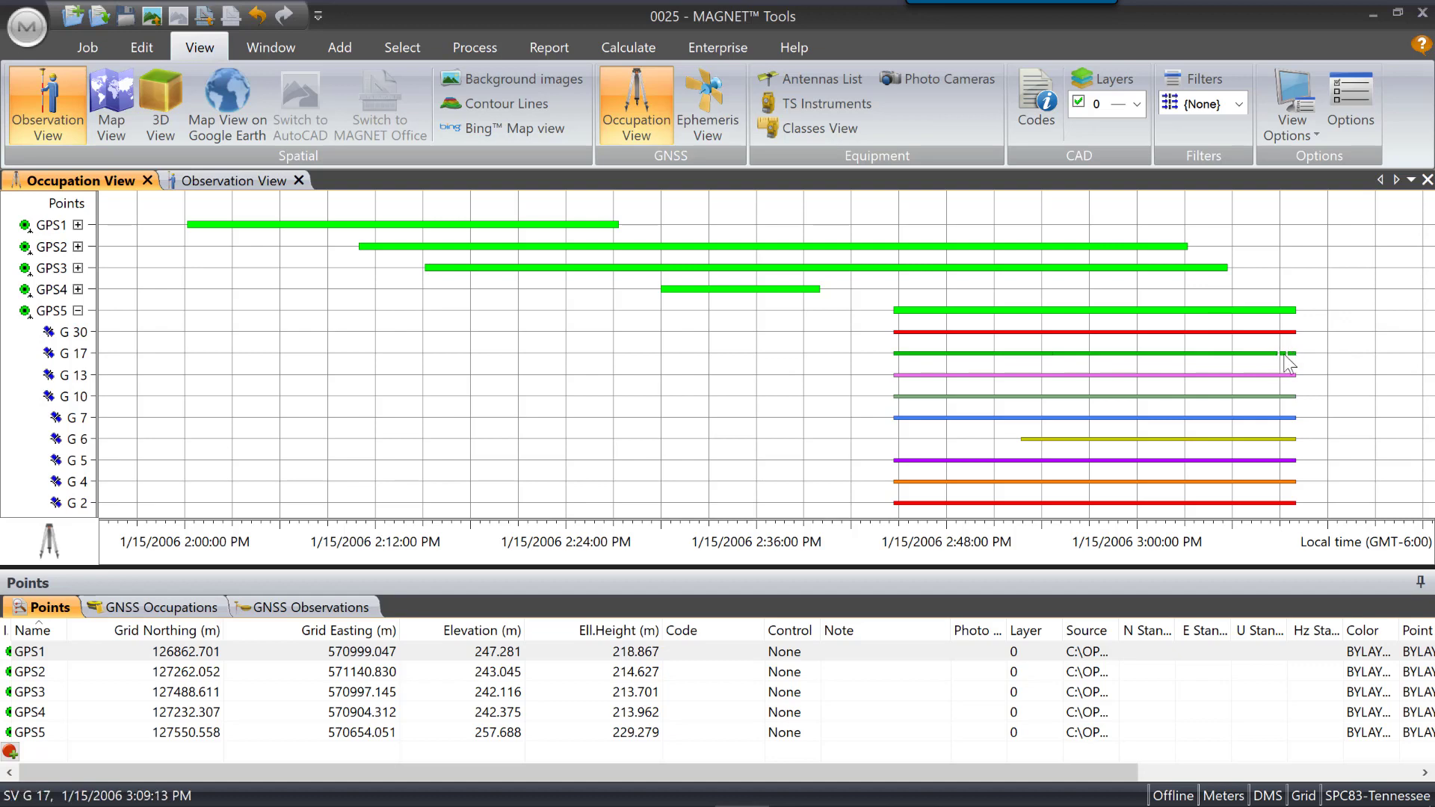
scroll(1291, 356, up, 3)
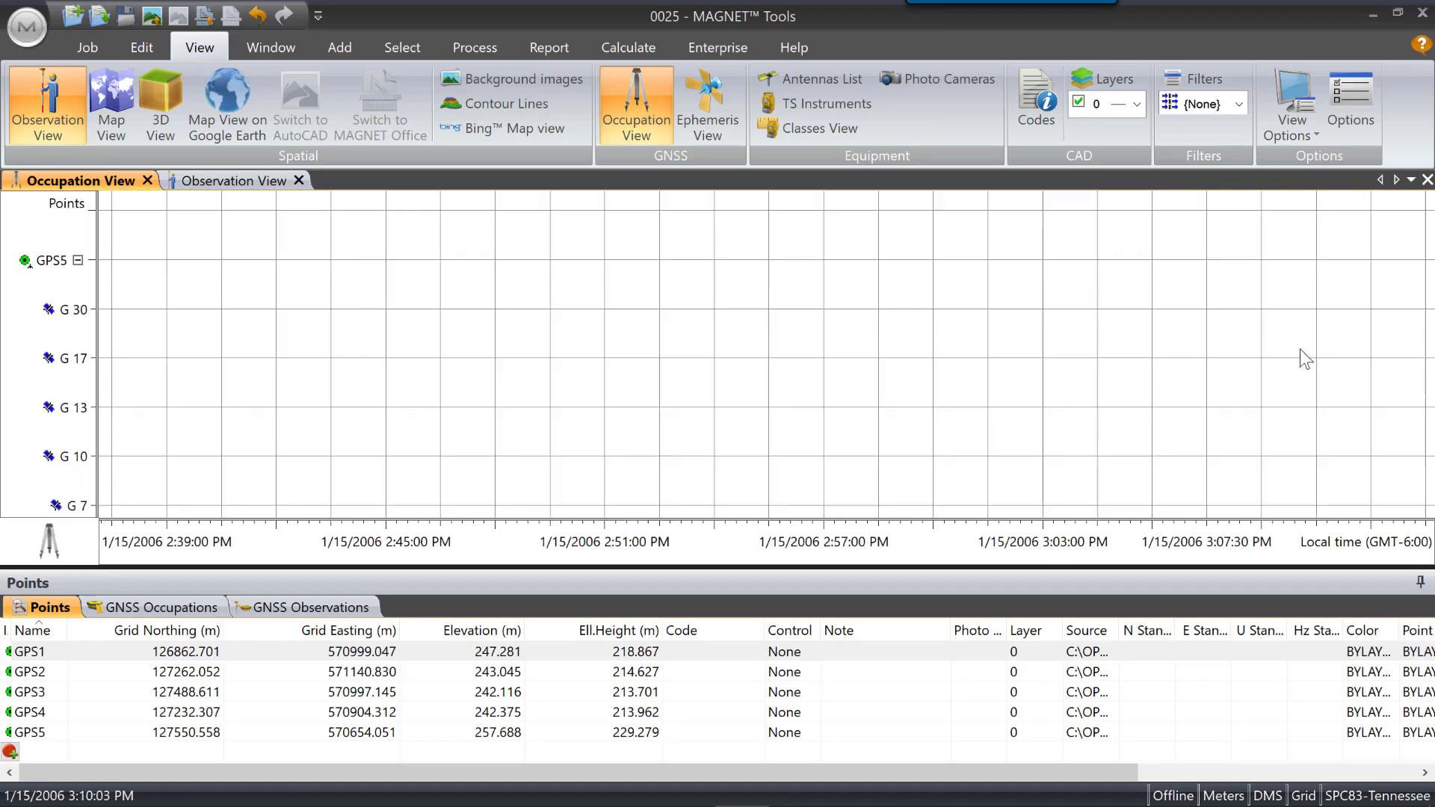
scroll(1299, 348, up, 2)
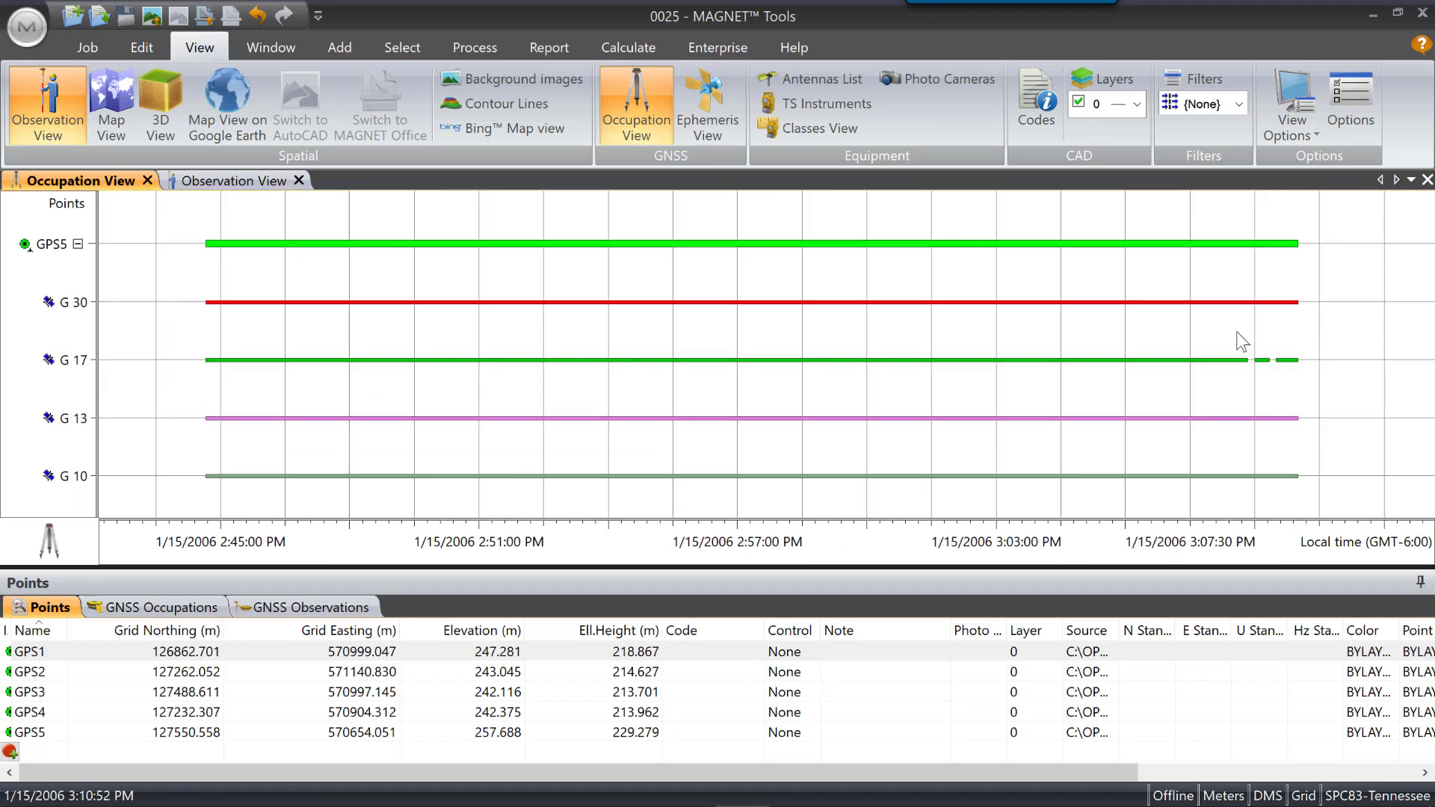
drag(1216, 322, 1325, 407)
right_click(1244, 366)
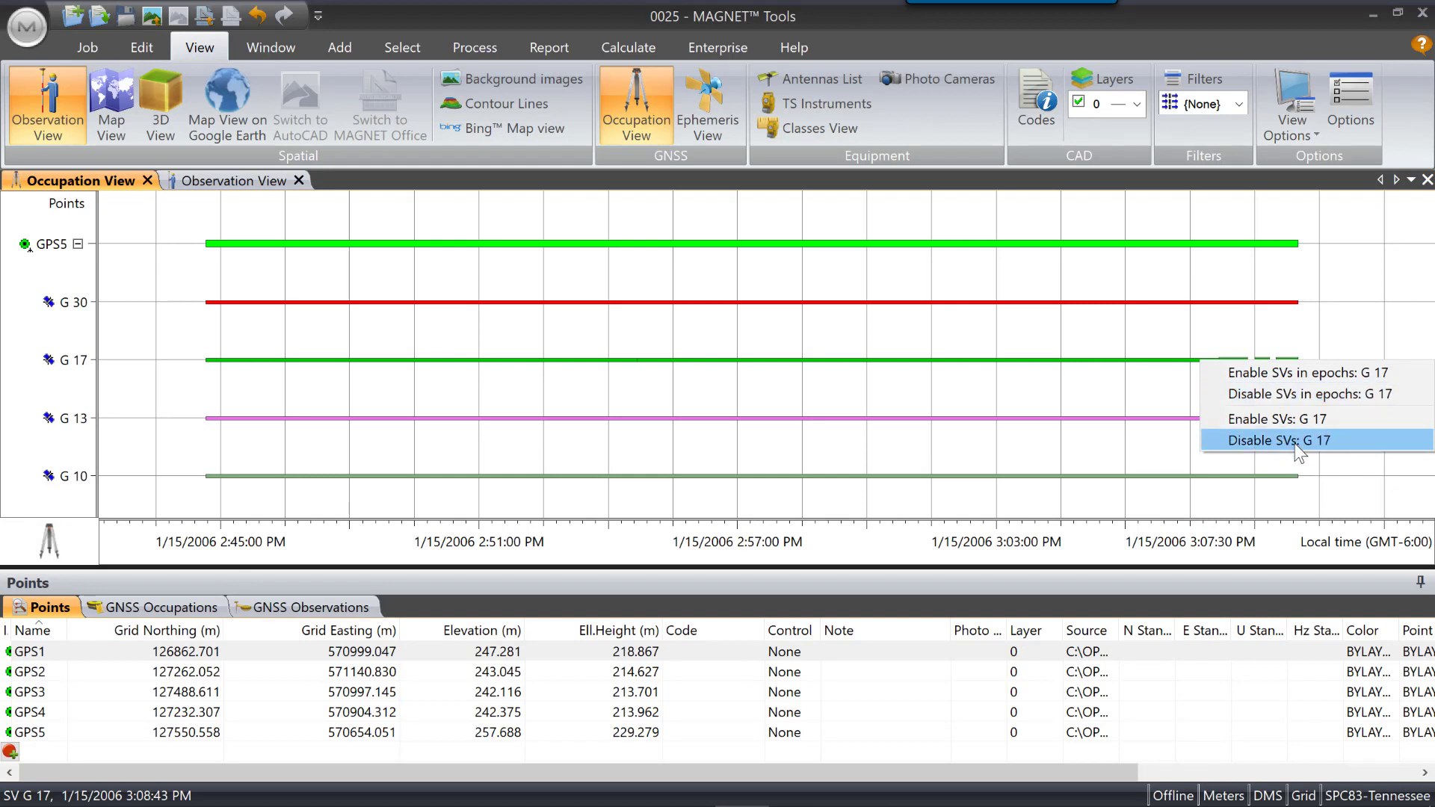
click(1261, 392)
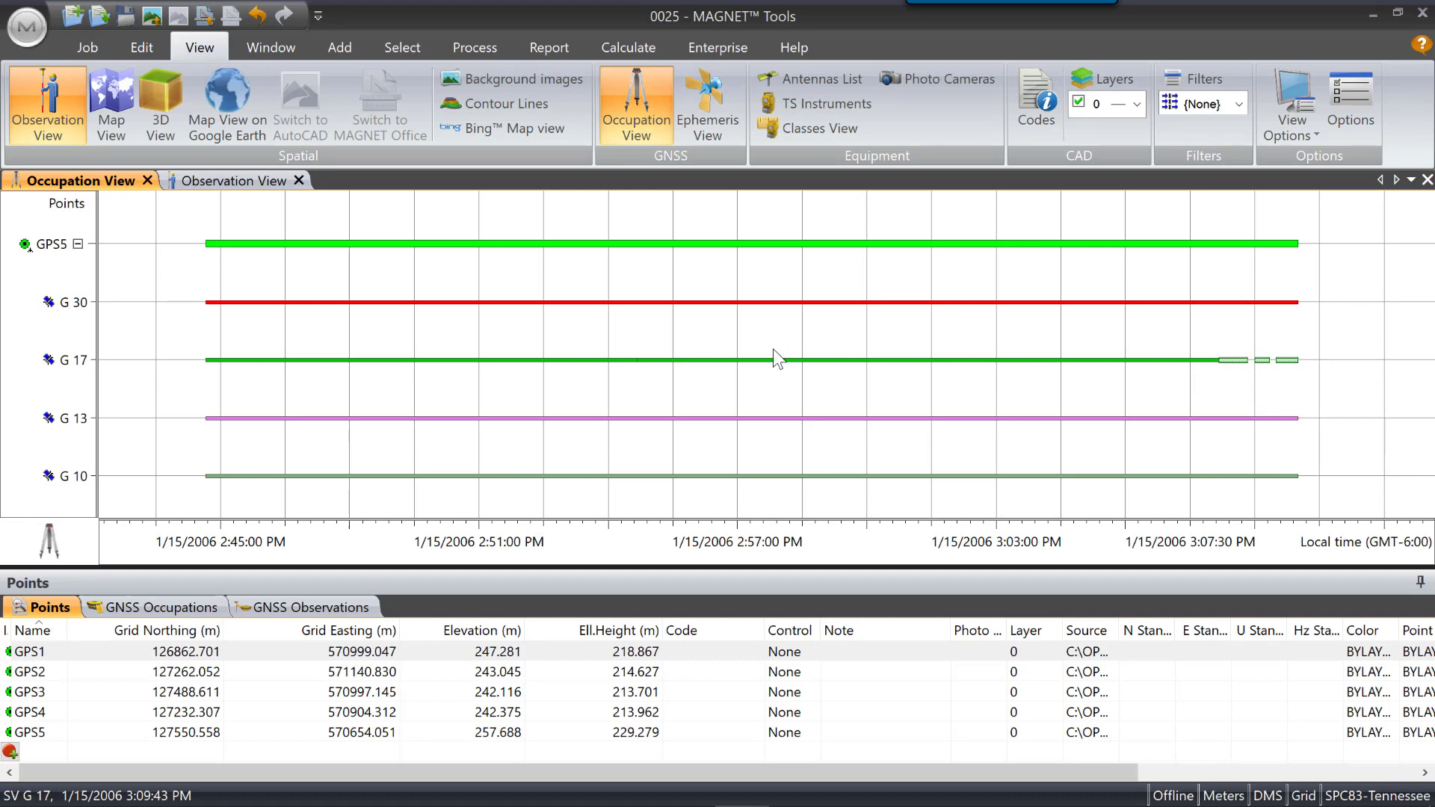
scroll(703, 307, down, 3)
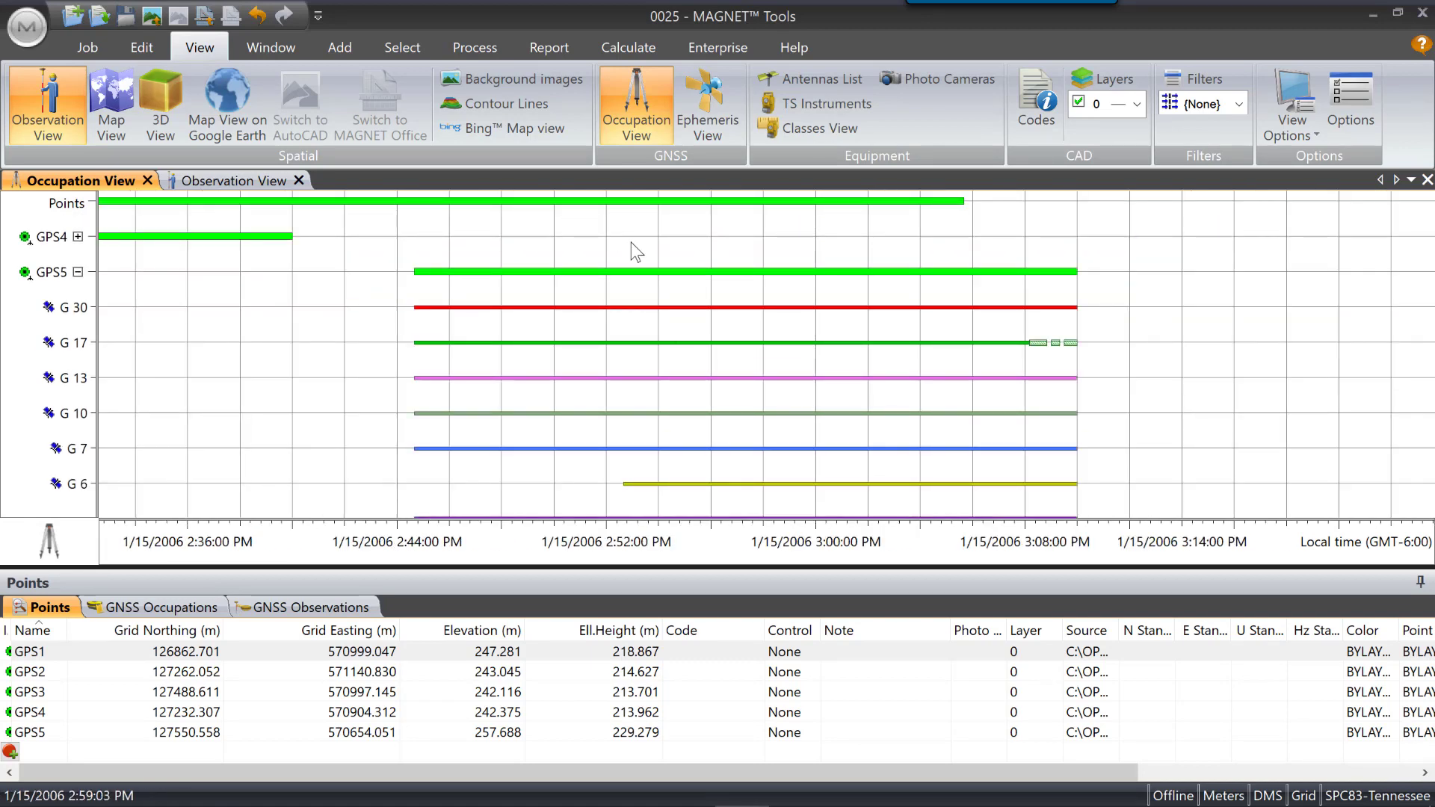
scroll(676, 279, down, 2)
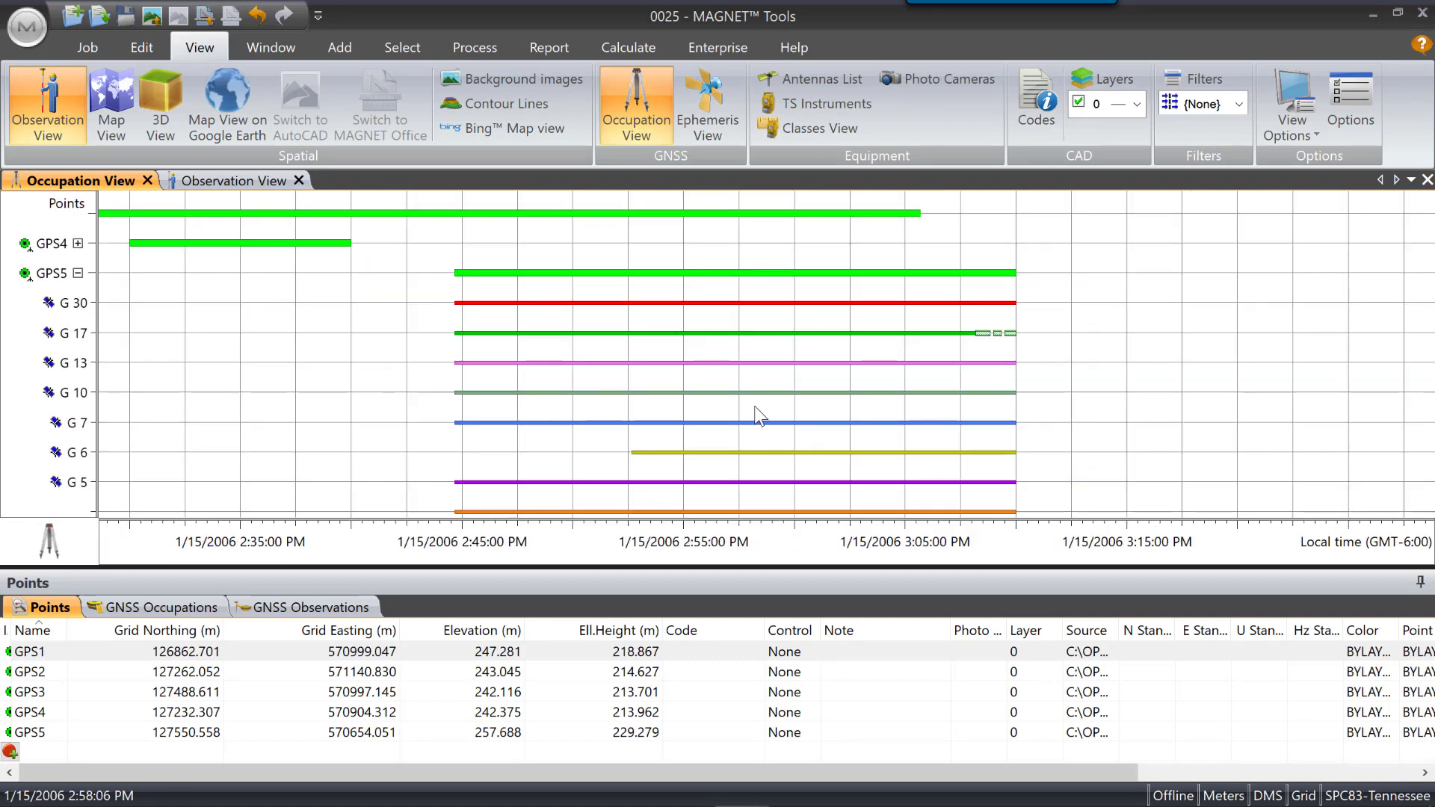
Step: Disable satellites G 4 through G 30 for a middle span of epochs in the GPS5 occupation, and undo it
scroll(757, 415, down, 2)
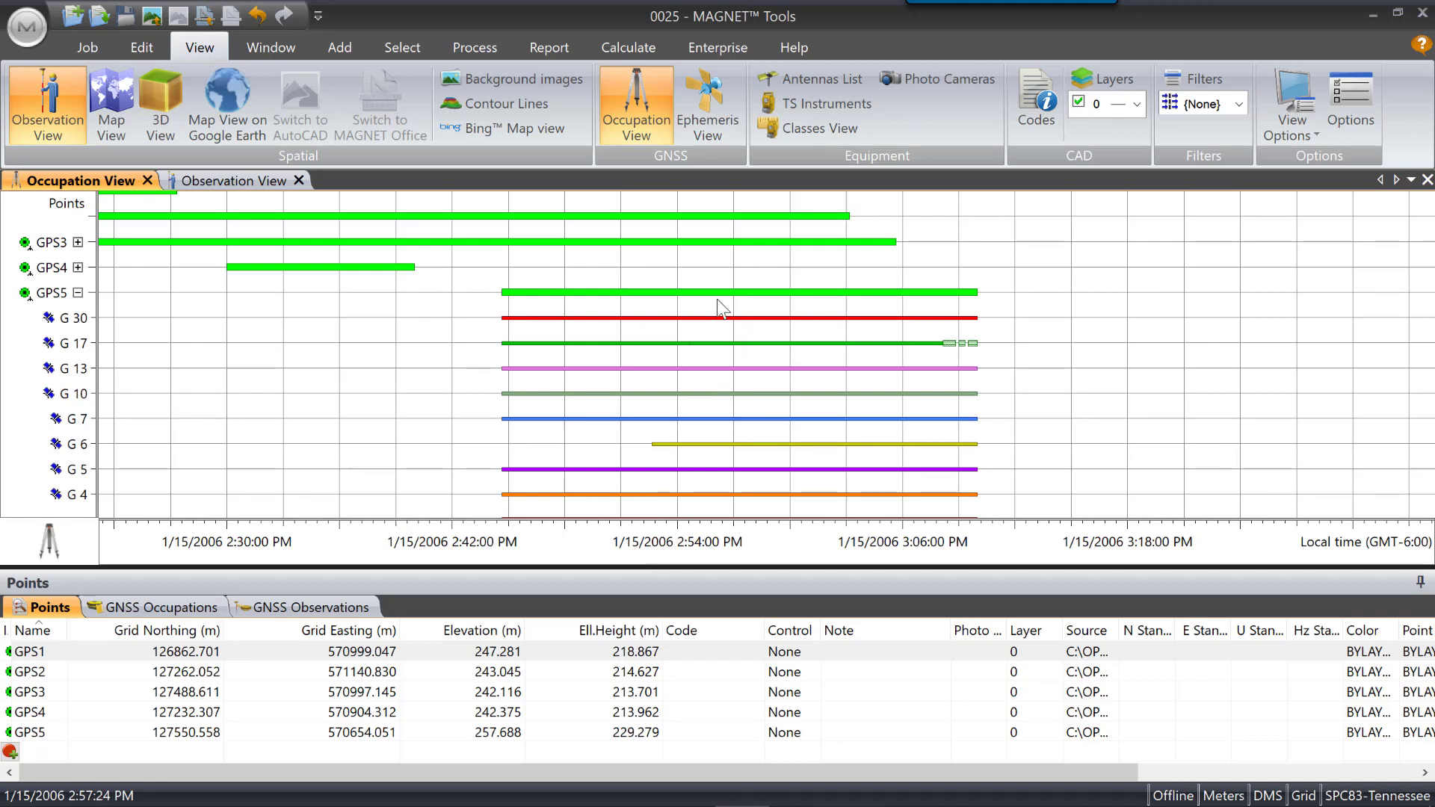
drag(719, 303, 829, 519)
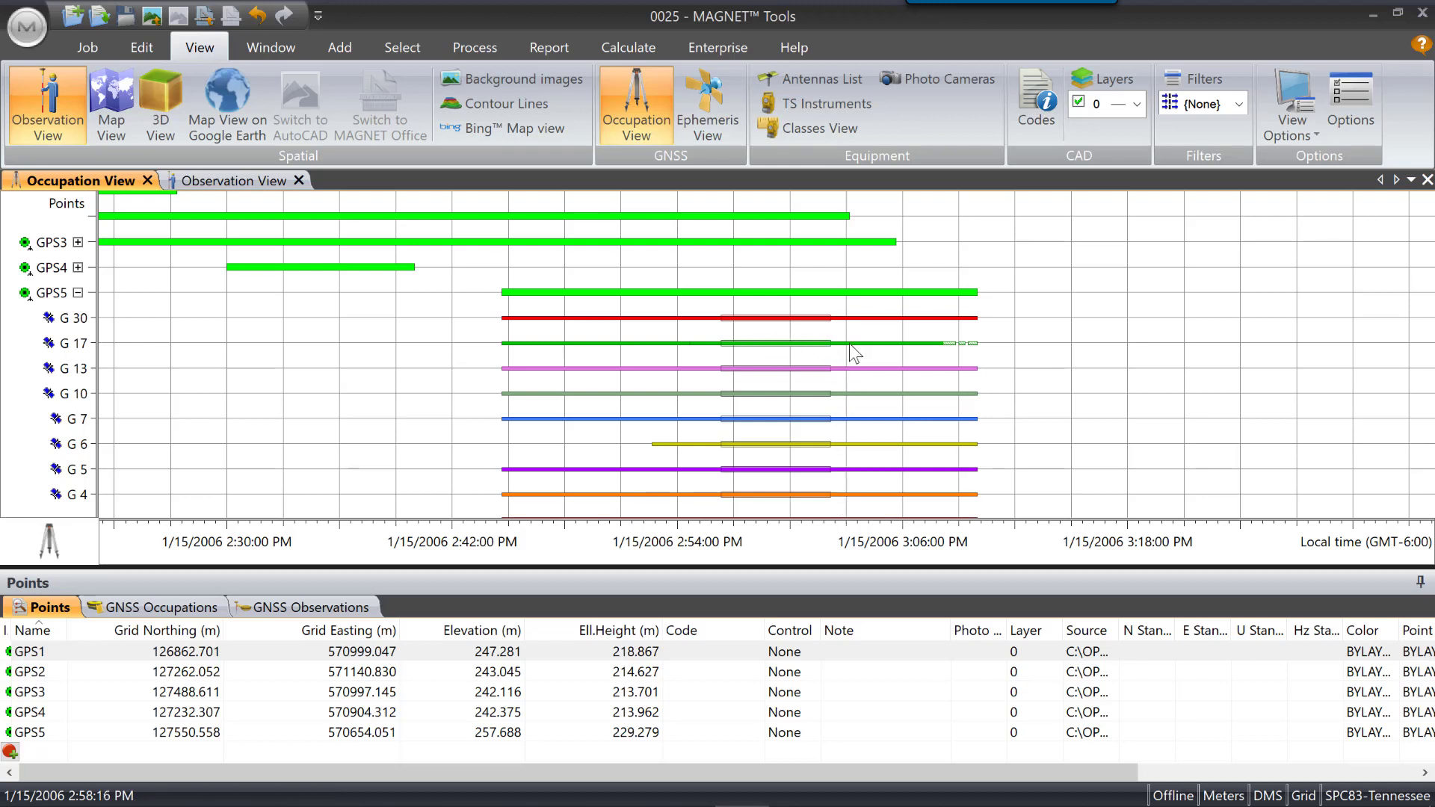
right_click(783, 370)
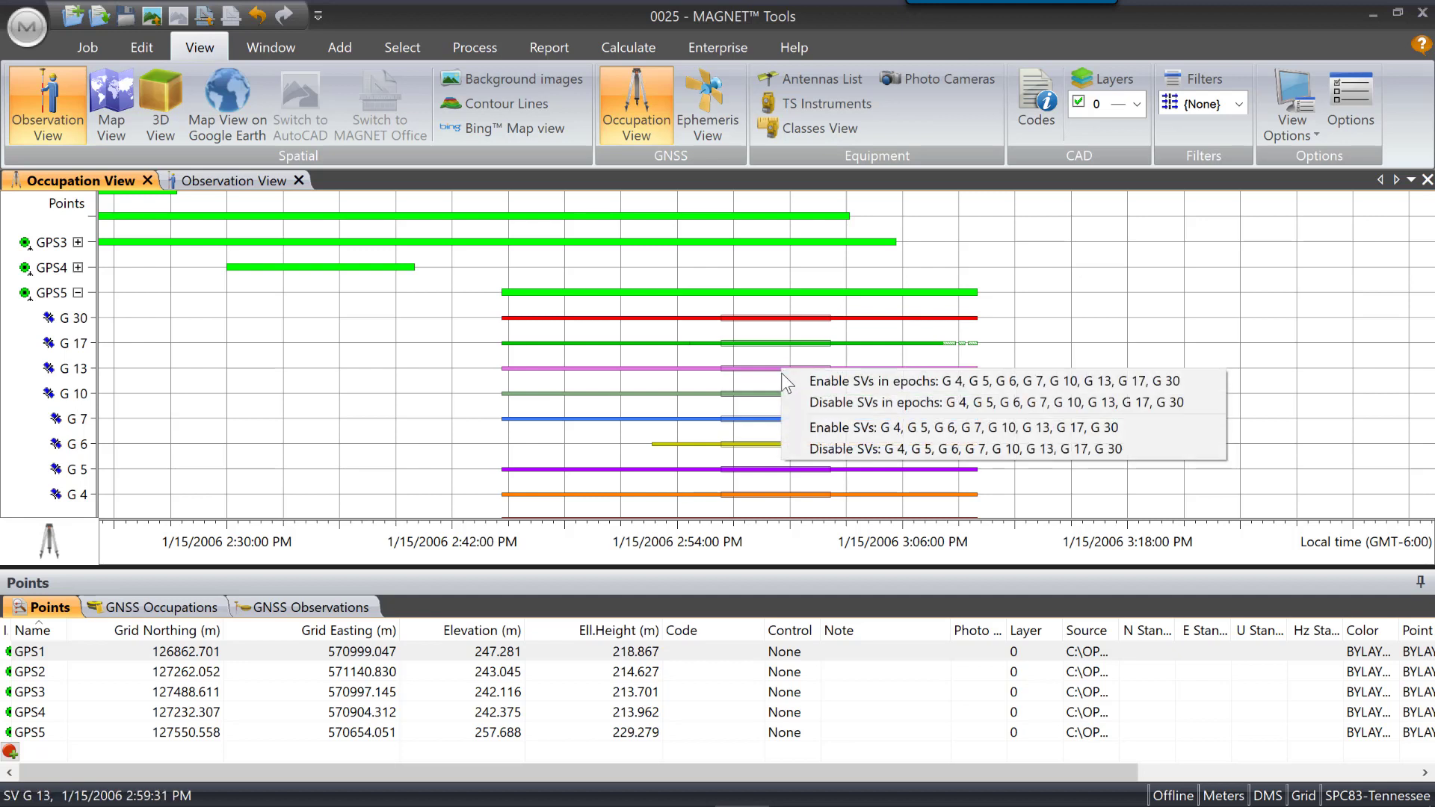
click(889, 402)
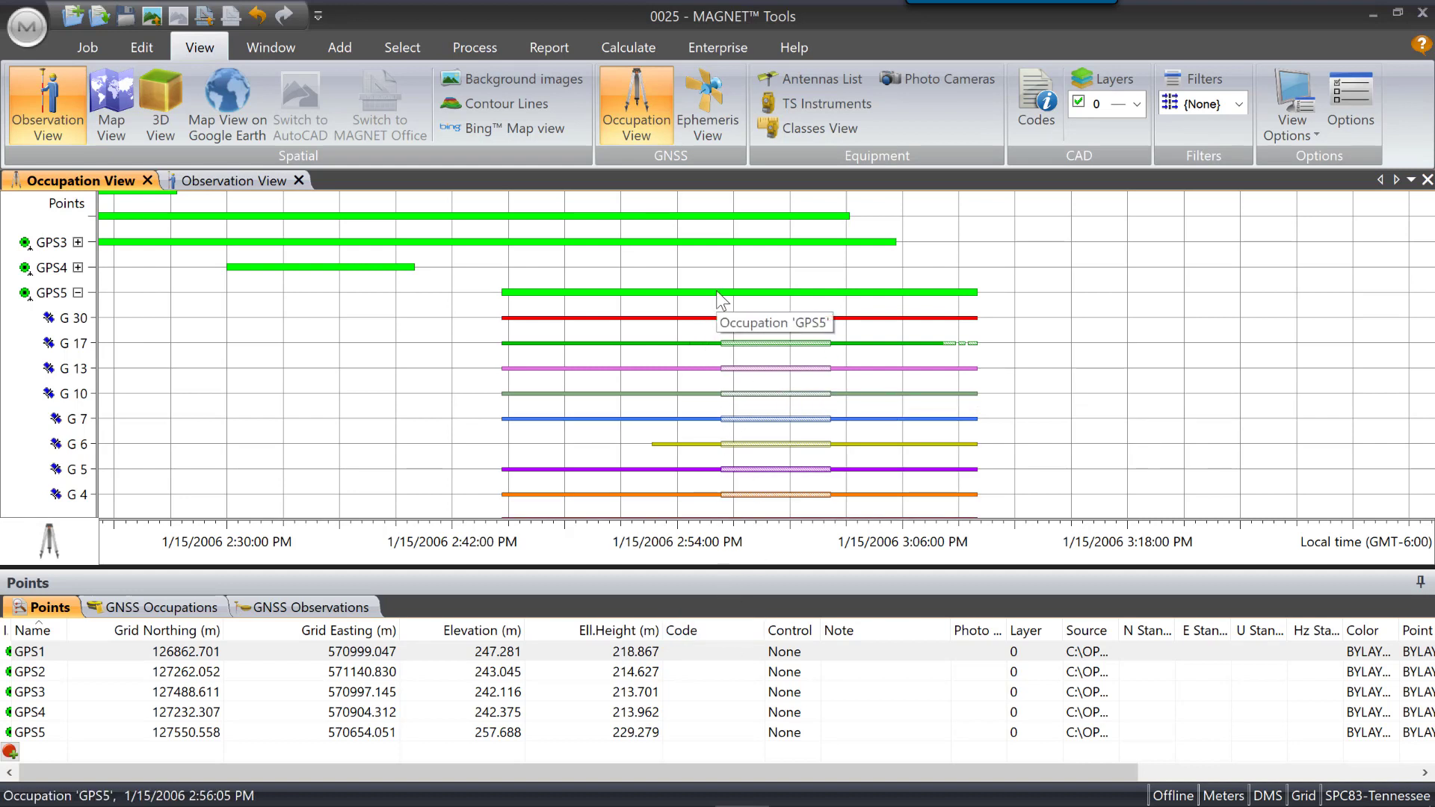
click(258, 16)
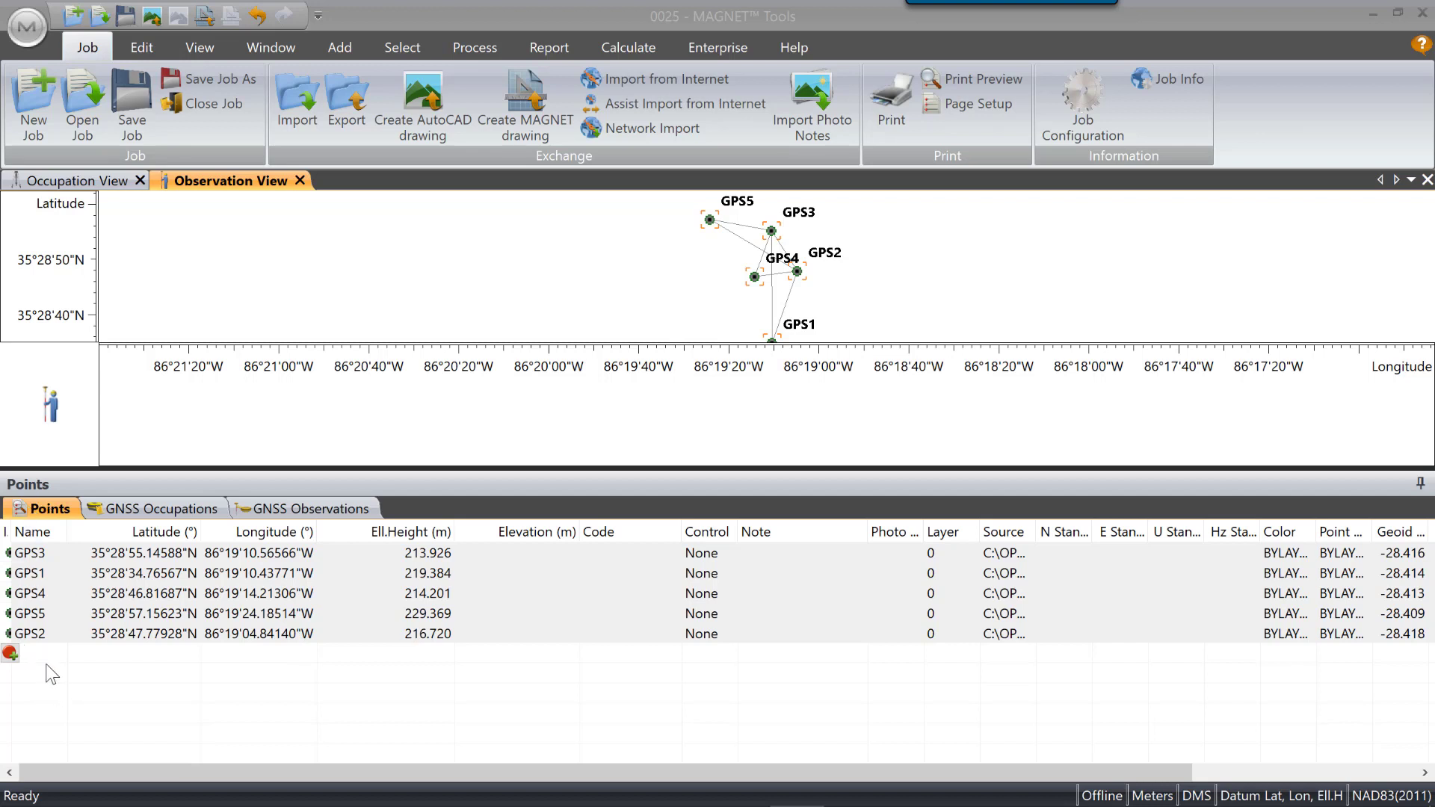
Step: Sort the points list by name, and review the unprocessed GNSS occupations and observations
click(34, 532)
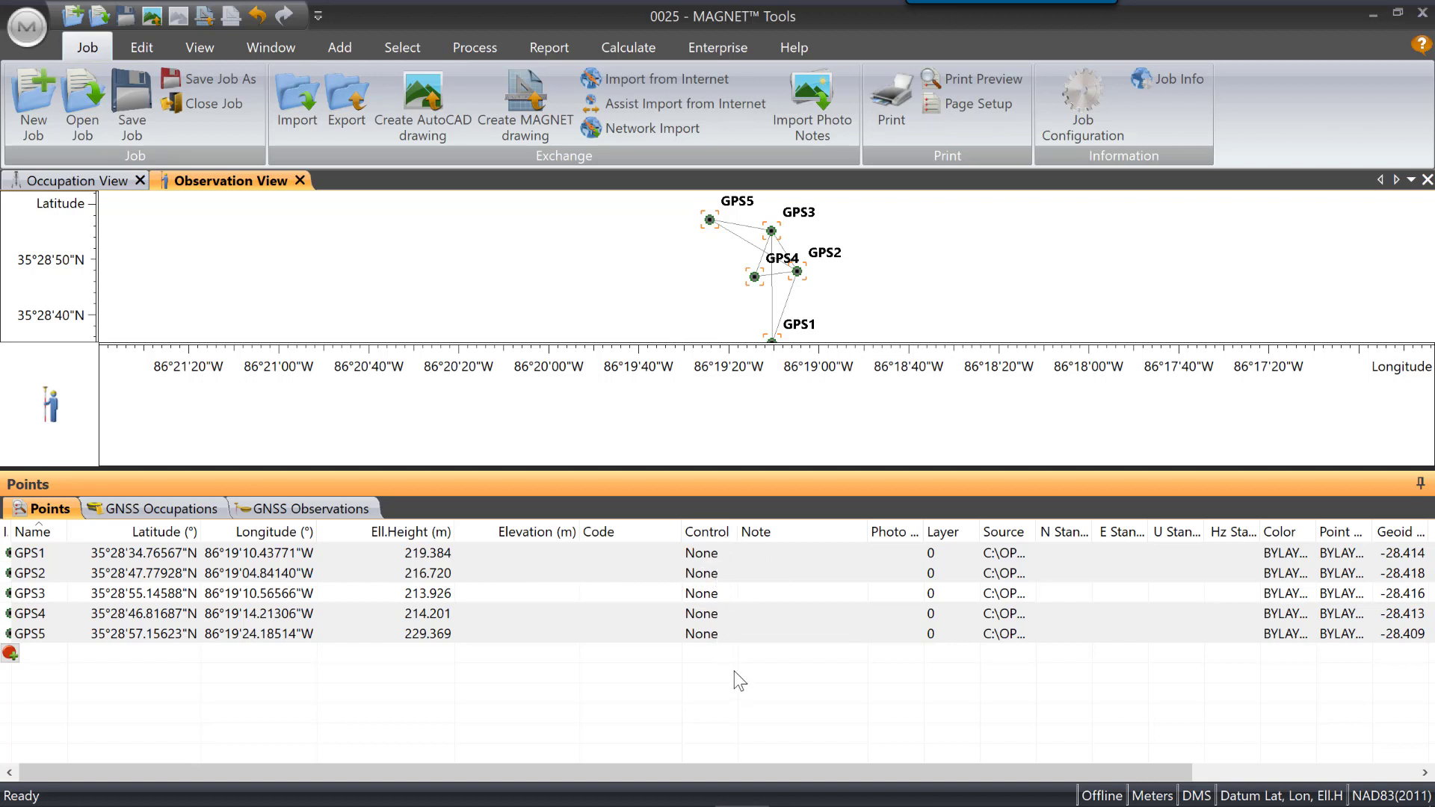
click(193, 510)
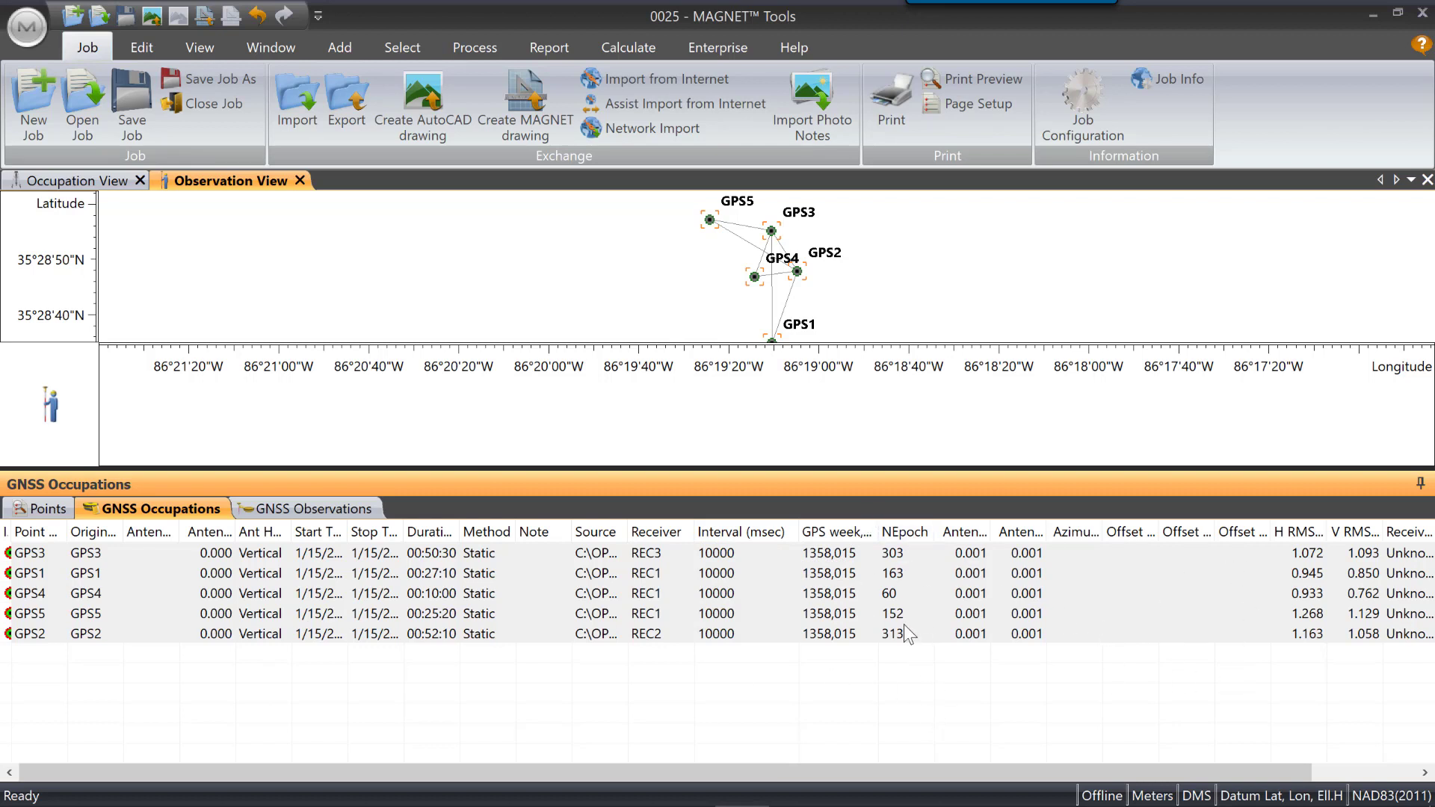
click(307, 507)
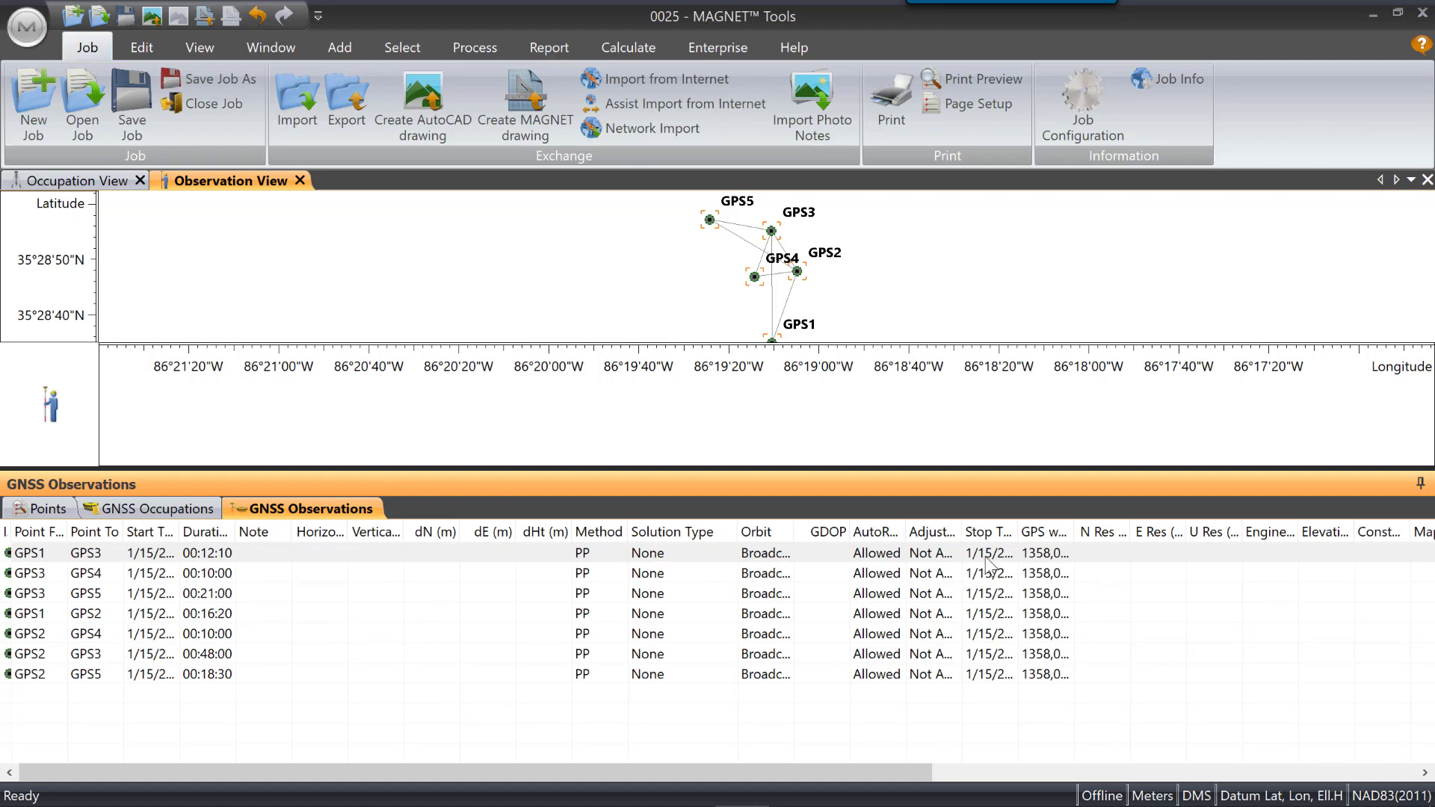
click(60, 511)
Step: Assign the Topcon HiPer V antenna type to all five GNSS occupations at once
click(149, 510)
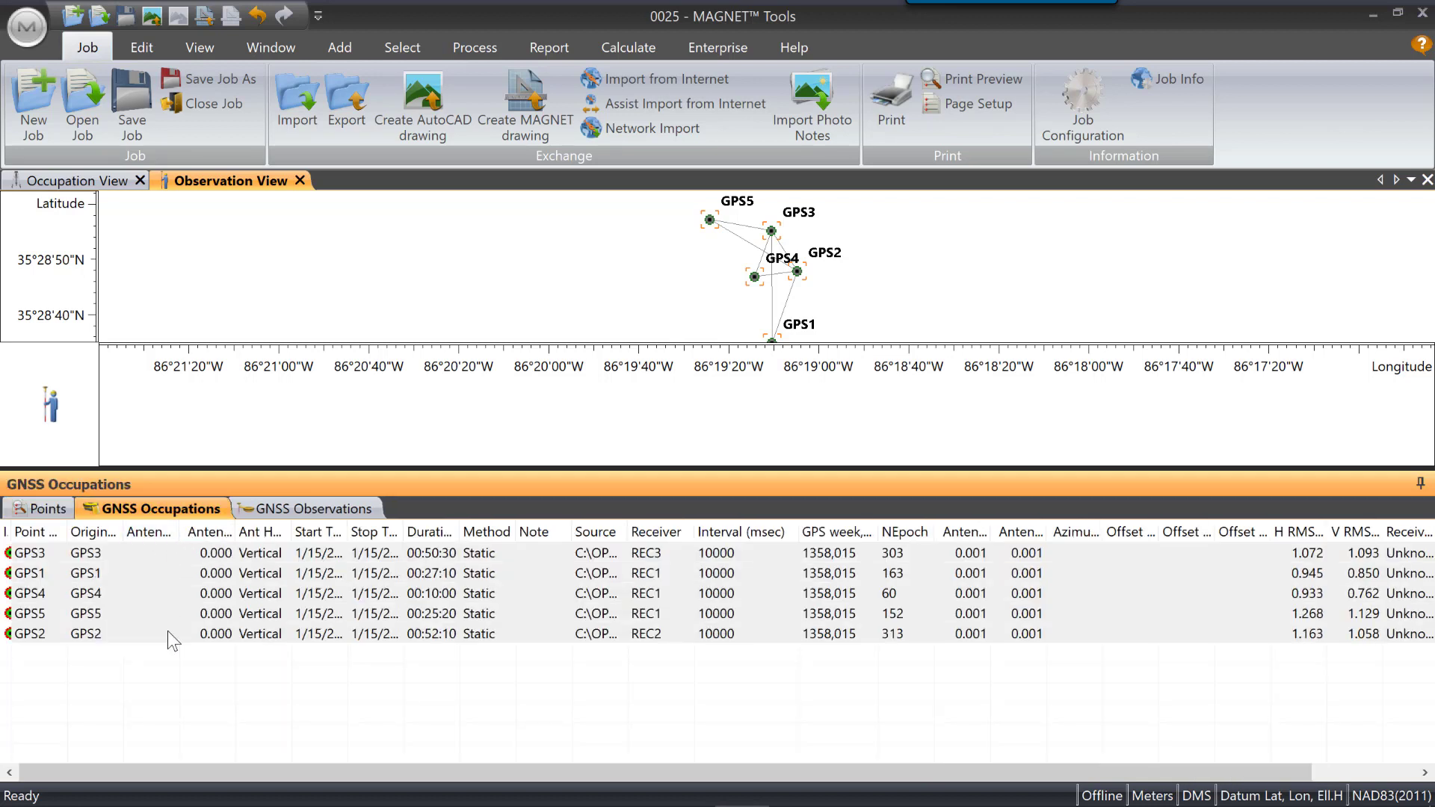
click(168, 553)
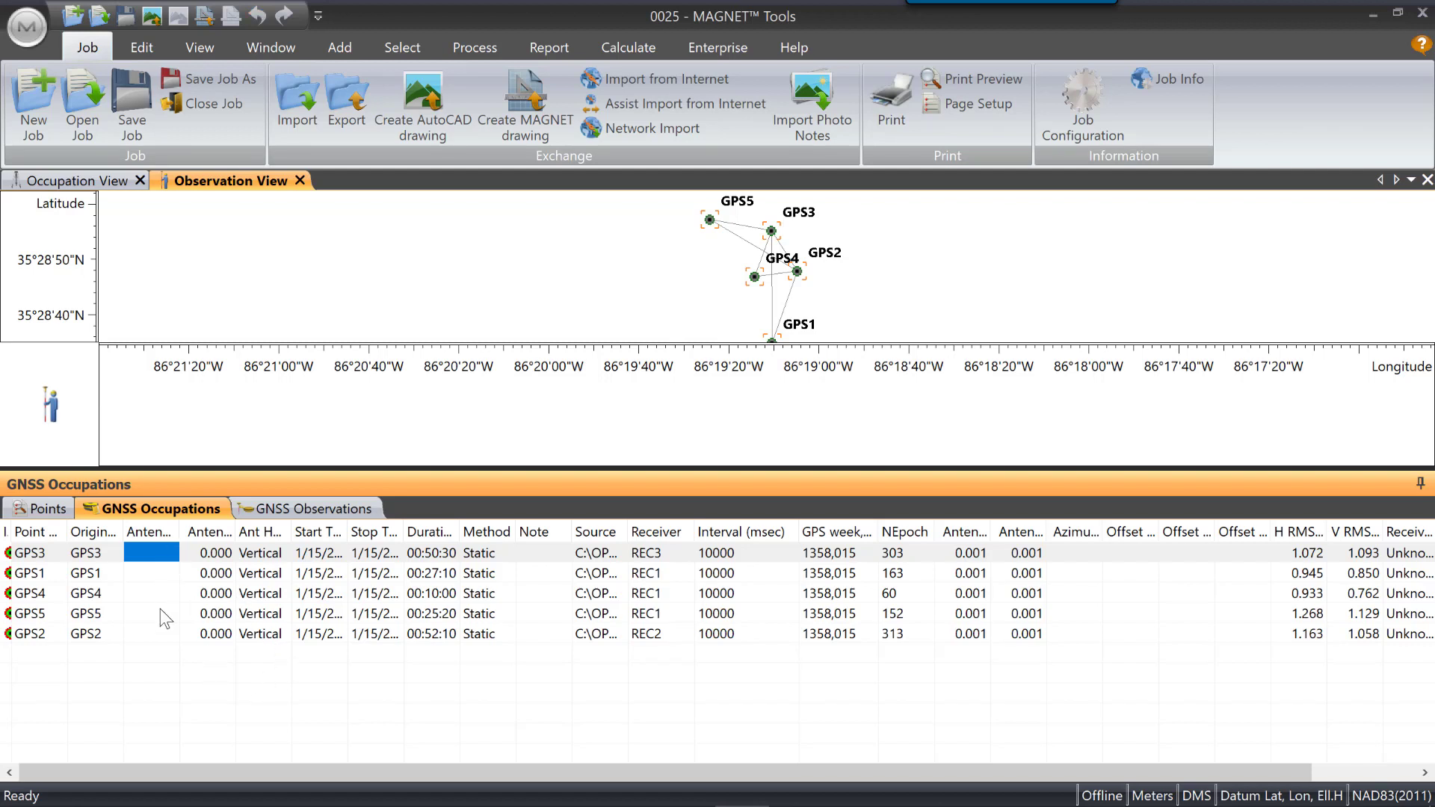
shift+click(160, 631)
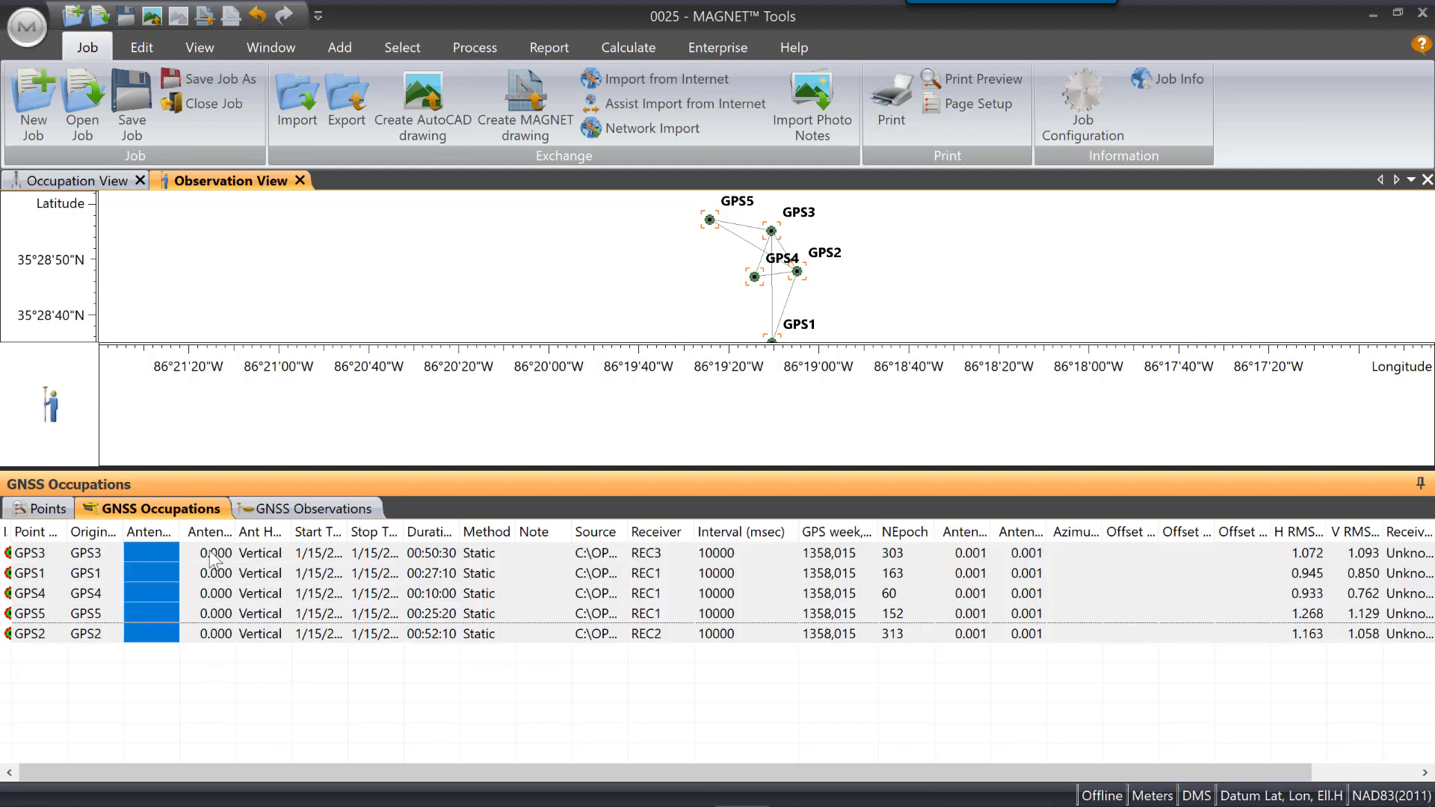
click(177, 553)
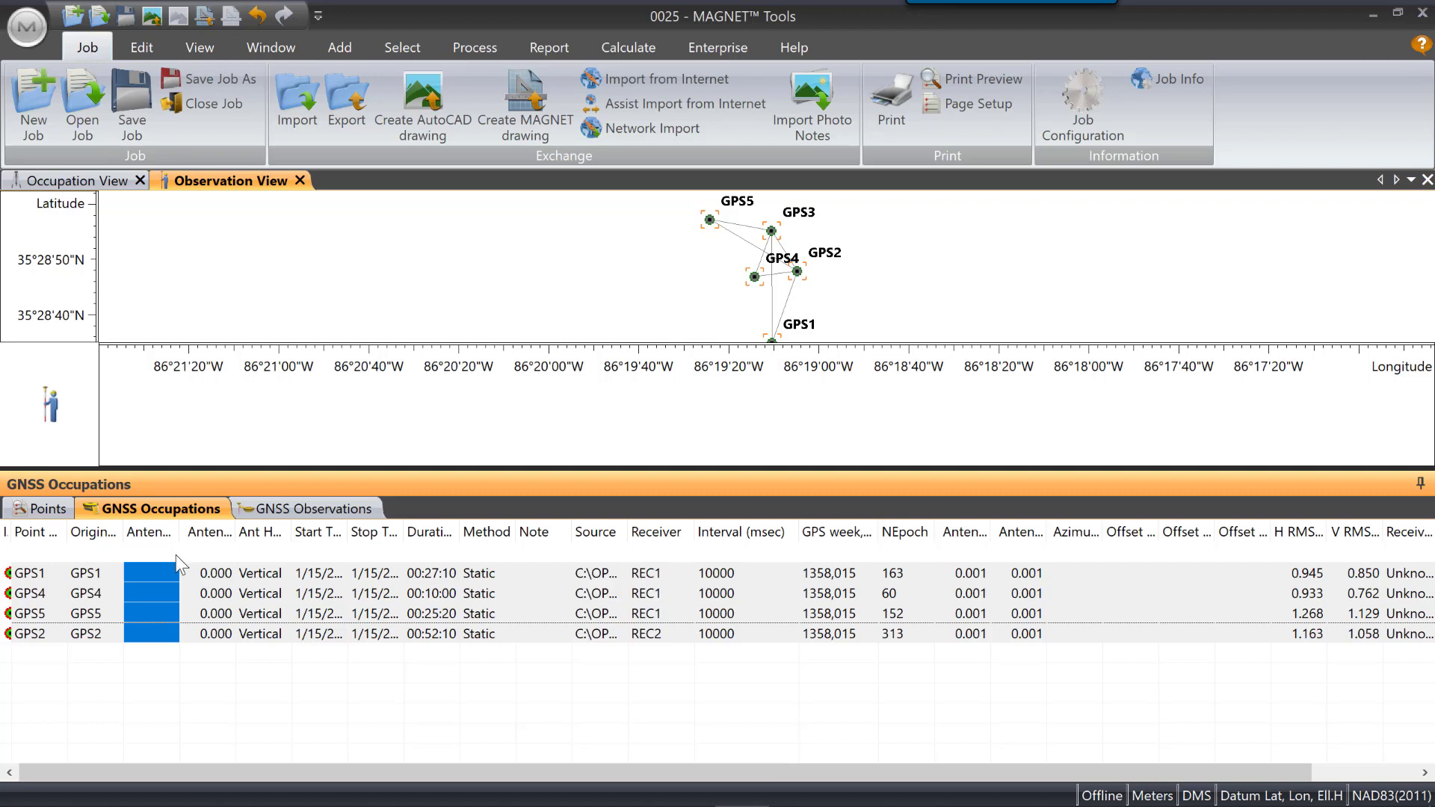
click(155, 556)
click(171, 554)
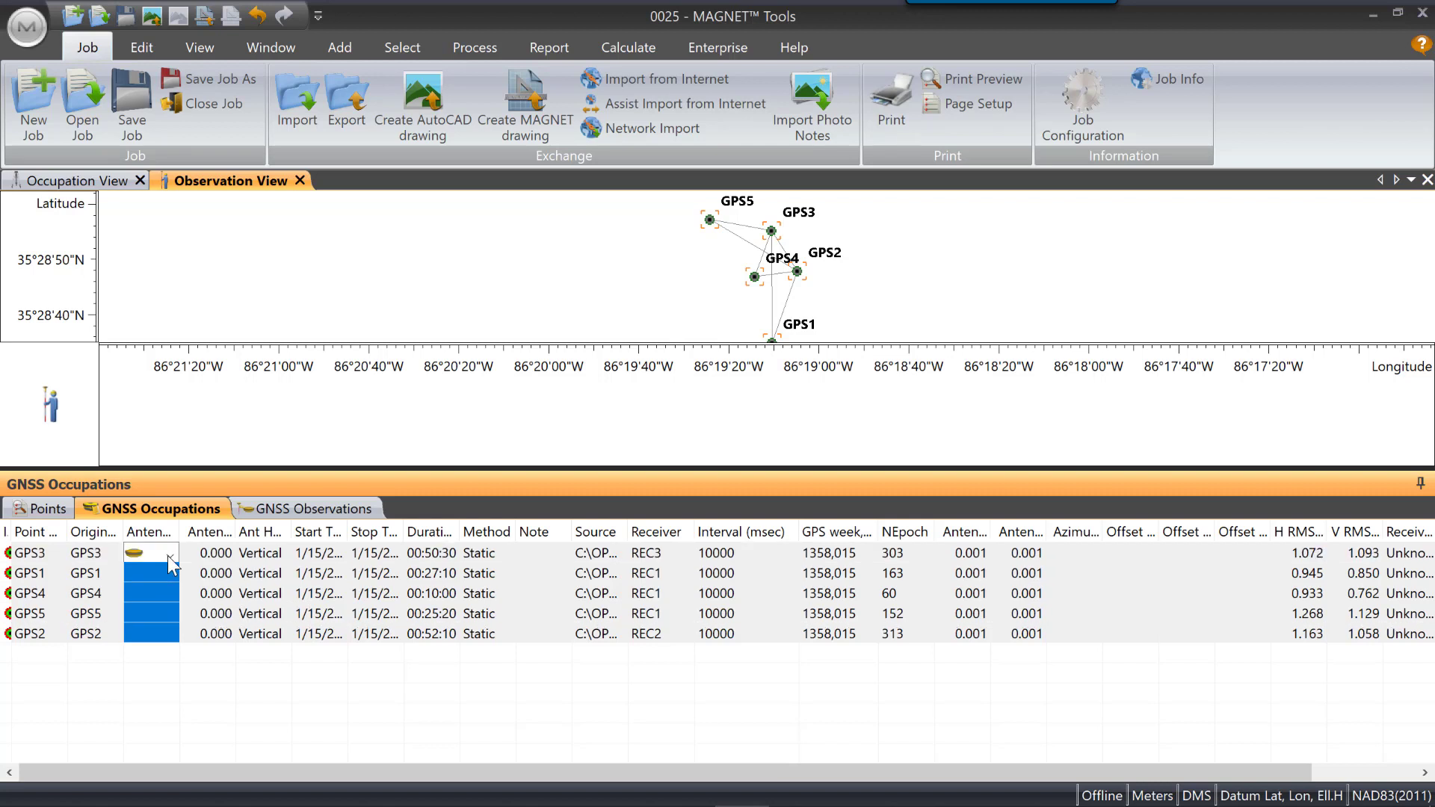
click(172, 553)
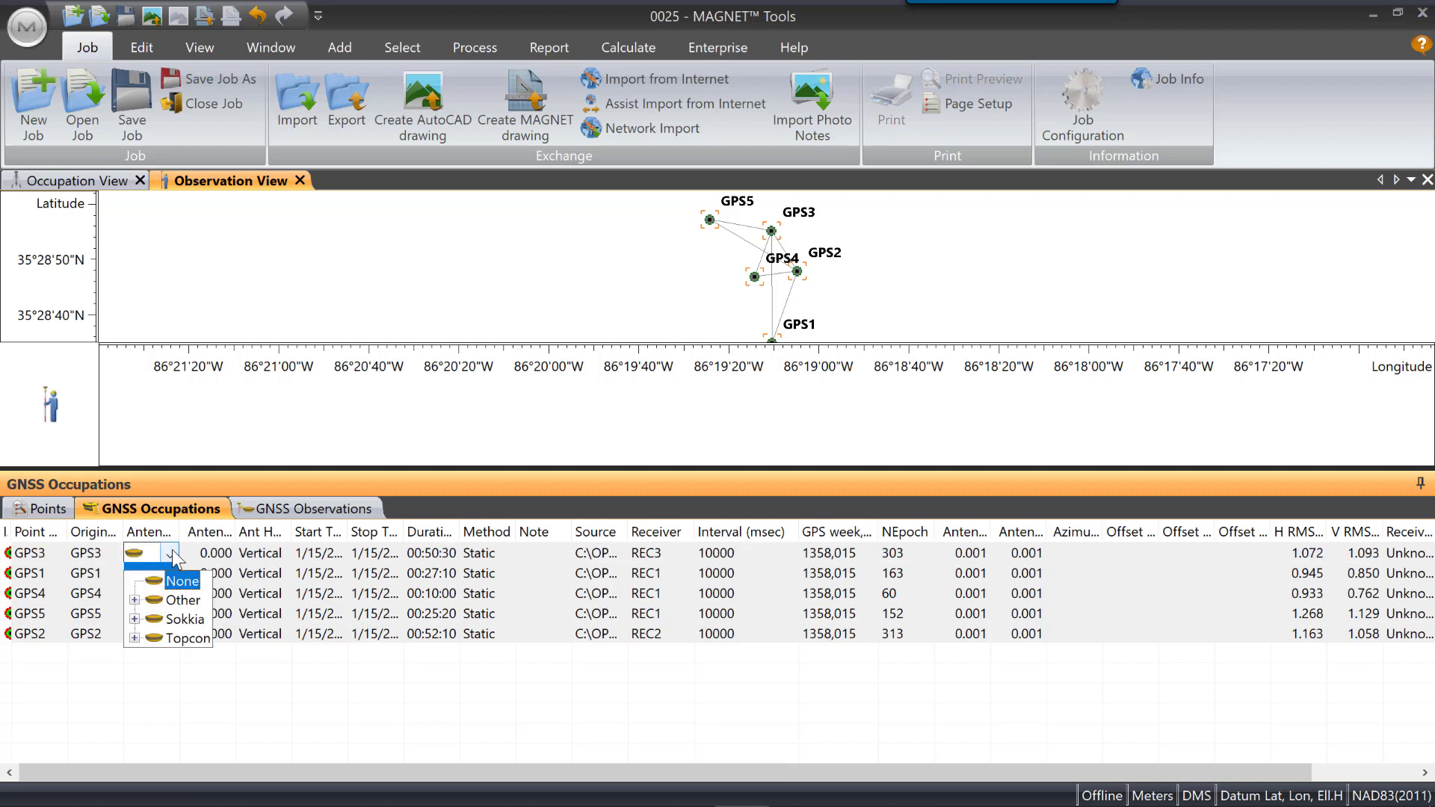
click(135, 638)
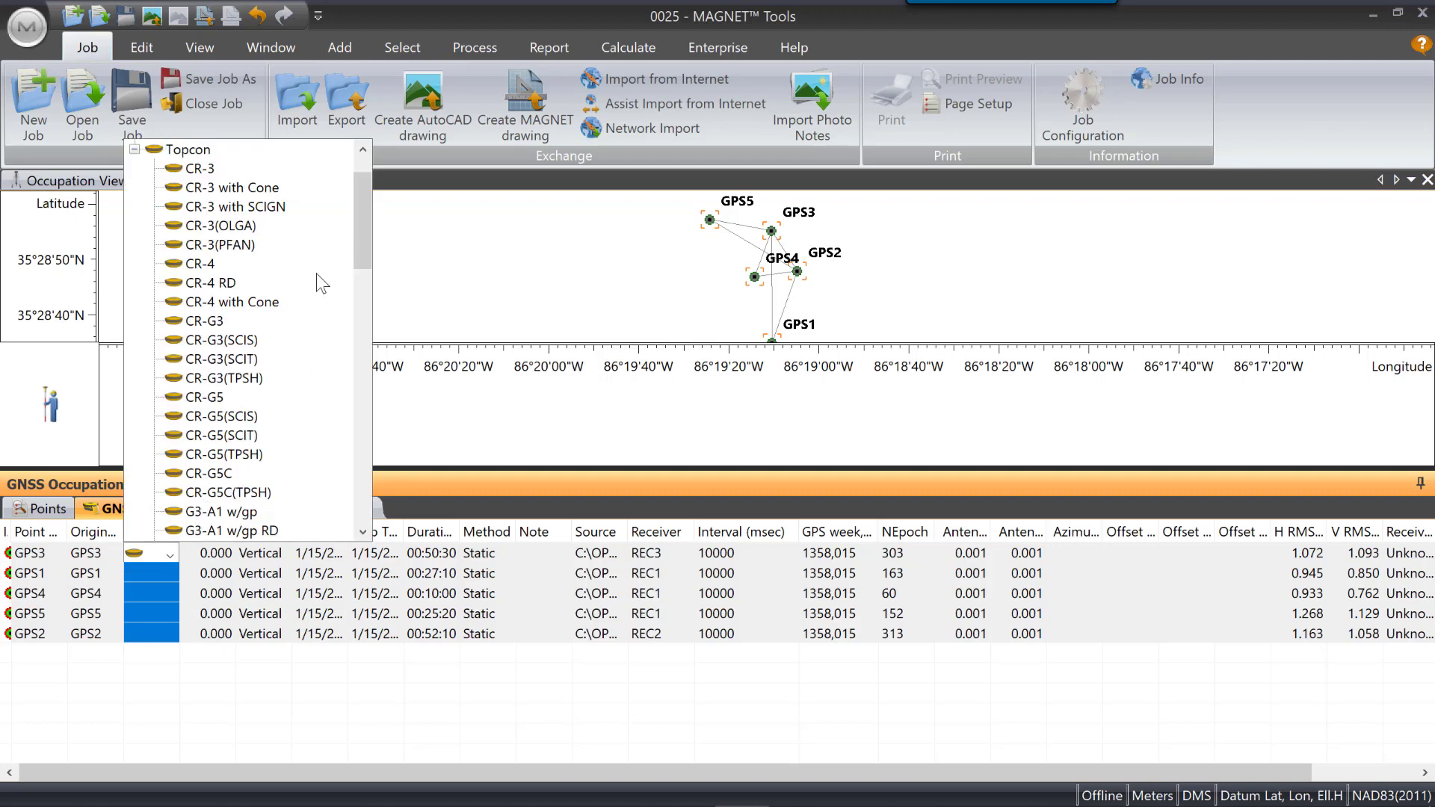
drag(357, 226, 359, 355)
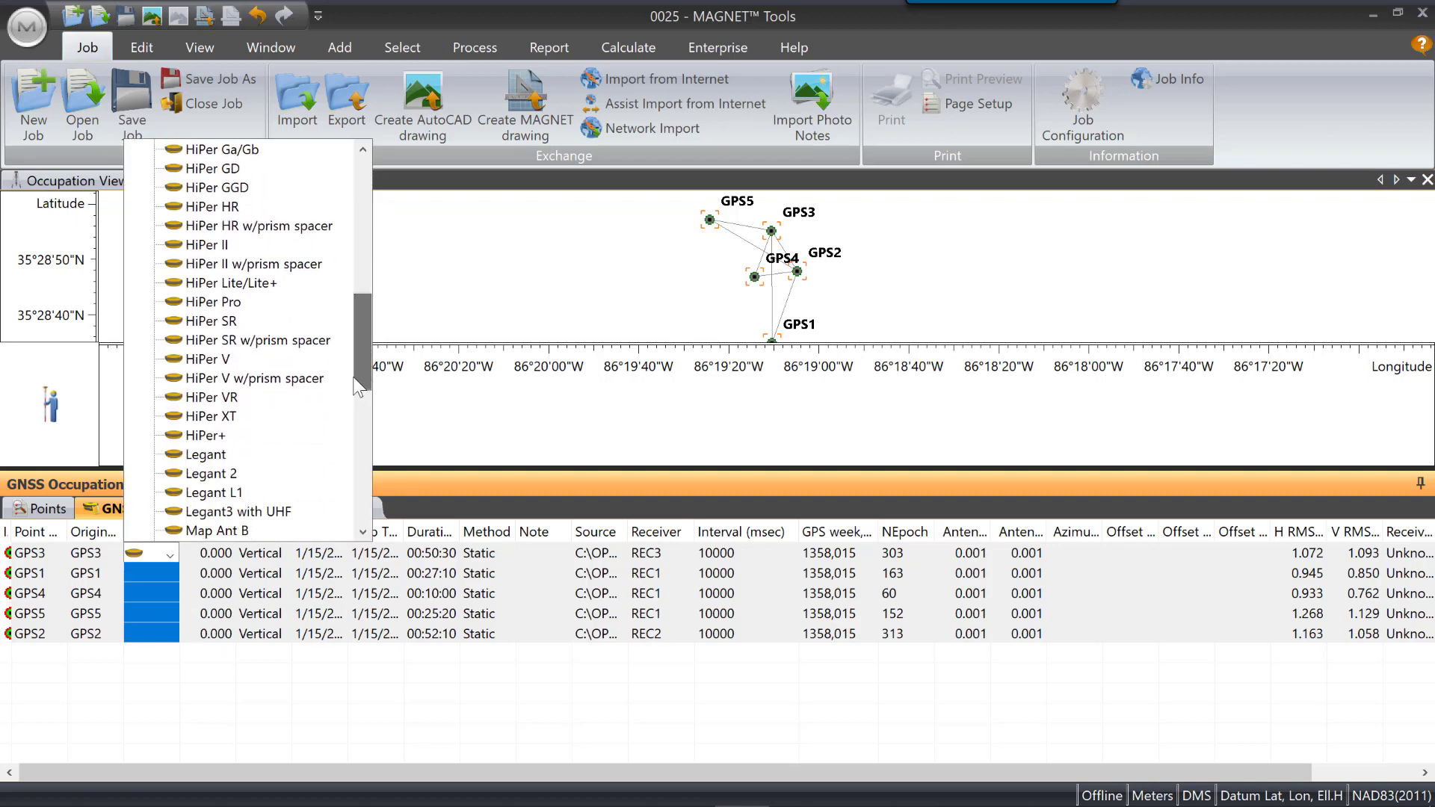
click(225, 359)
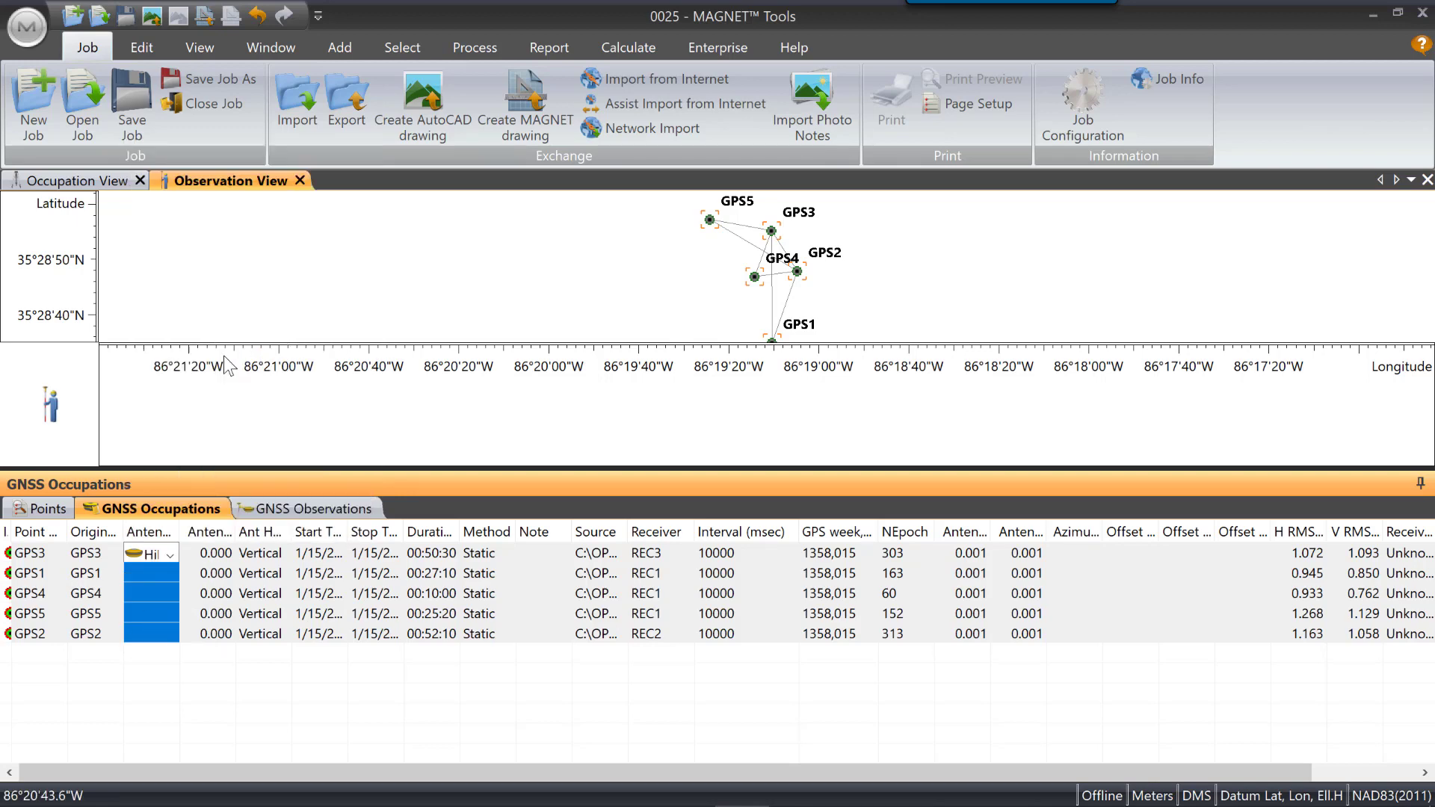
click(514, 596)
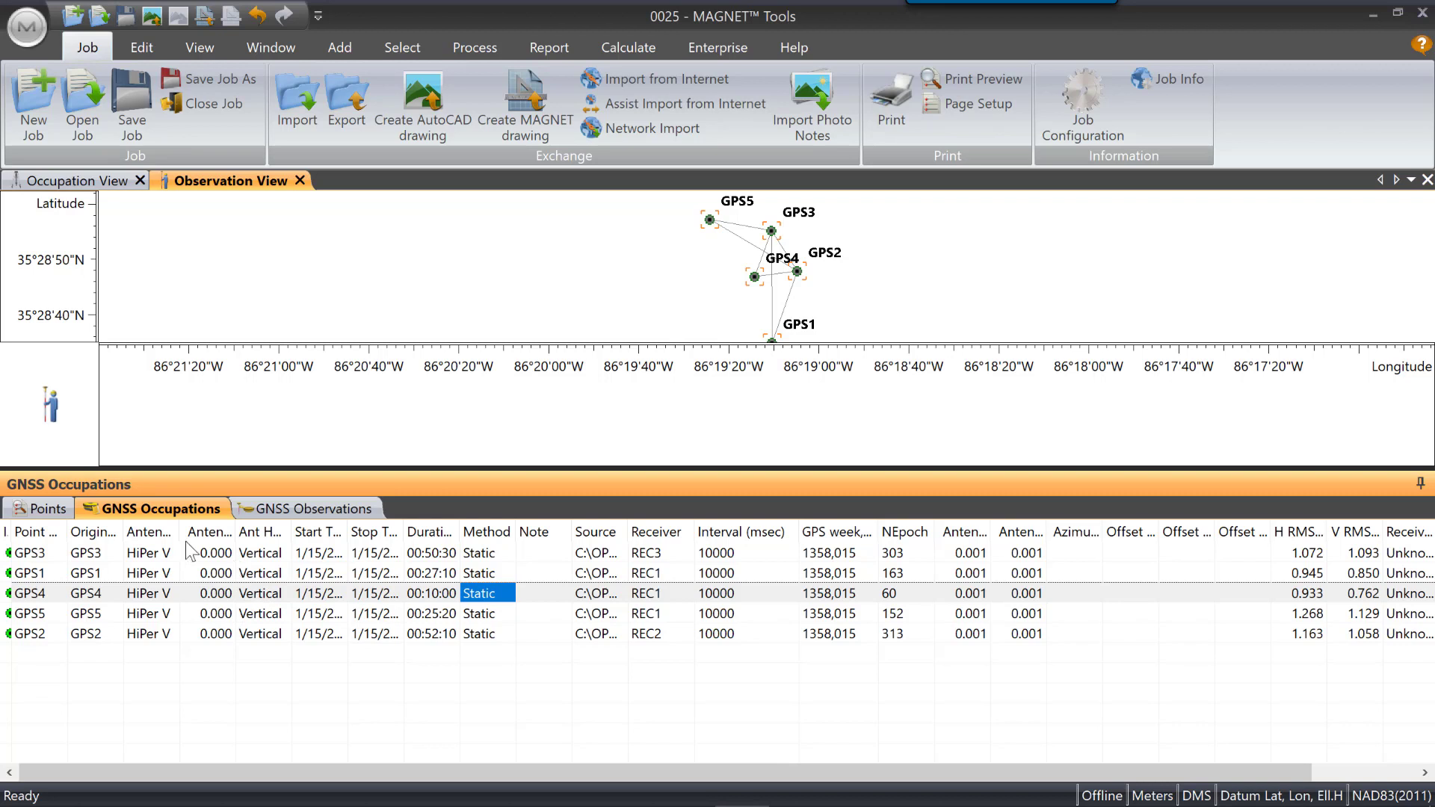
Step: Set the antenna height of all five GNSS occupations to 2.000 m at once
click(218, 558)
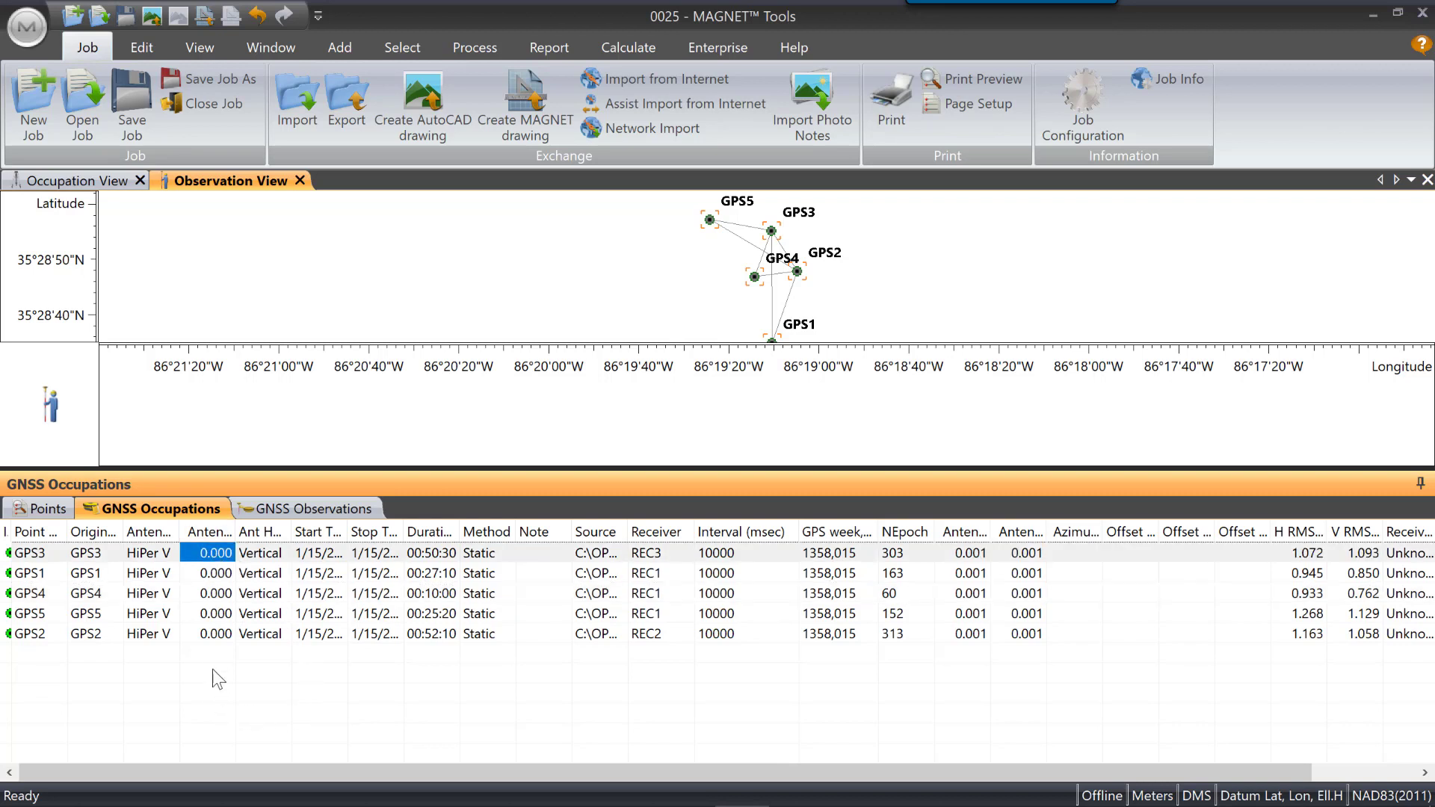
shift+click(216, 634)
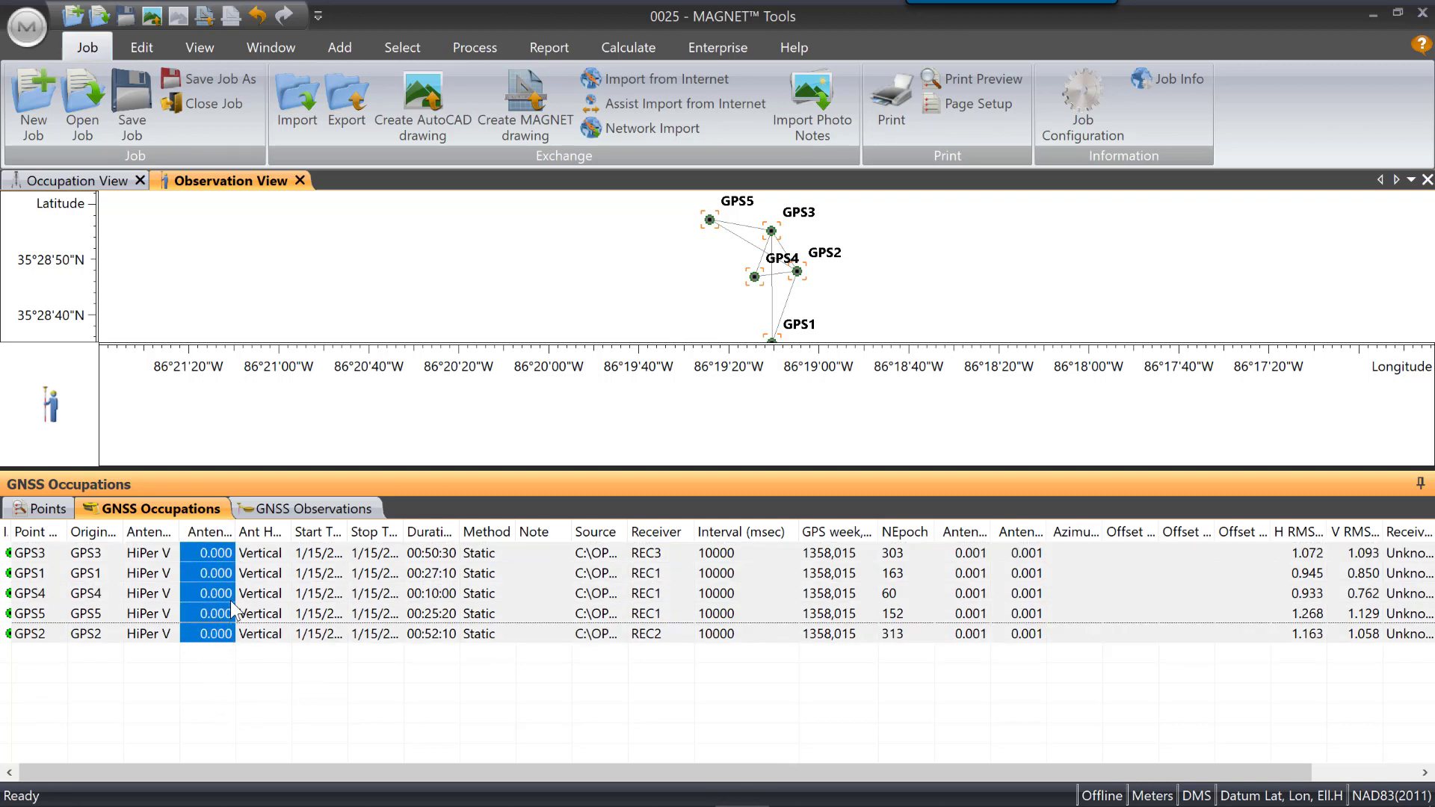
text(20)
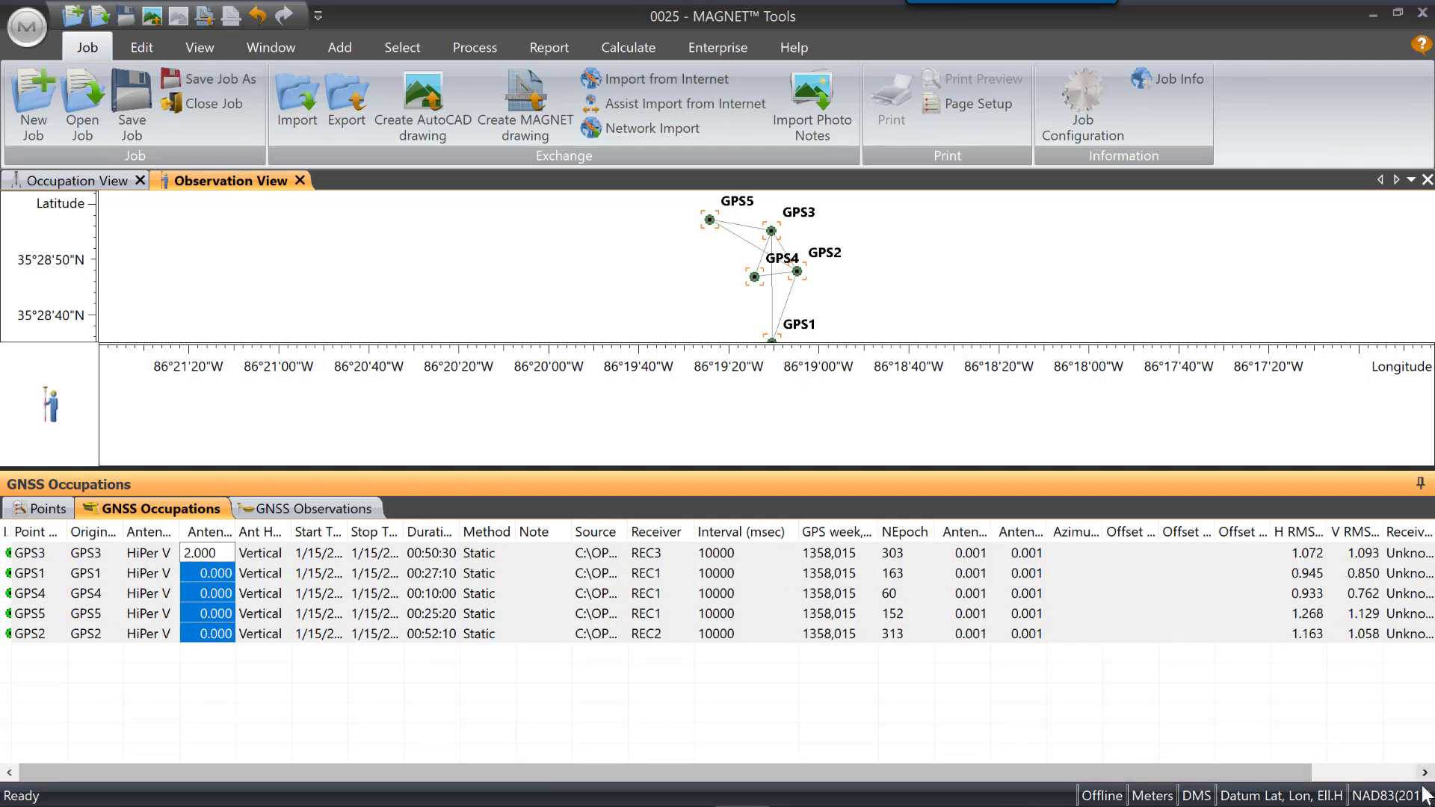
mouse_move(1166, 803)
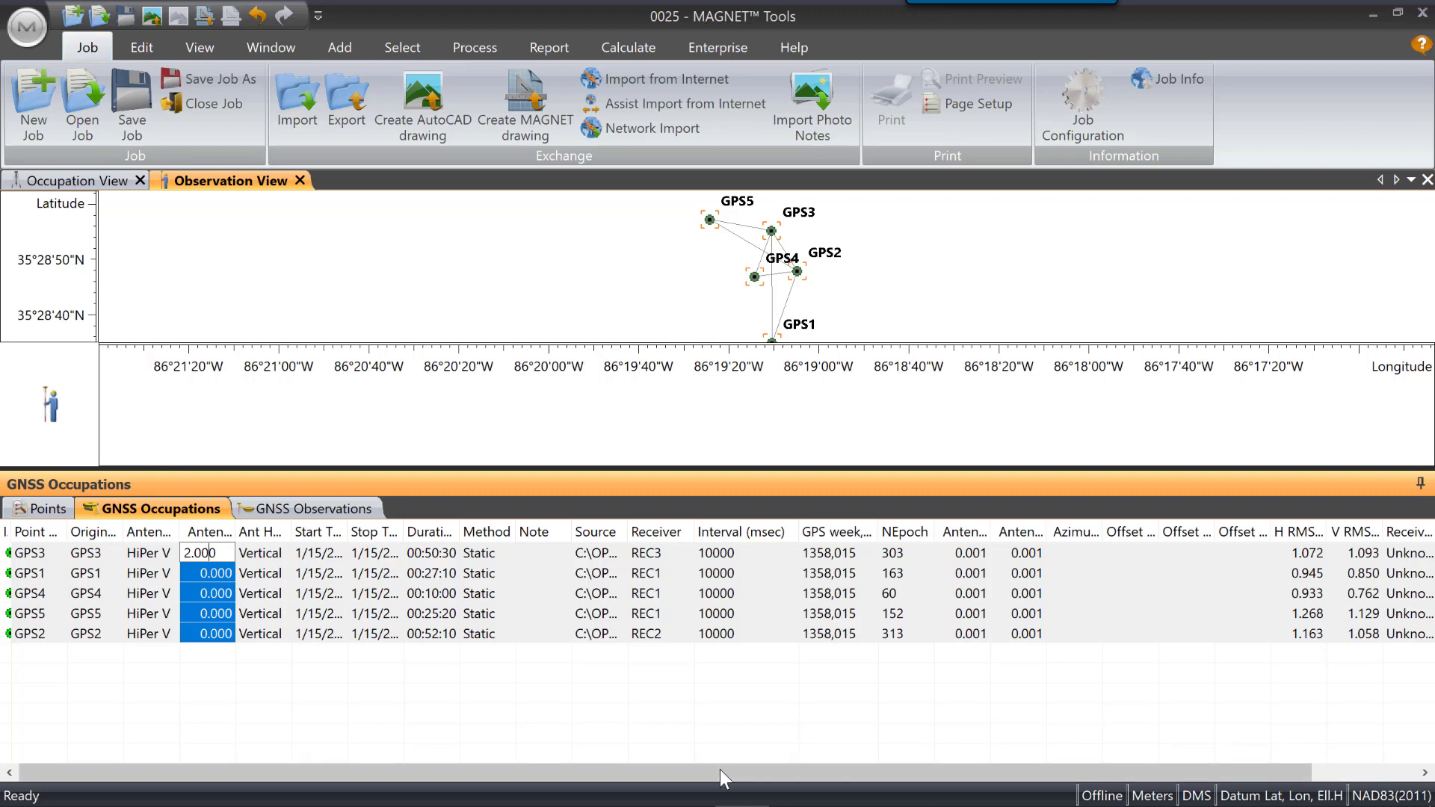
click(425, 688)
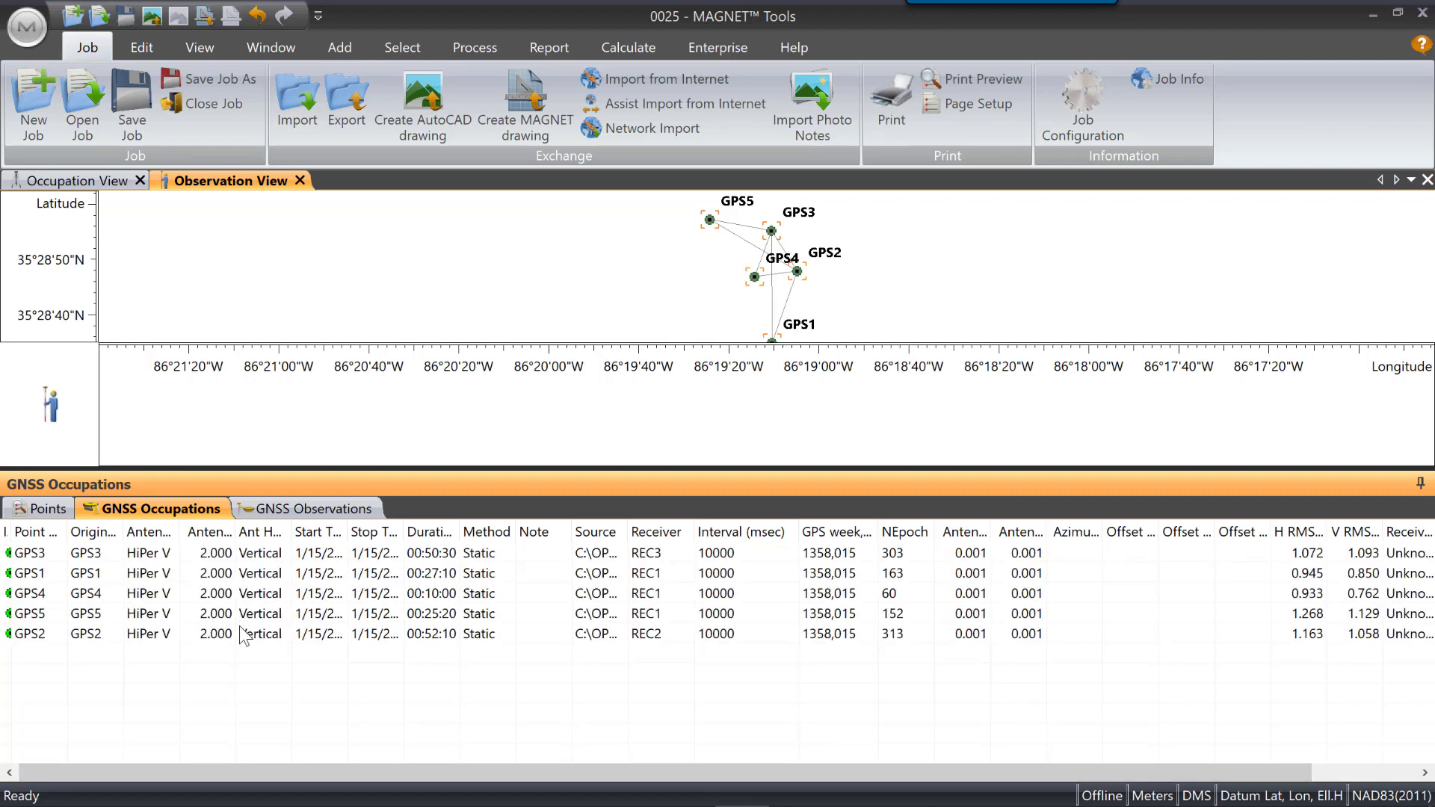
Step: Set the GPS5 occupation's antenna height to 1.794 m and its height method to Slant
click(217, 615)
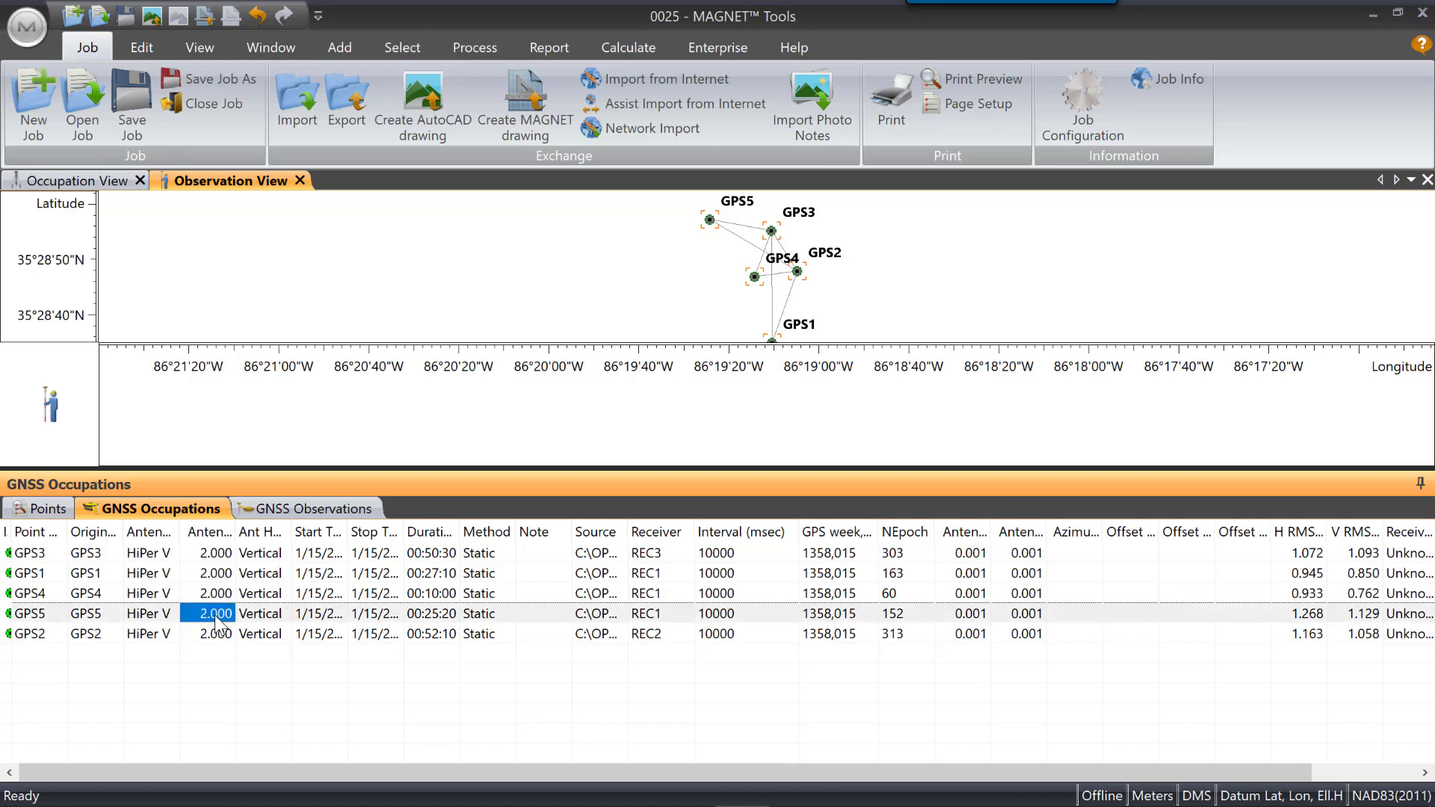
click(215, 615)
drag(216, 616, 187, 617)
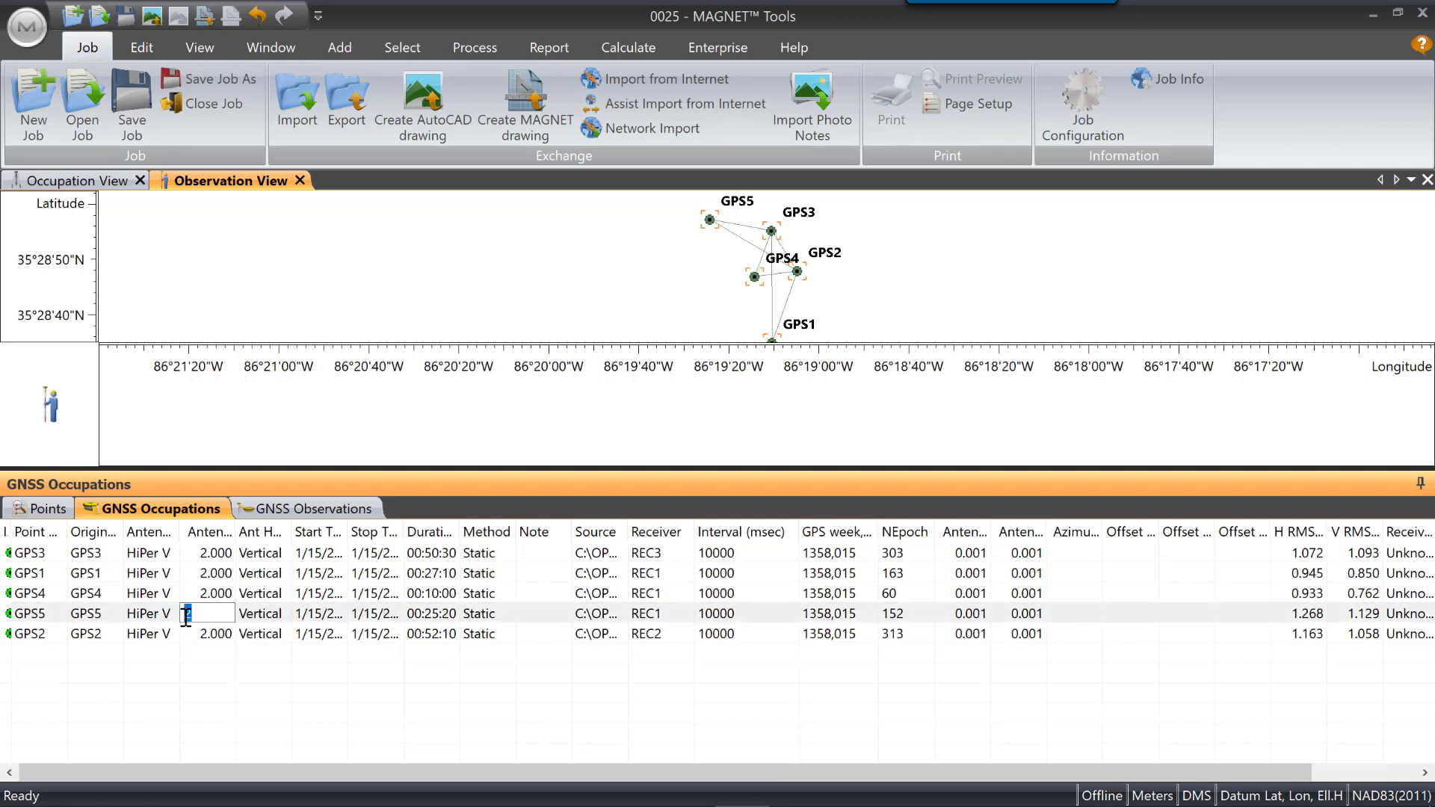
key(BackSpace)
text(1.794)
click(270, 619)
click(288, 617)
click(282, 617)
click(267, 667)
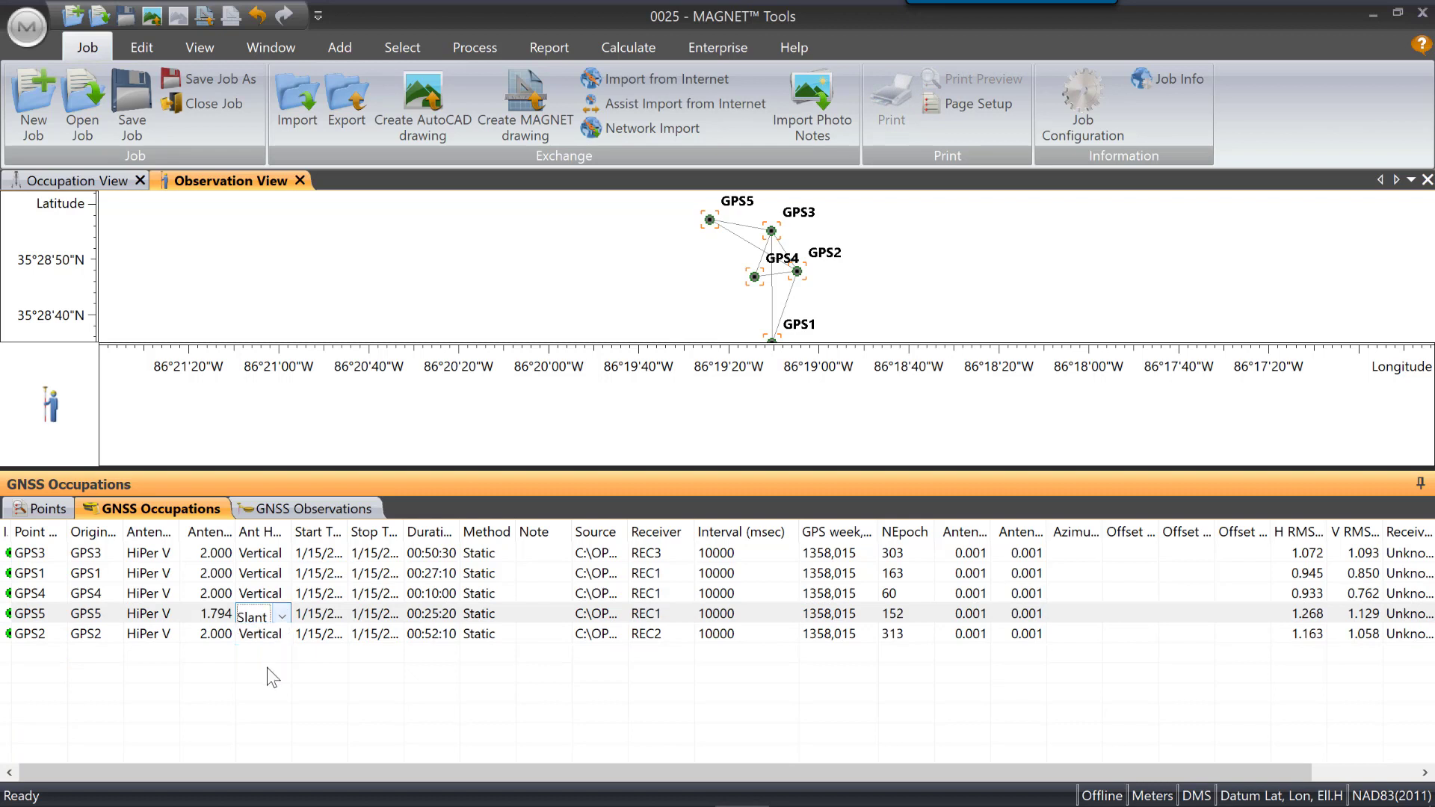
click(345, 686)
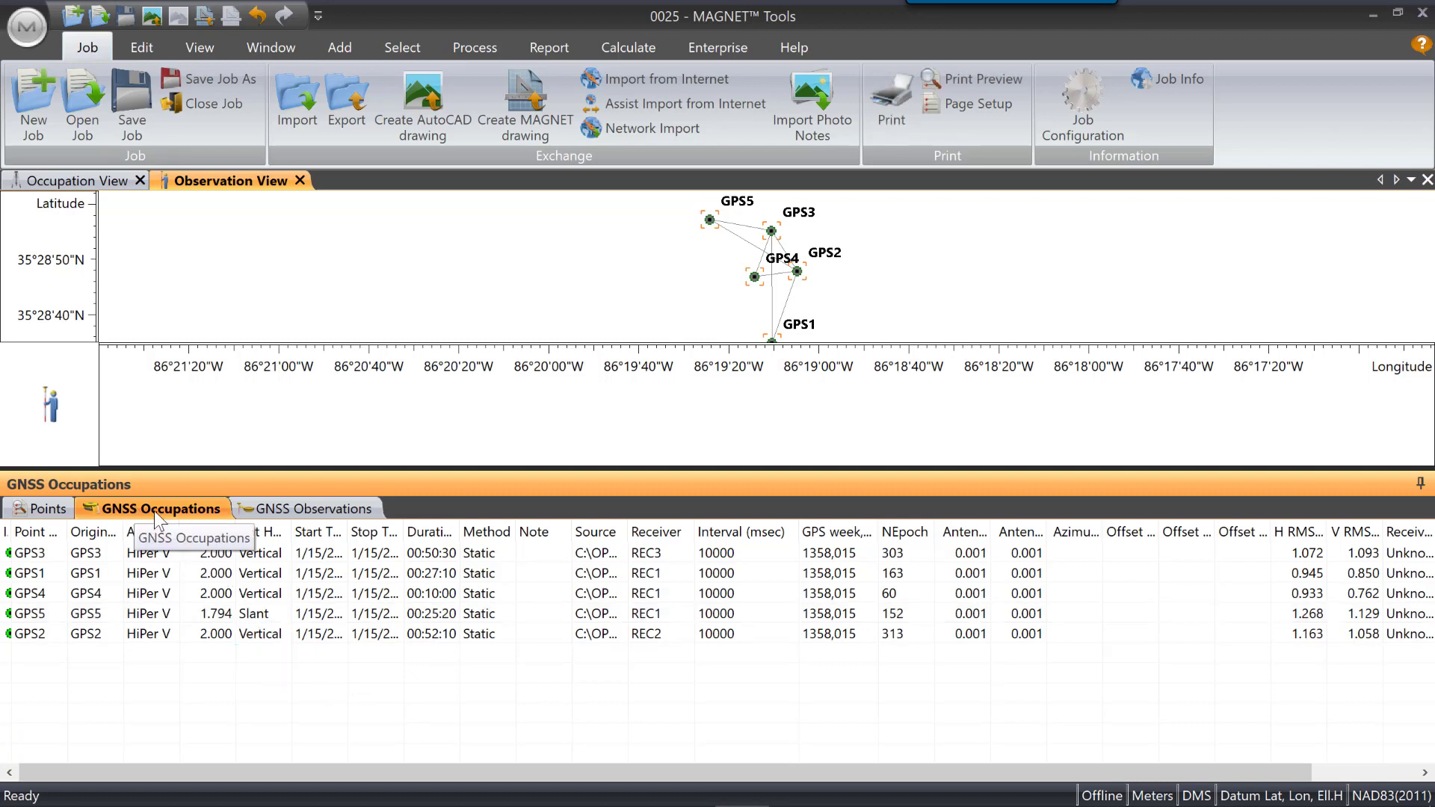
Step: Run GNSS PostProcessing on the job's vectors and close the completion message
click(45, 509)
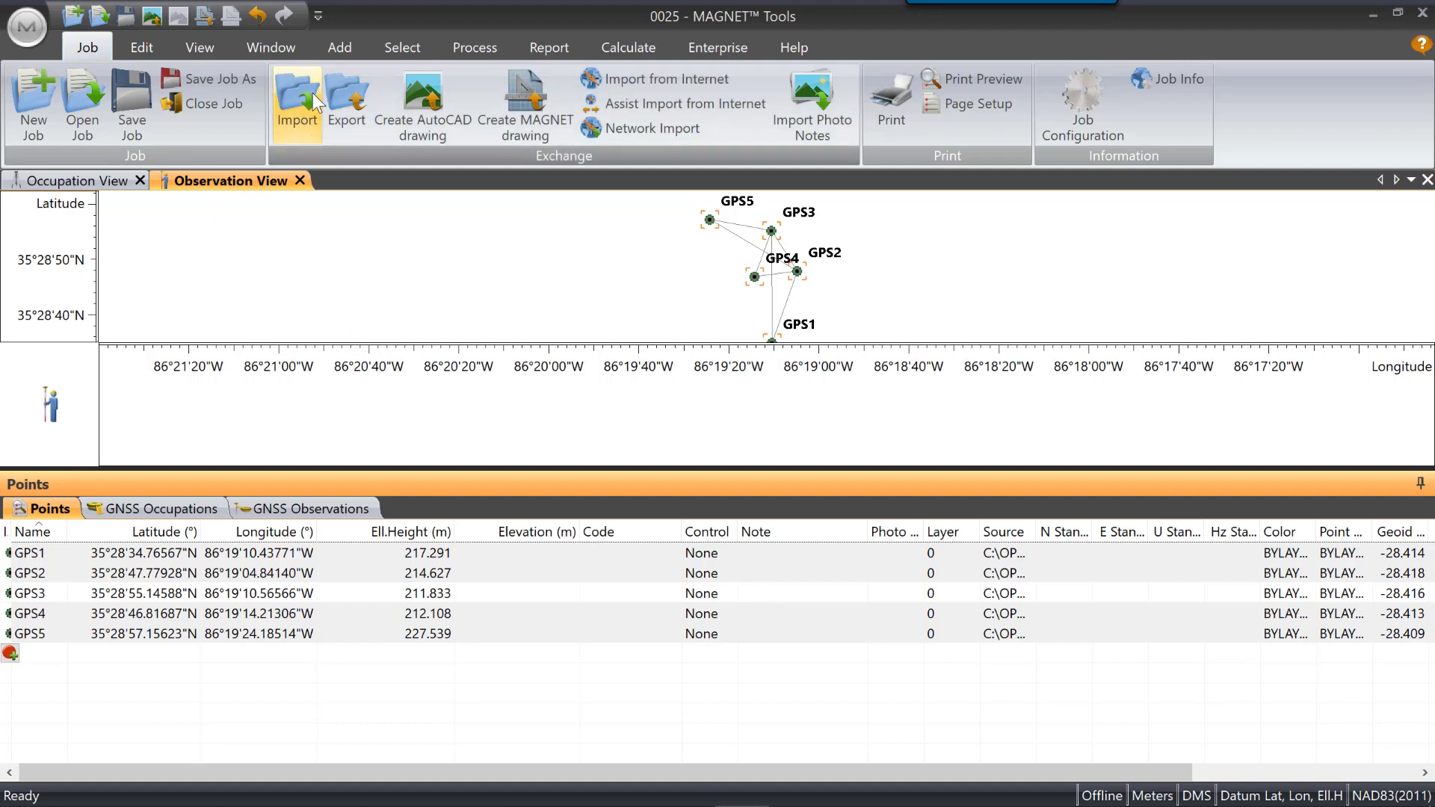
click(491, 41)
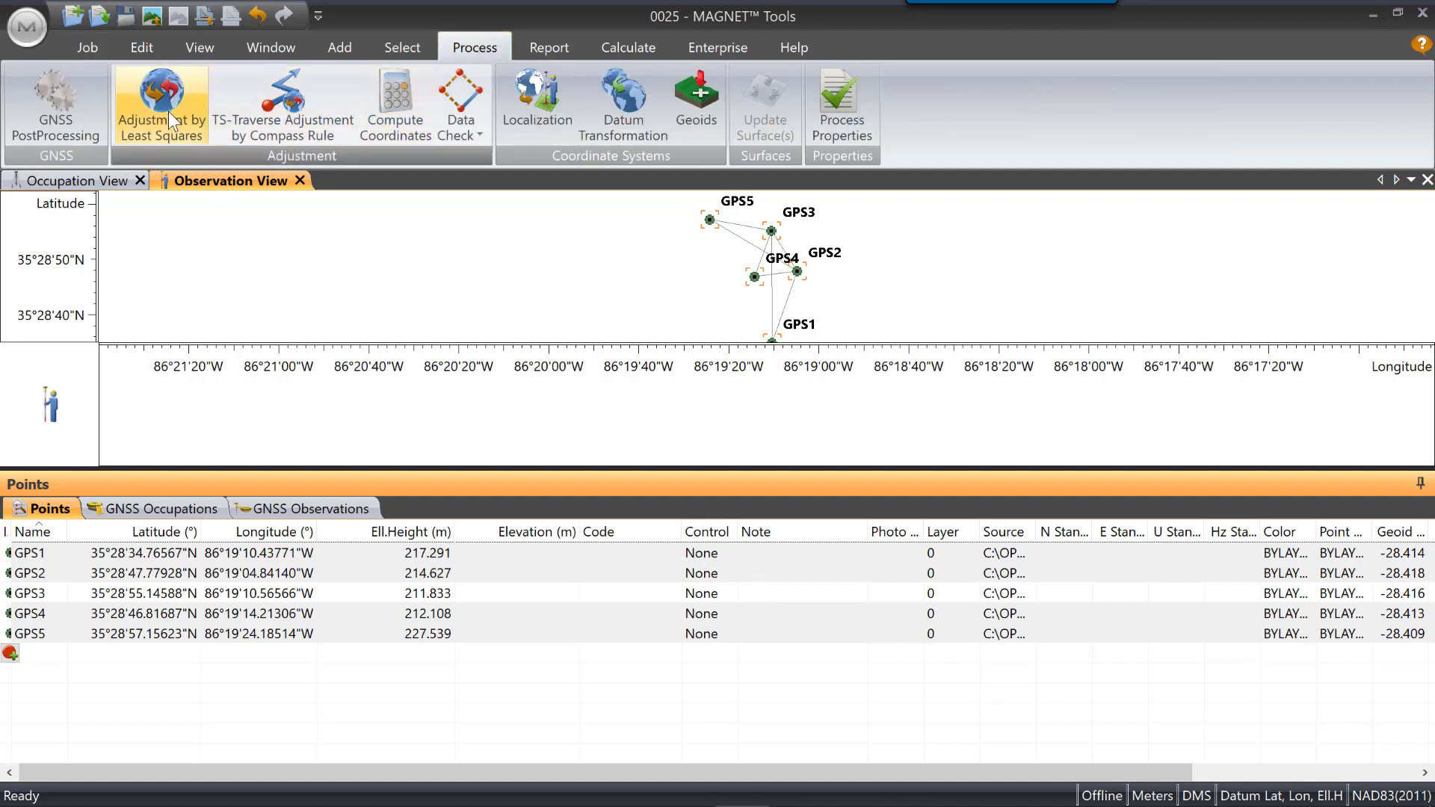
click(57, 105)
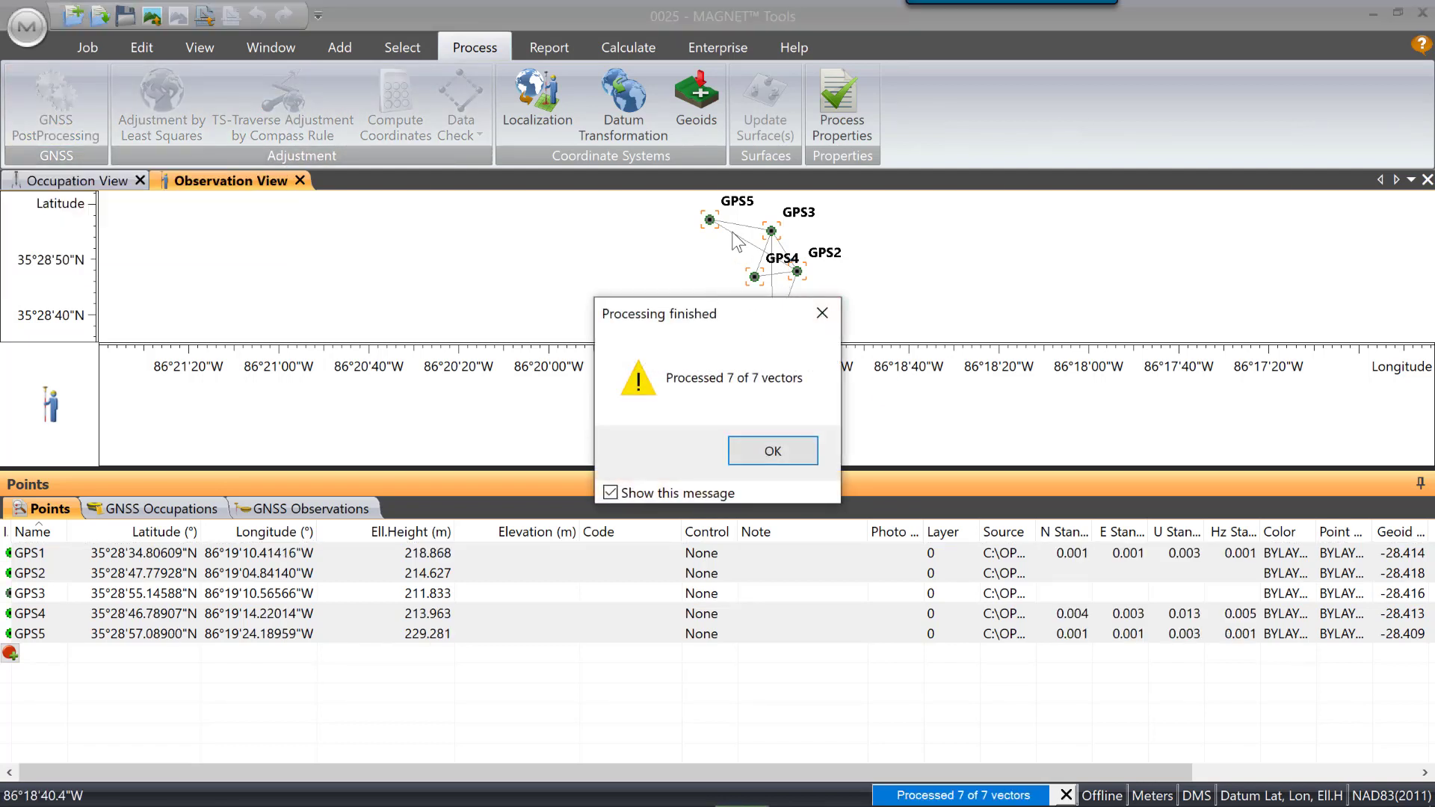
click(784, 456)
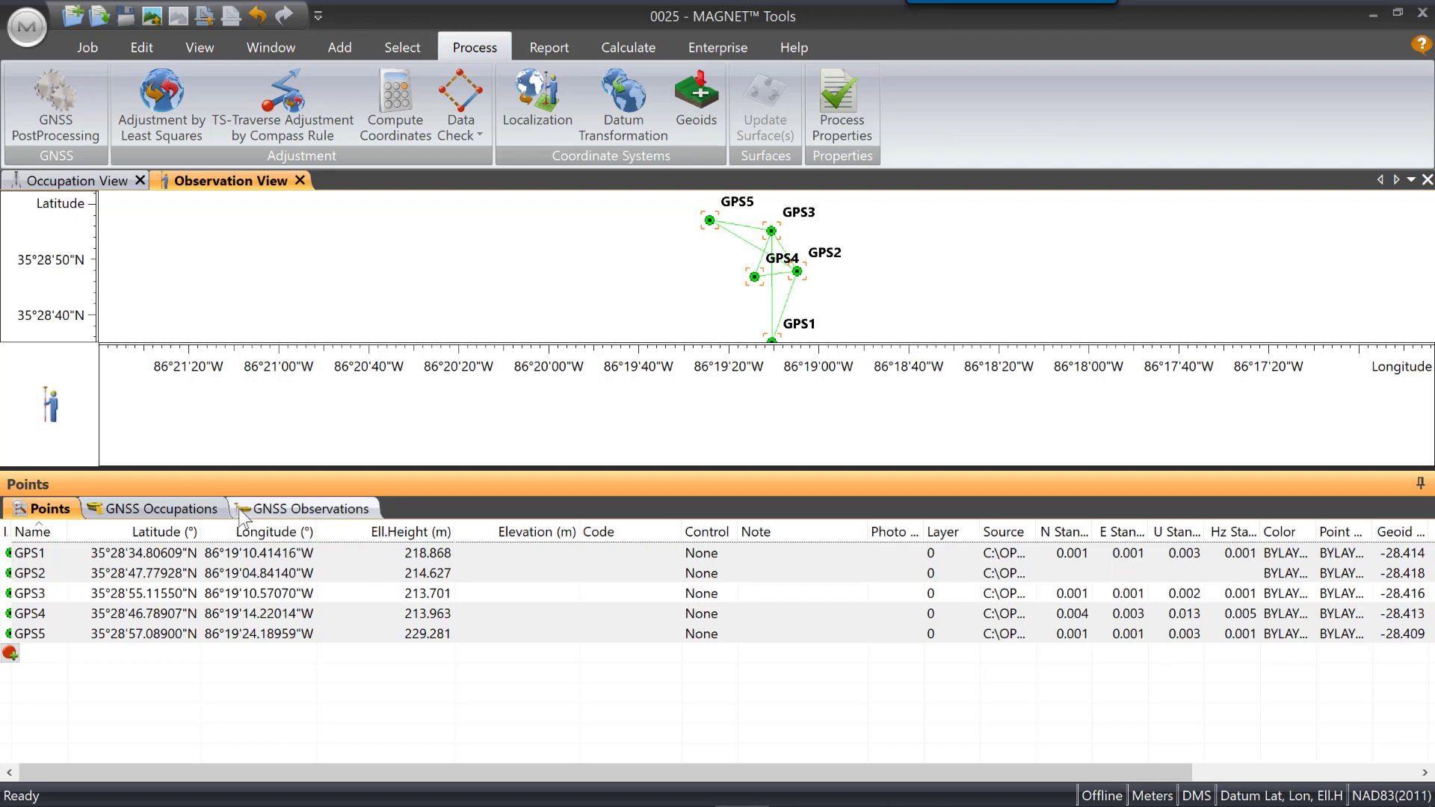
Step: Review the RMS values of the occupations, and the precisions and solution types of the processed GNSS observations
click(163, 510)
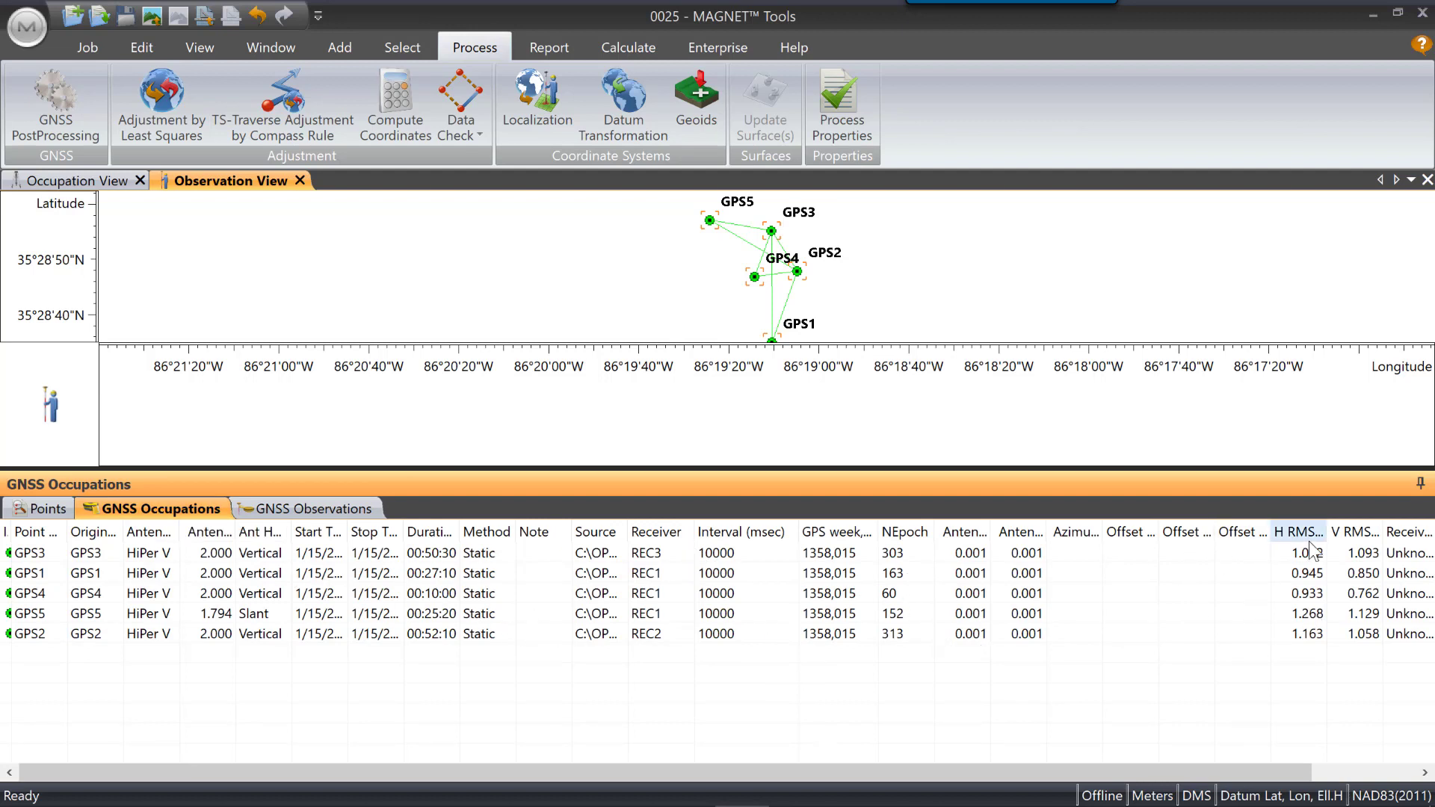
click(331, 511)
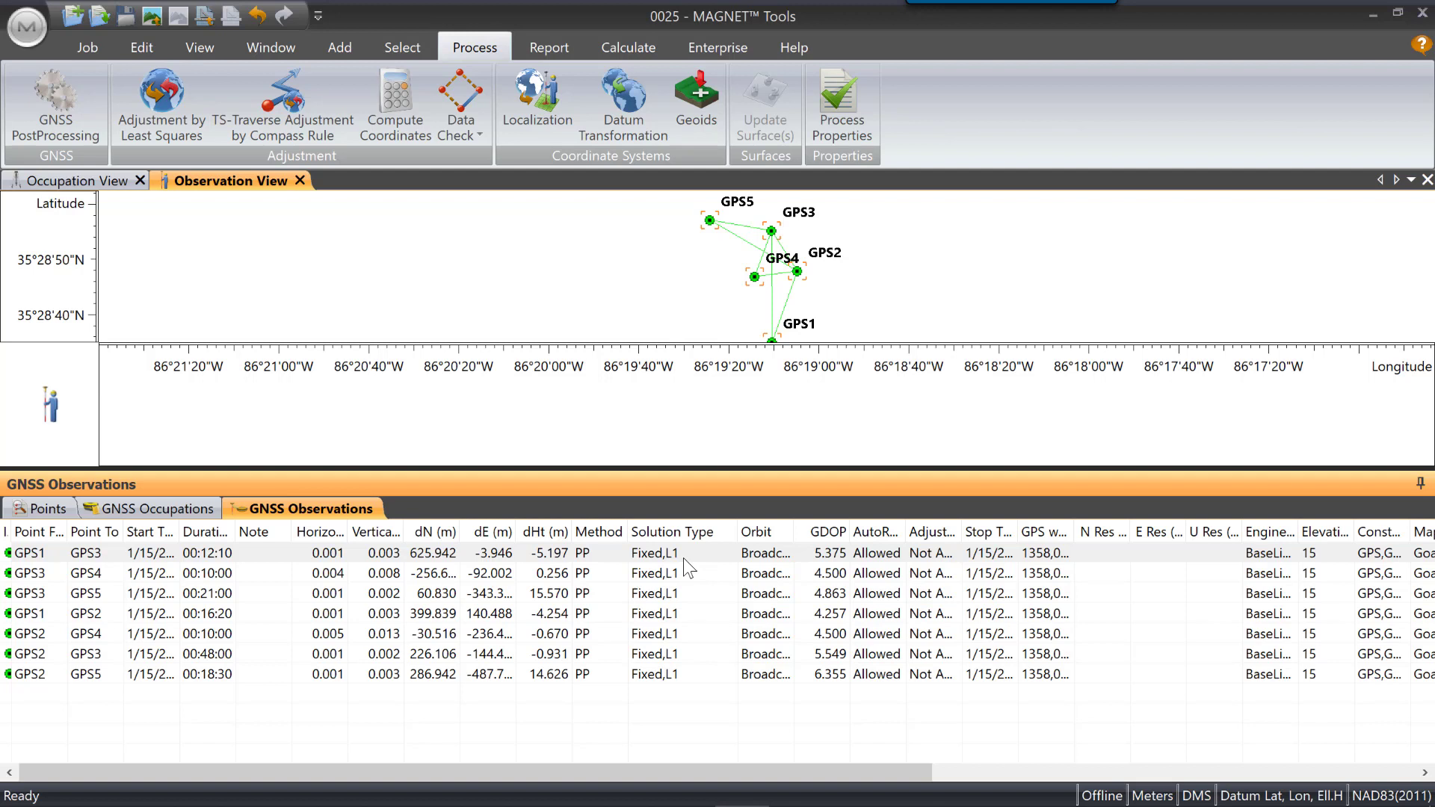
Step: Set the Control type of point GPS2 to Both in the points list
click(60, 513)
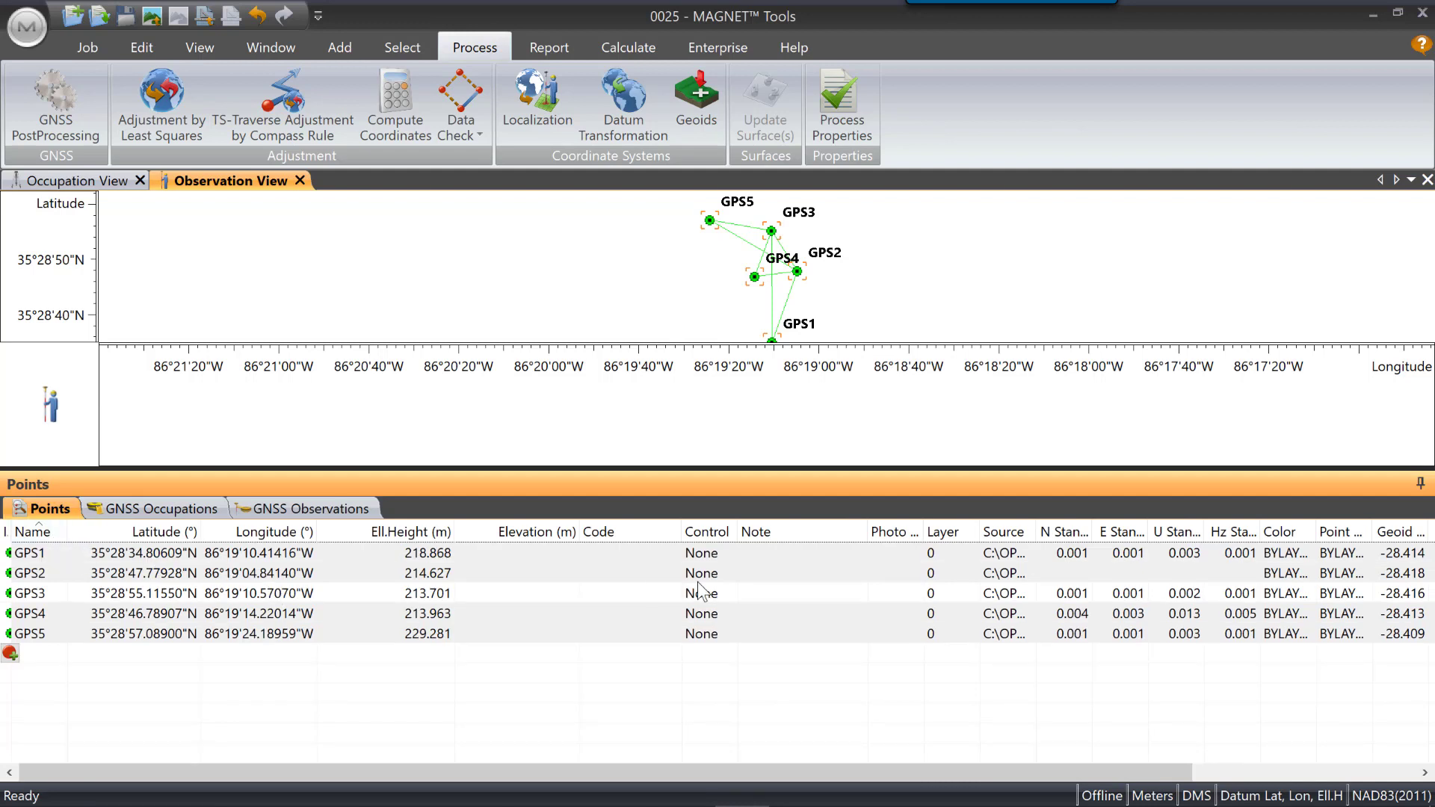
click(727, 580)
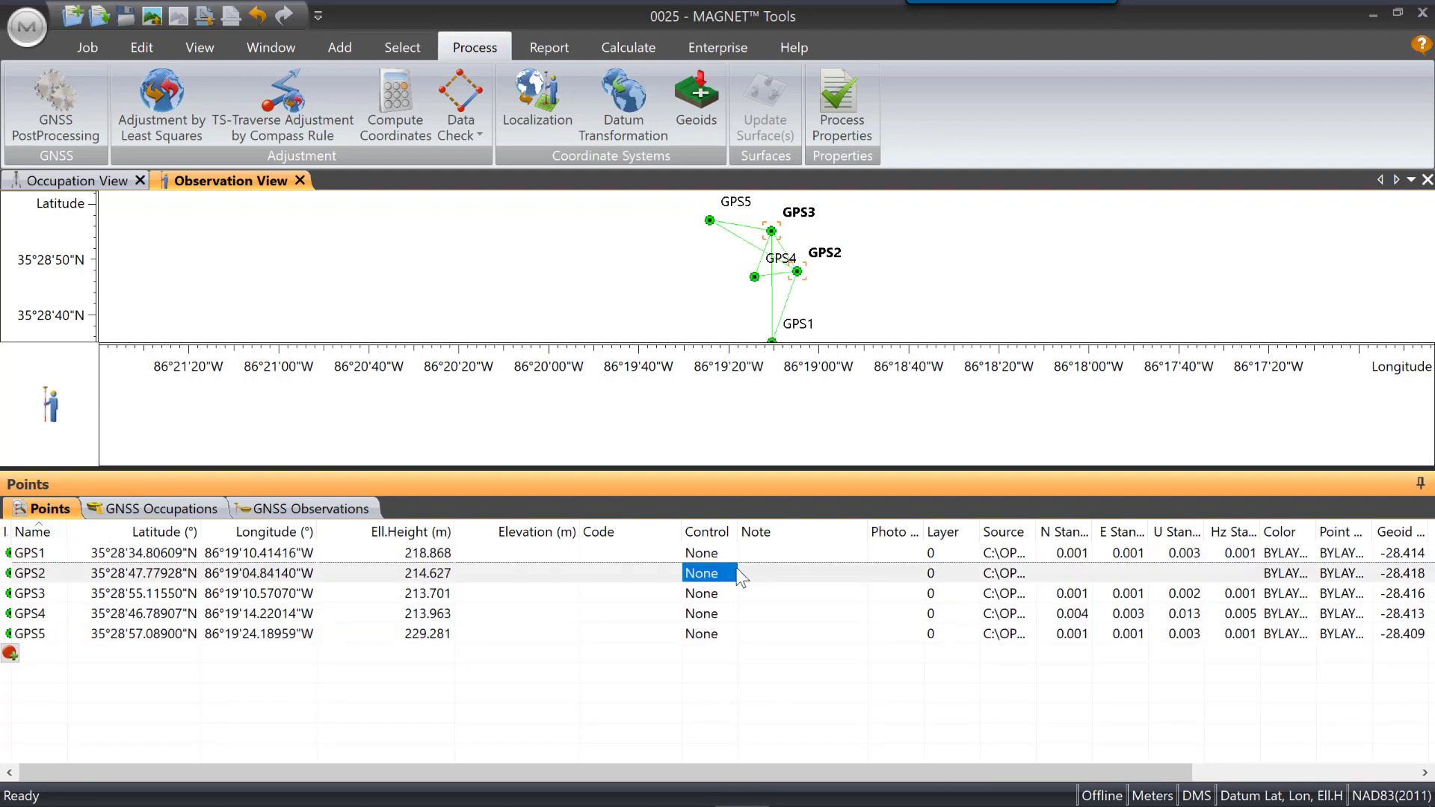
click(728, 575)
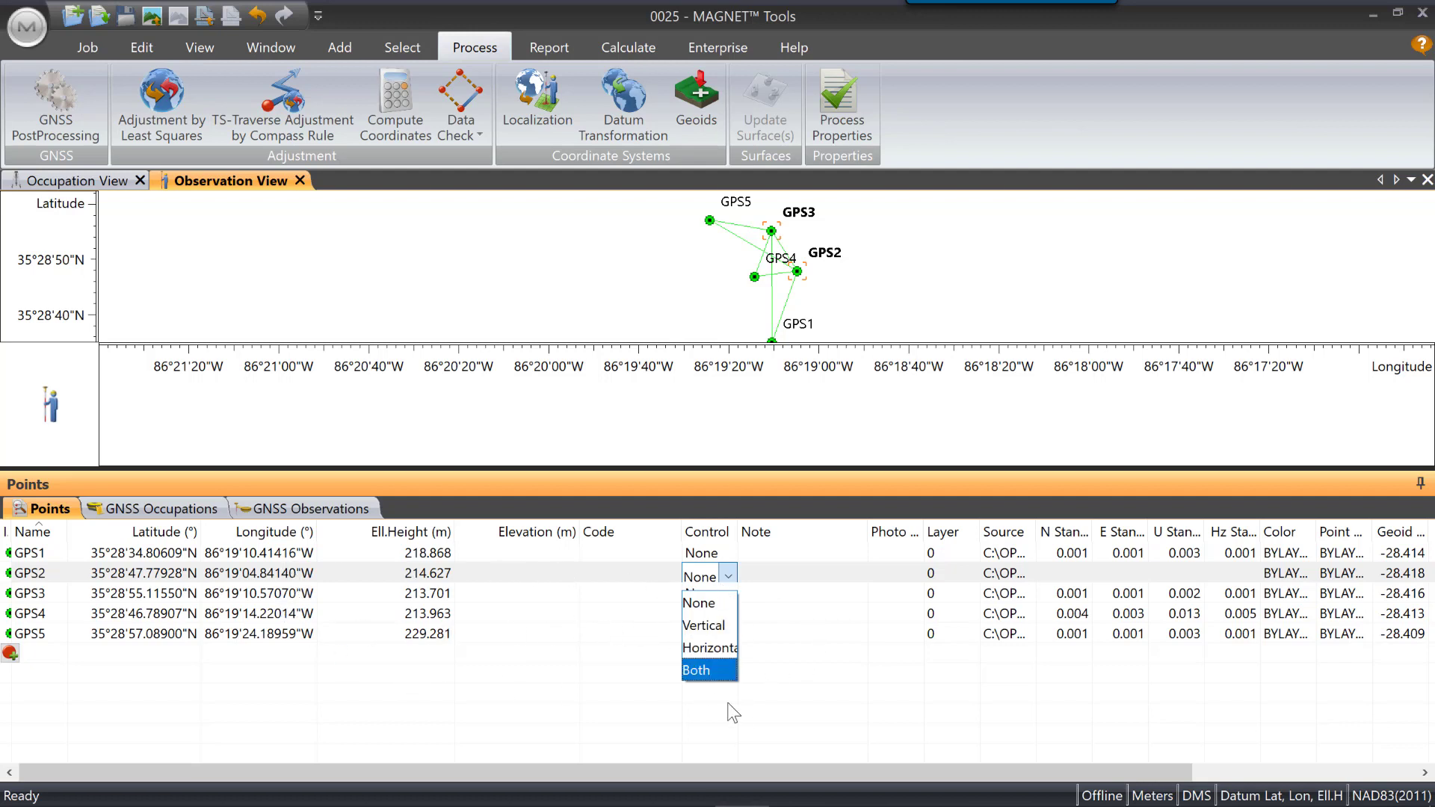
click(697, 671)
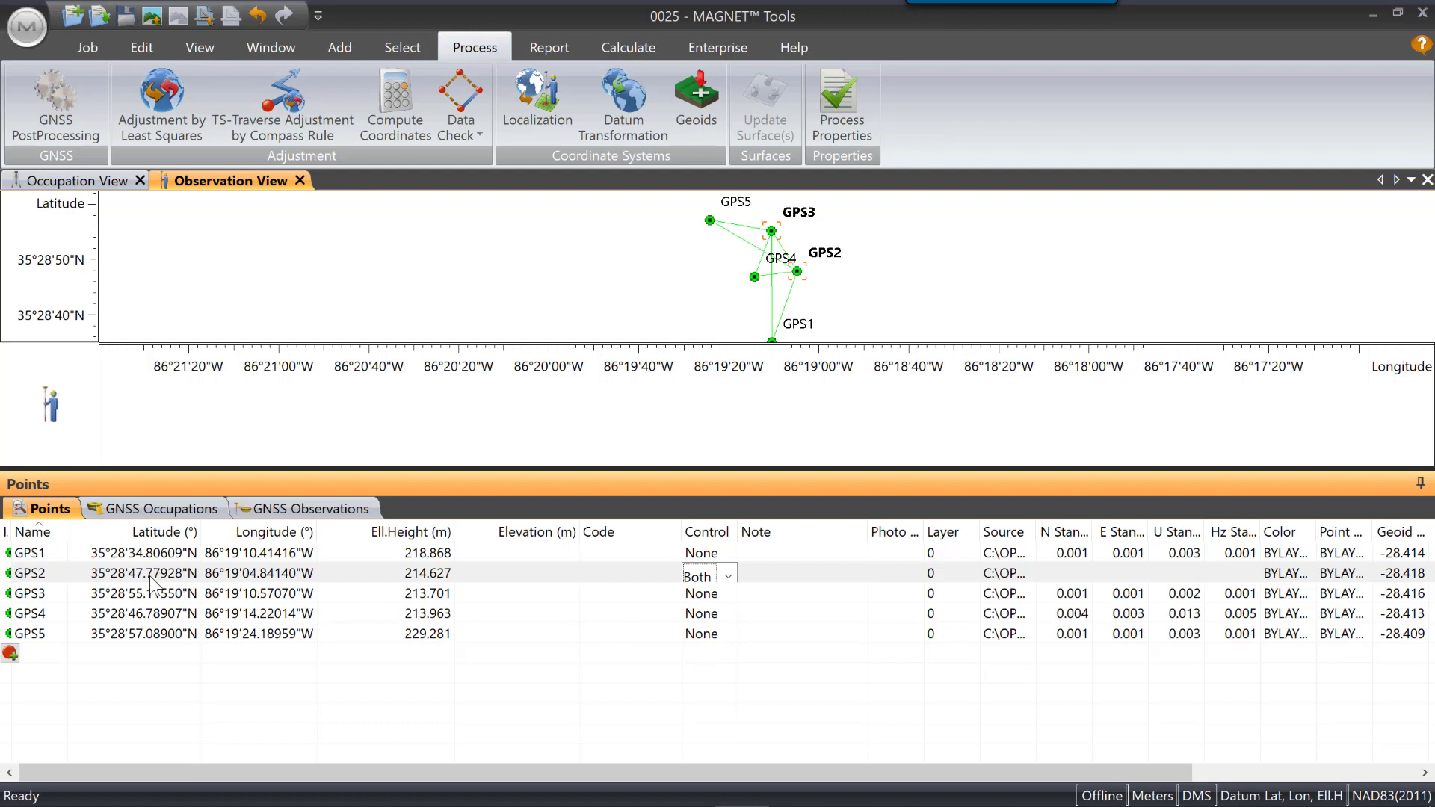
Step: Review the properties of point GPS2, including its coordinates and adjustment standard deviations
double_click(28, 574)
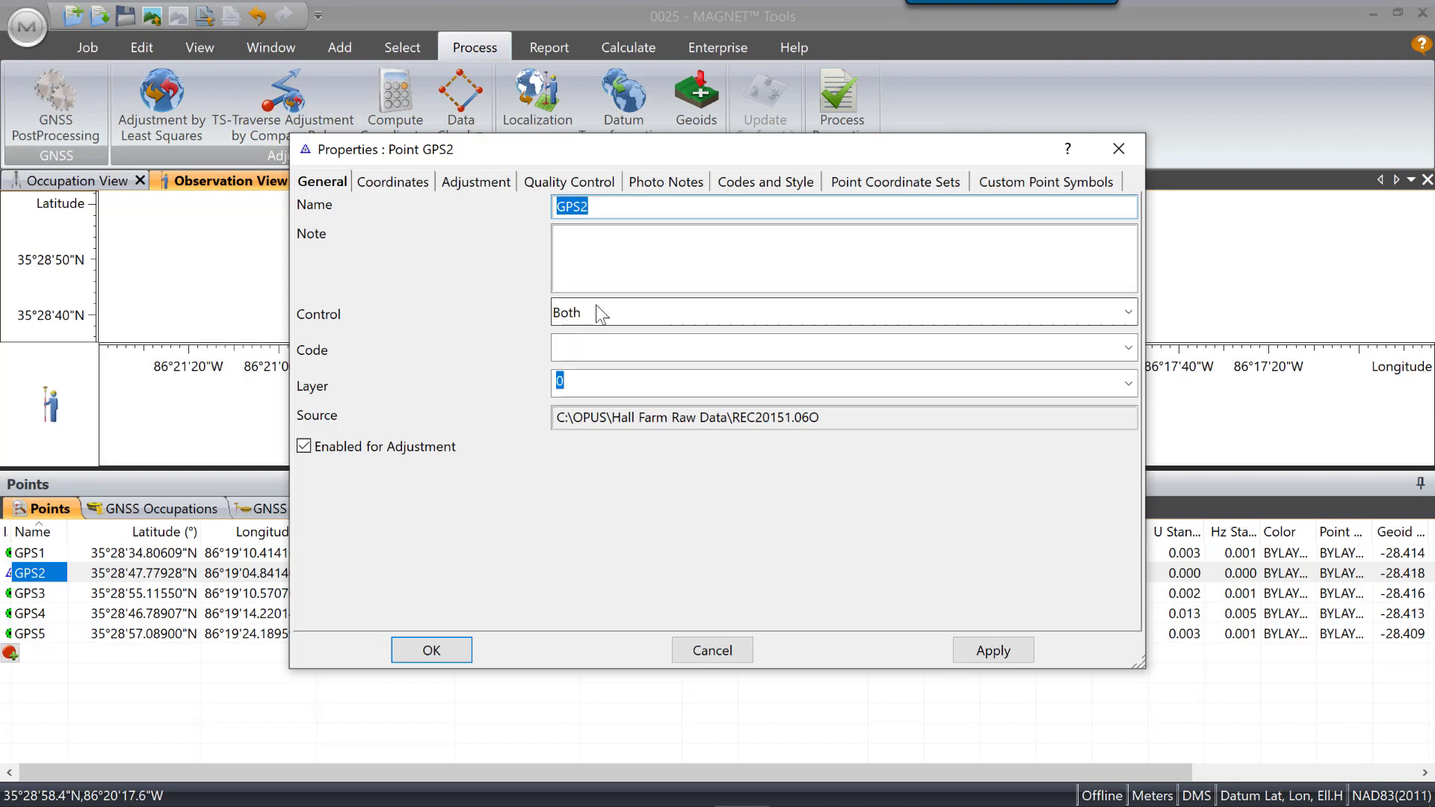
click(396, 182)
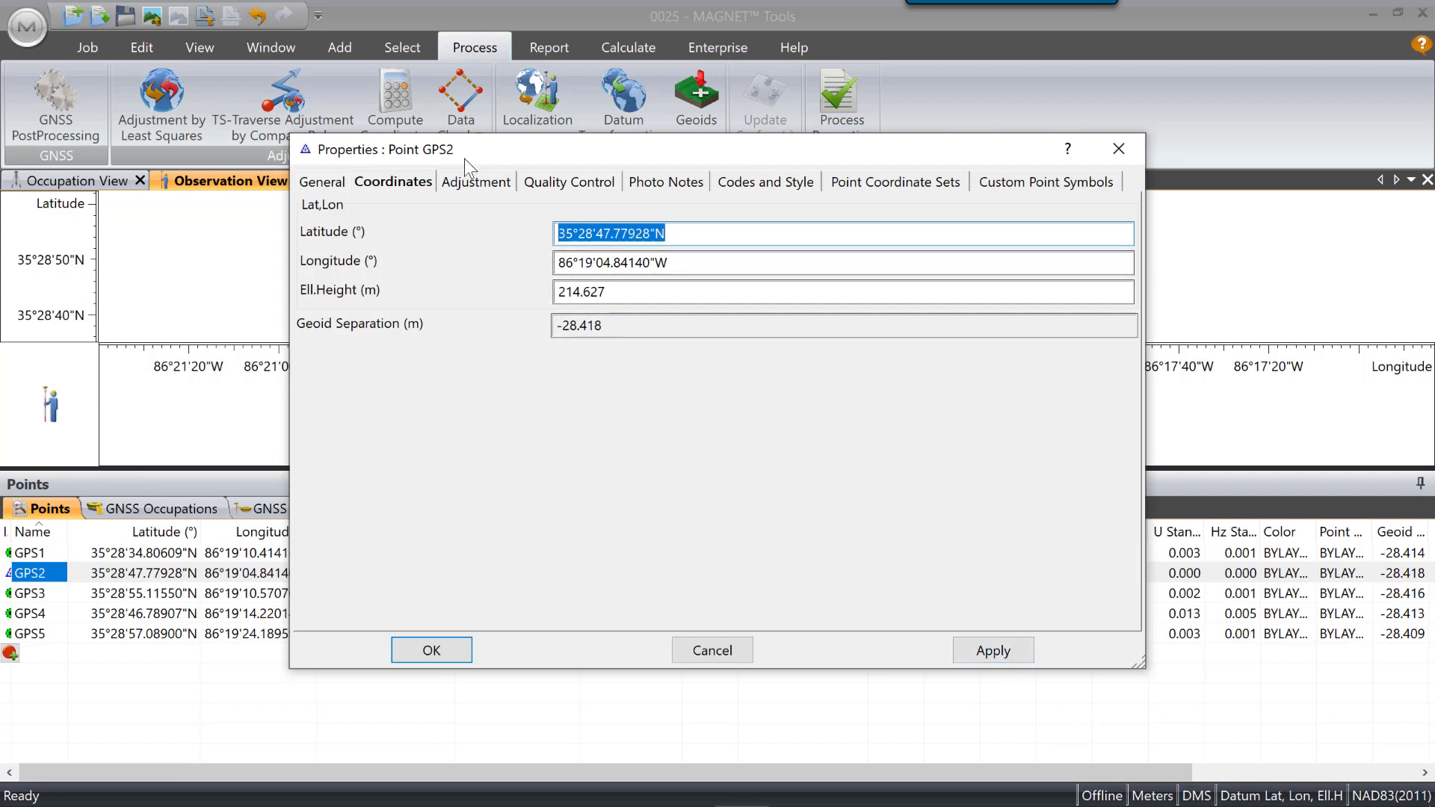
click(476, 181)
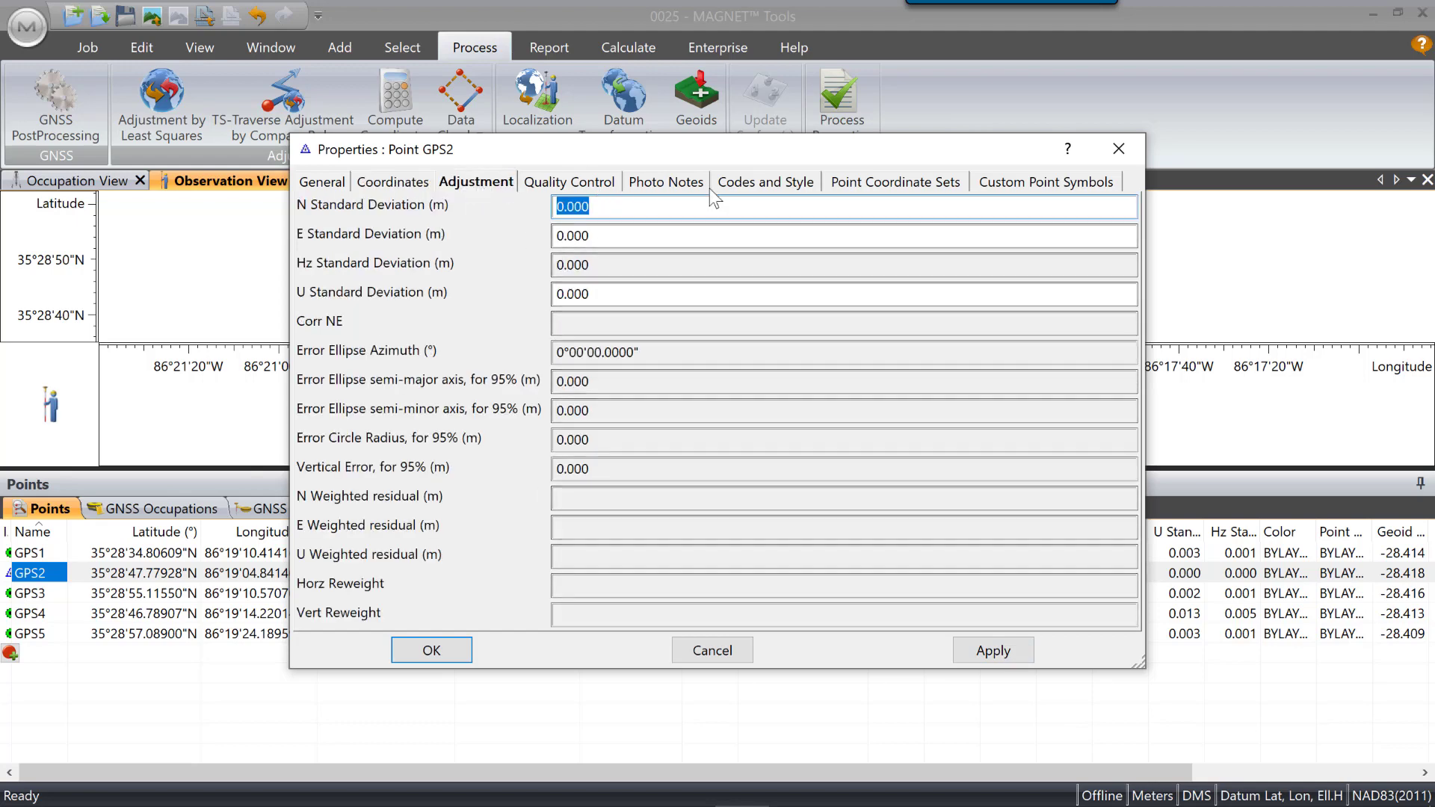
click(432, 651)
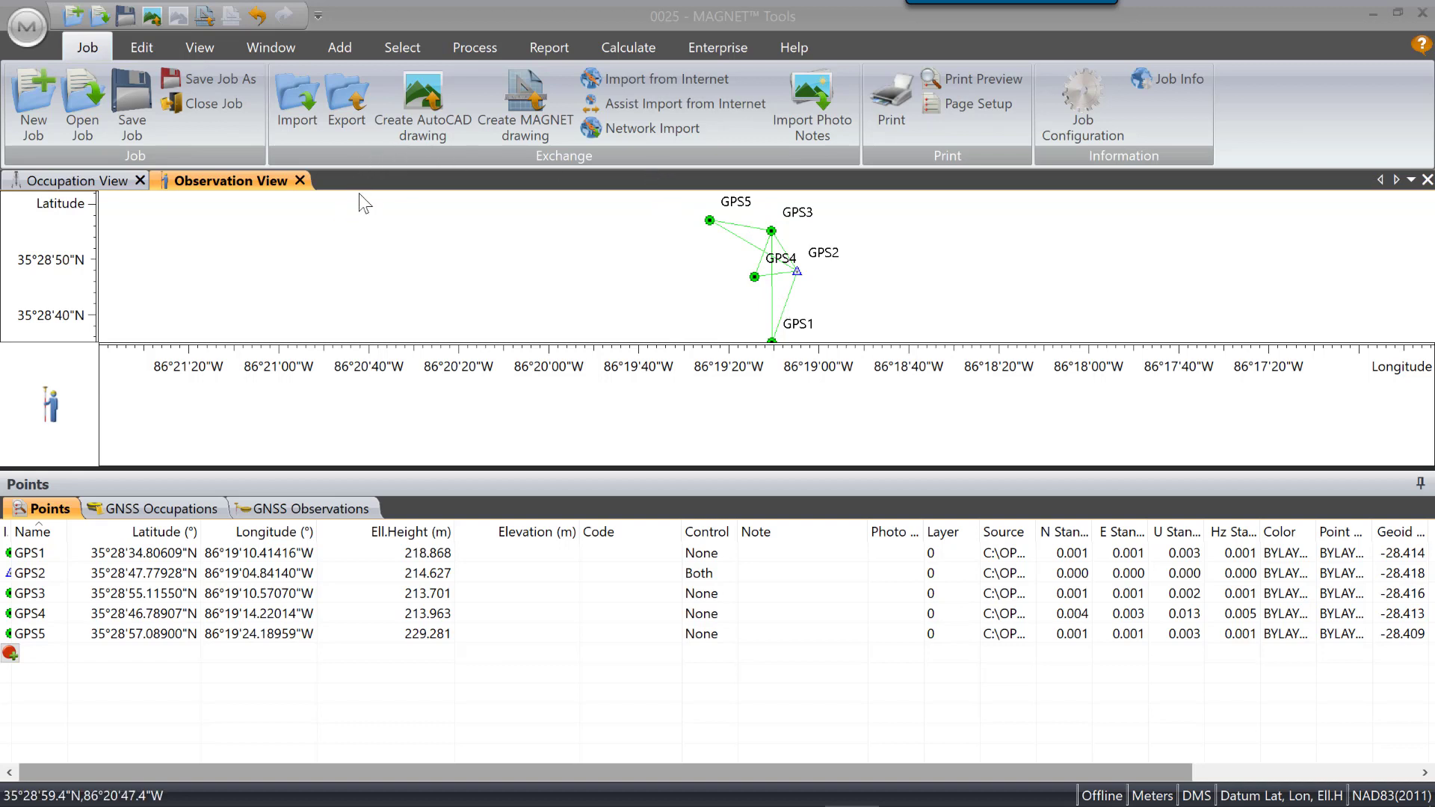
Step: Create a new report named GNSS Loop Closure in the report configuration
click(549, 48)
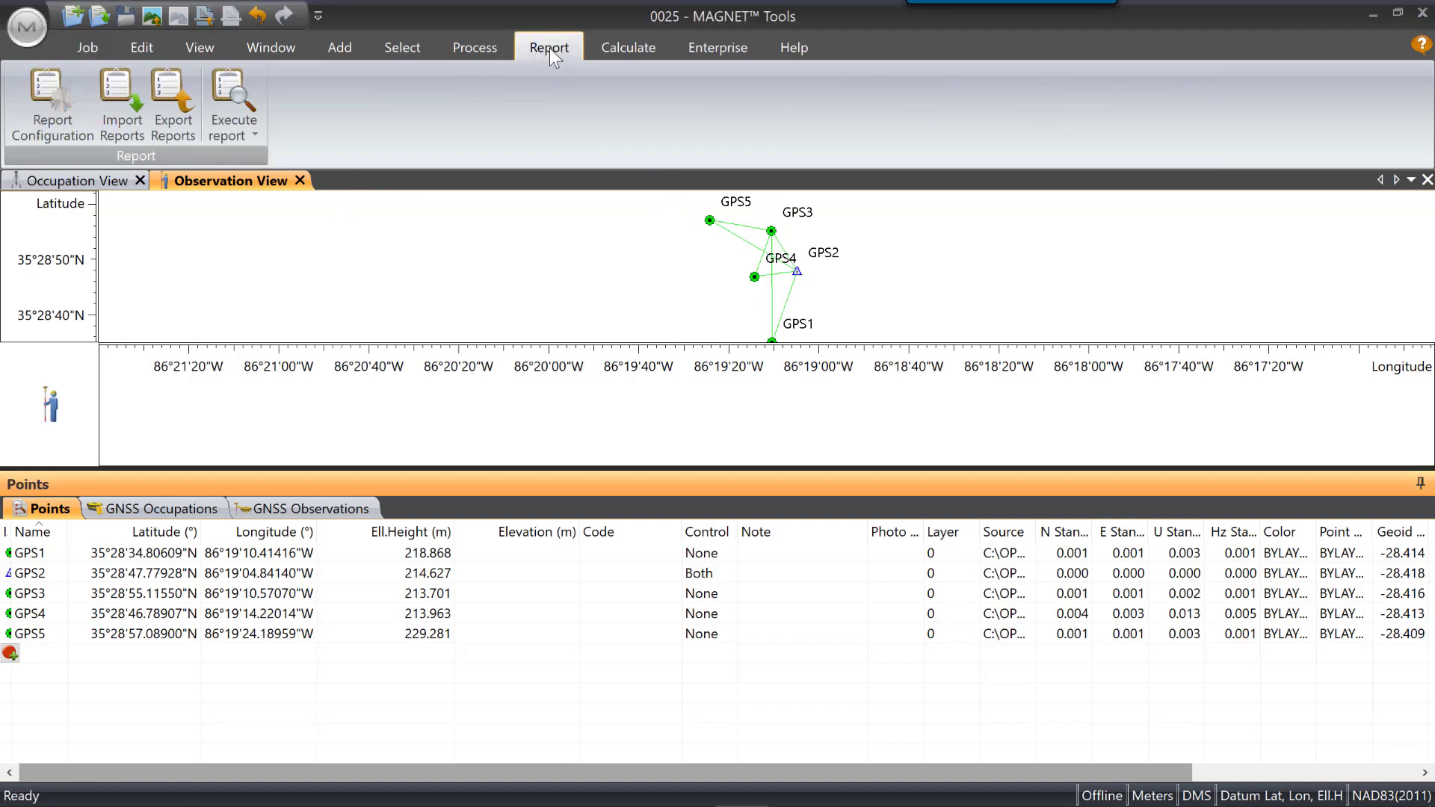
click(56, 119)
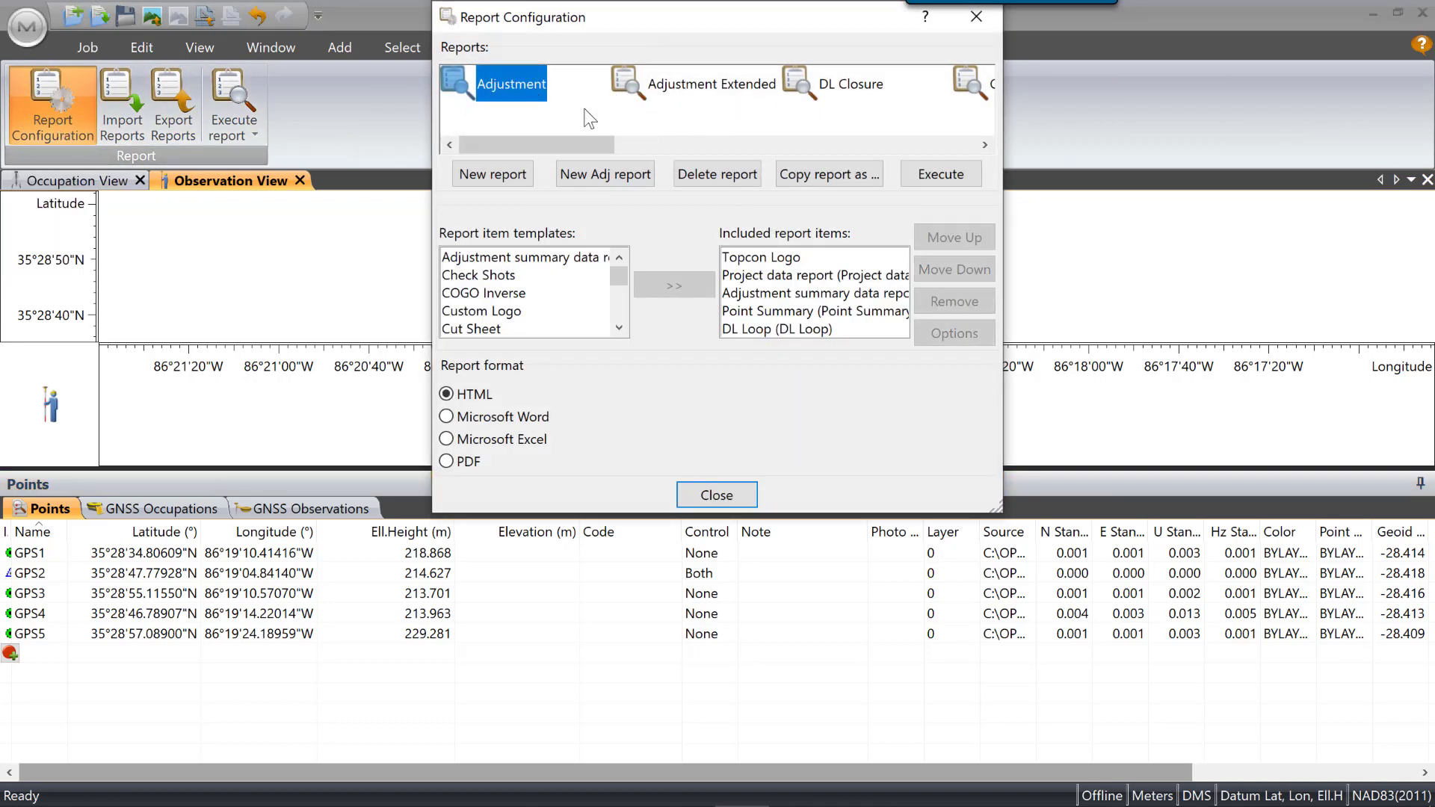
drag(554, 142, 496, 160)
click(512, 181)
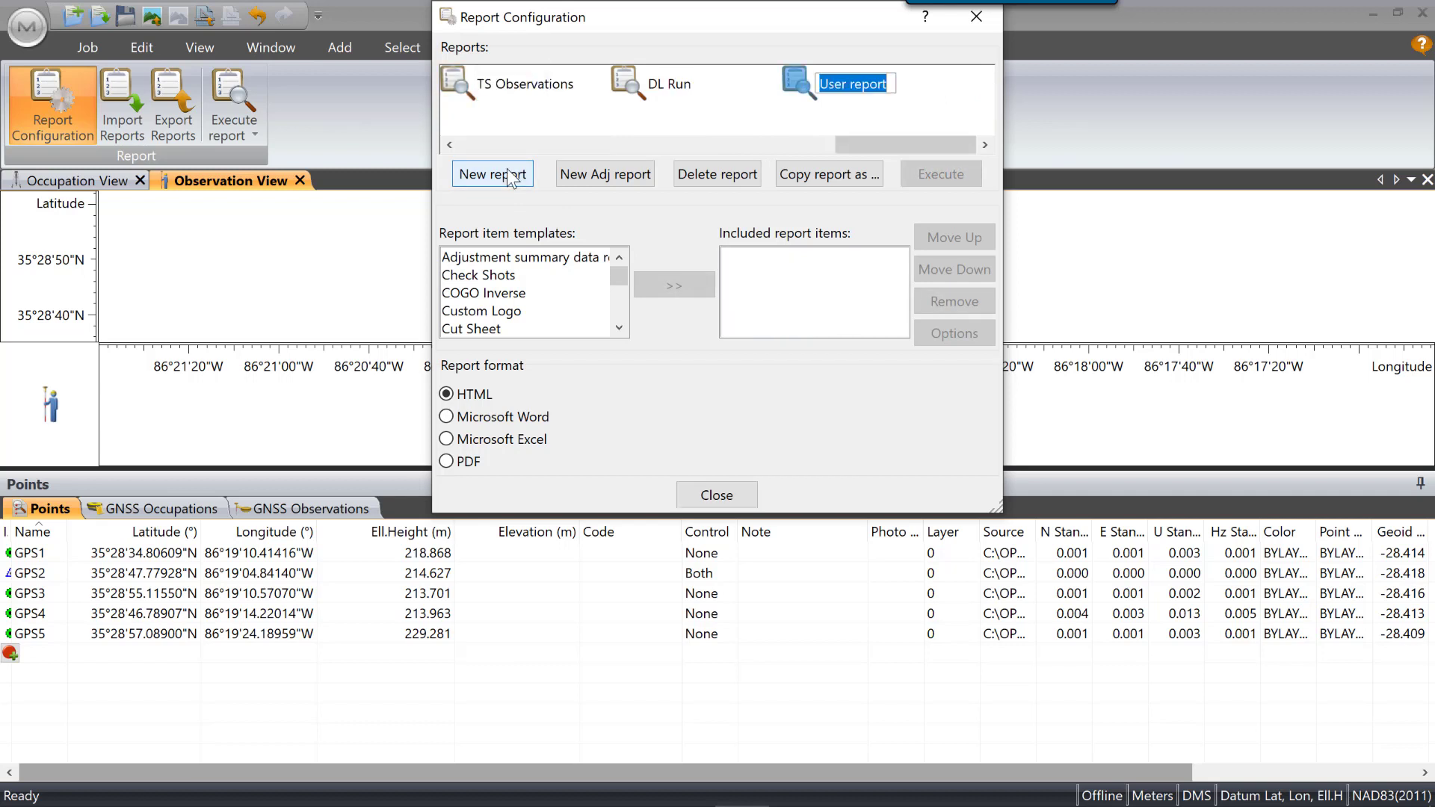
text(GNSS)
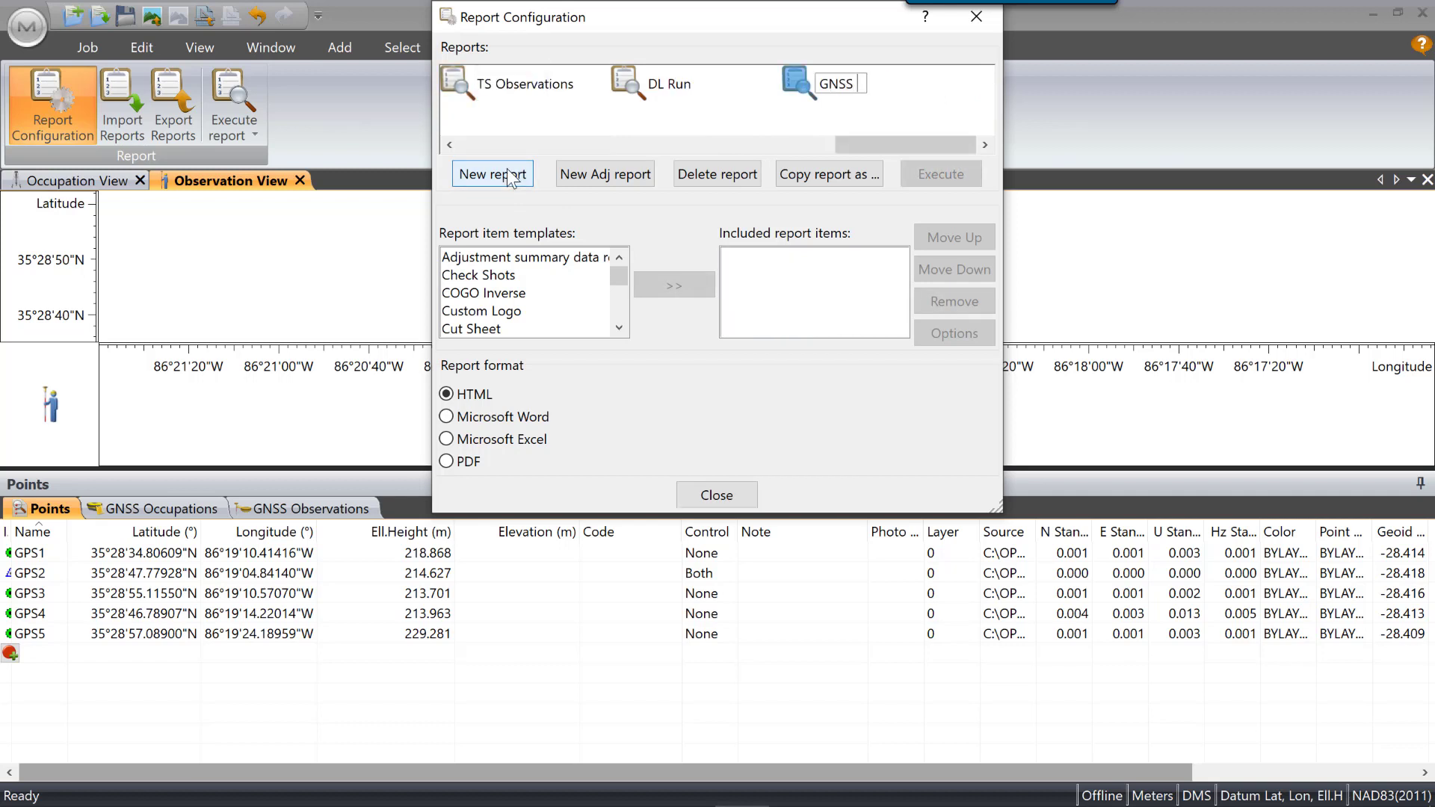
text( Loop Closue)
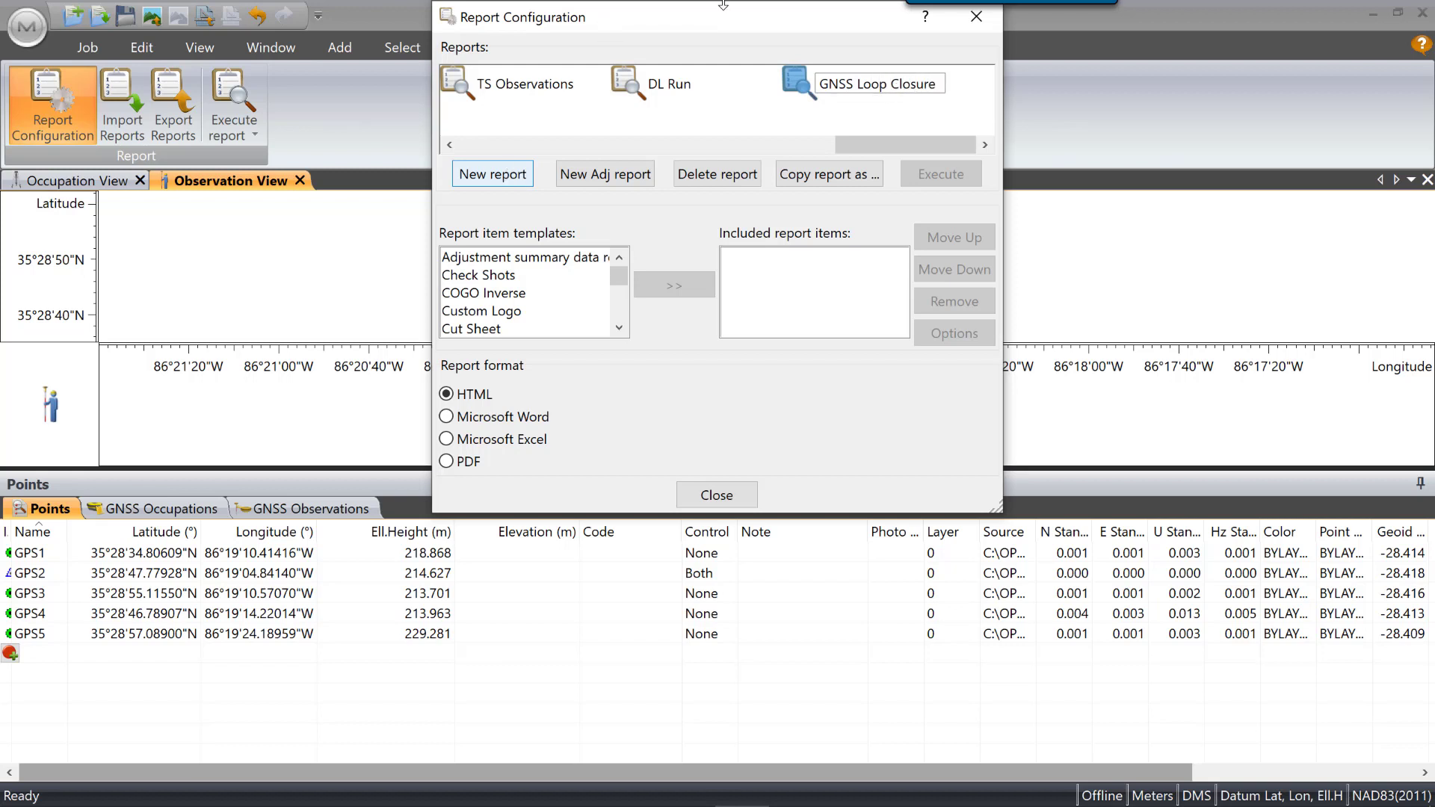
Step: Add the GNSS Loop Closure item template to the new report and close the report configuration
mouse_move(614, 280)
mouse_down()
mouse_move(619, 311)
mouse_move(618, 264)
mouse_up()
click(619, 264)
click(494, 275)
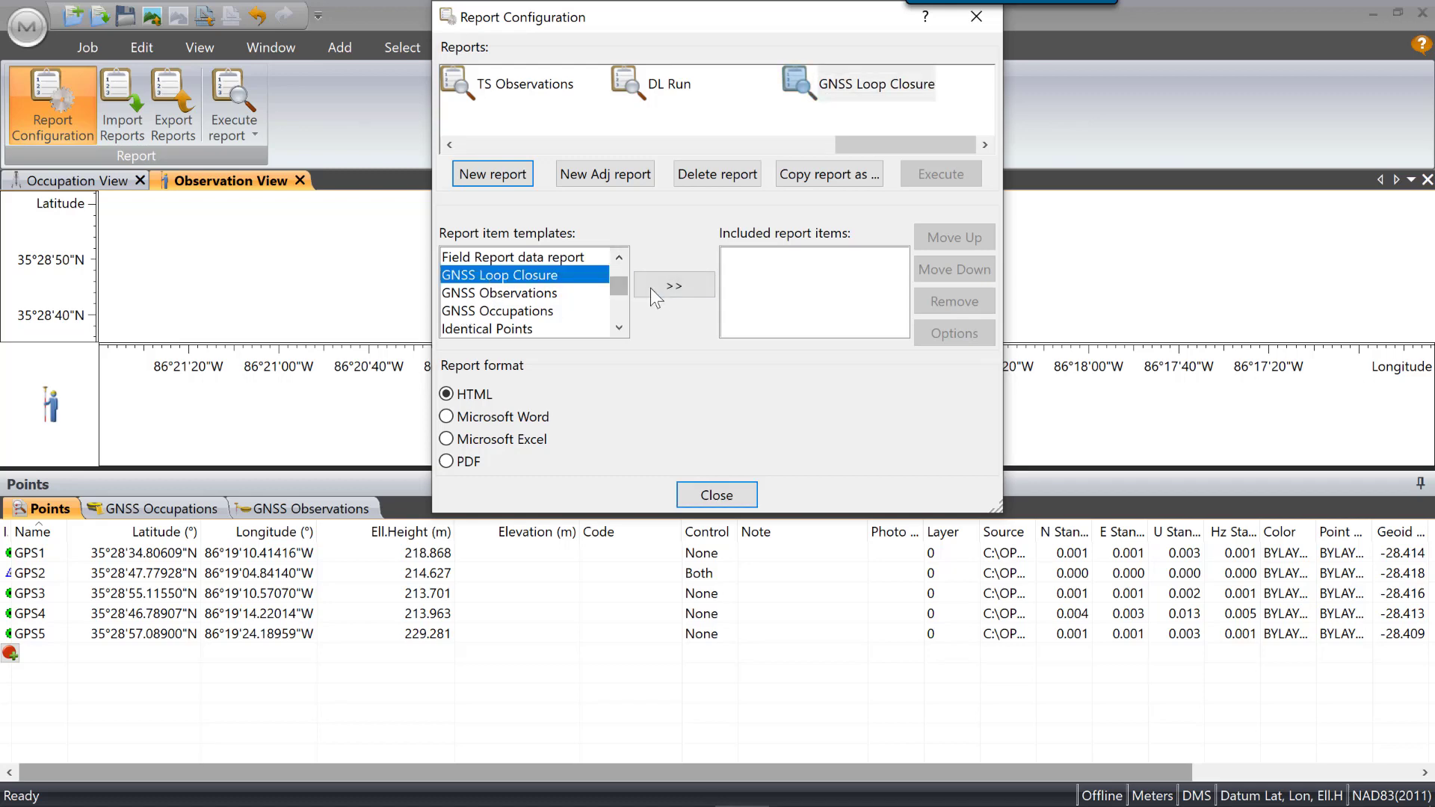
click(659, 292)
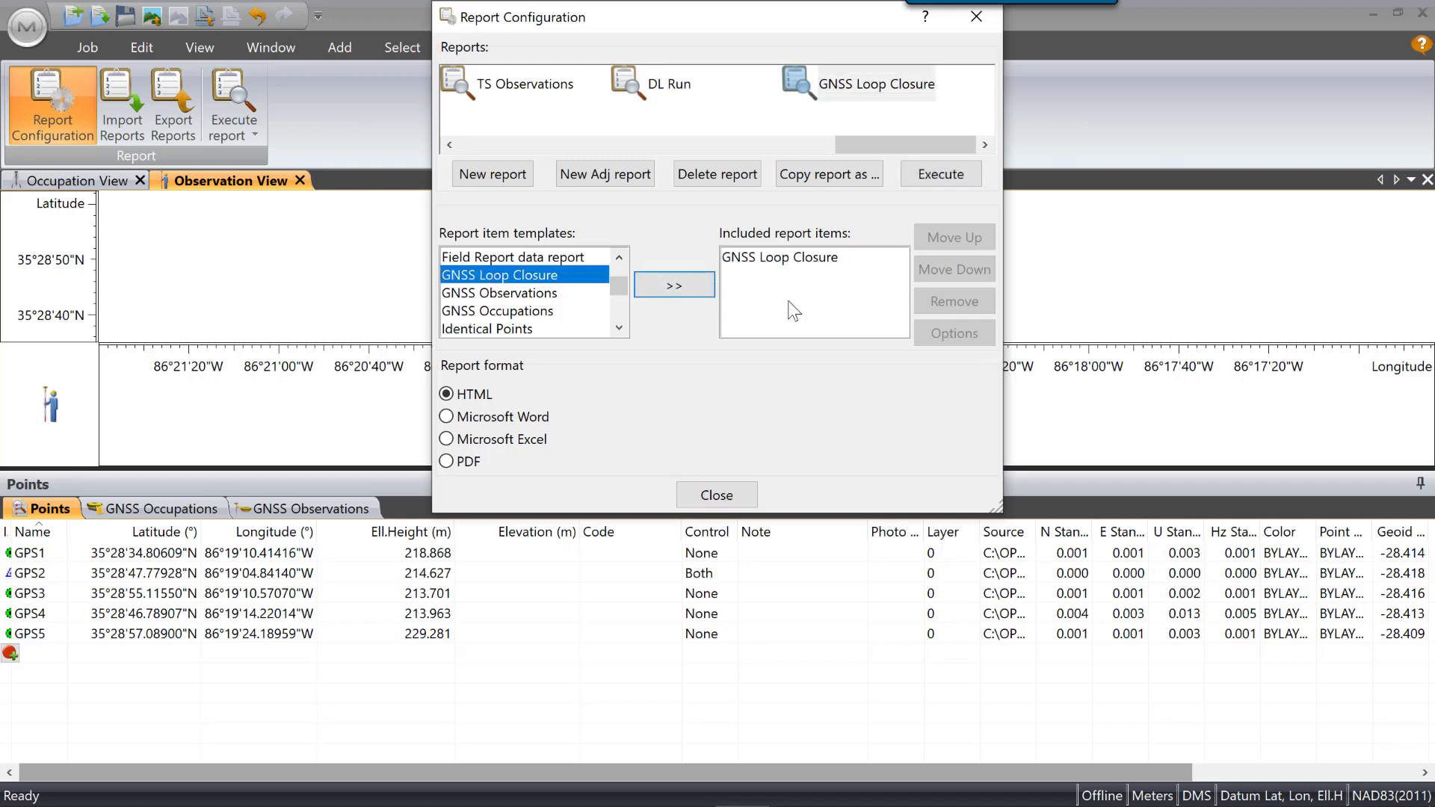
click(697, 493)
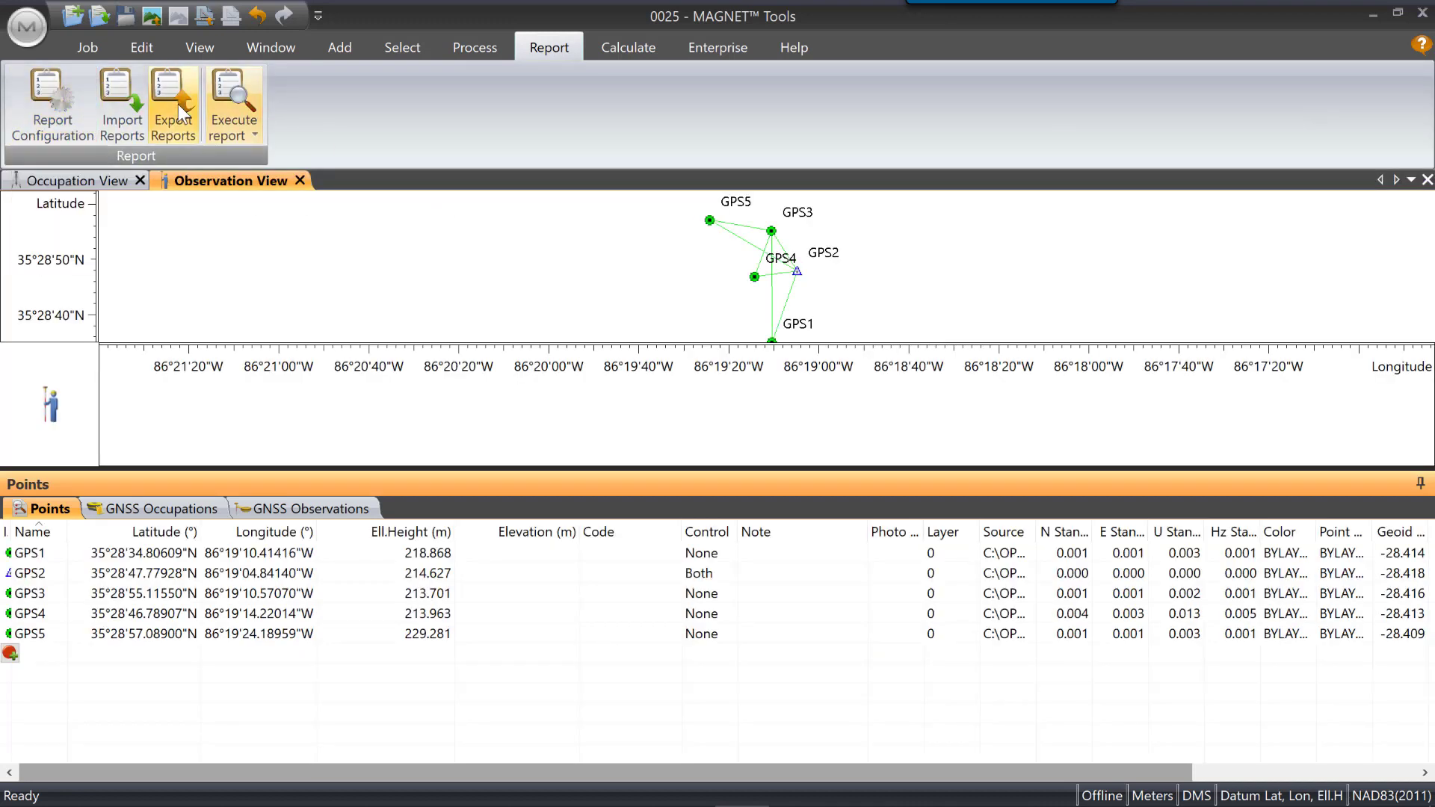
Step: Run the GNSS Loop Closure report, check the closure values against the tolerances, and close it
click(252, 133)
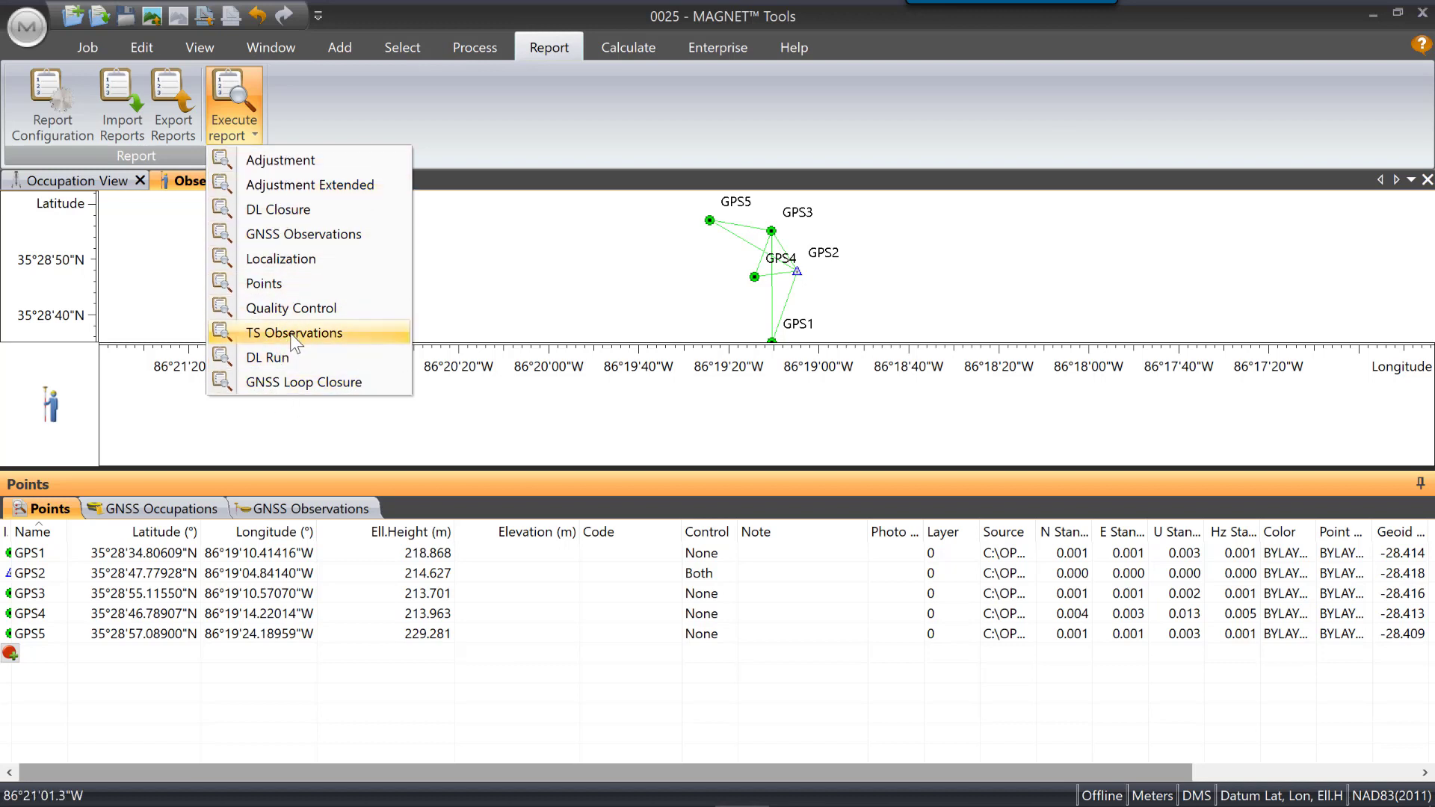
click(276, 384)
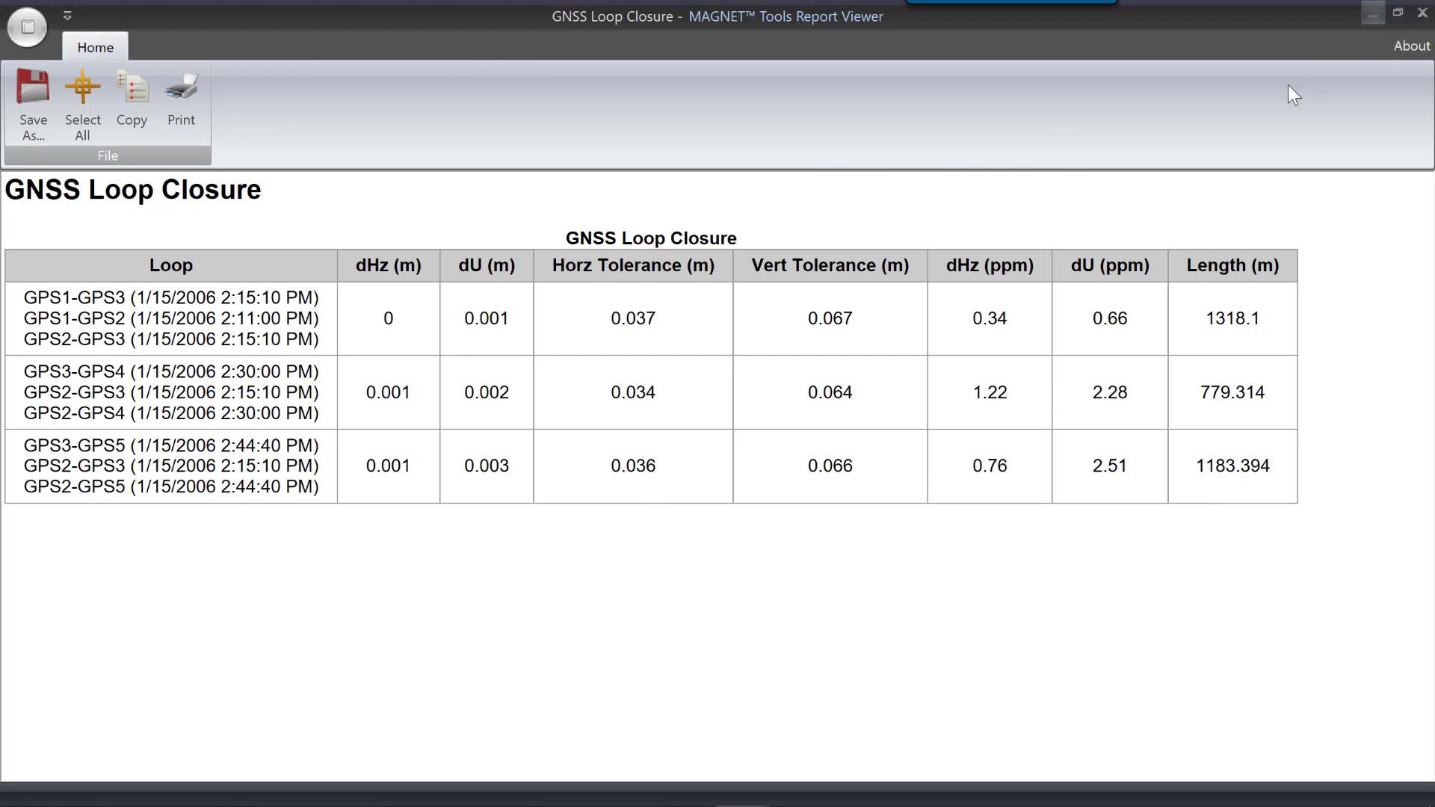
click(1423, 14)
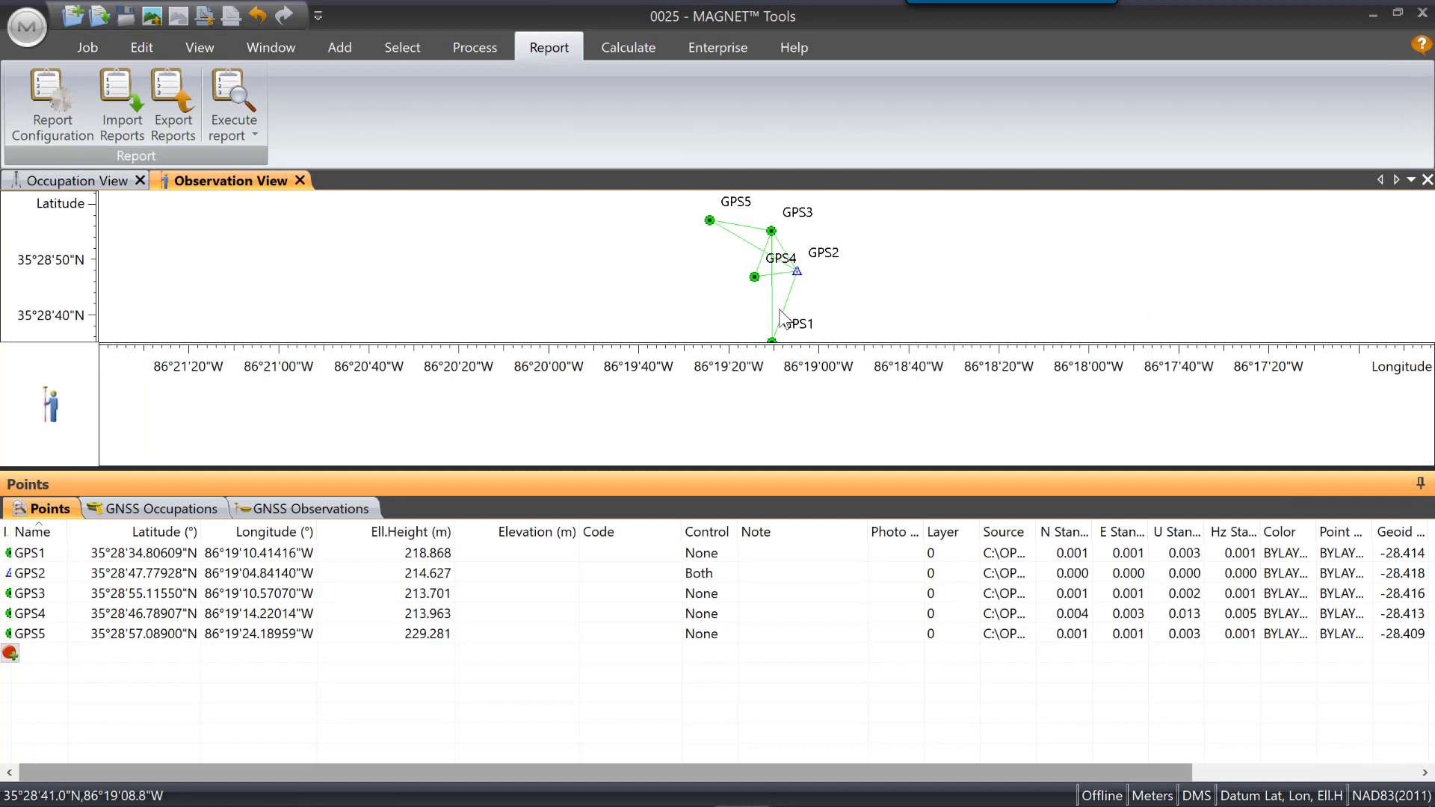
Step: Set the job's linear unit to USFeet in the job configuration
click(92, 52)
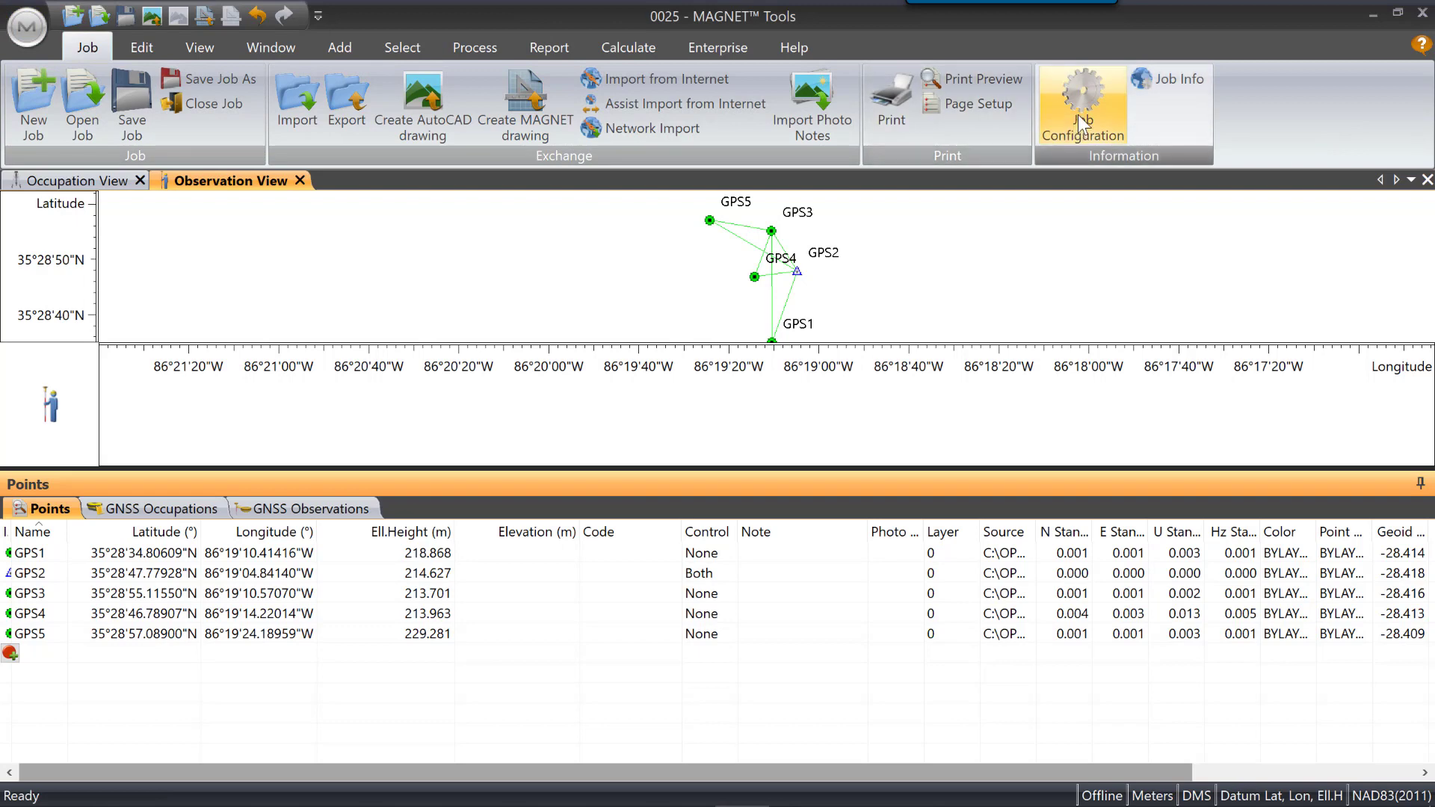
click(1075, 111)
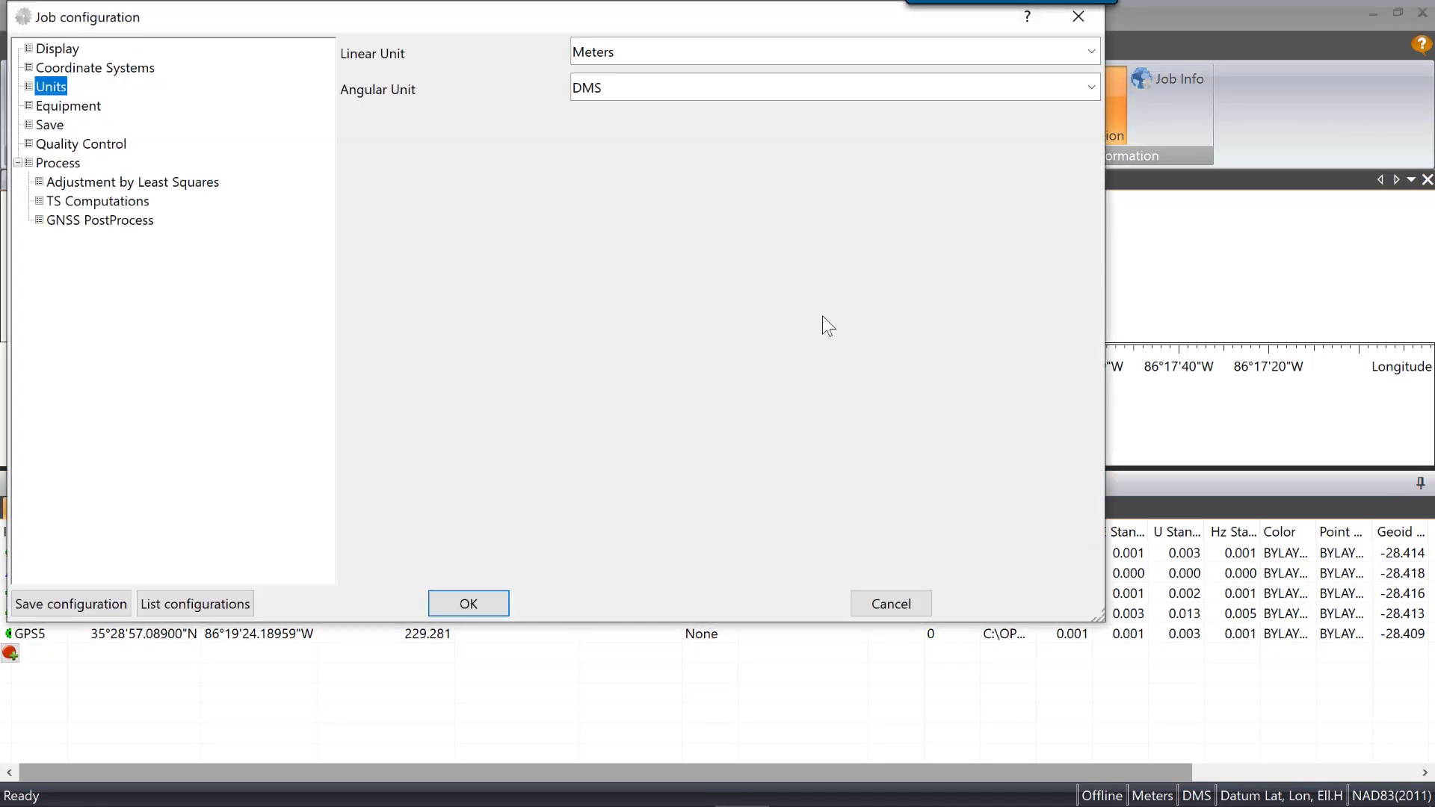
click(934, 48)
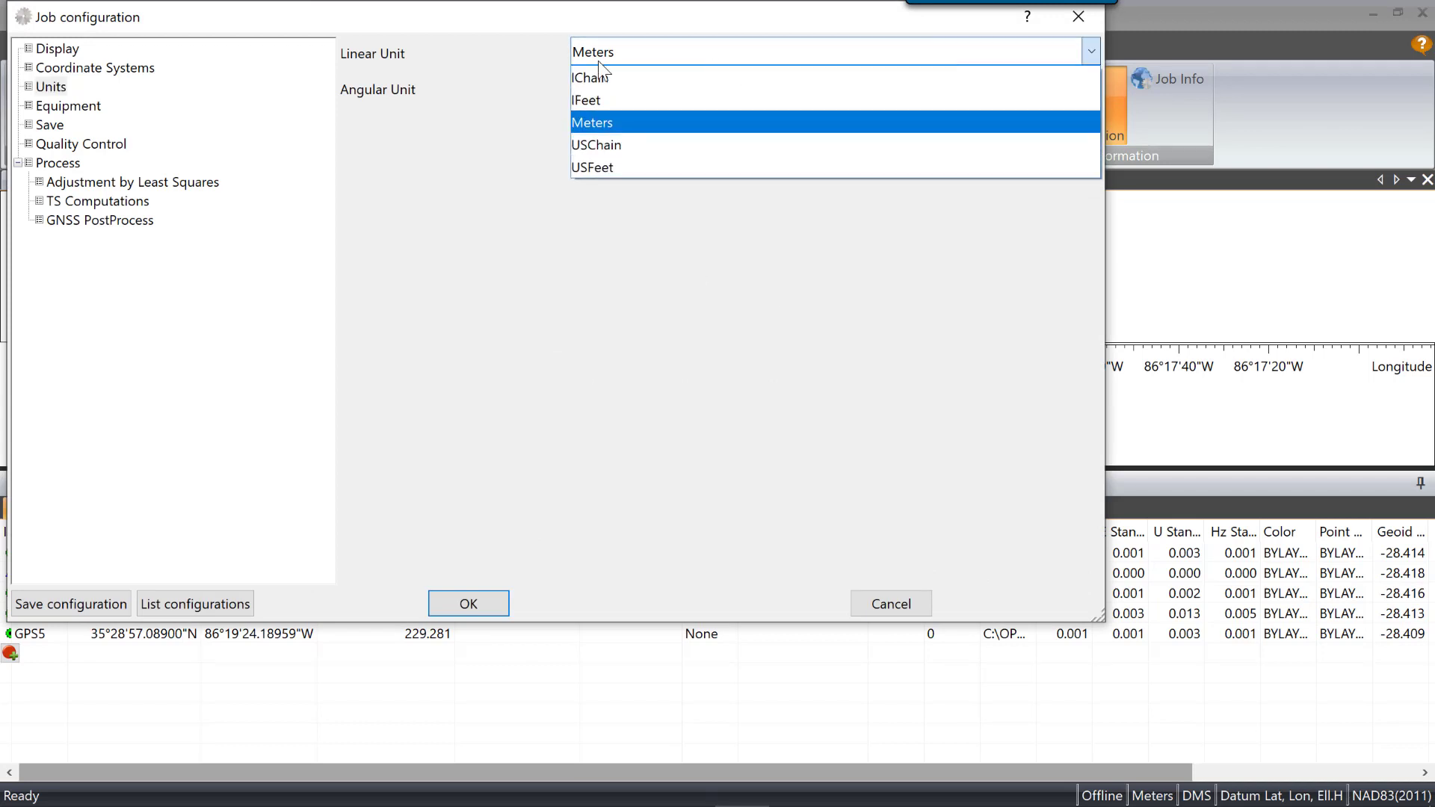
click(607, 168)
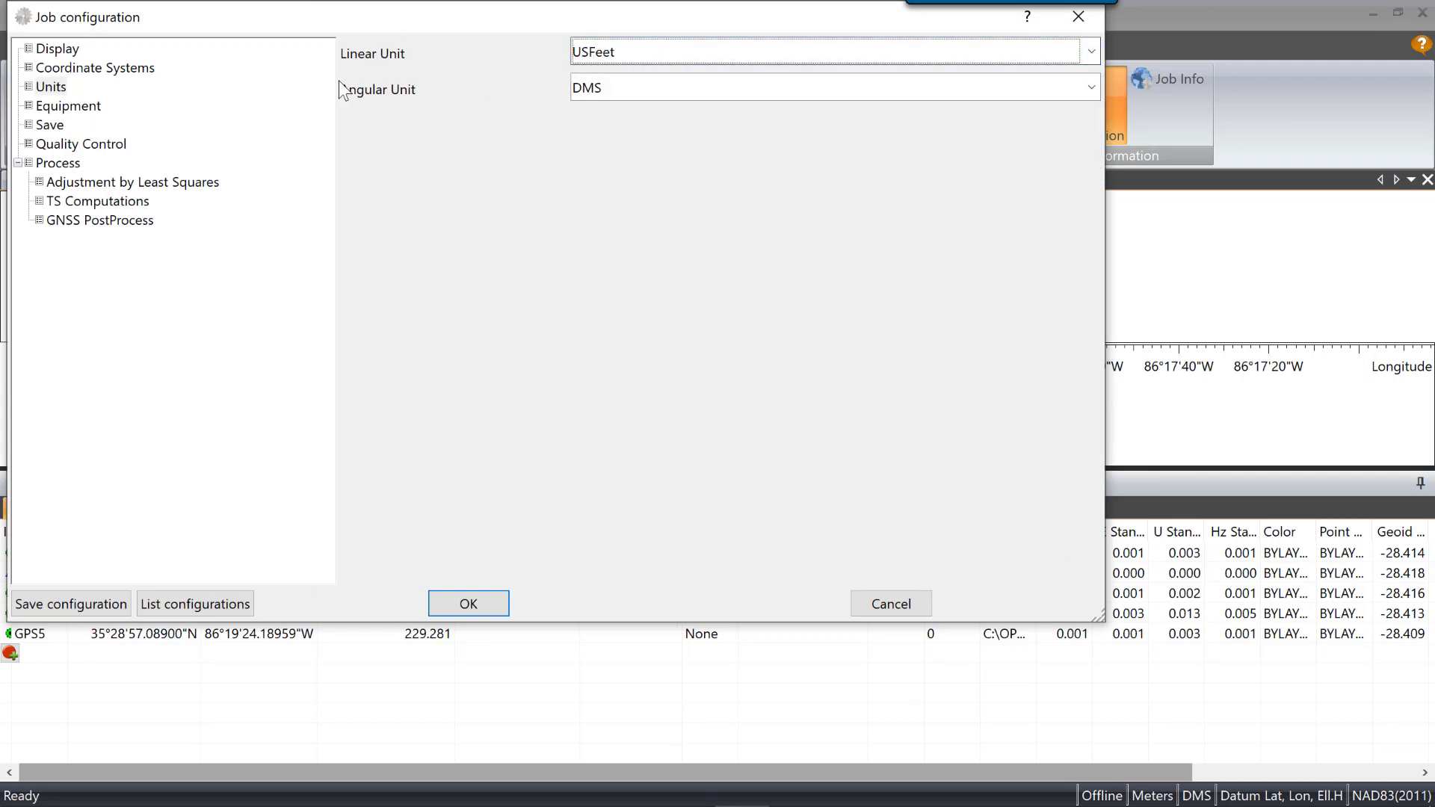
Step: Set the job's coordinate system projection to the USA SPC83 Tennessee zone
click(71, 49)
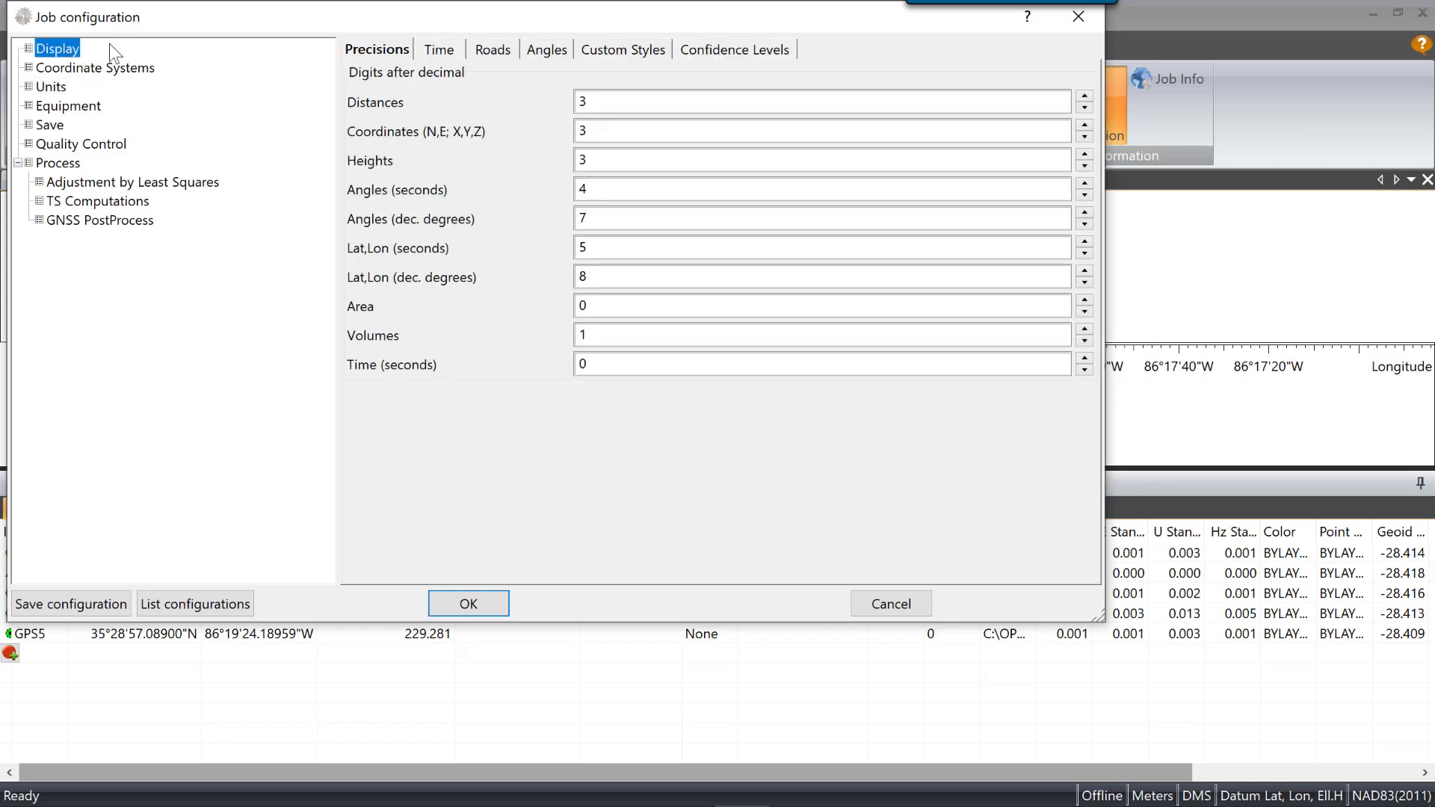
click(121, 70)
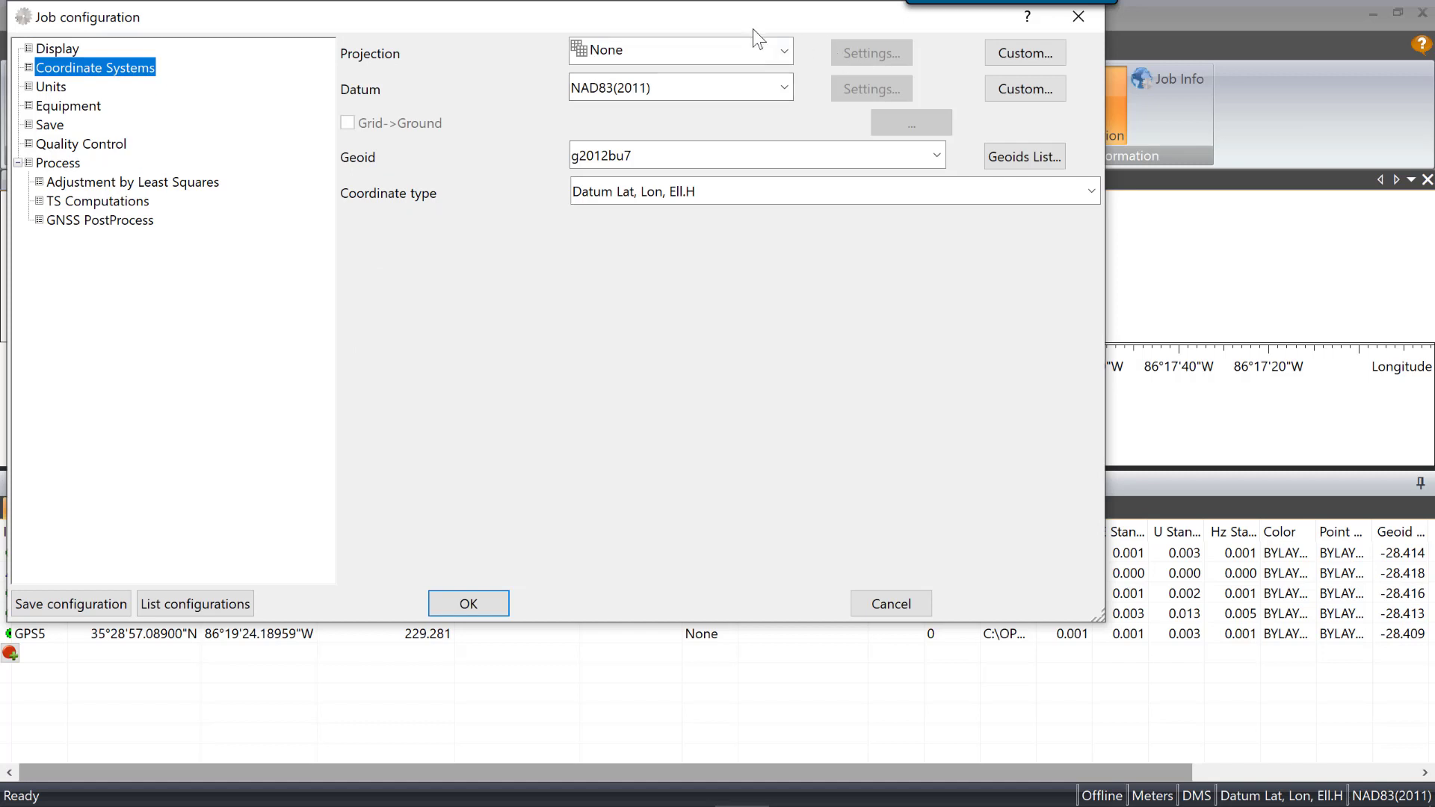
click(779, 52)
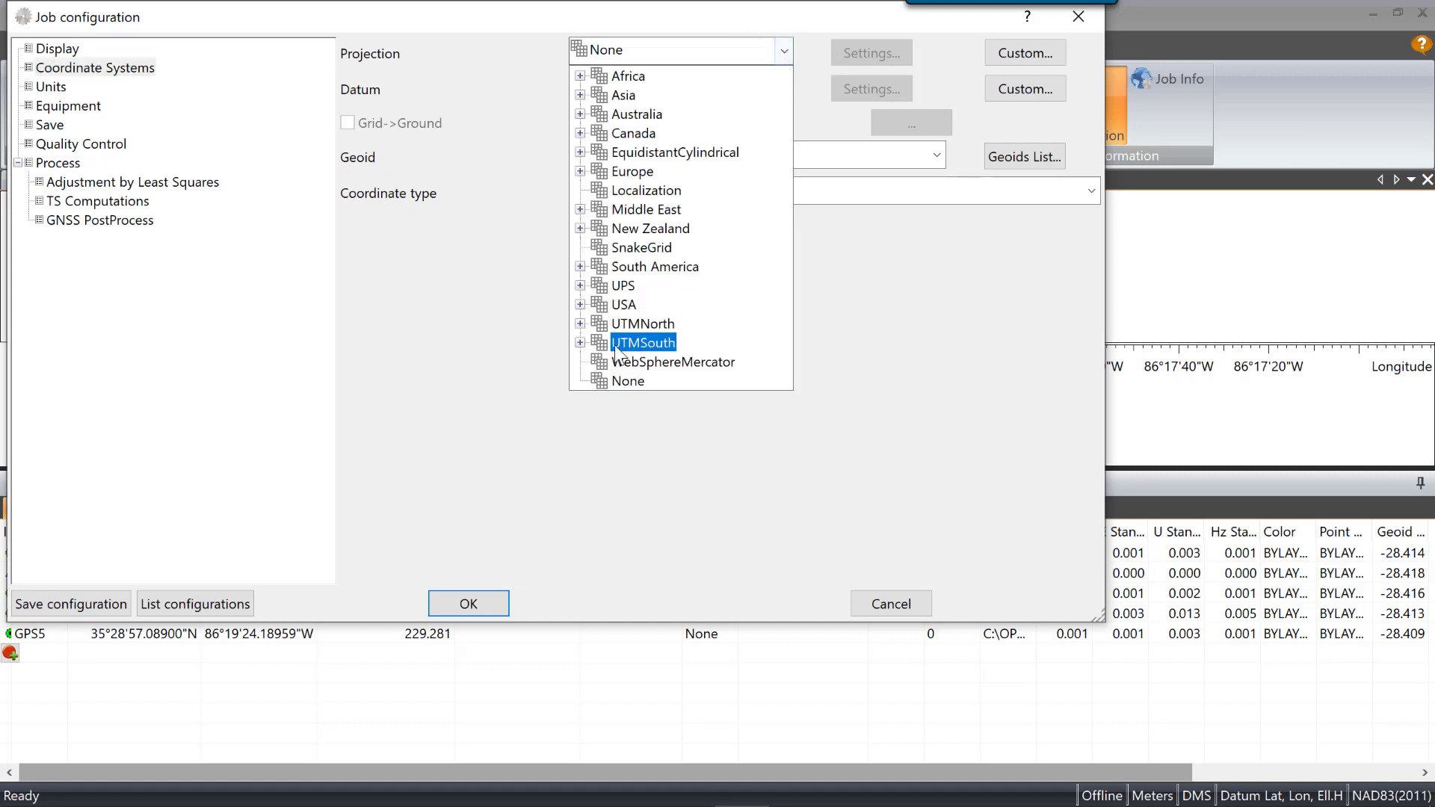
click(579, 303)
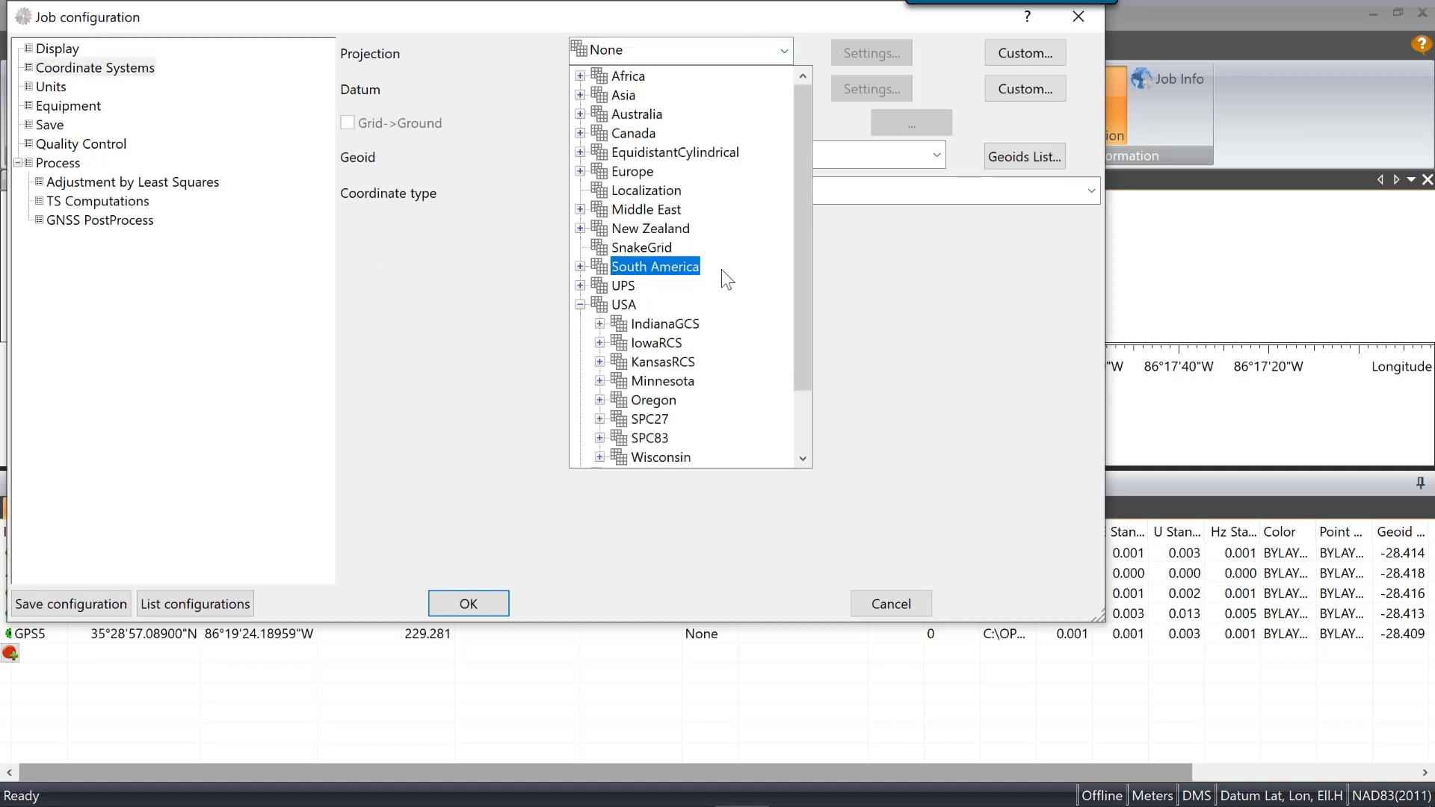
drag(797, 264, 806, 358)
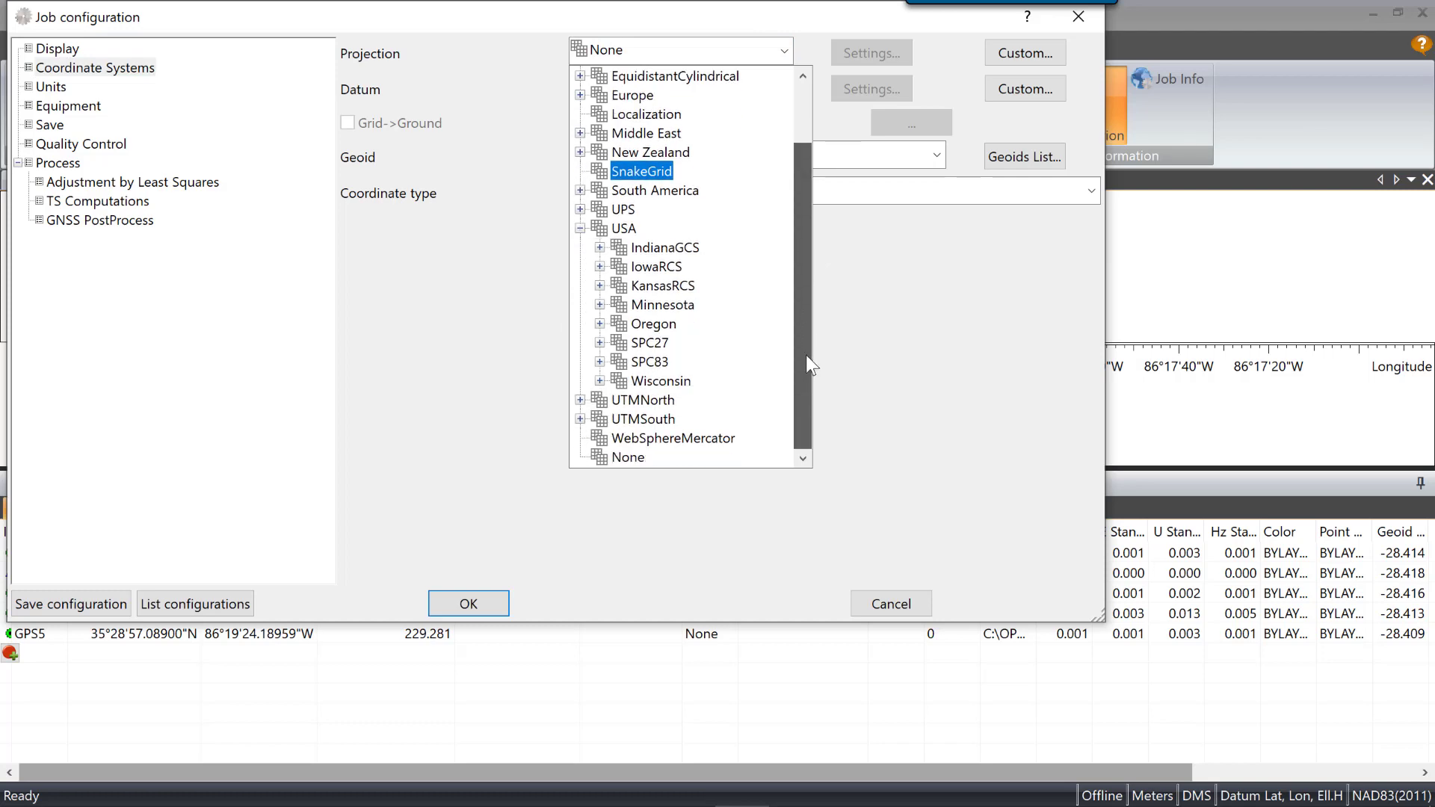
click(600, 361)
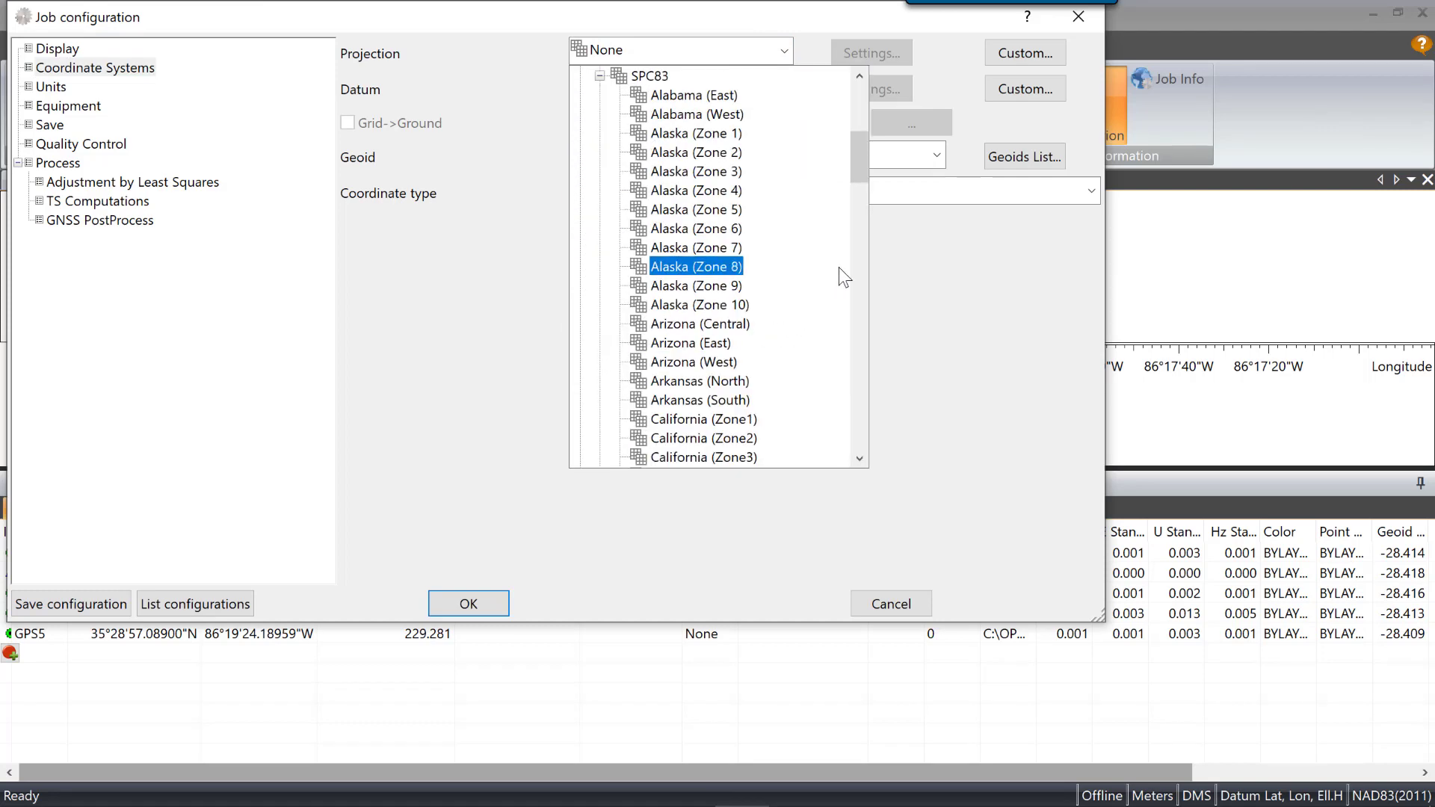
drag(858, 159, 849, 385)
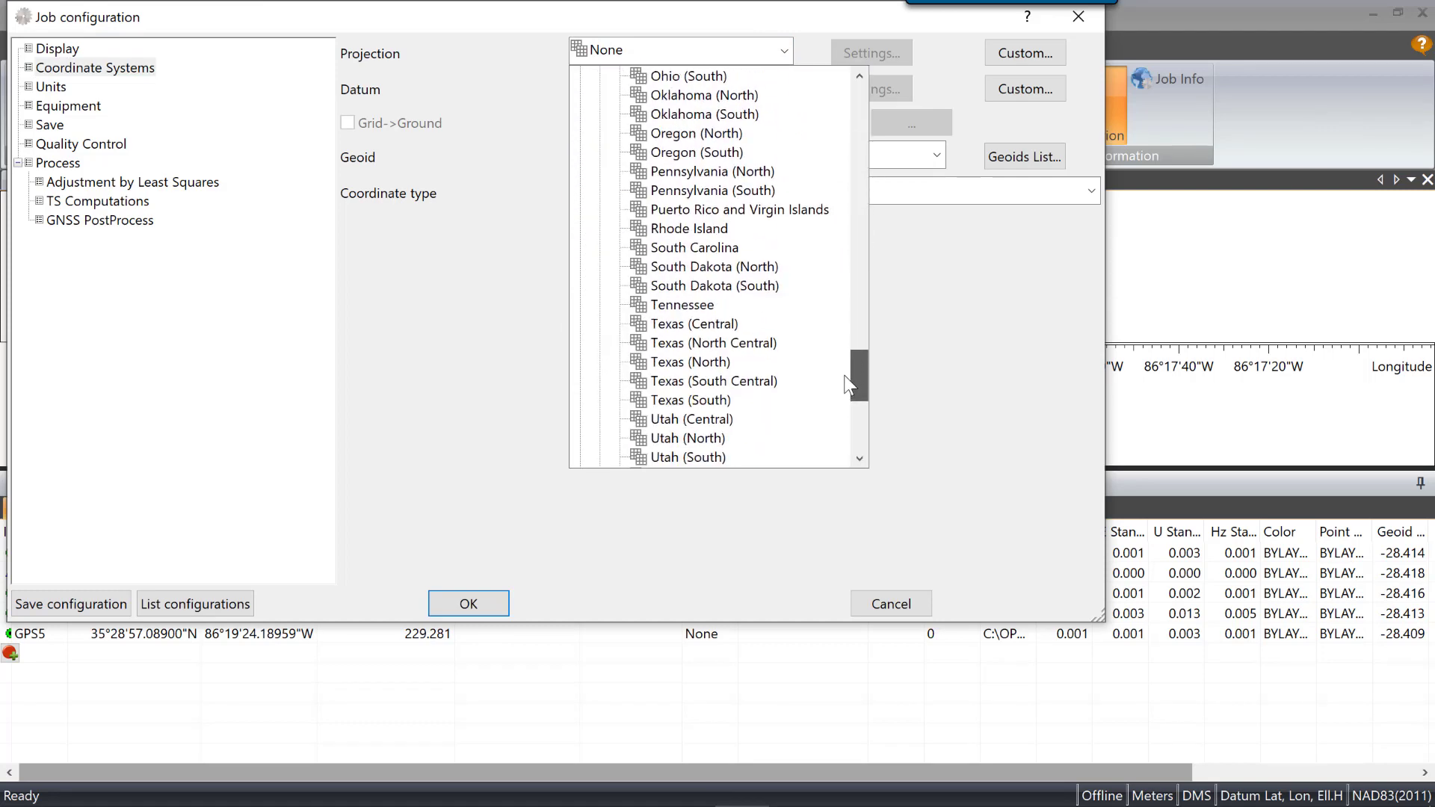
scroll(703, 359, up, 1)
click(714, 353)
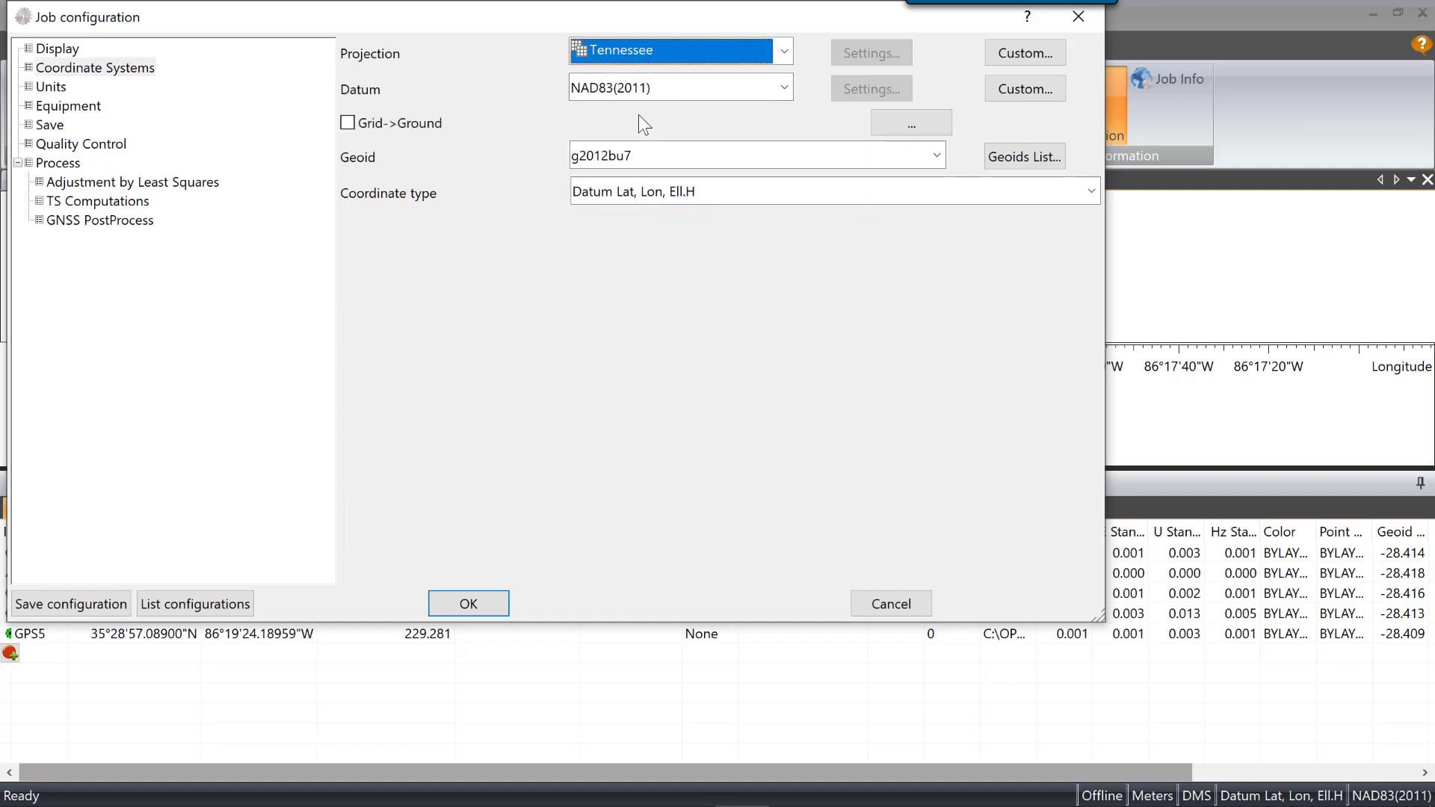
Step: Apply the job configuration with the coordinate type set to Grid, and select point GPS2 in the points list
click(1091, 191)
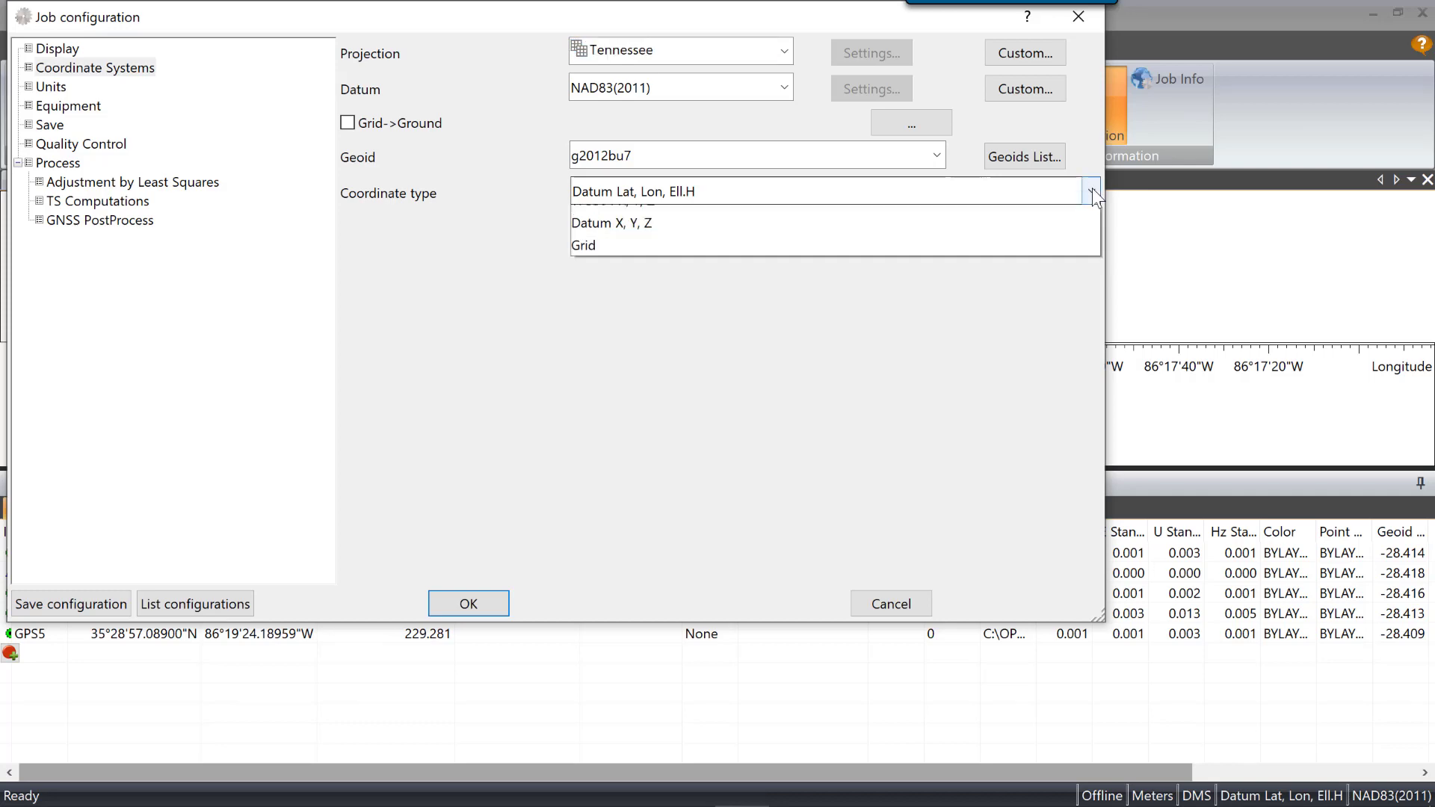
click(594, 330)
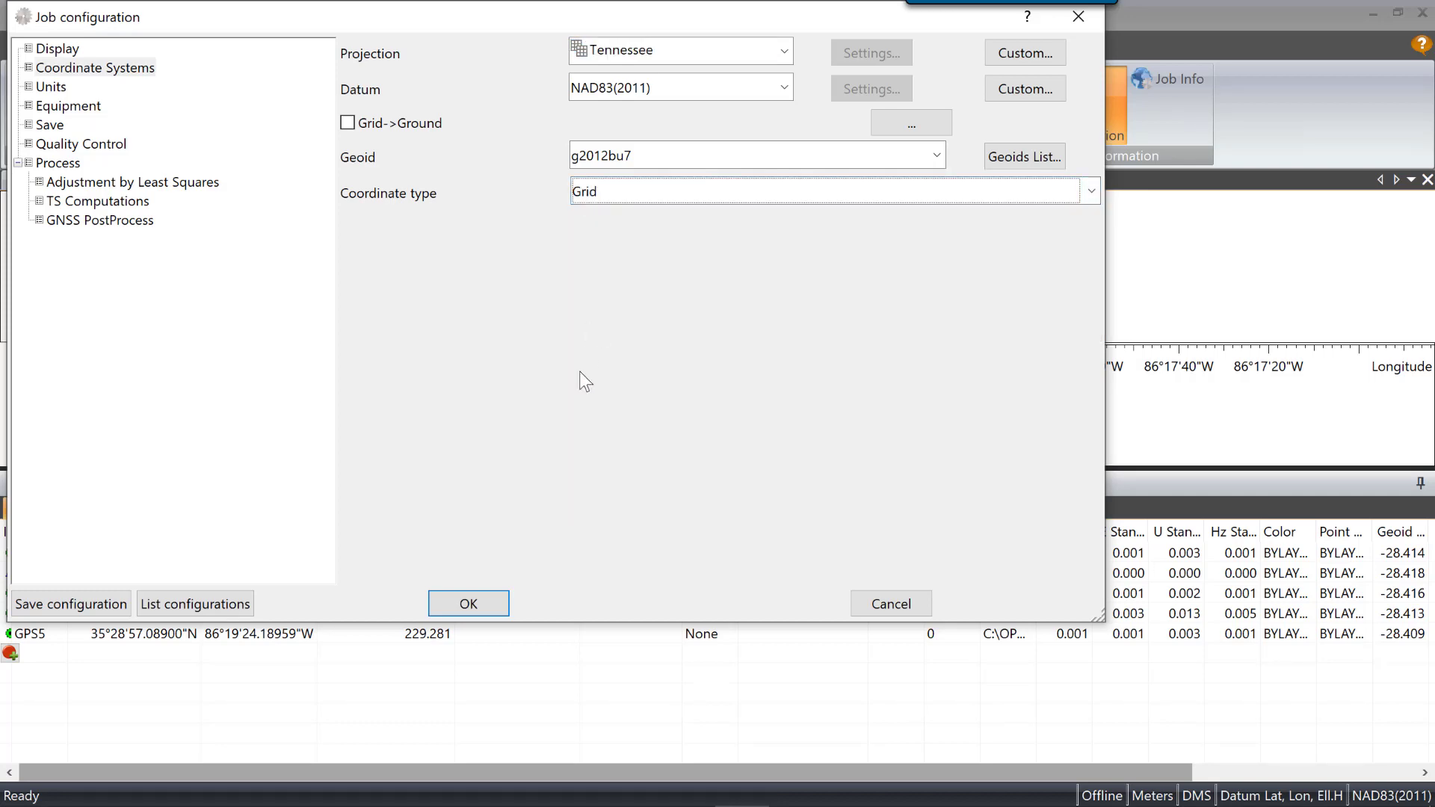
click(457, 604)
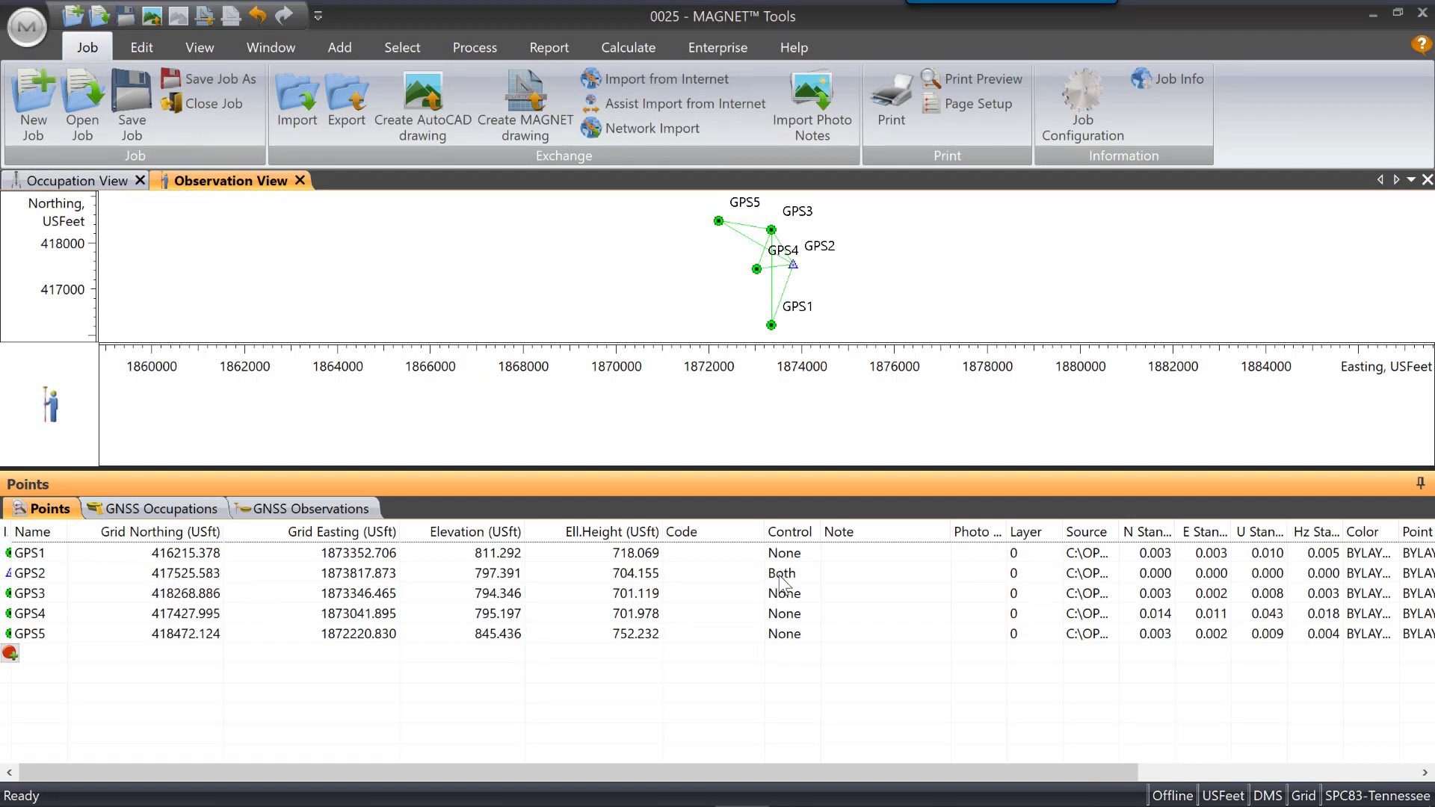
click(23, 574)
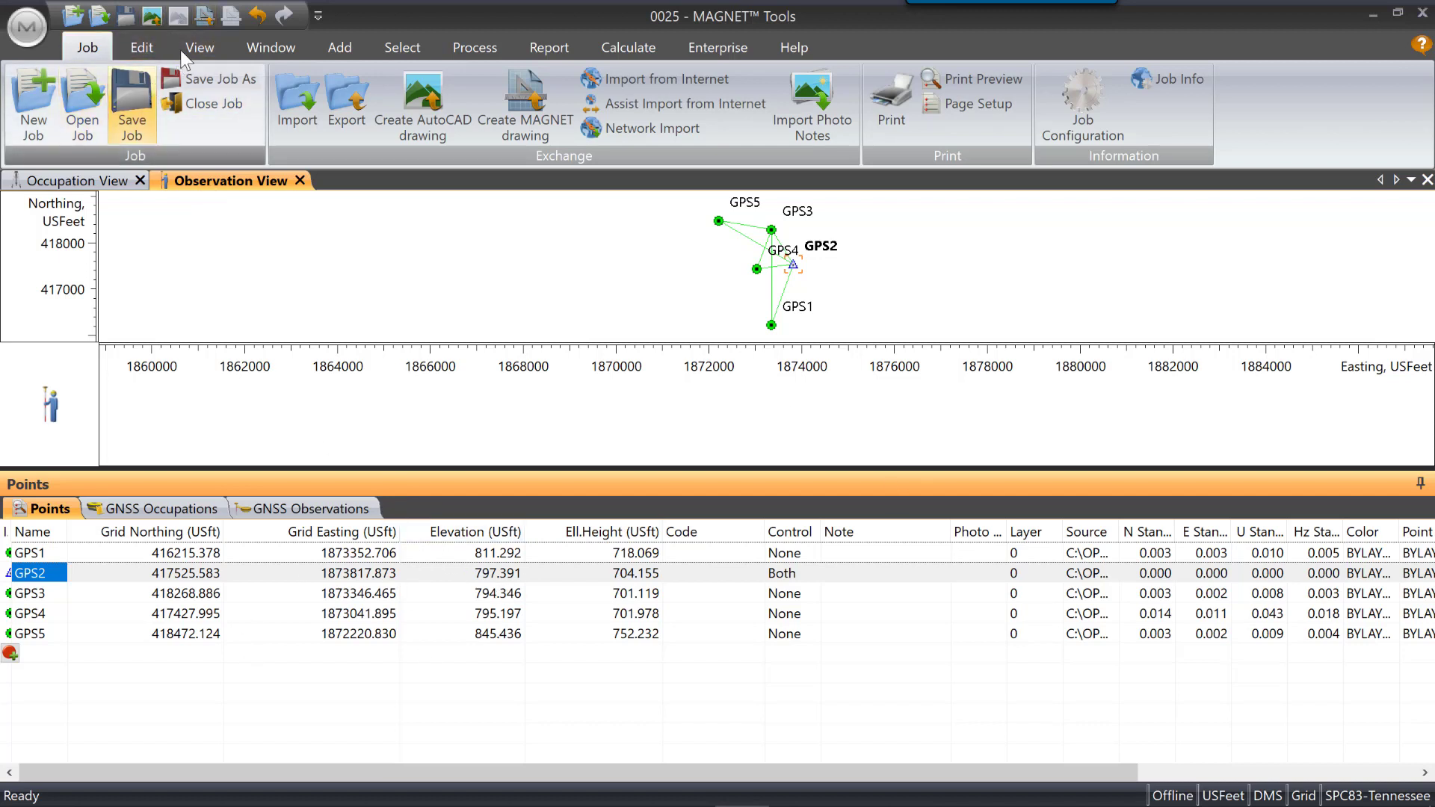
Step: Run the least squares adjustment on the GNSS network, check its results, and accept the adjusted coordinates
click(455, 53)
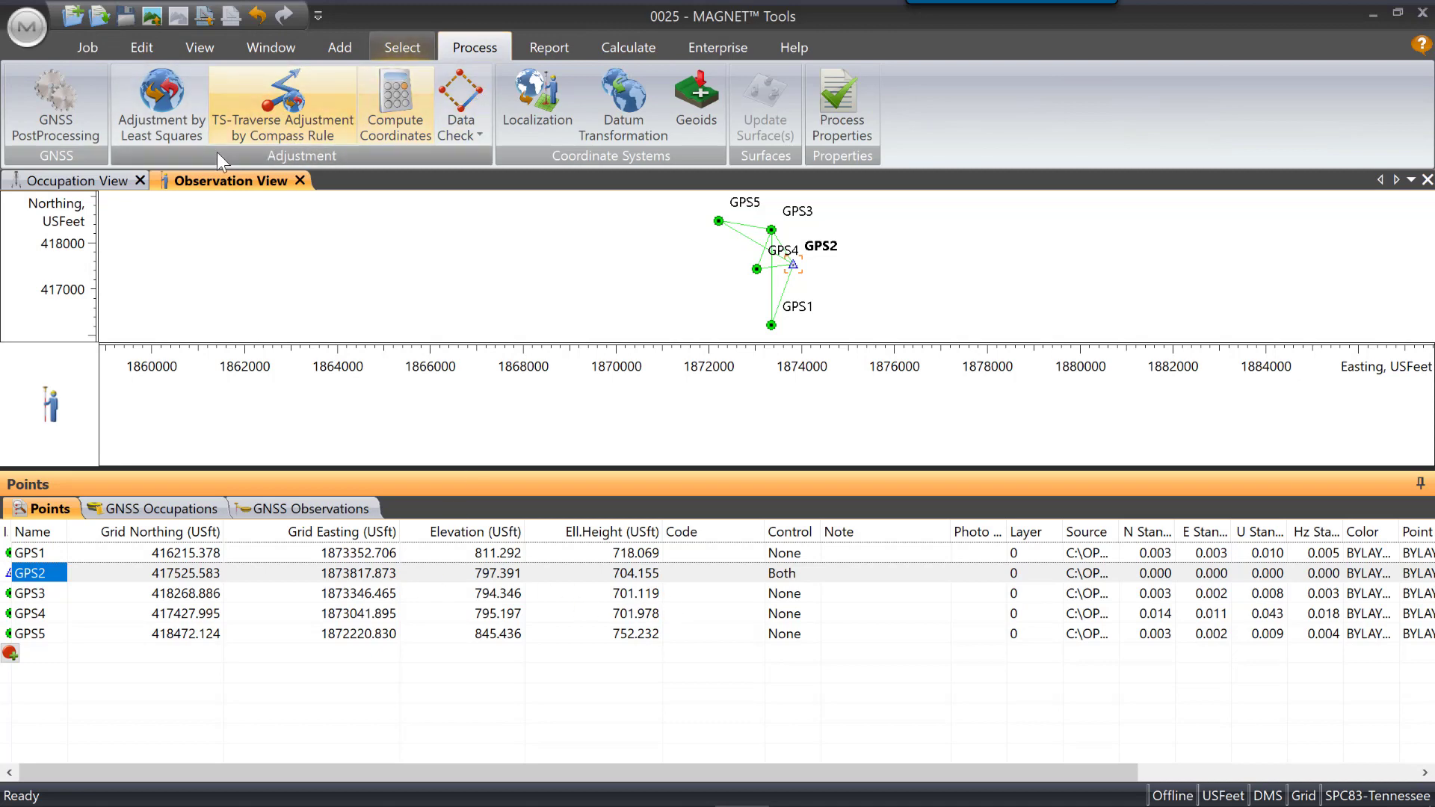
click(195, 115)
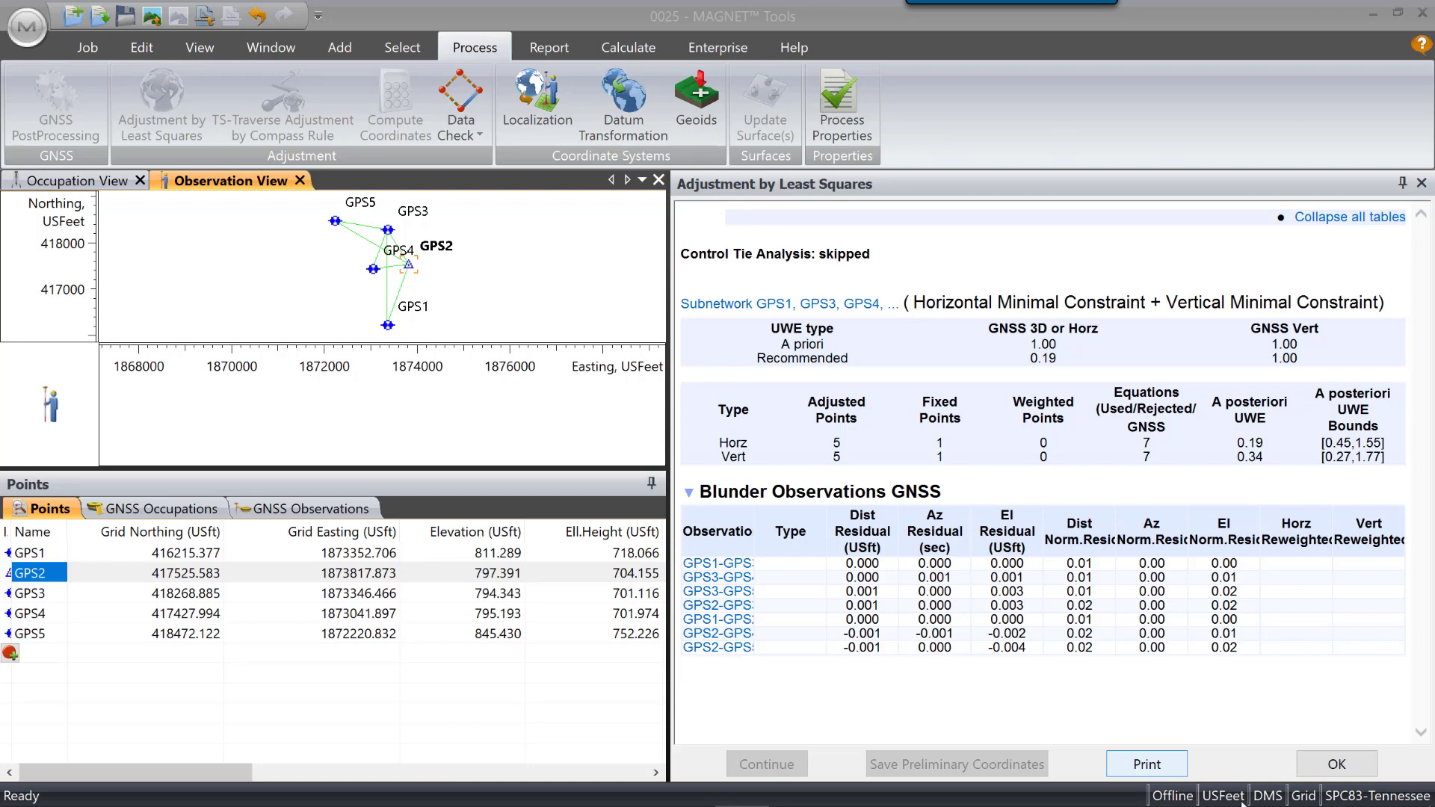
click(1335, 763)
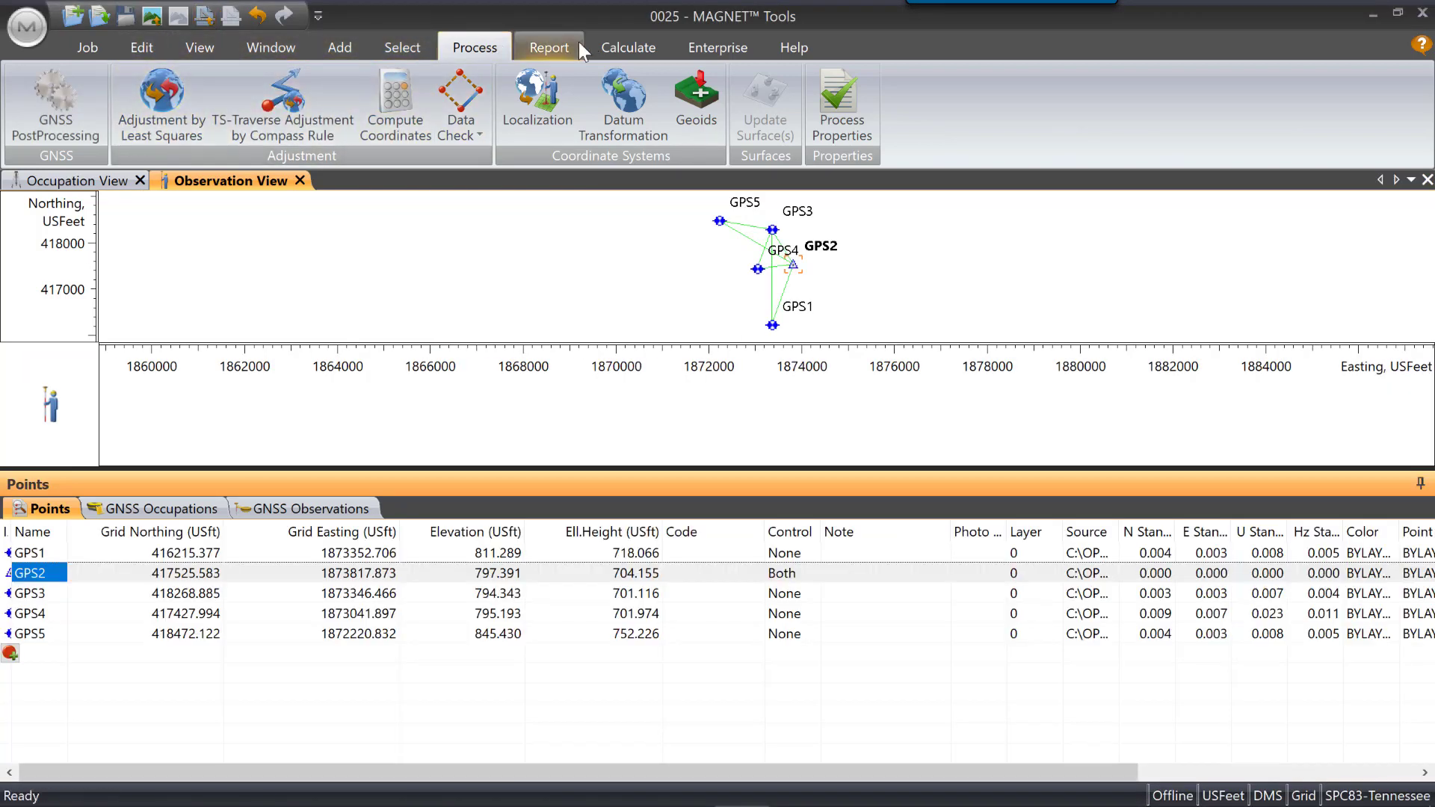
Step: Run the Points report to review the adjusted grid coordinates of the survey points
click(556, 53)
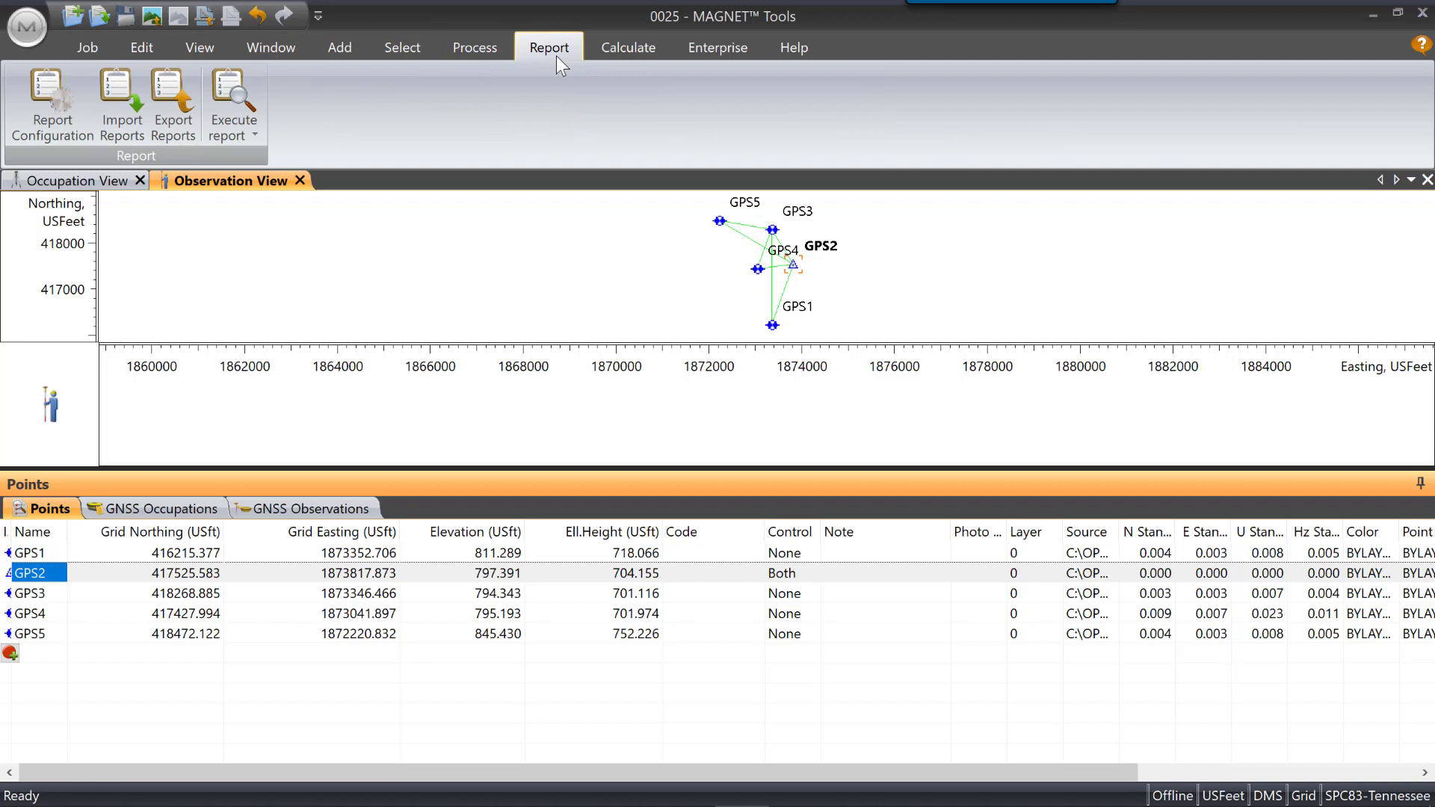
click(253, 133)
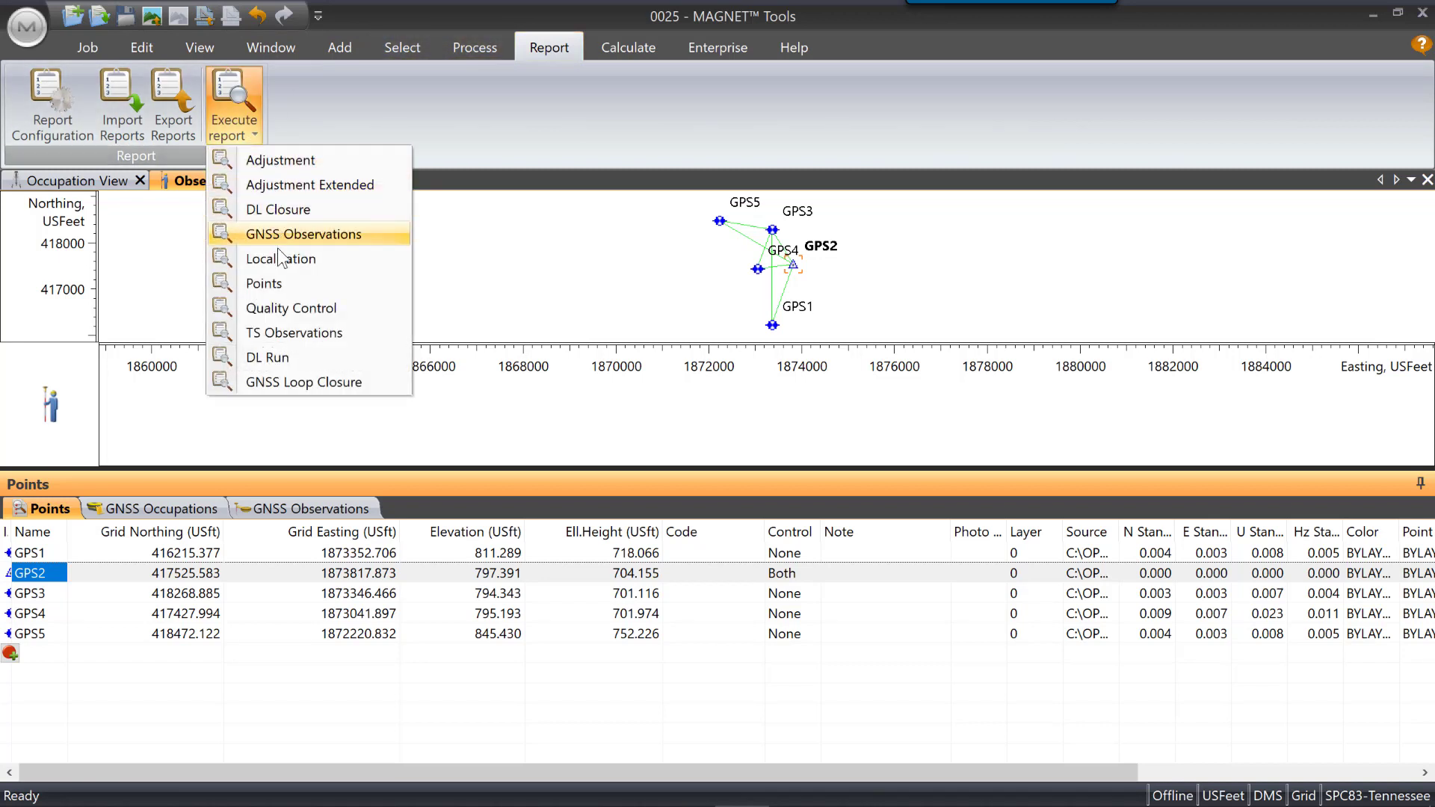
click(263, 288)
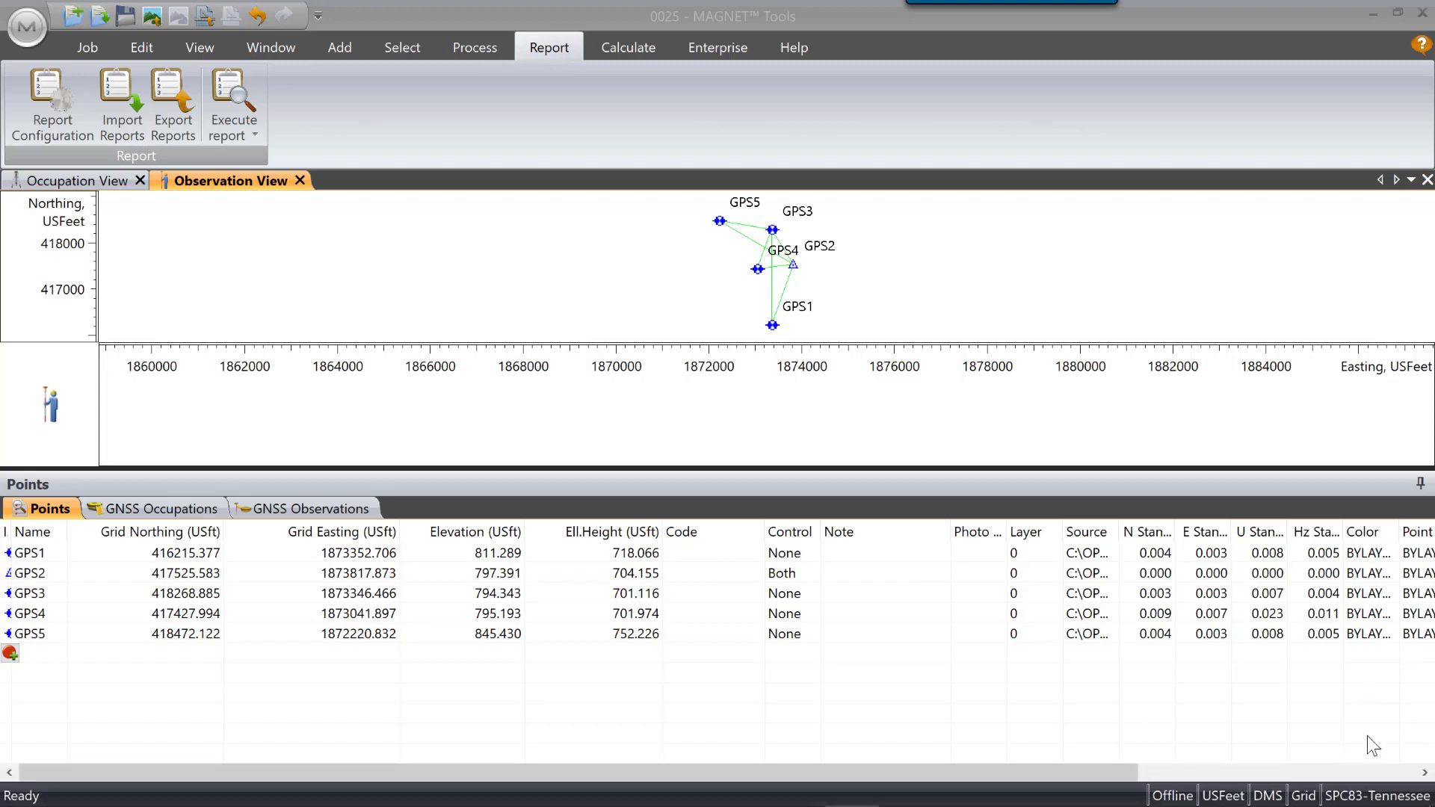
Step: Set the job's coordinate projection to None so that the points list uses ground coordinates
click(1388, 797)
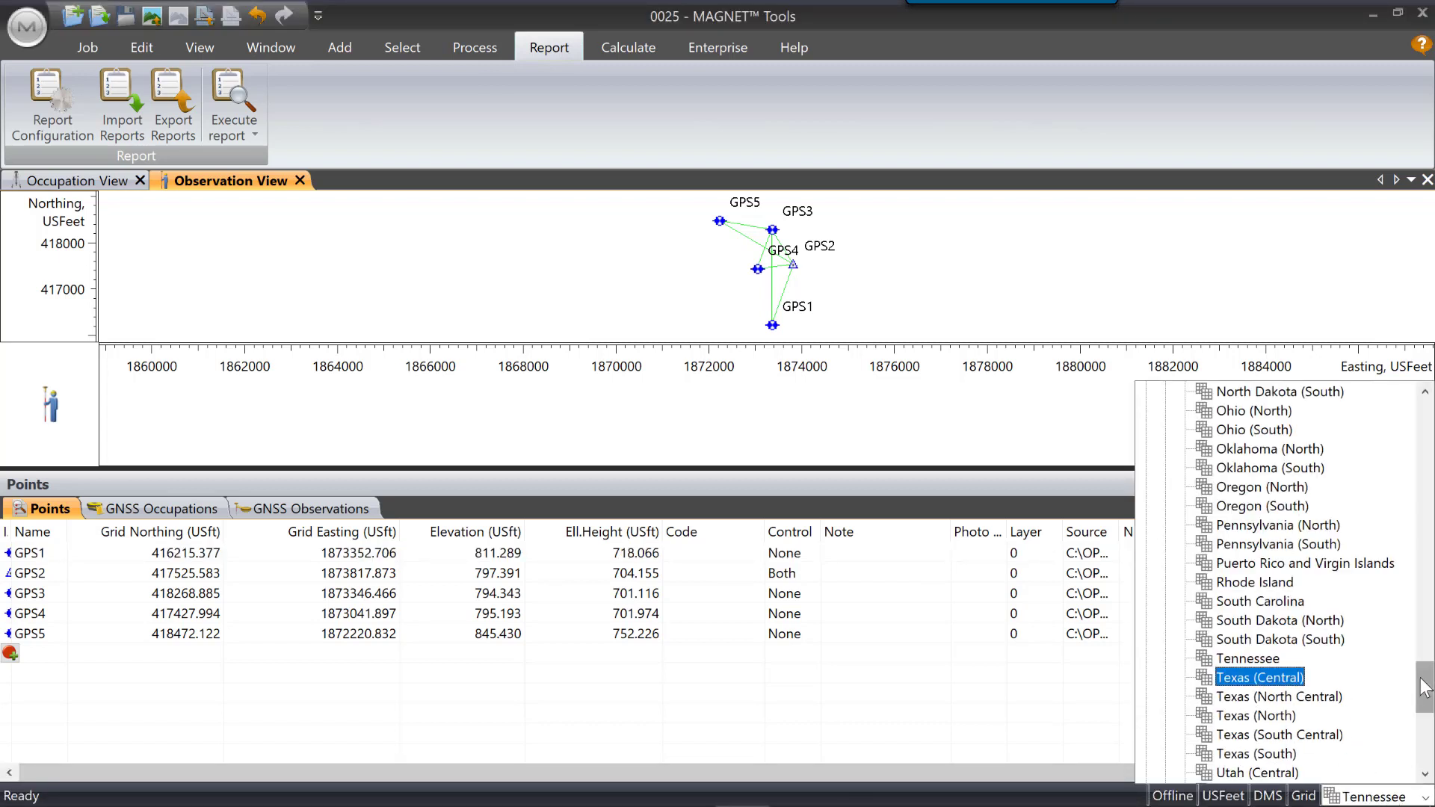
drag(1429, 688, 1426, 746)
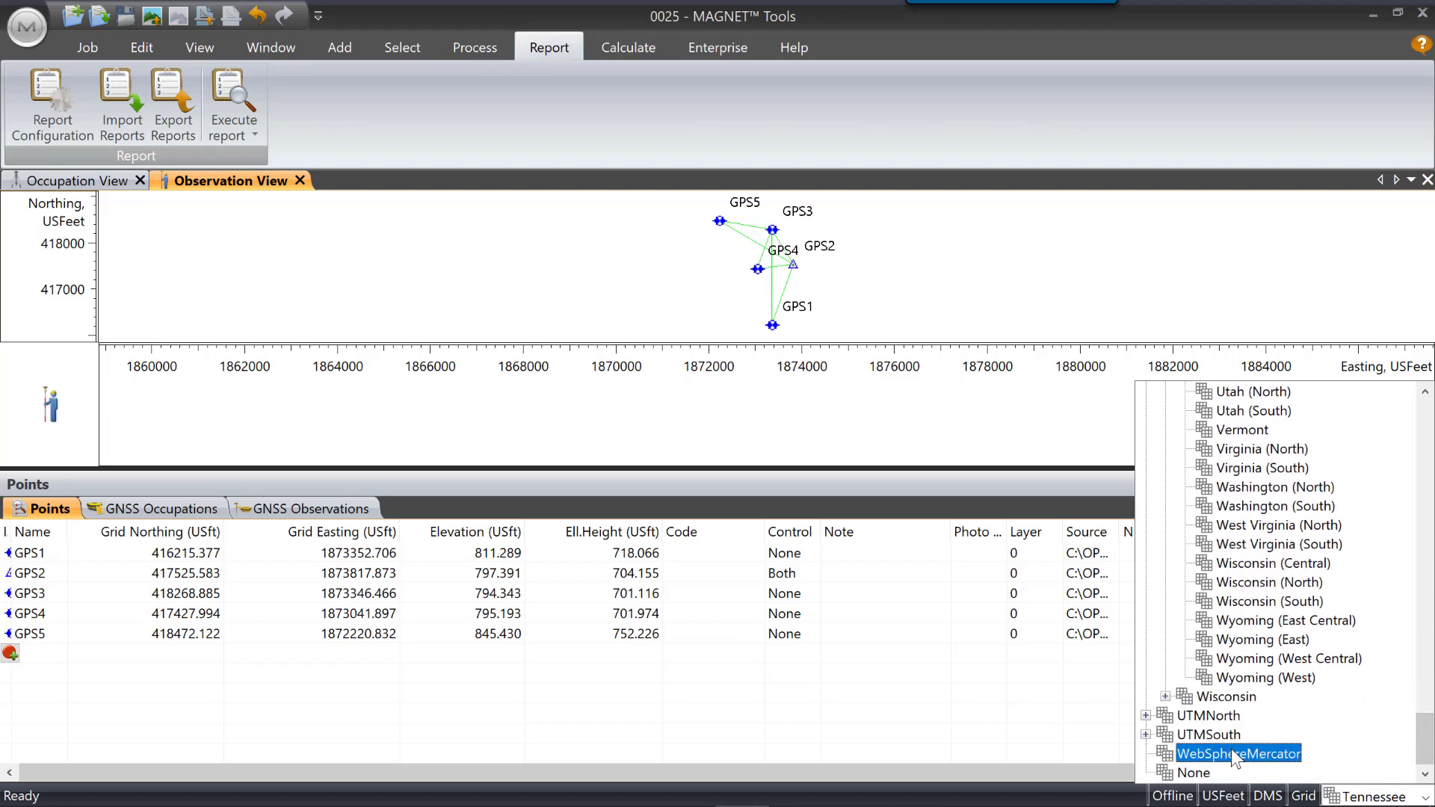
click(1193, 773)
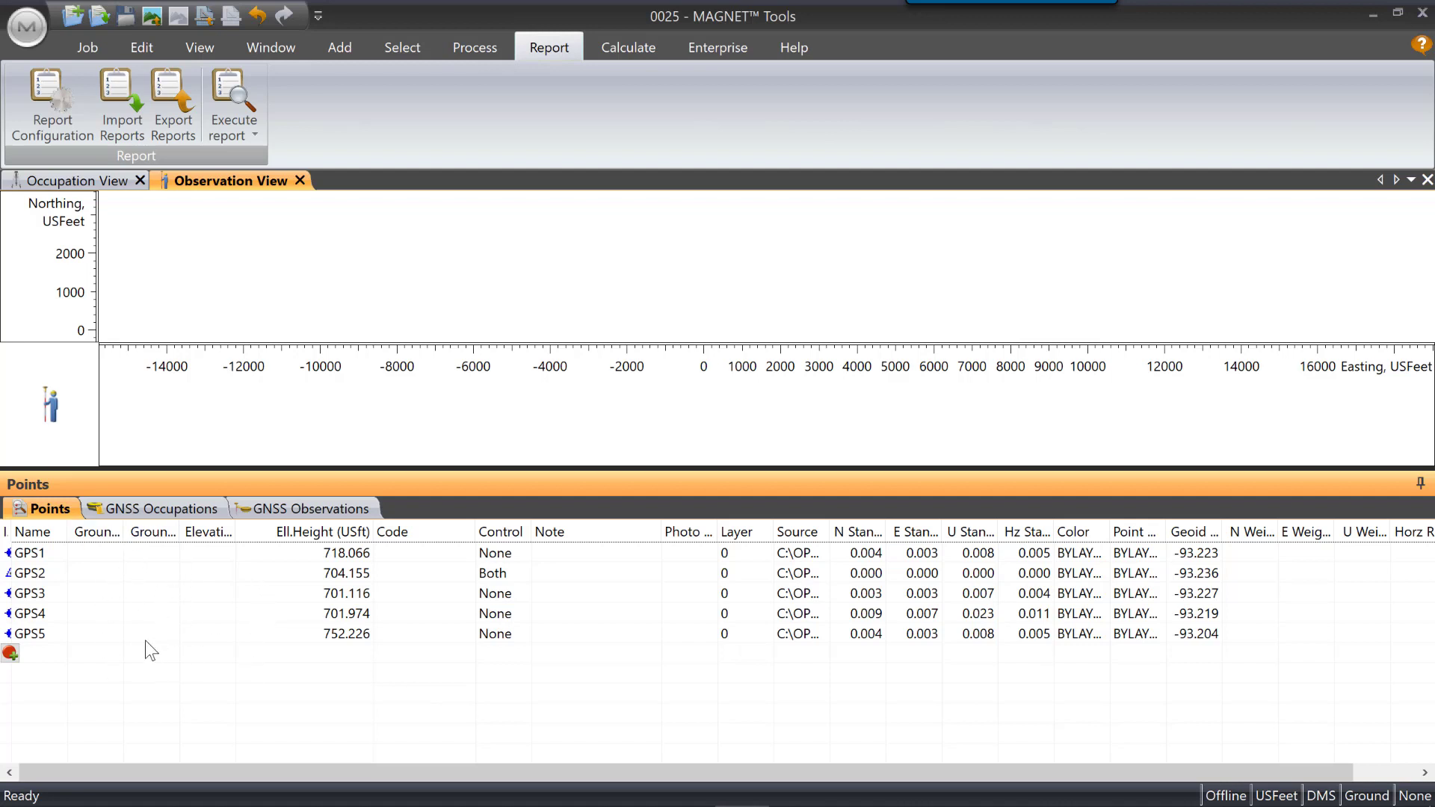
Step: Add a point named 1000 with ground northing 10000, ground easting 10000 and elevation 800
click(11, 655)
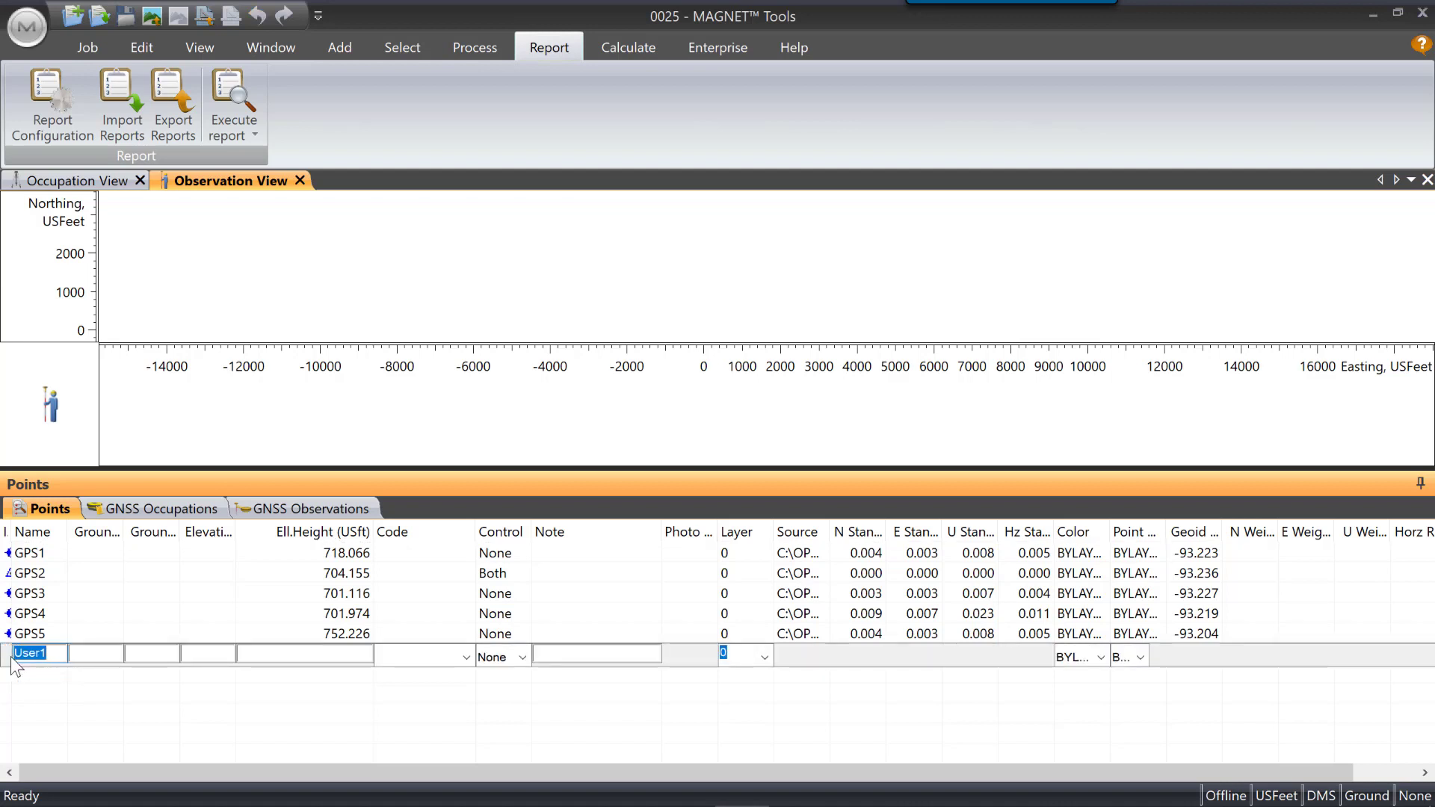
text(1)
key(BackSpace)
key(BackSpace)
text(1000)
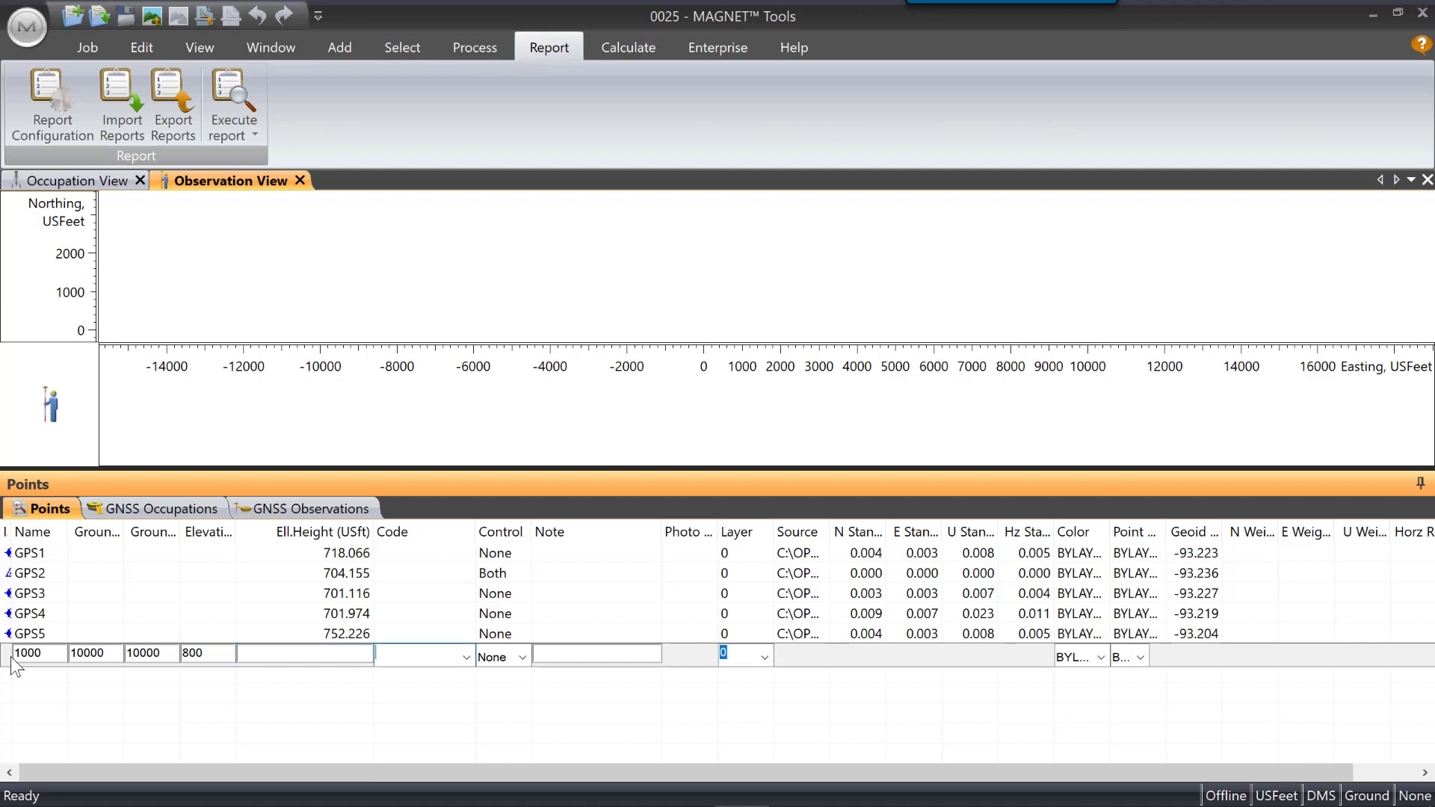
key(Return)
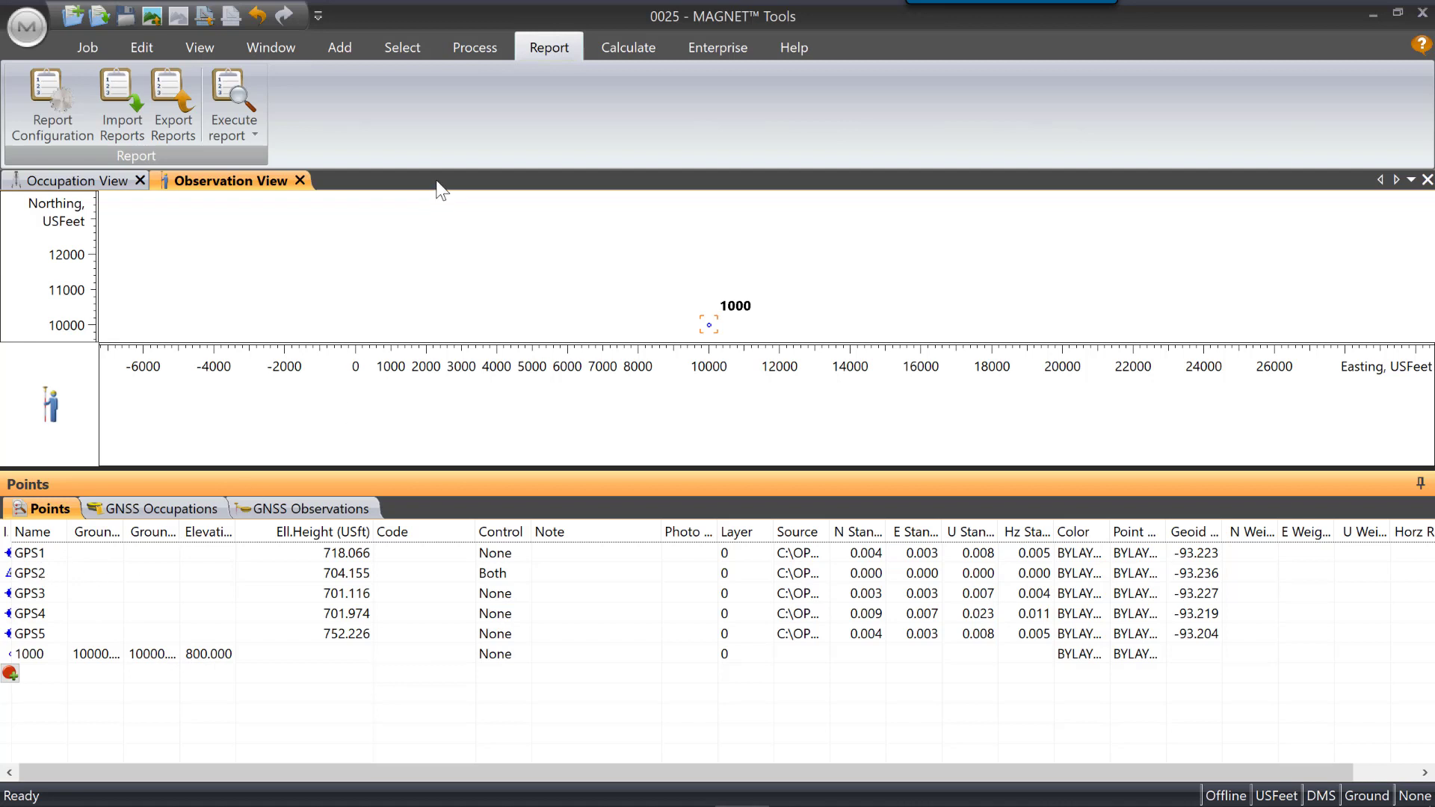
Step: Pair WGS point GPS1 with local point 1000 horizontally and vertically in a WGS84 localization, and compute its parameters
click(476, 49)
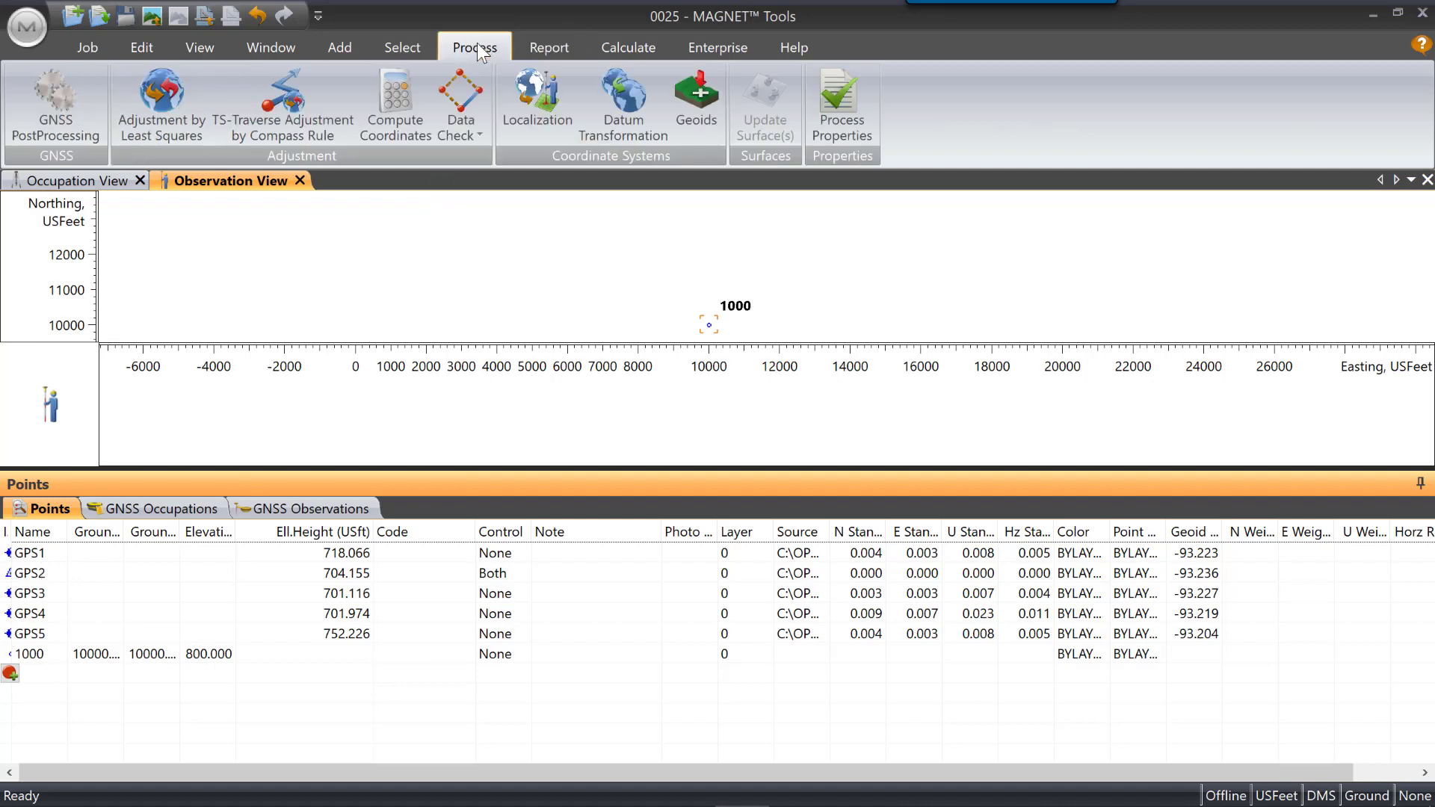
click(546, 109)
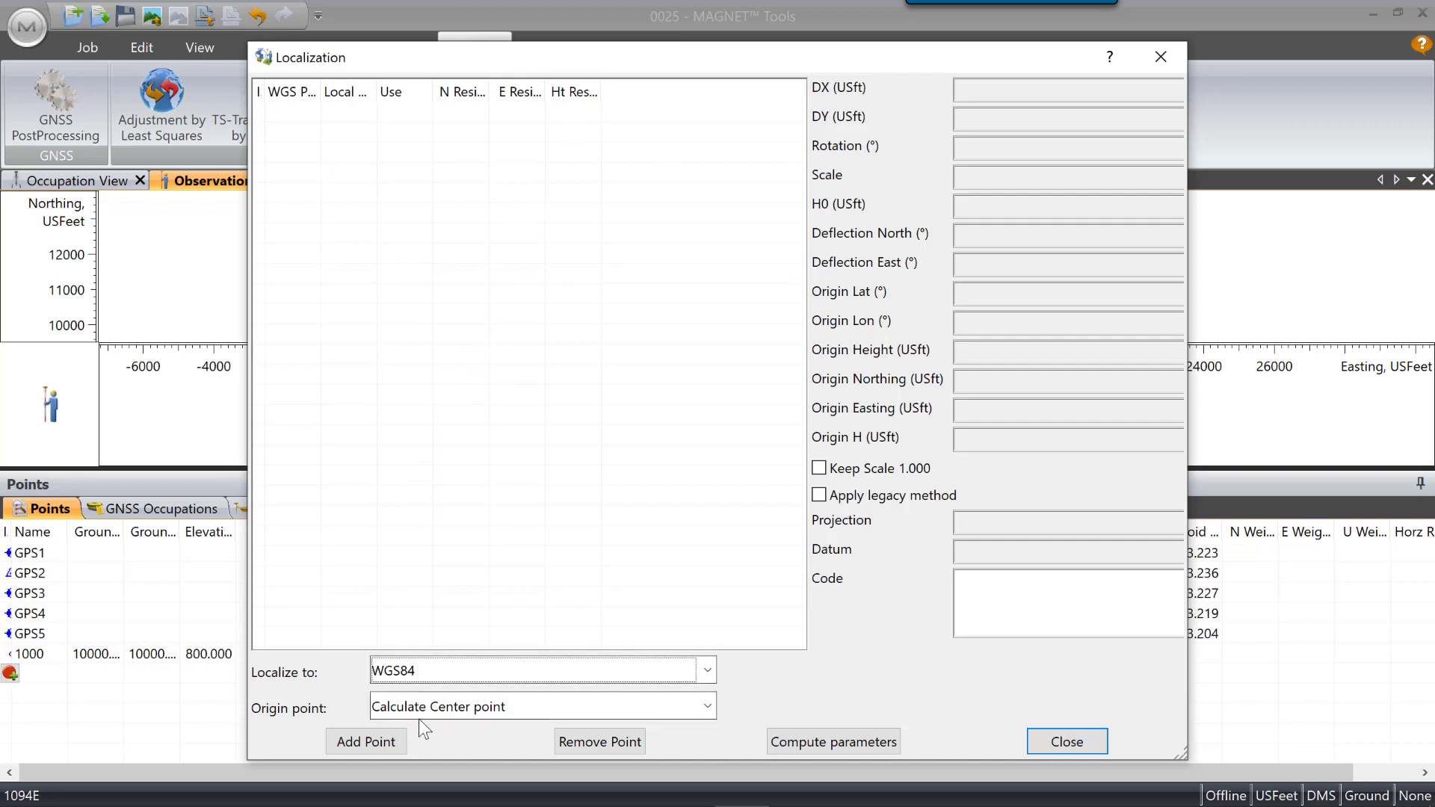
click(348, 741)
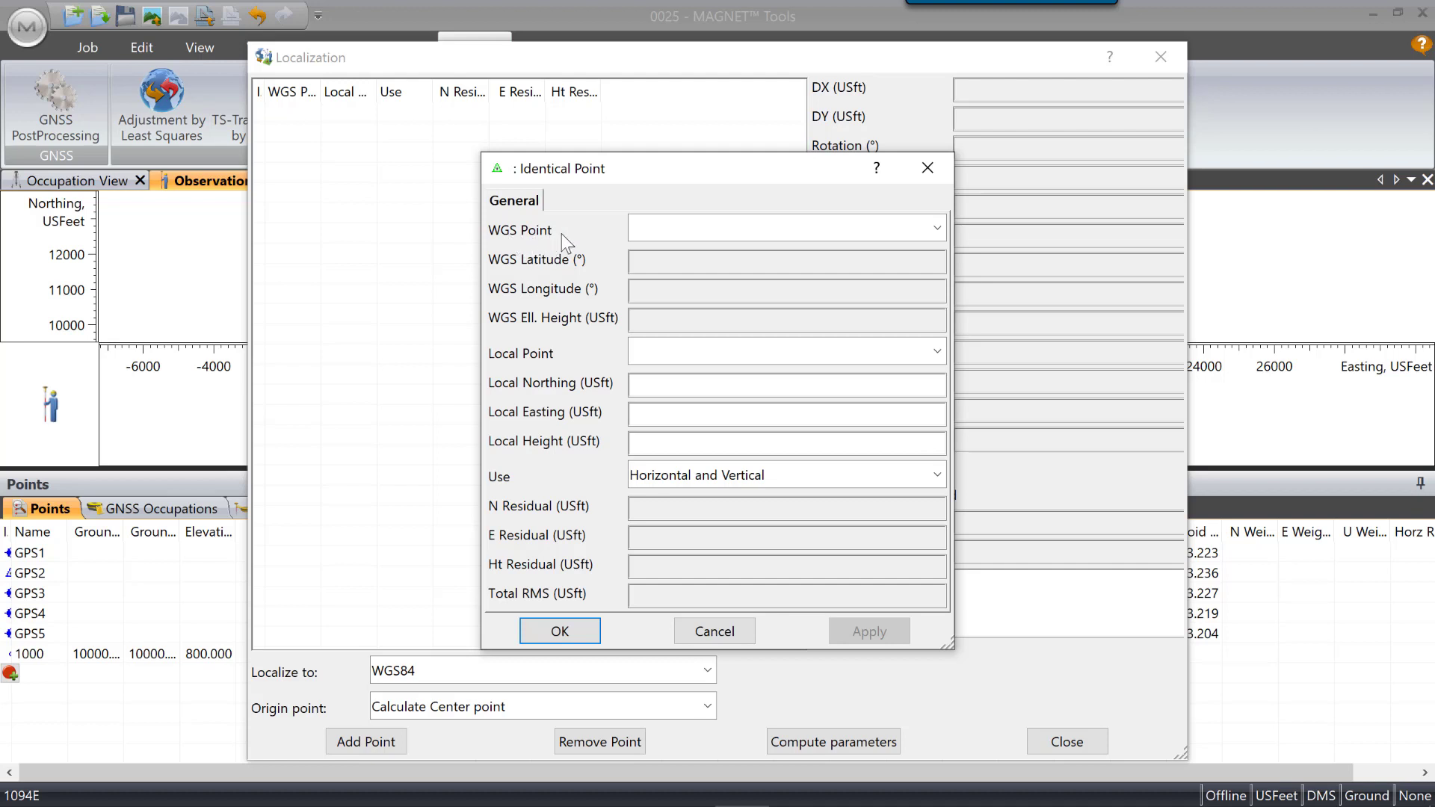
click(930, 228)
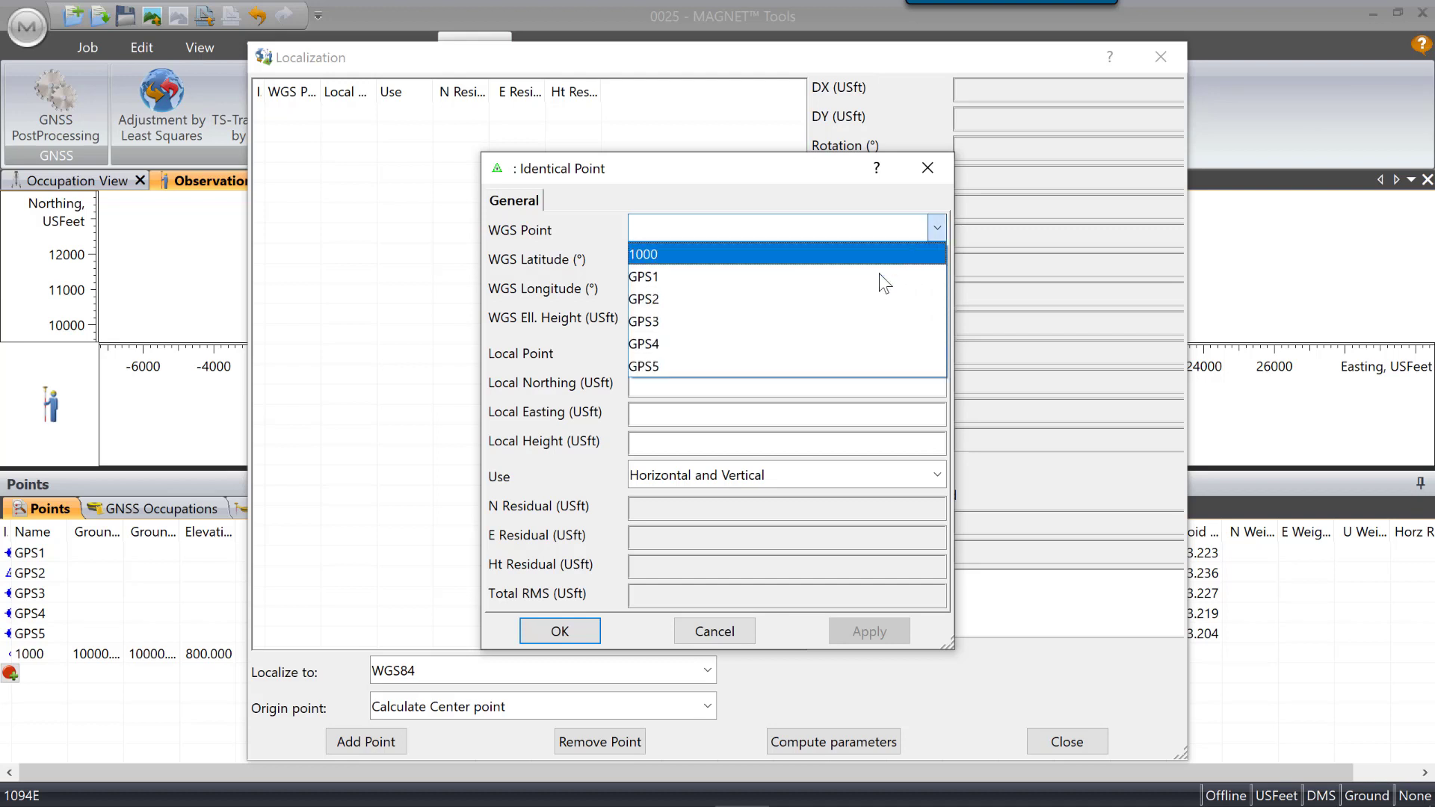
click(652, 276)
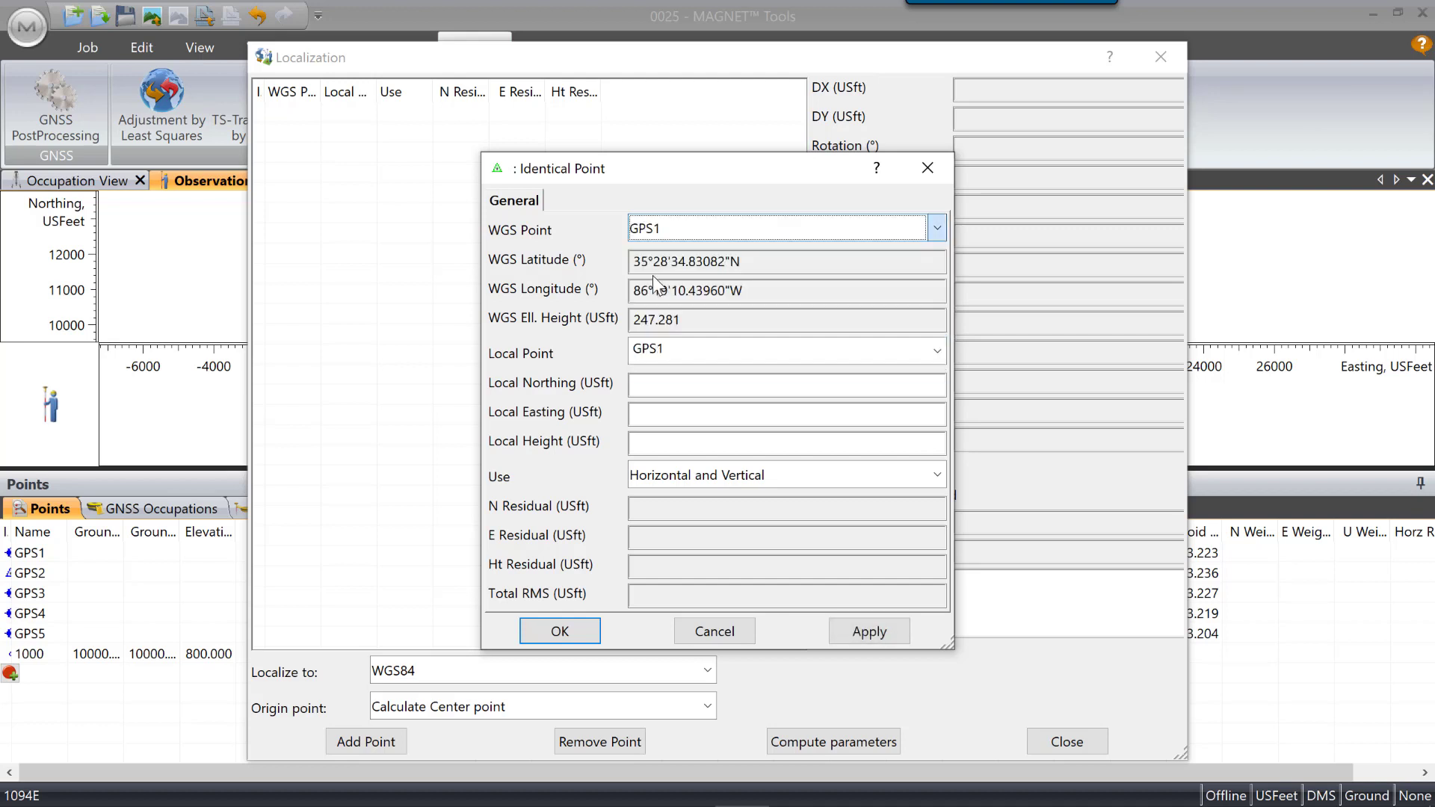
key(Tab)
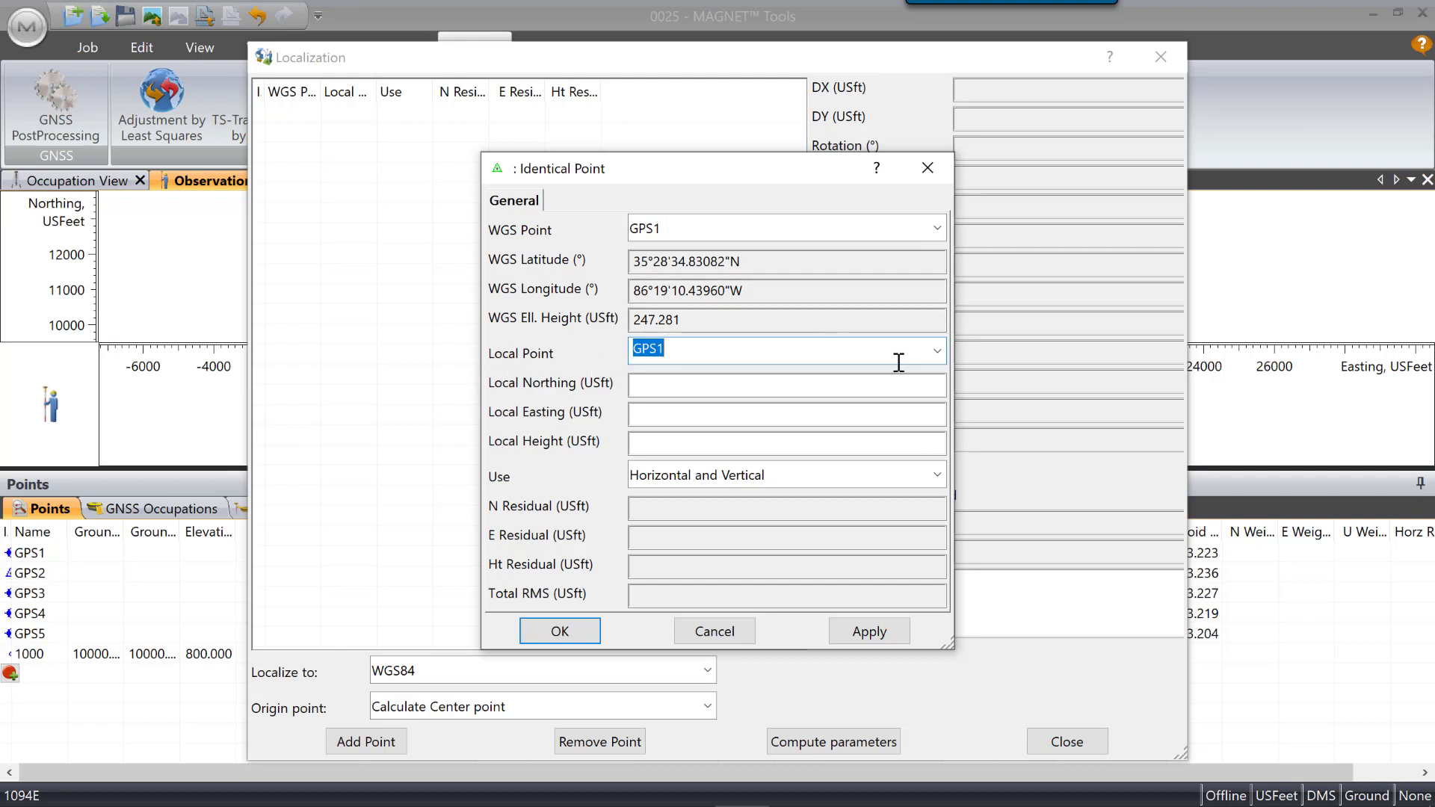
click(936, 353)
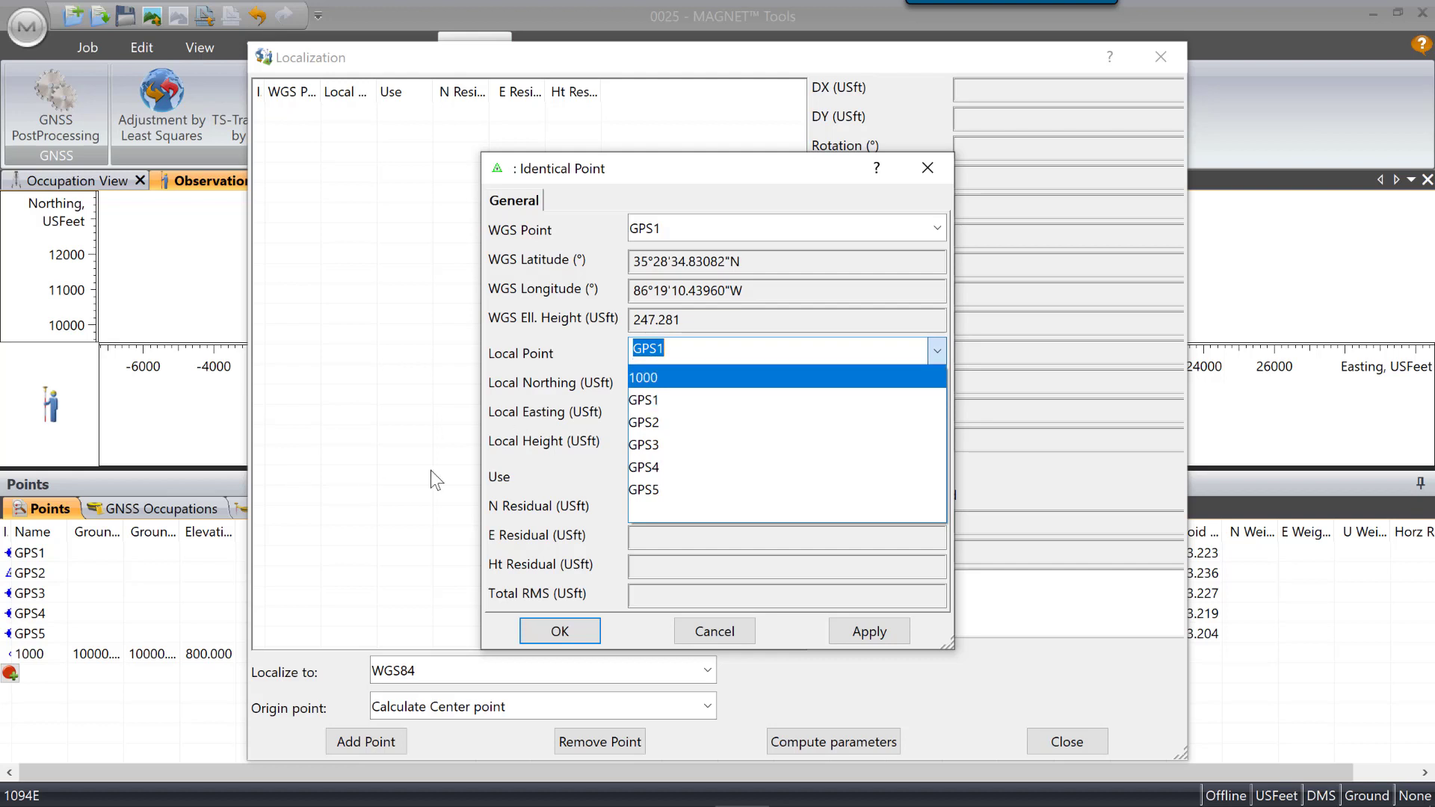
click(647, 377)
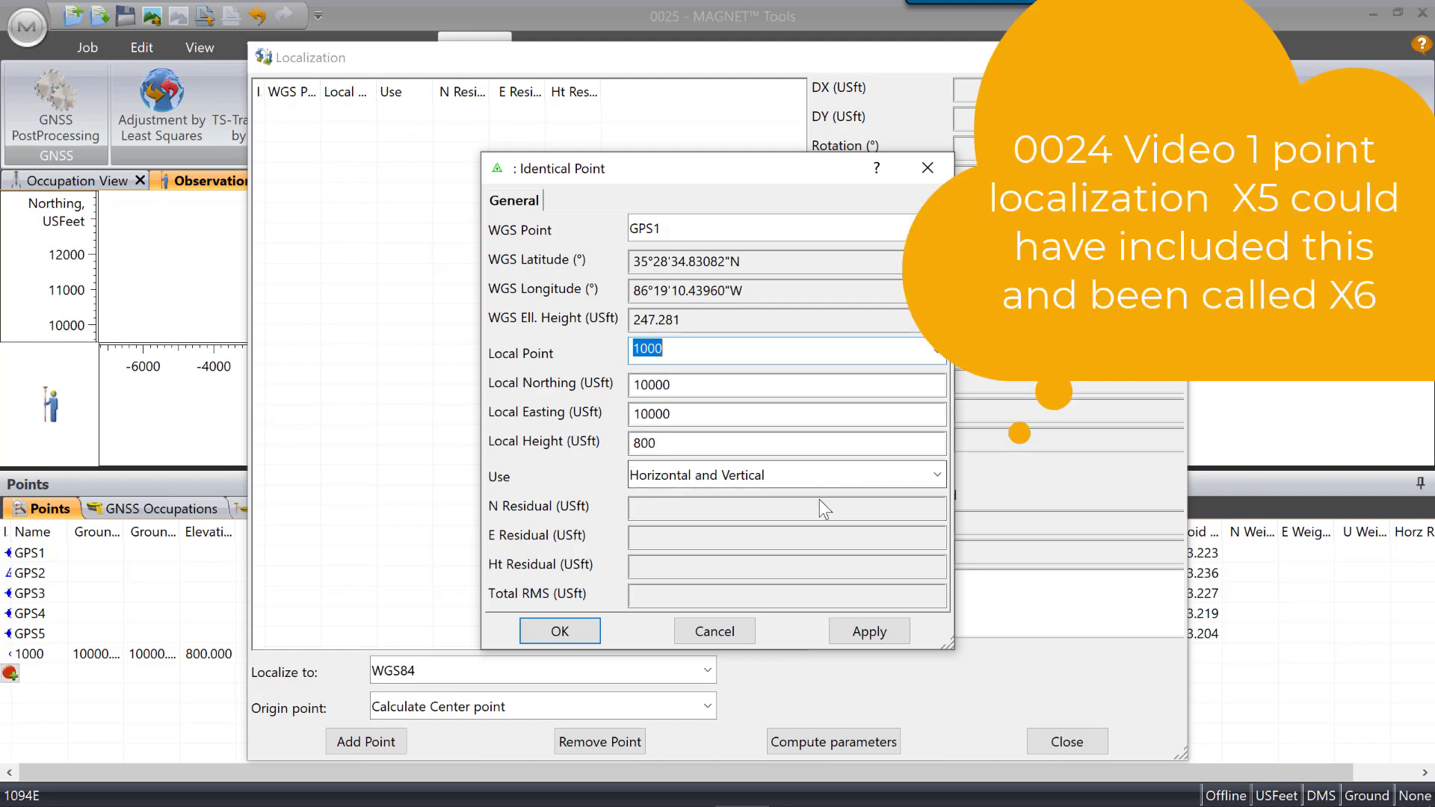
click(880, 631)
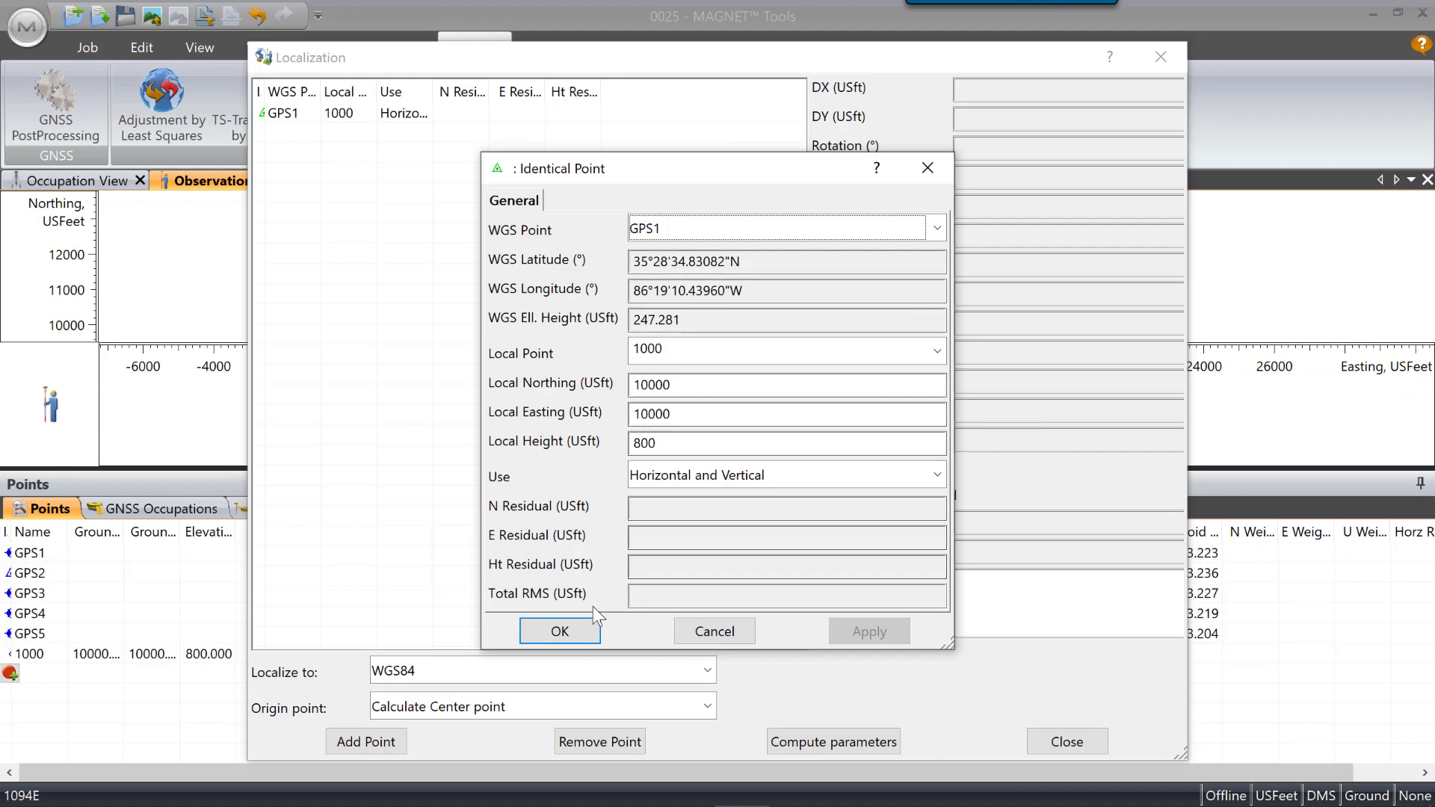
click(547, 635)
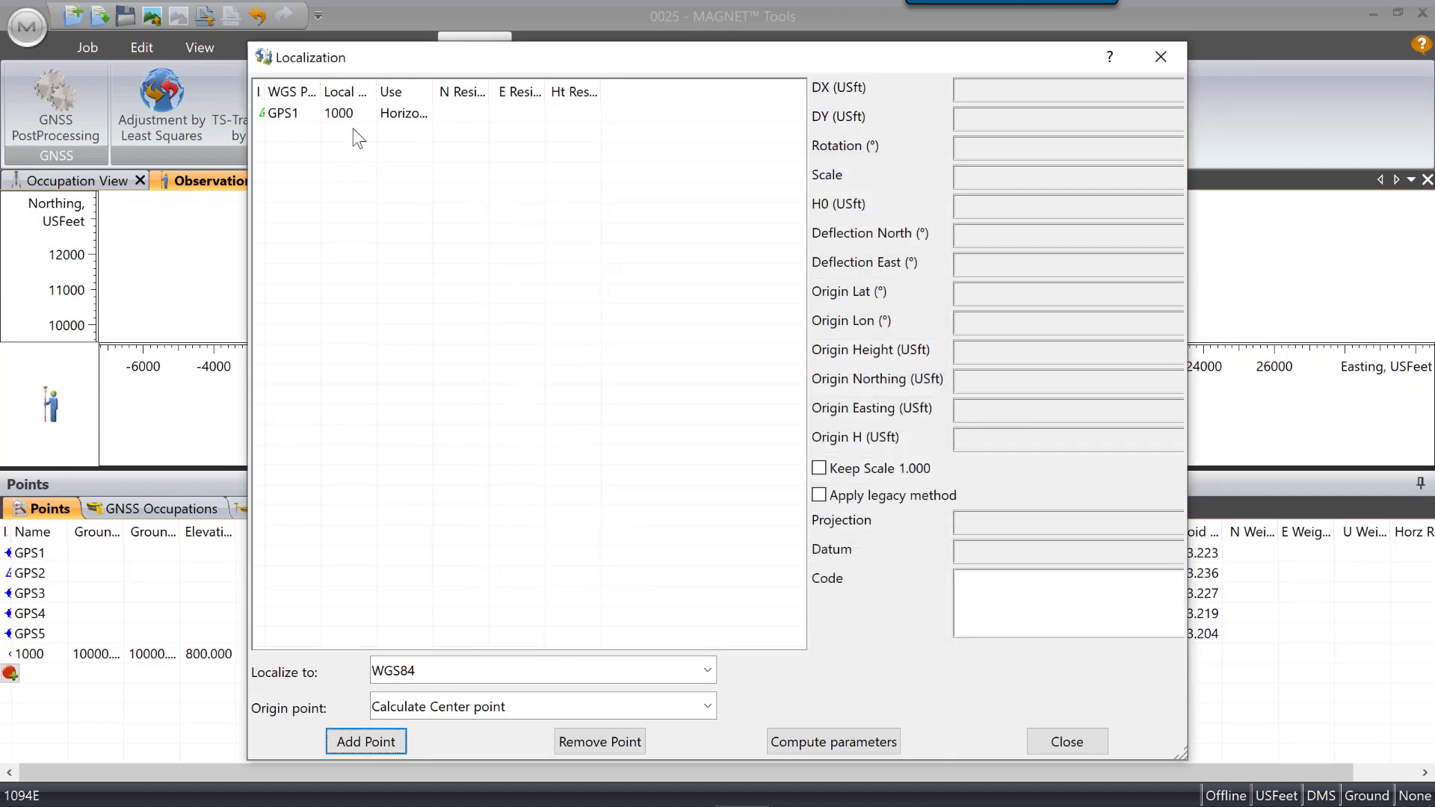
click(823, 743)
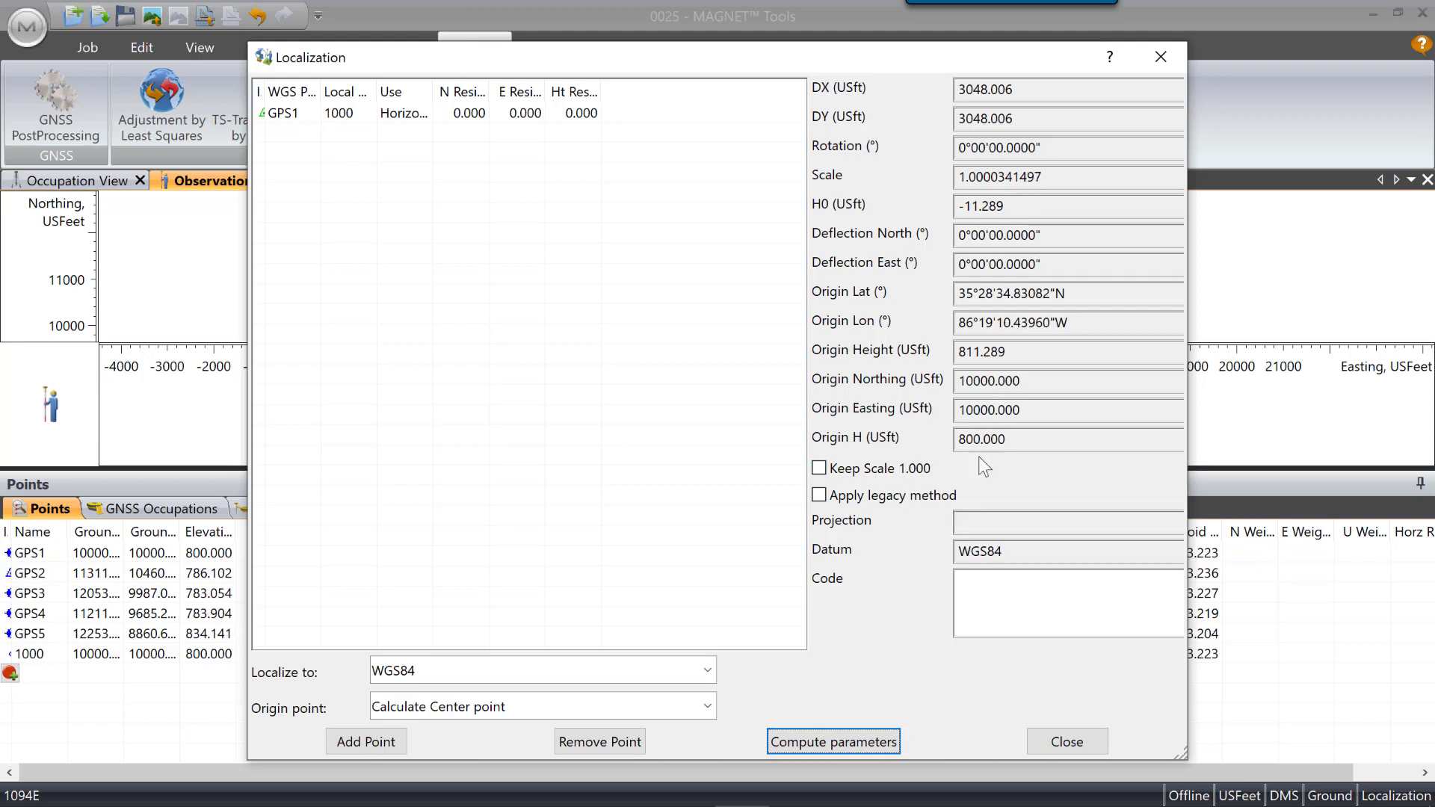
click(1078, 748)
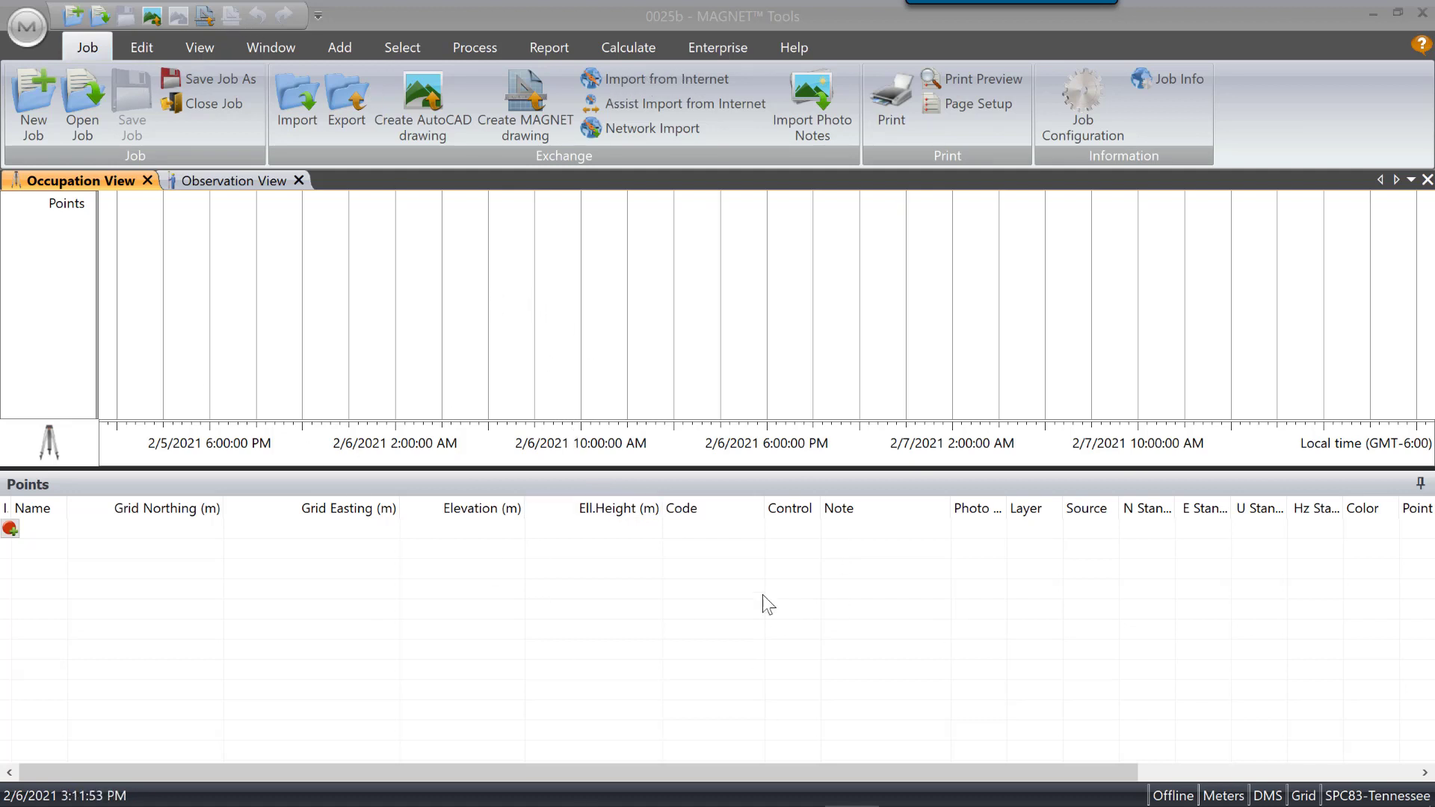
Step: Save job 0025b's coordinate system settings as a configuration named NAD 83 2011 TN Grid and apply the job configuration
click(1078, 107)
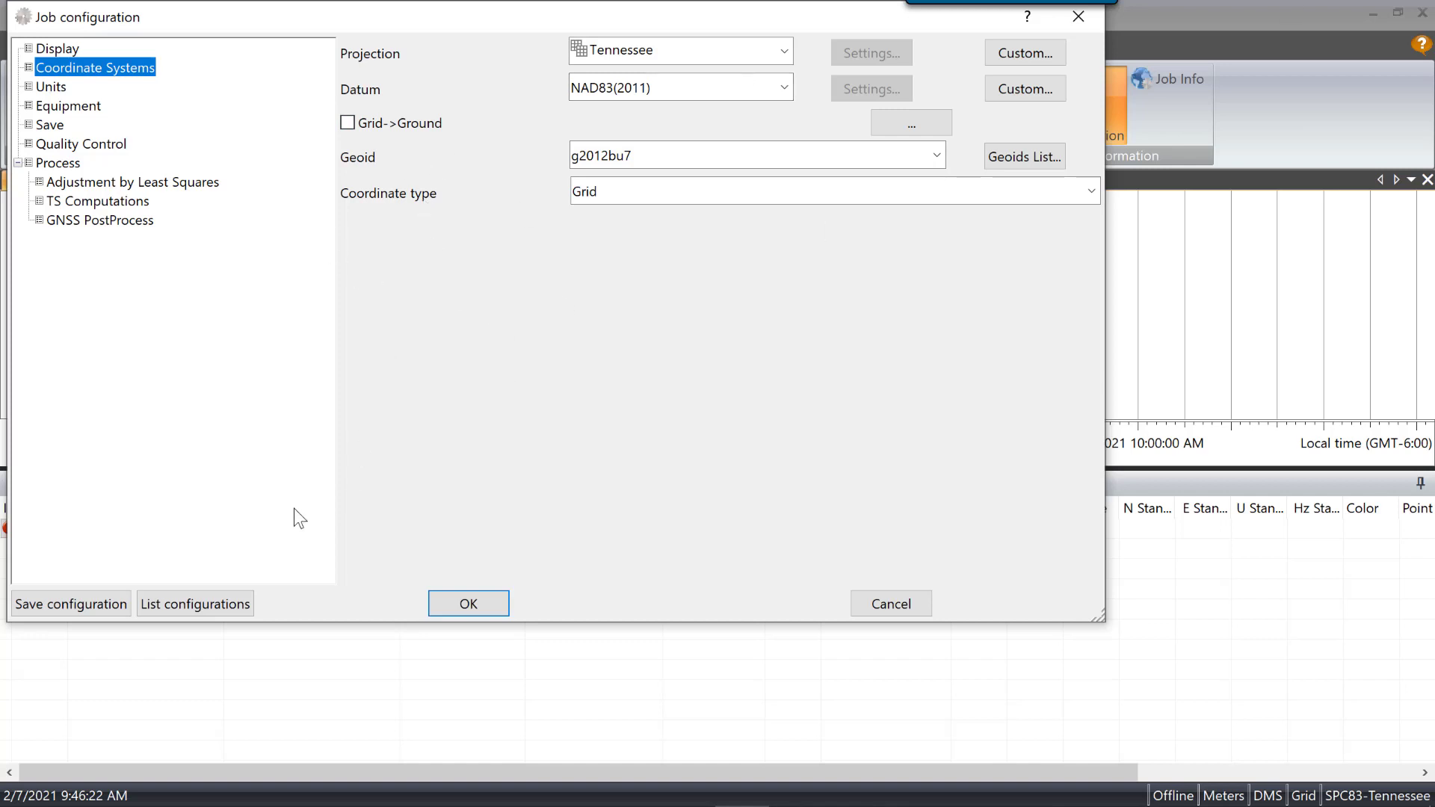
click(95, 603)
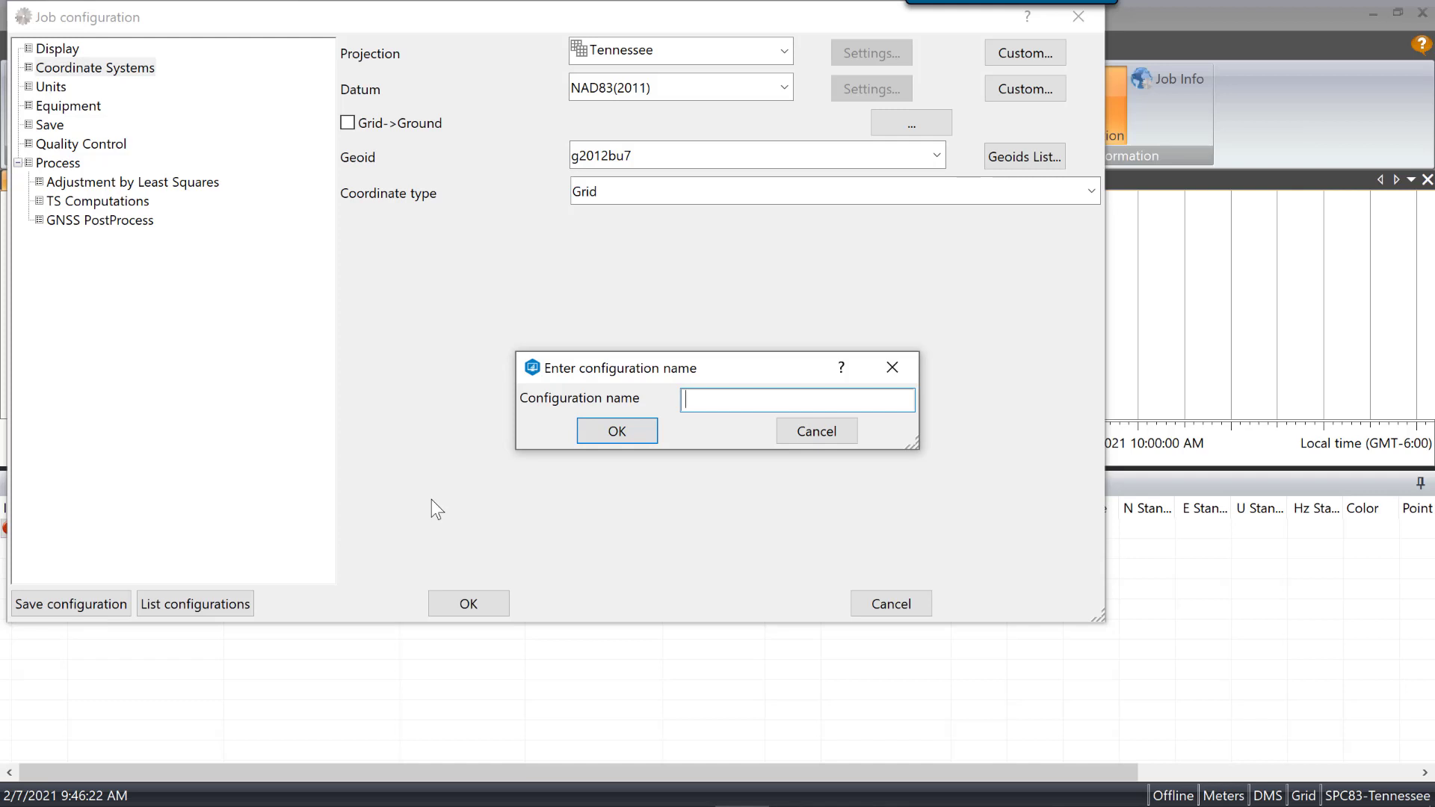
text(NAD 83 2011 tTN Grid)
click(616, 431)
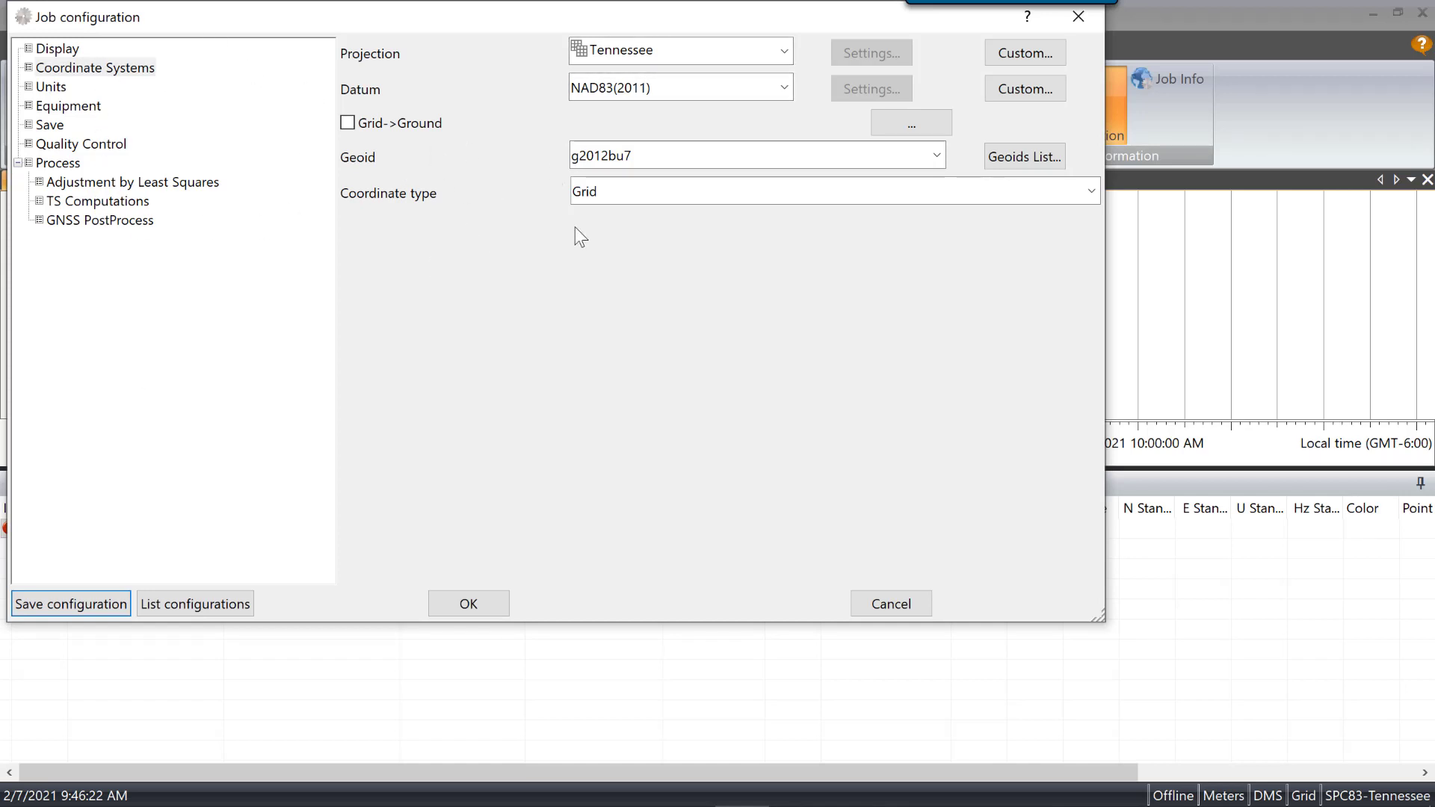
click(457, 605)
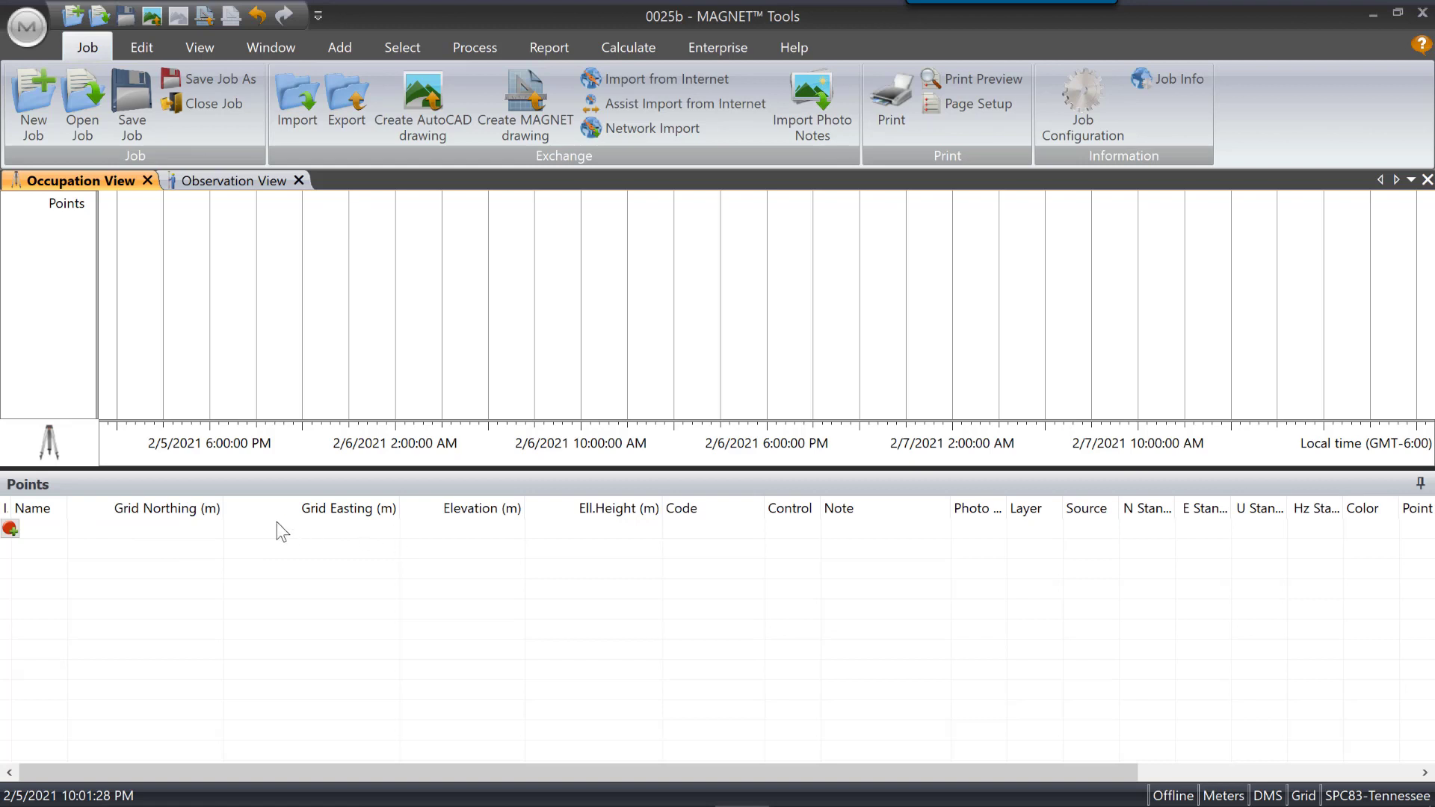
Step: Import HiperVR0529r.tps from the 13 PK folder as TPS GNSS raw data
click(303, 105)
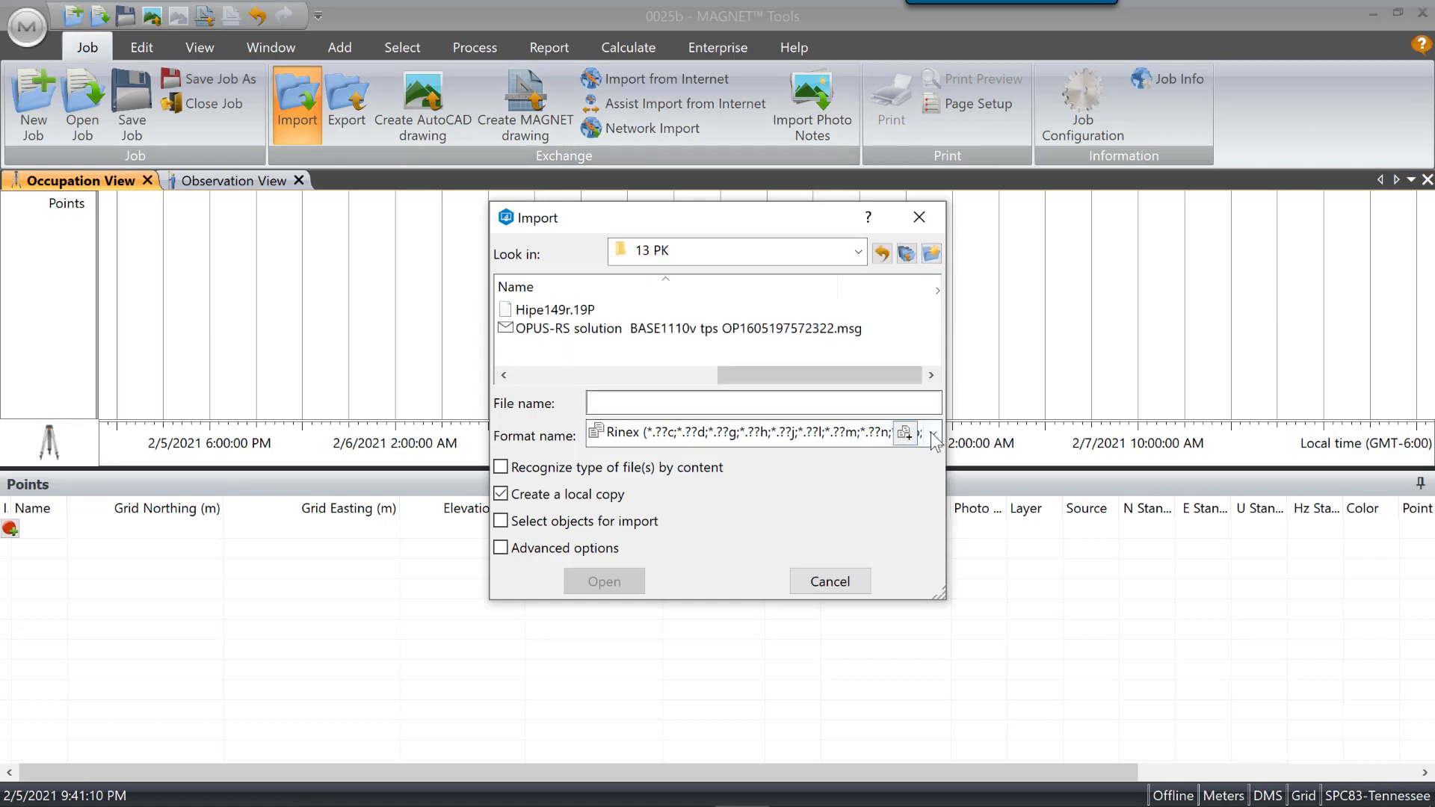
click(932, 433)
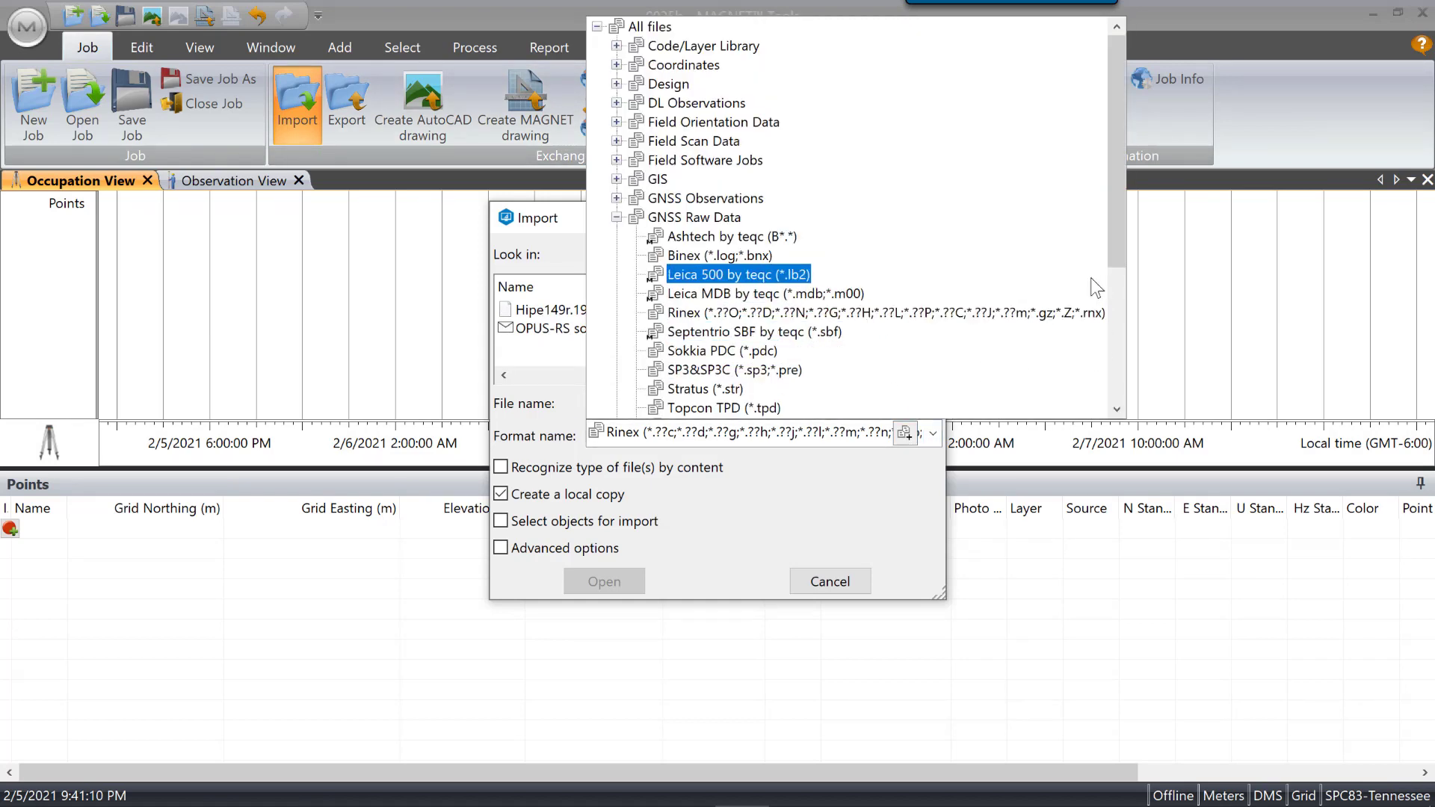
drag(1108, 241, 1099, 345)
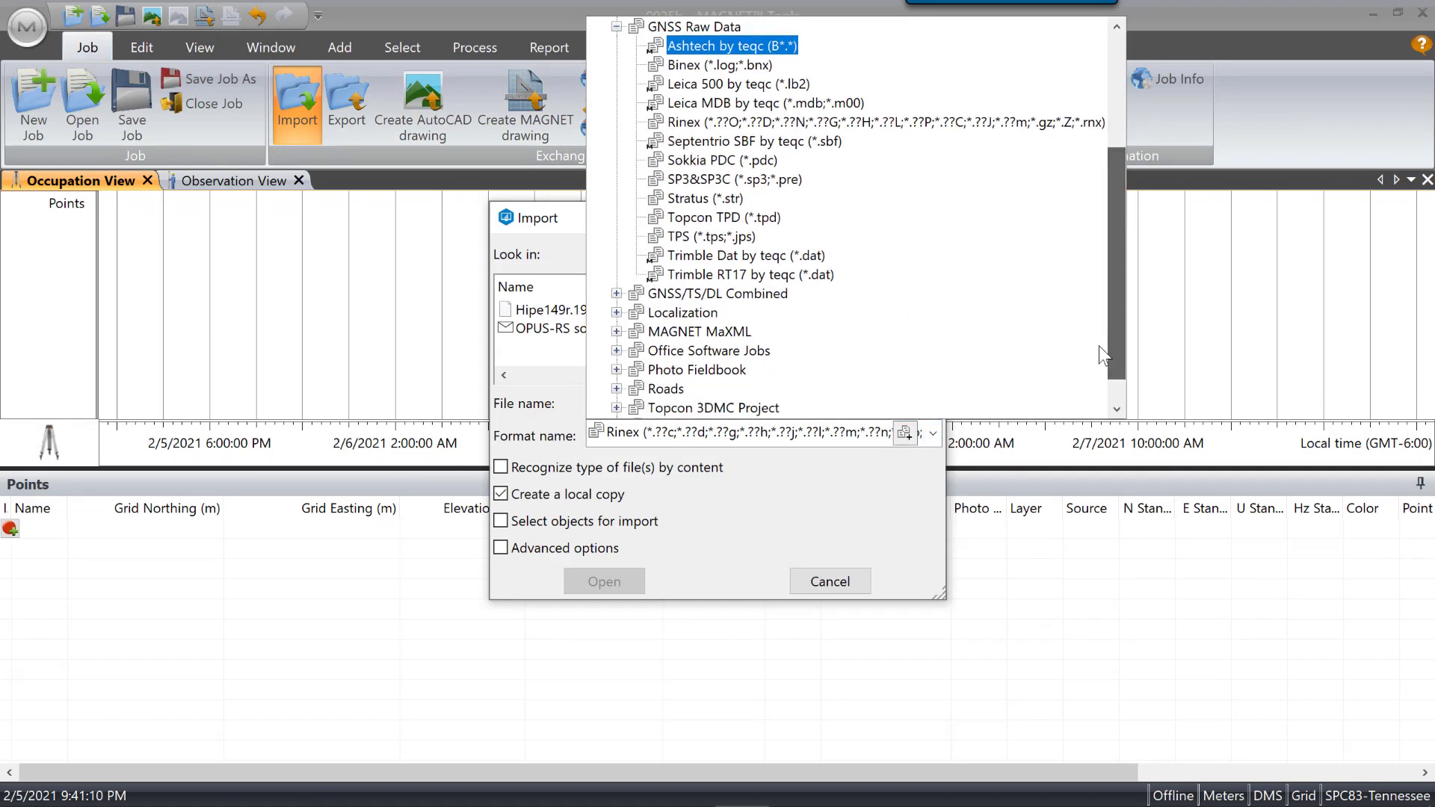
click(722, 236)
click(550, 347)
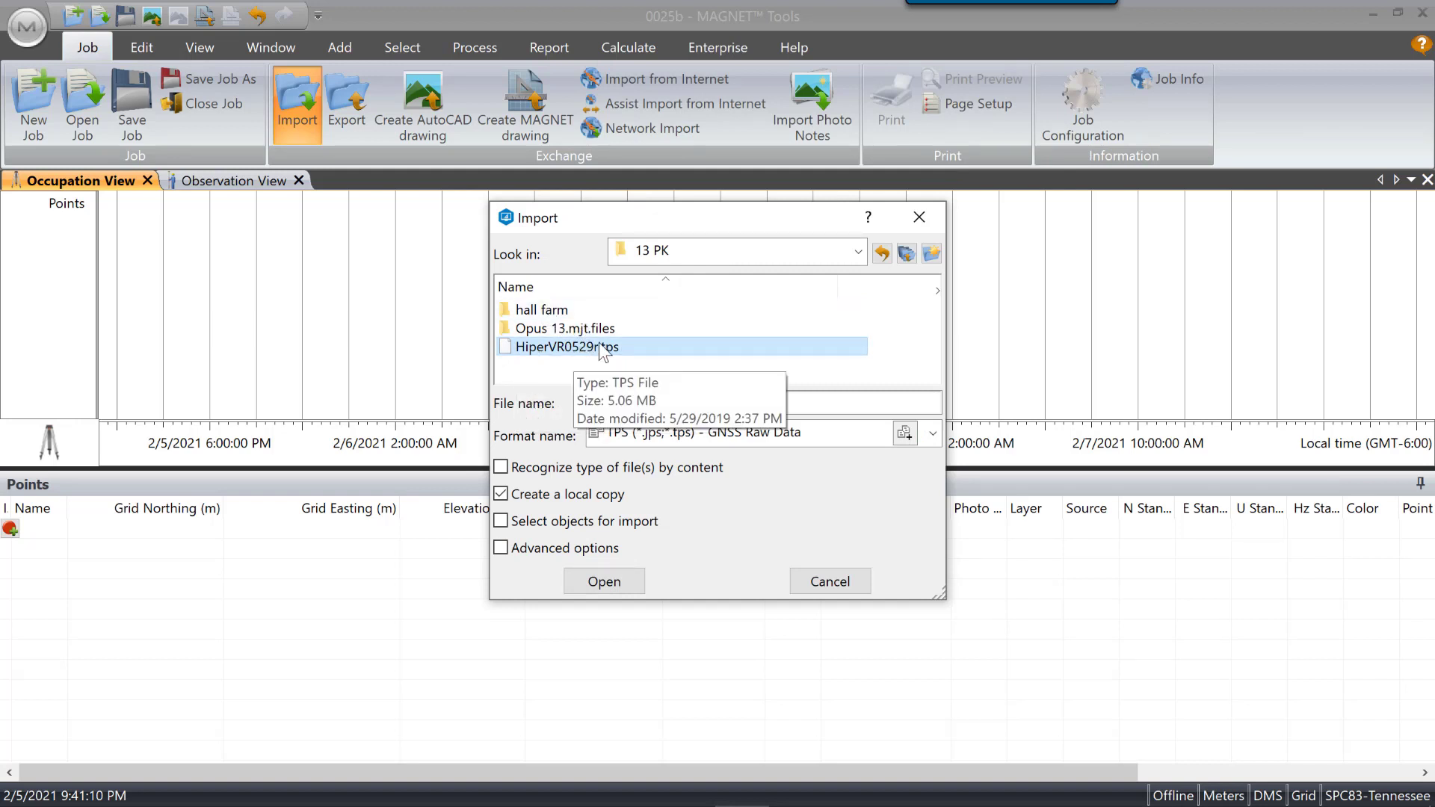
click(611, 351)
double_click(610, 348)
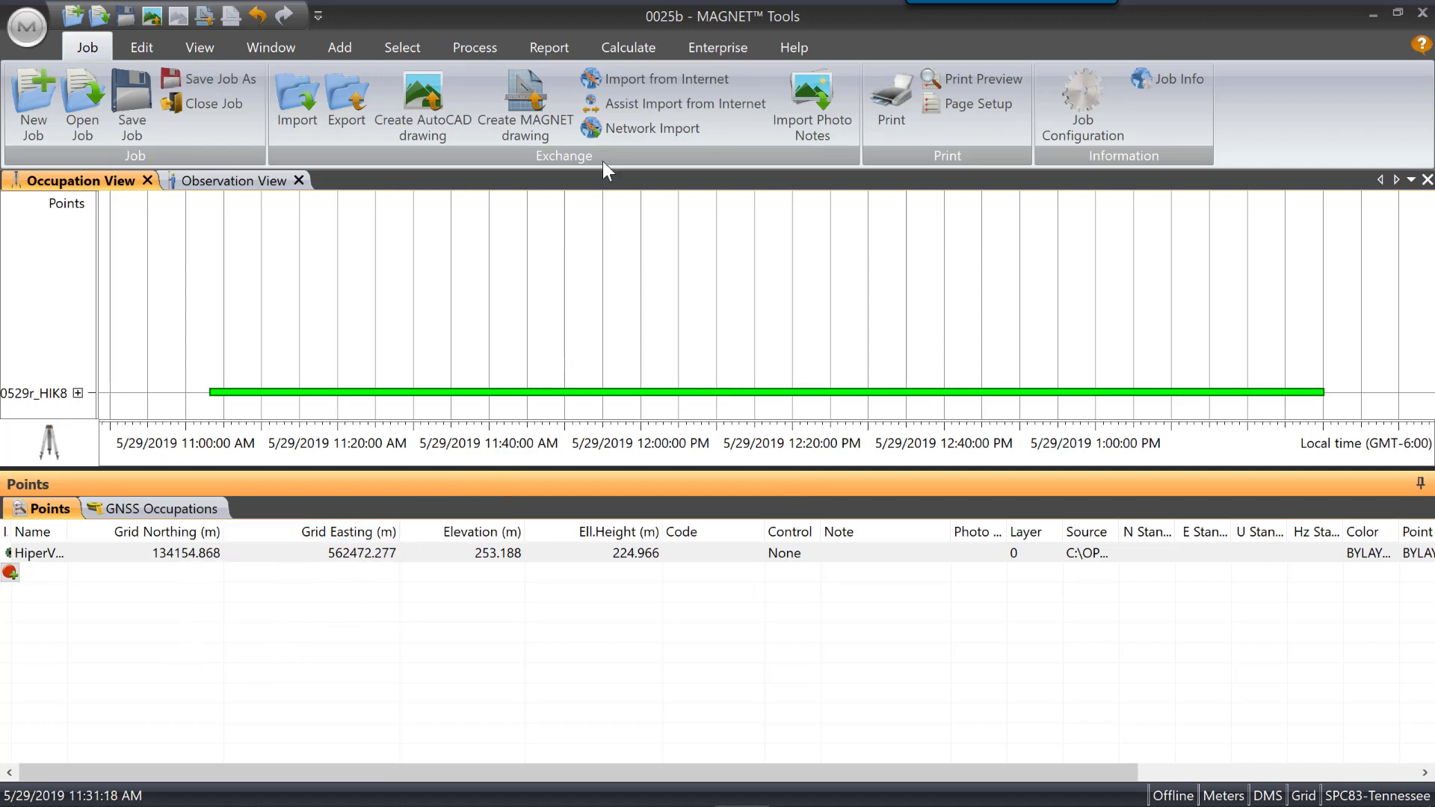
Step: Search the internet for reference station files within a 100 km radius of the receiver position, including precise ephemeris
click(635, 82)
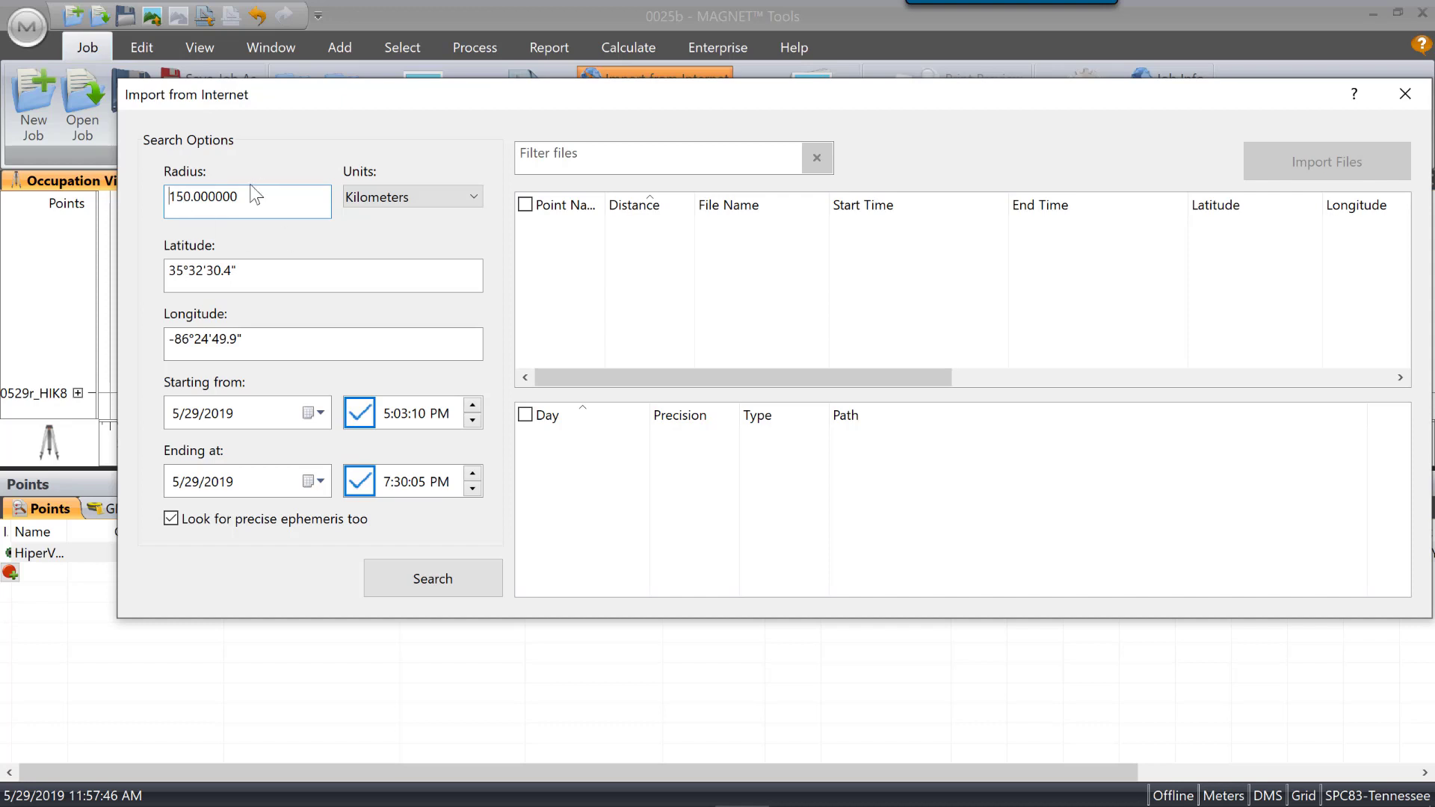
drag(248, 192, 93, 194)
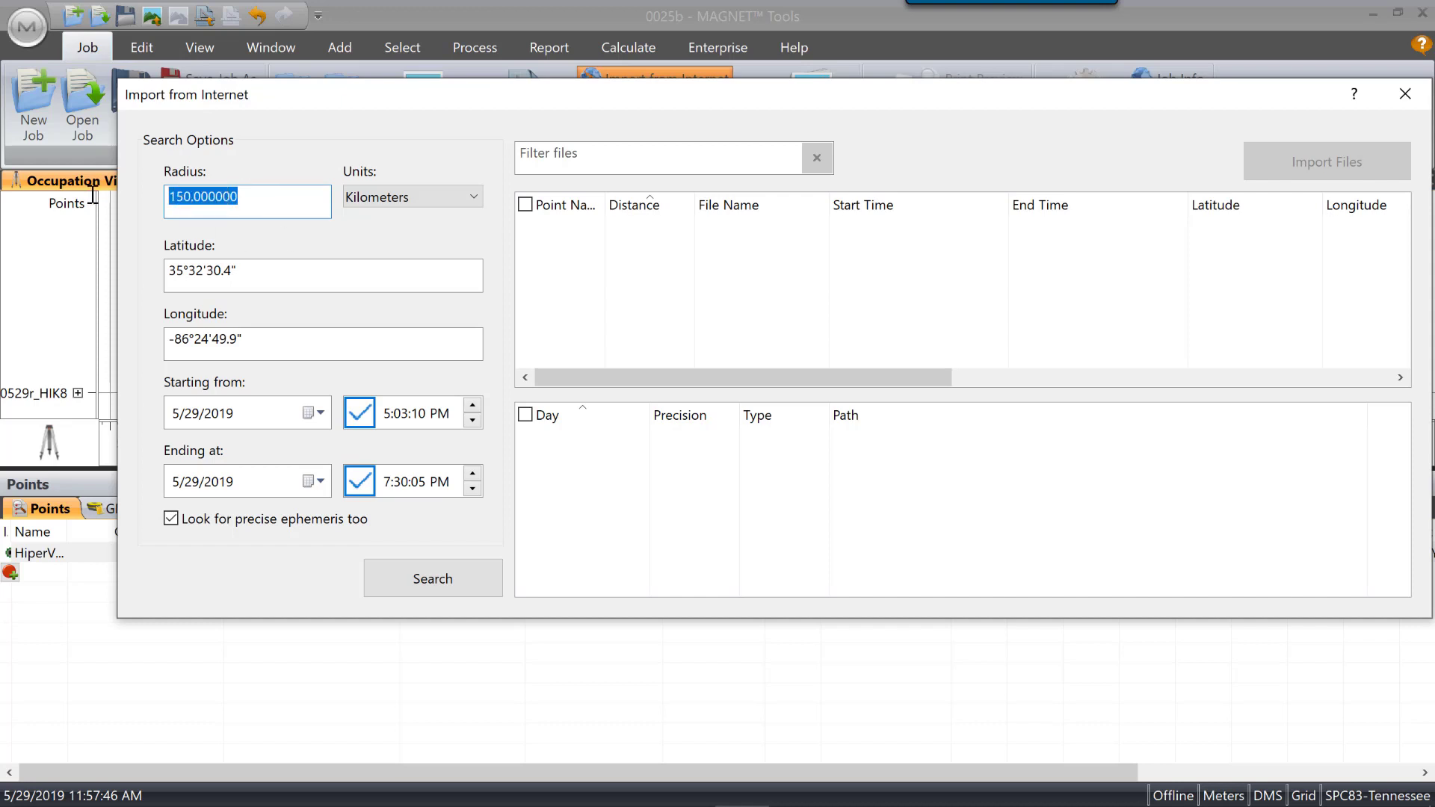
text(100)
key(Tab)
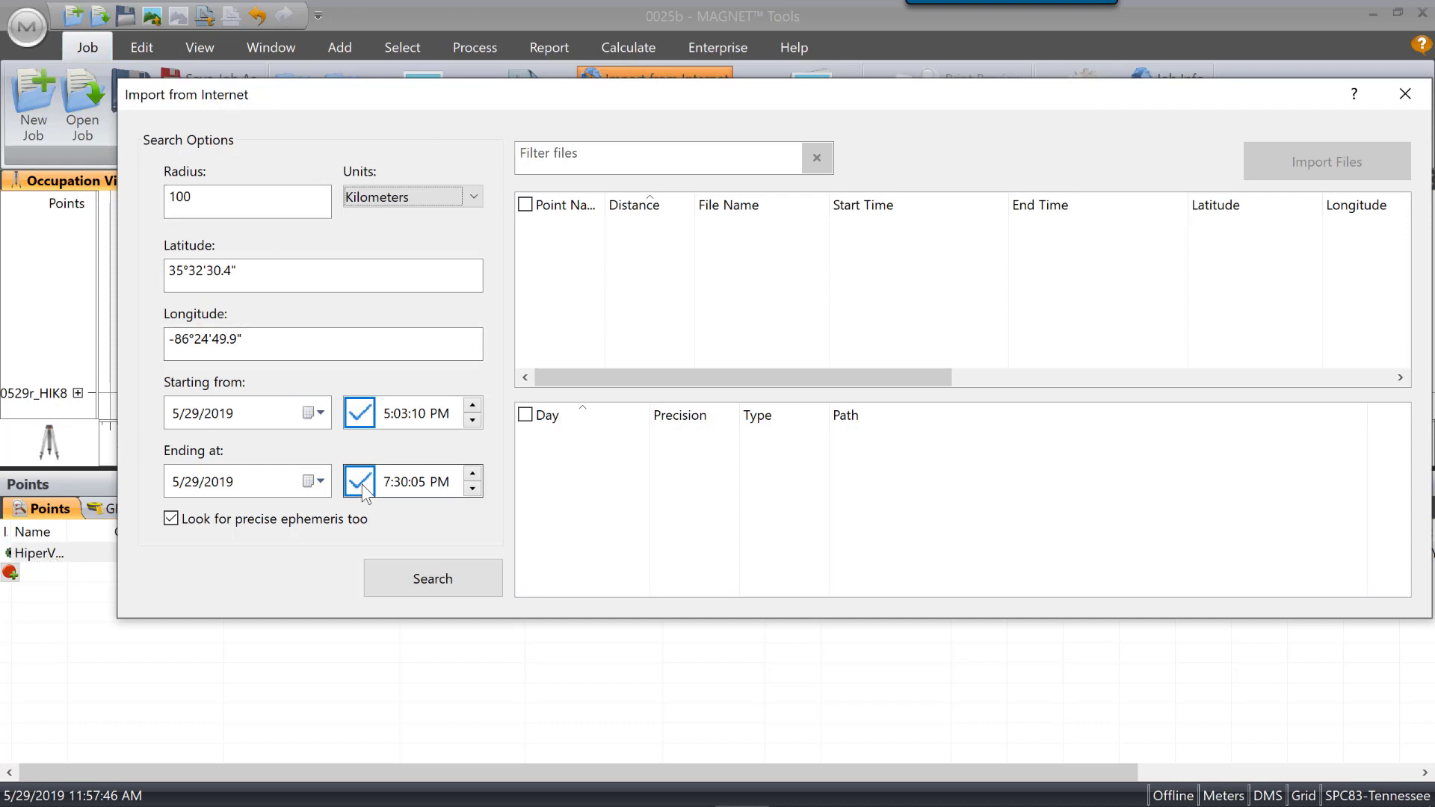
click(430, 578)
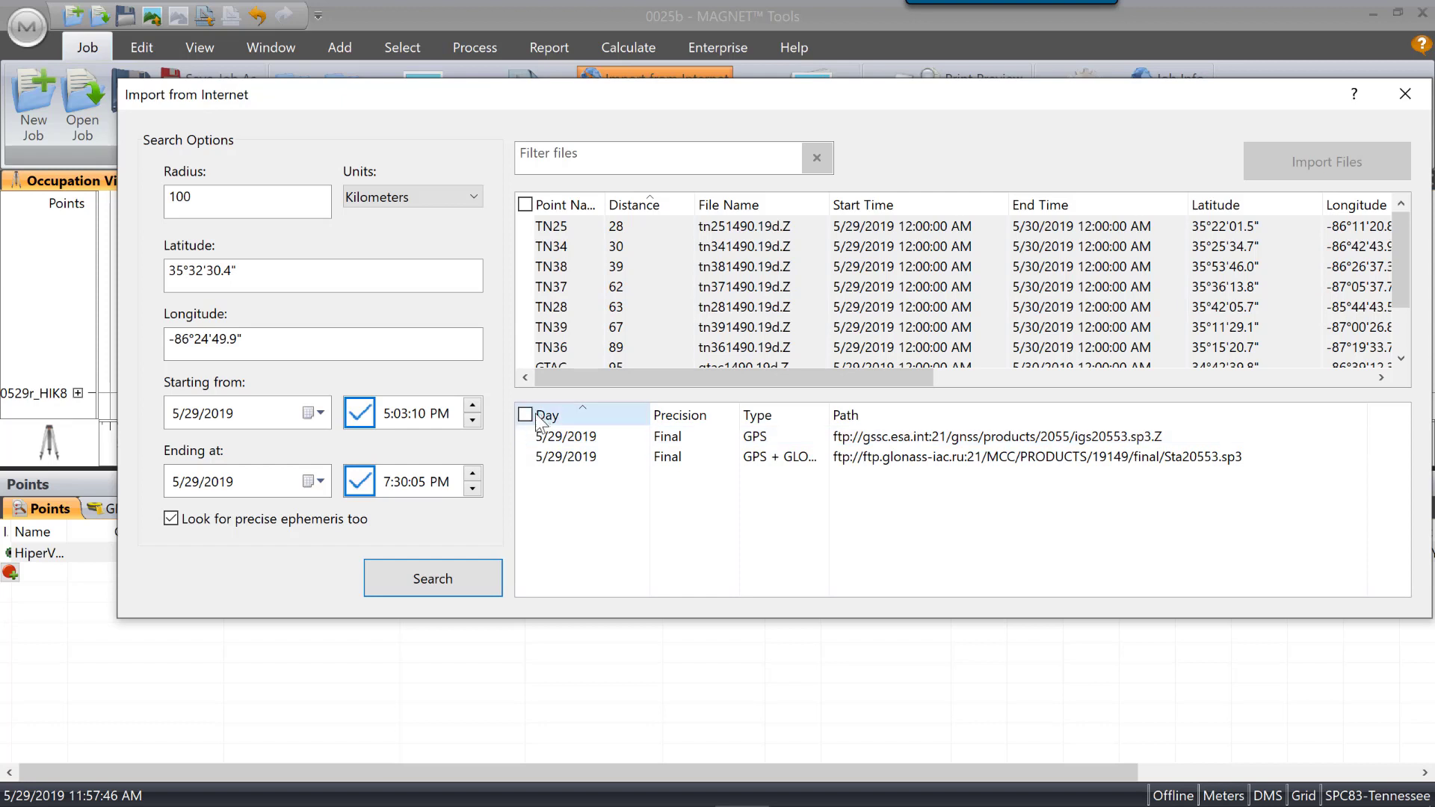
Step: Import the TN25, TN34 and TN38 station files together with both 5/29/2019 final precise ephemeris files
click(524, 226)
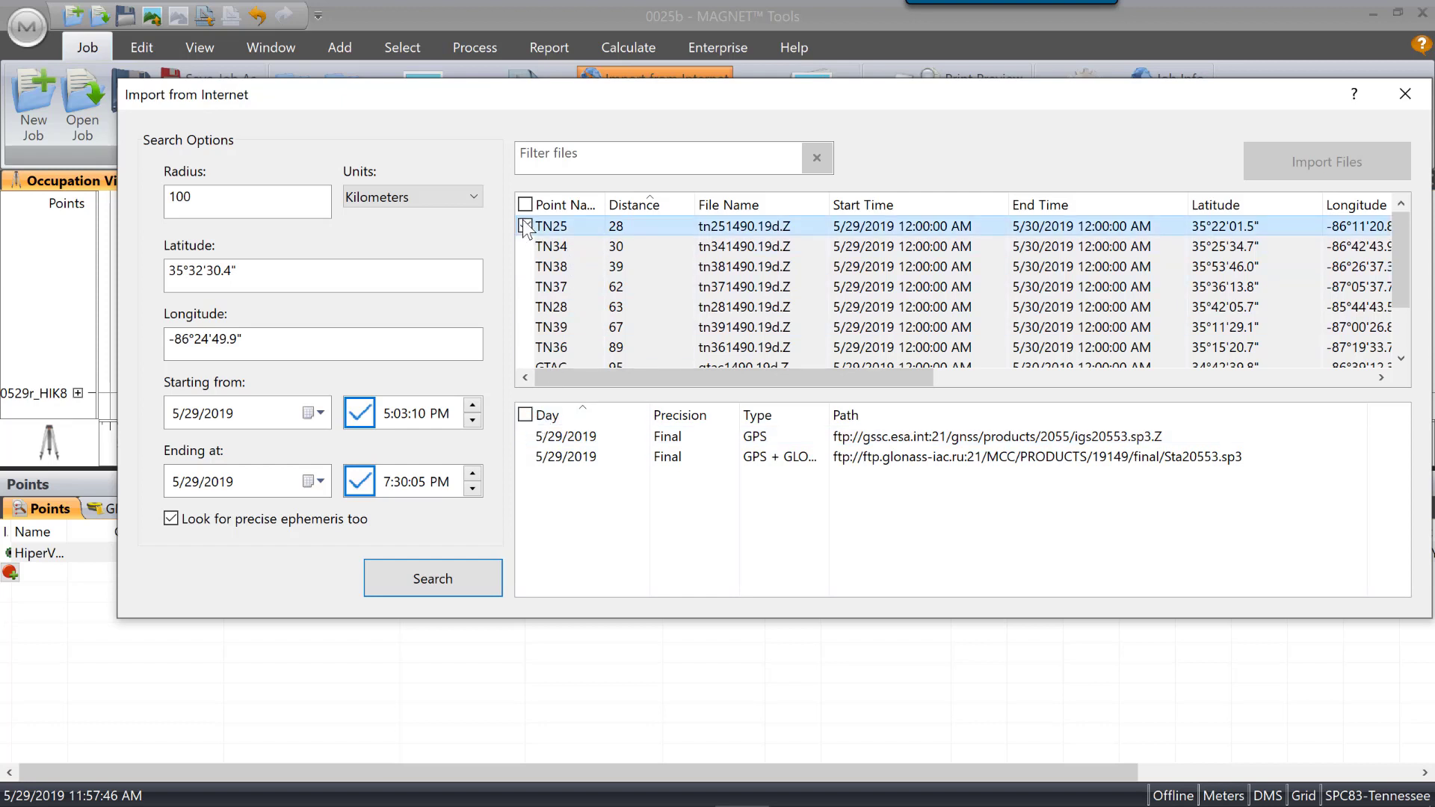
click(525, 247)
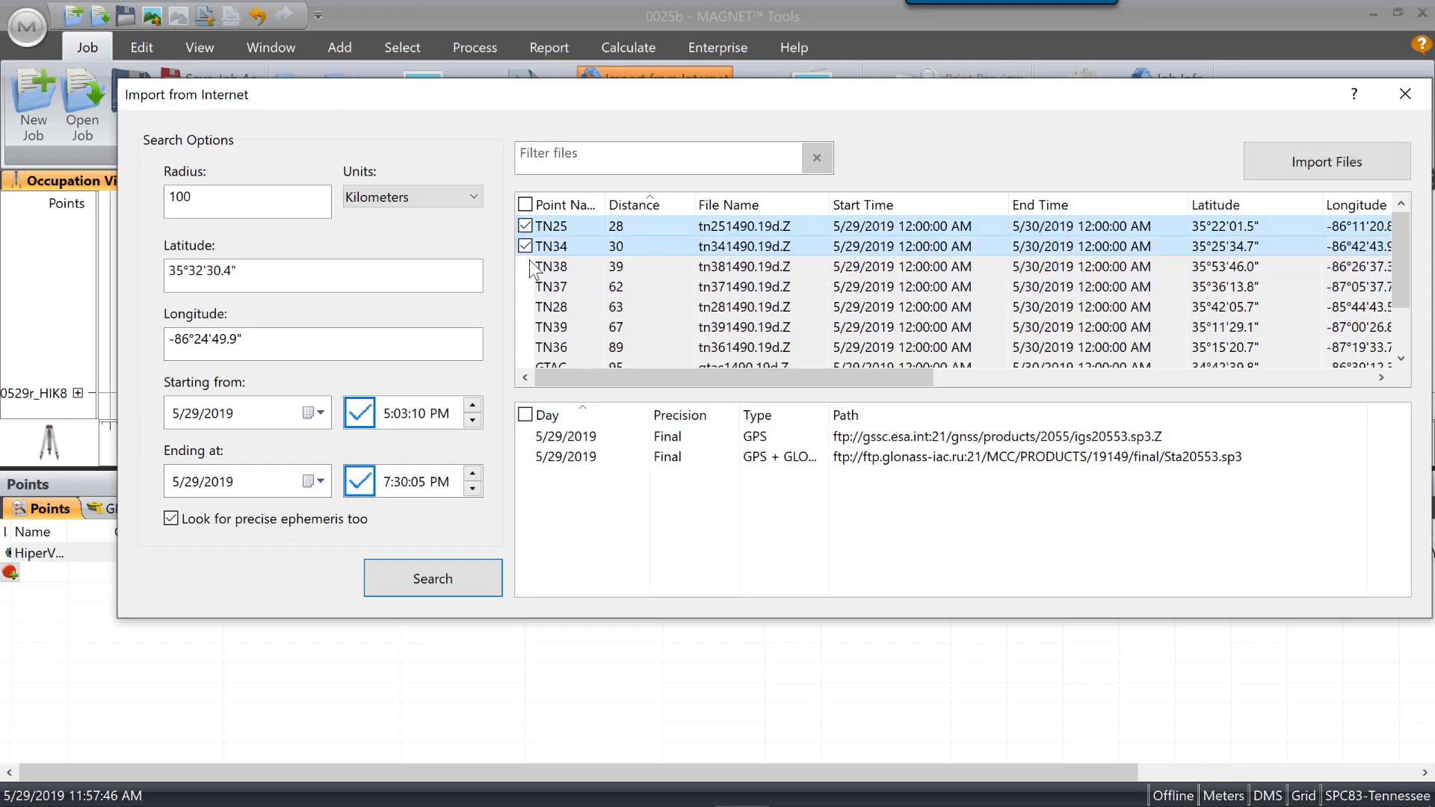
click(525, 267)
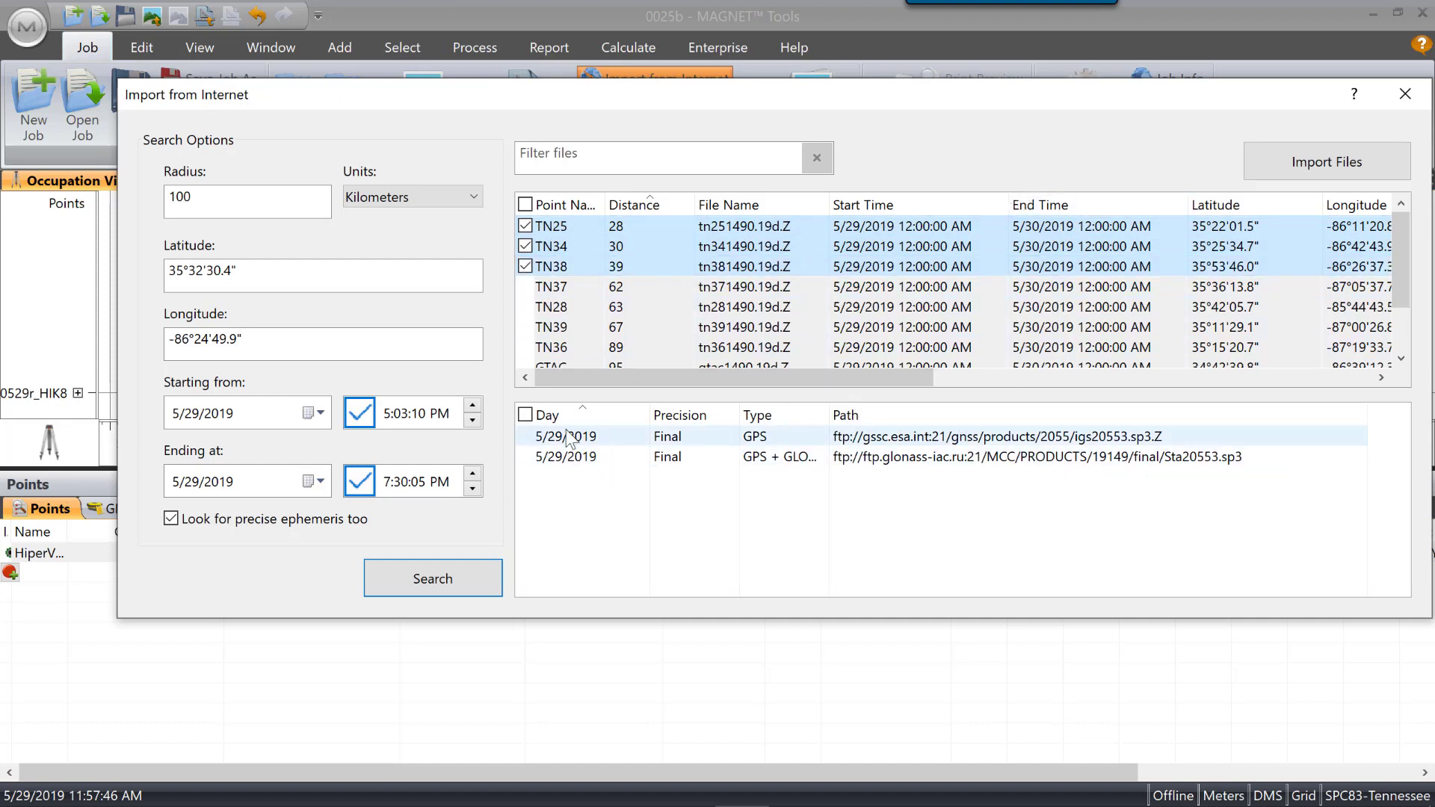
click(525, 415)
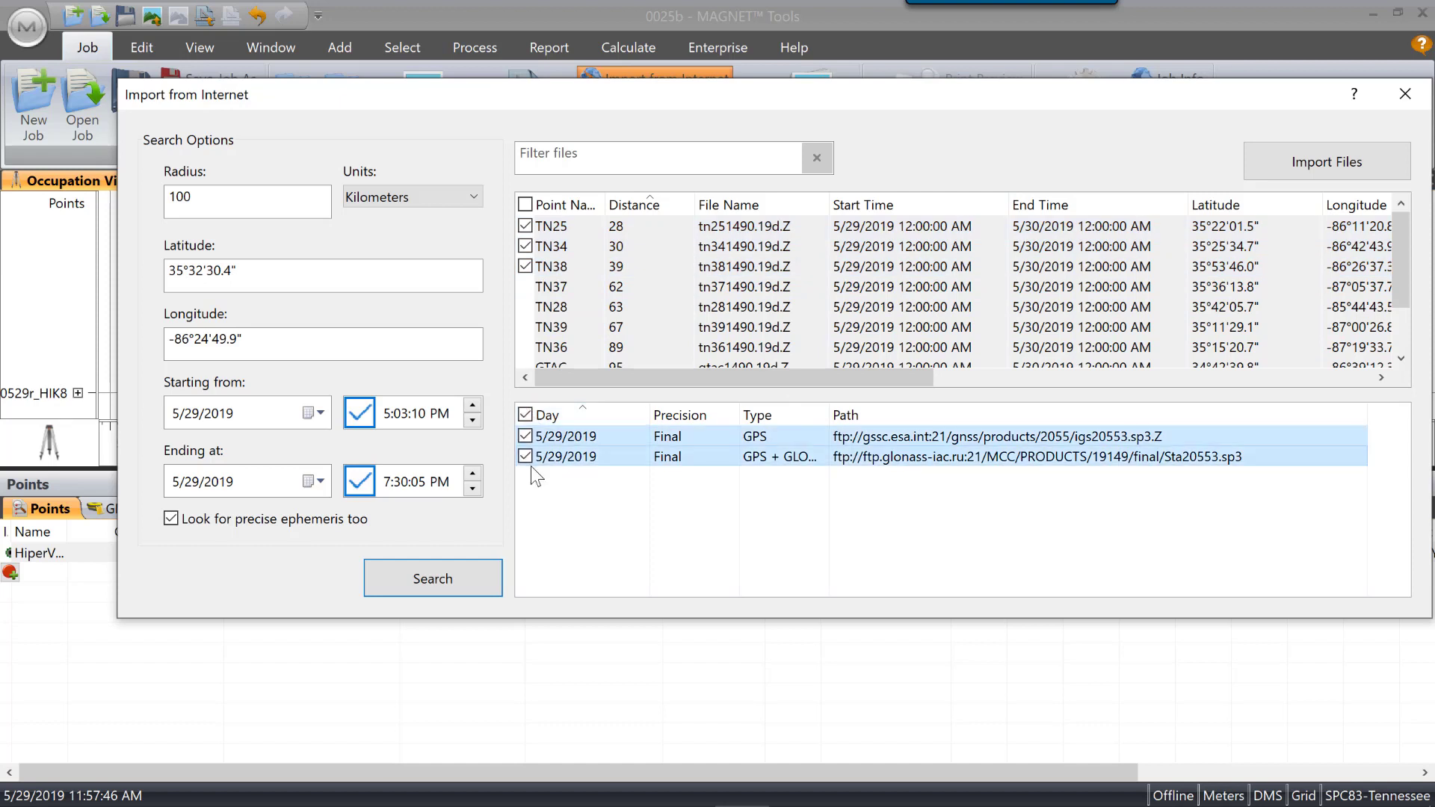
mouse_move(1210, 238)
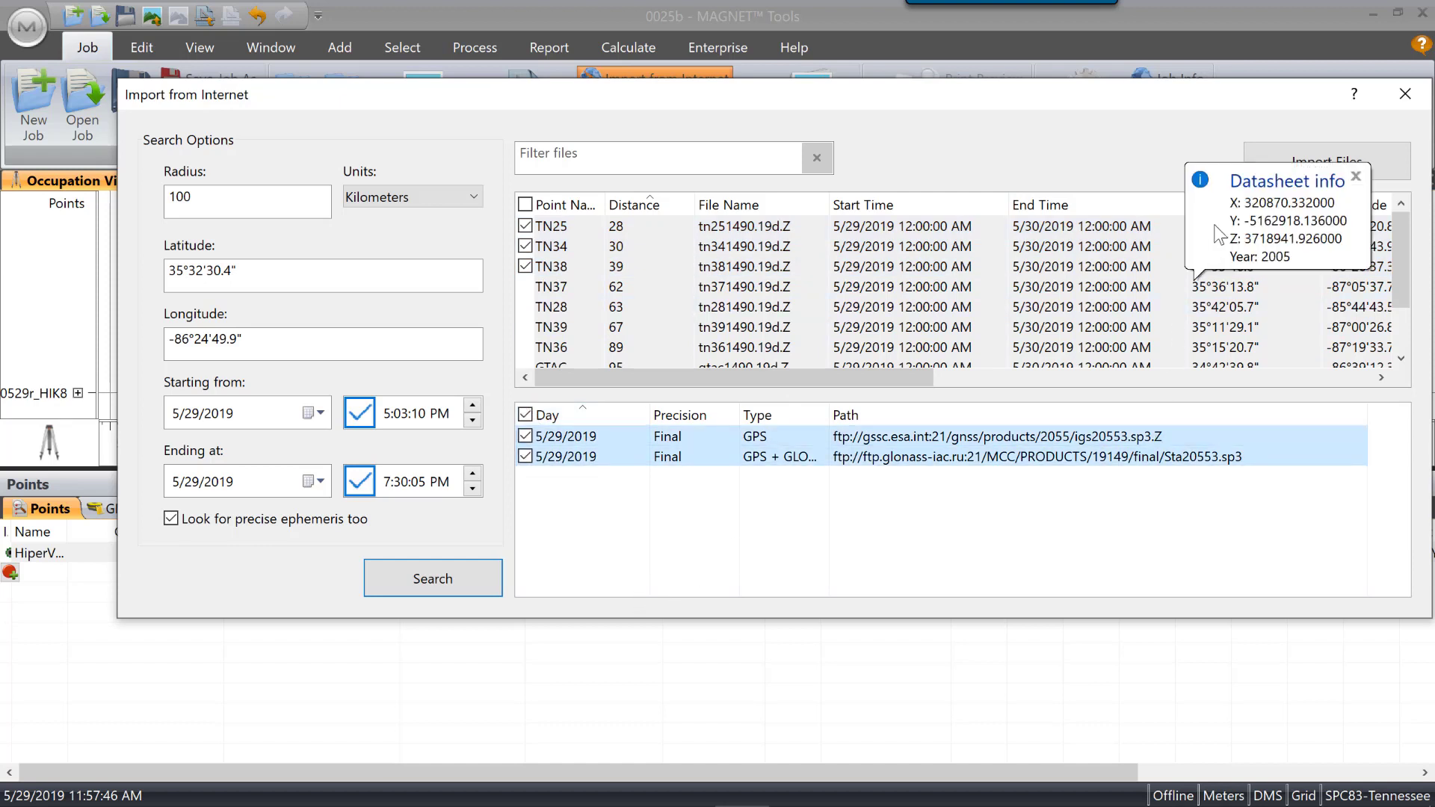
click(1389, 160)
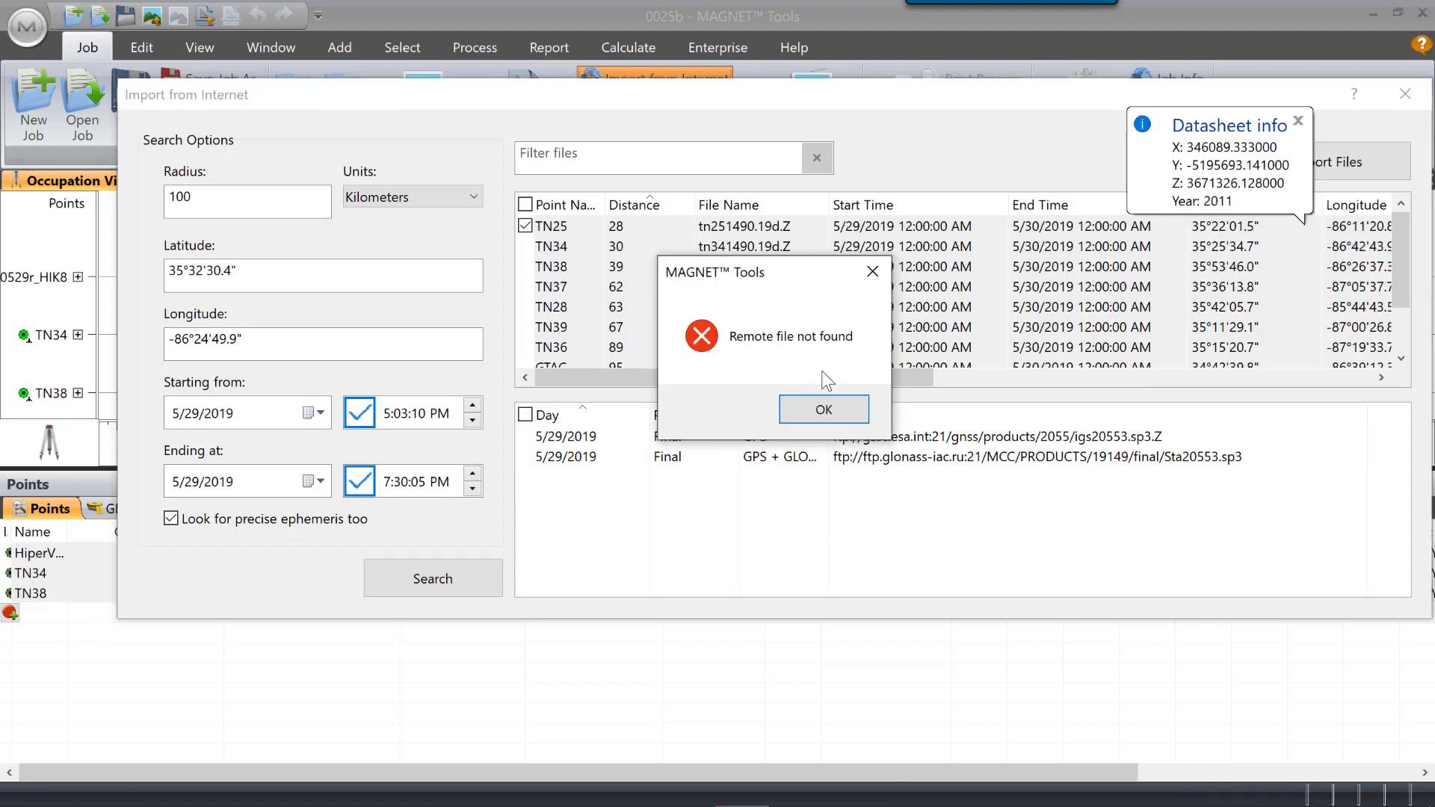
click(823, 408)
Step: Deselect TN25, import the TN37 station file instead, and close the internet import
click(525, 226)
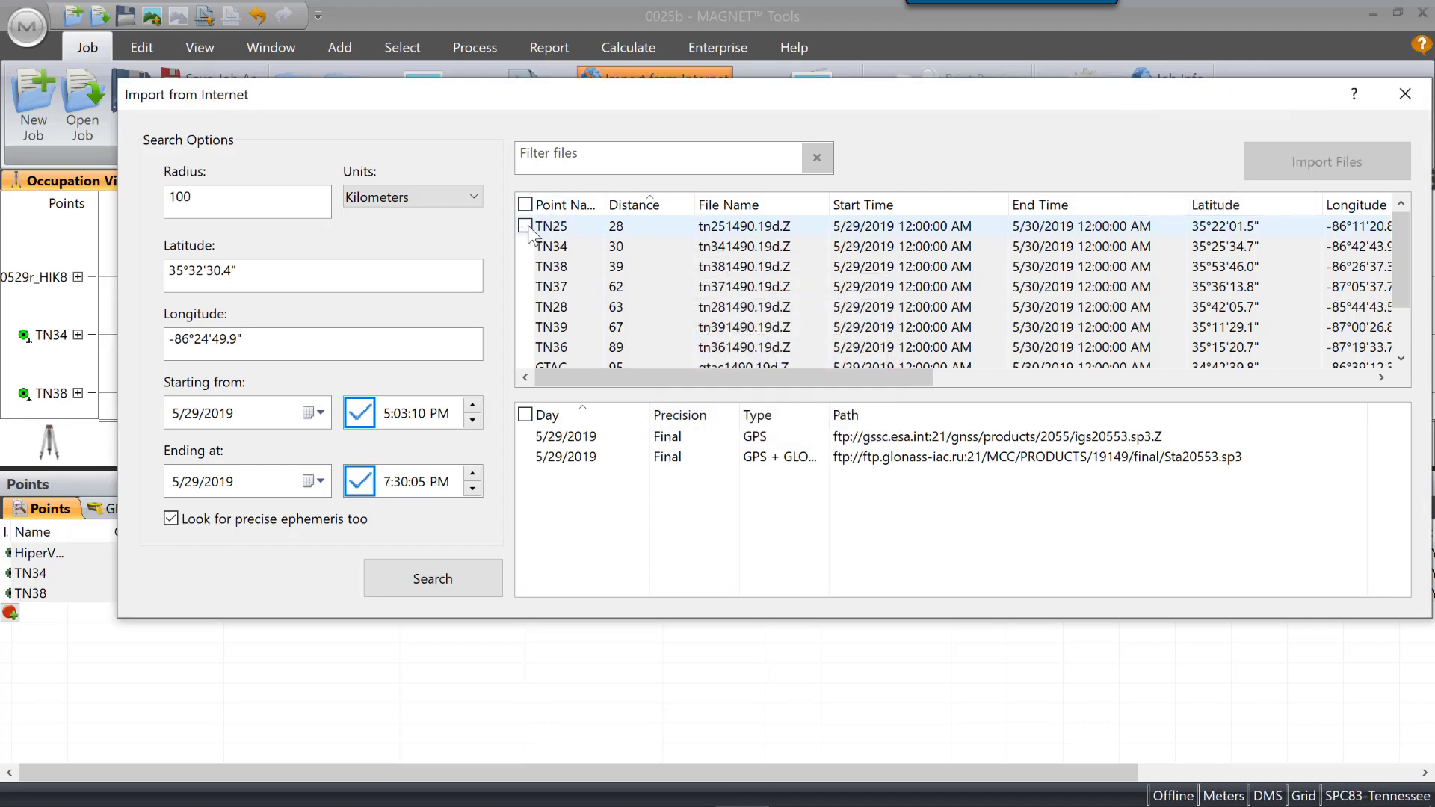
click(525, 287)
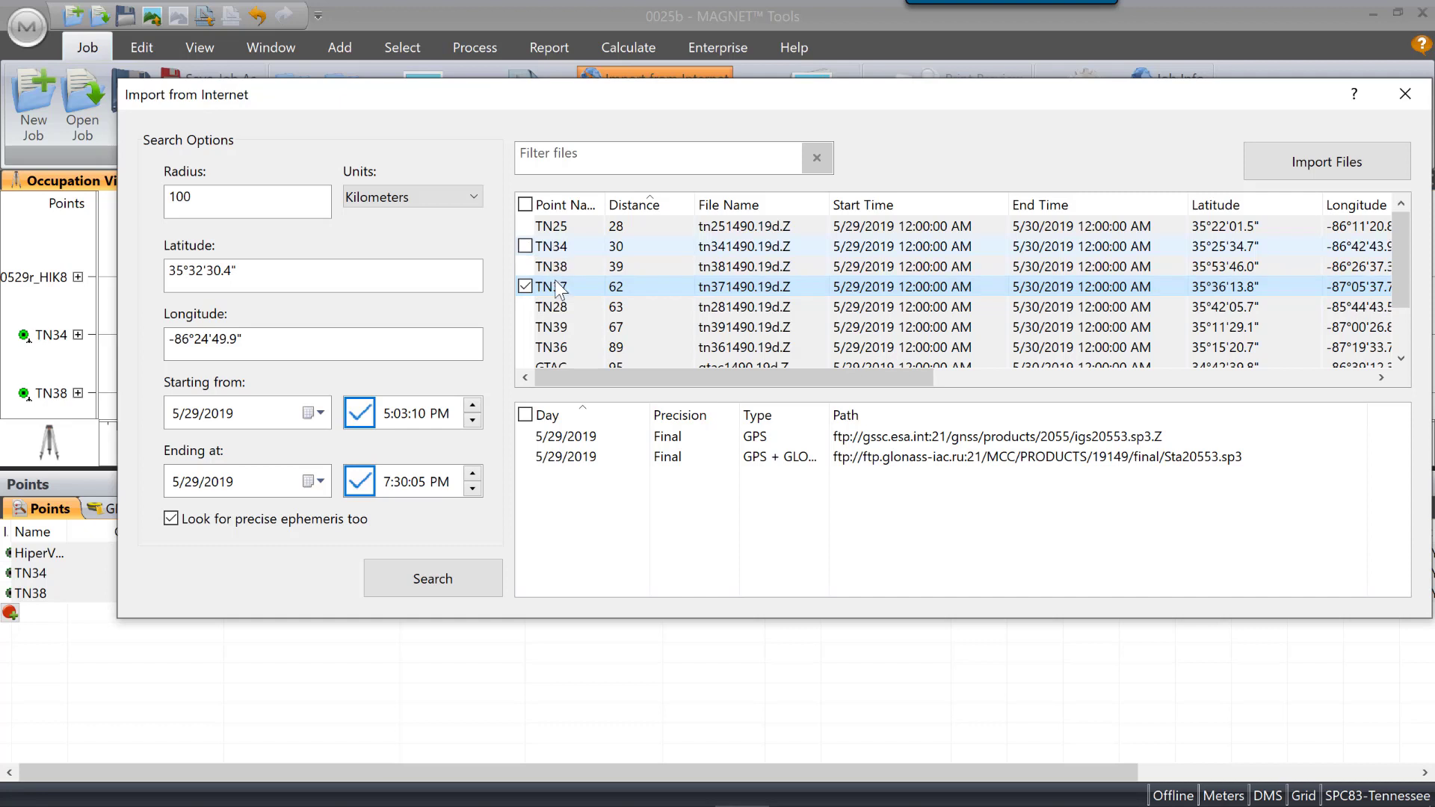
click(1382, 163)
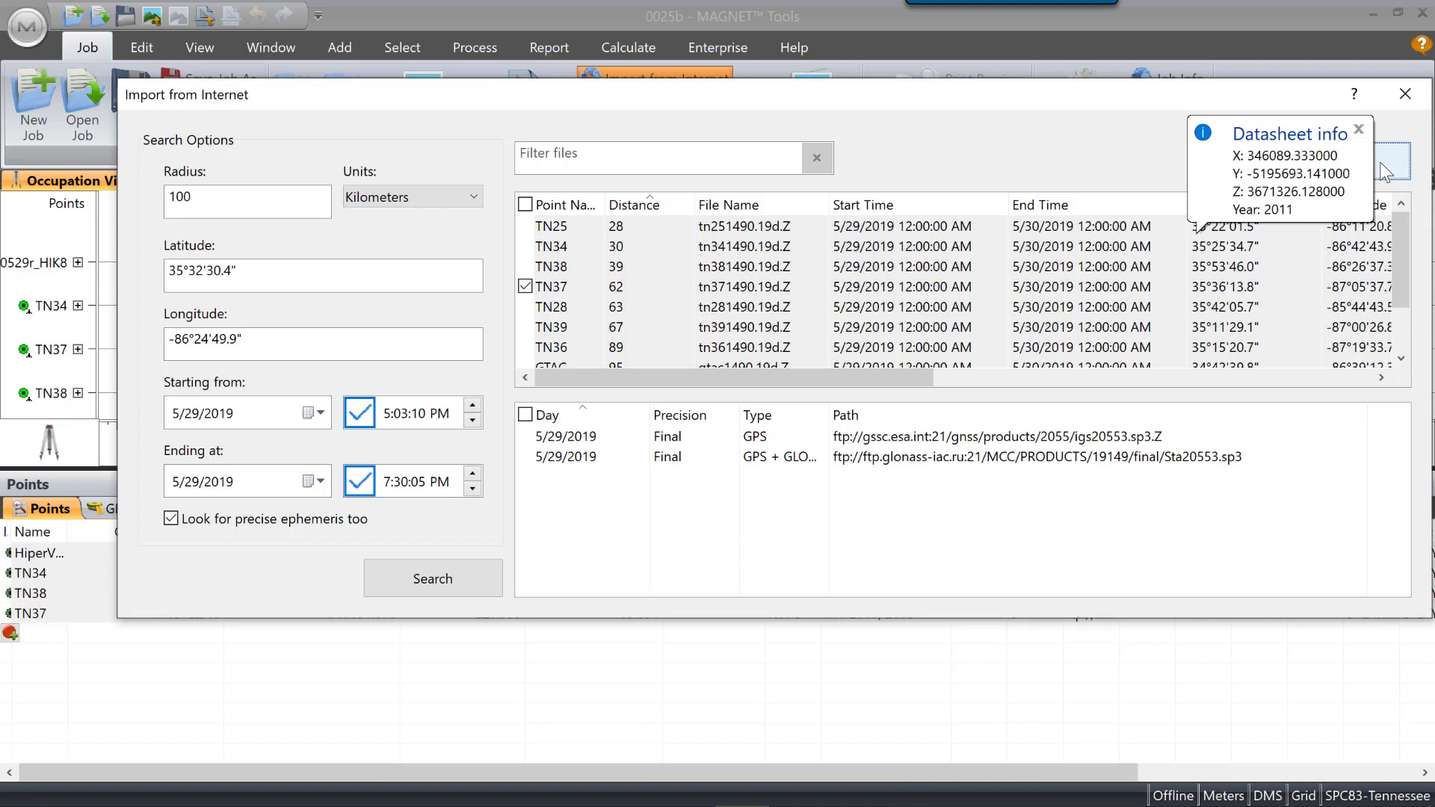
click(1408, 102)
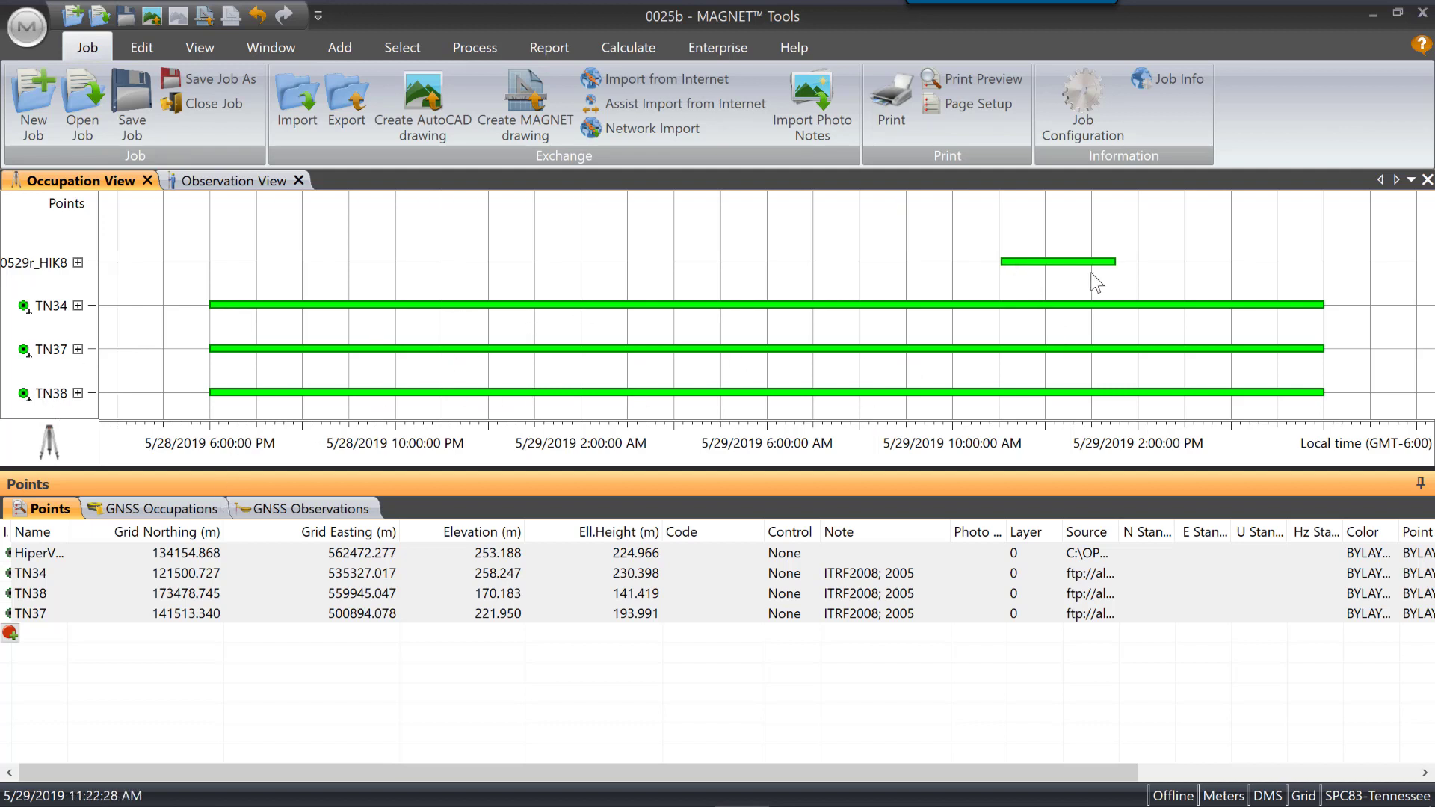
Step: Show the Observation View and set up a file import from the OPUS folder's GPS DATA SHEETS subfolder in NGS Datasheet format
click(233, 180)
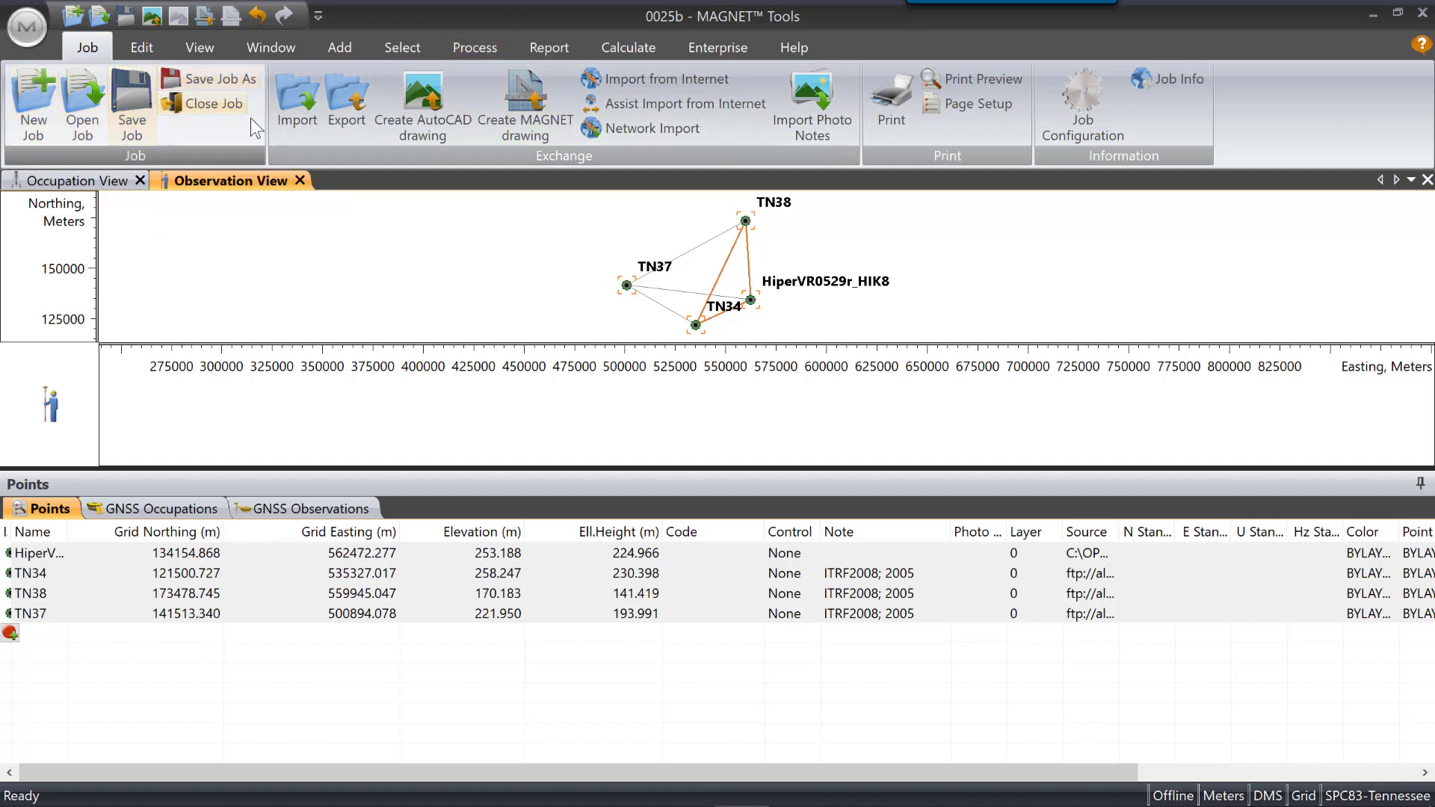
click(297, 105)
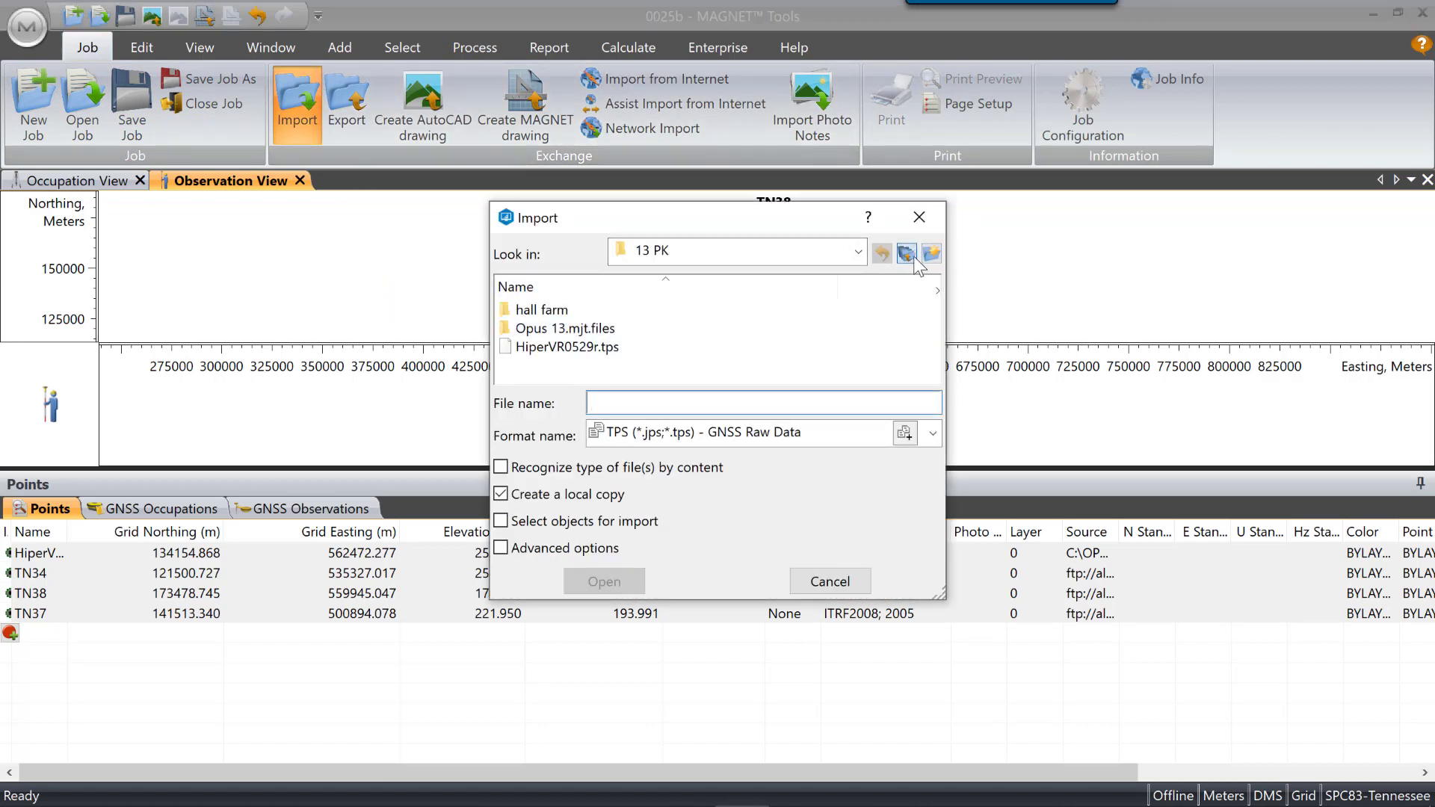
click(913, 255)
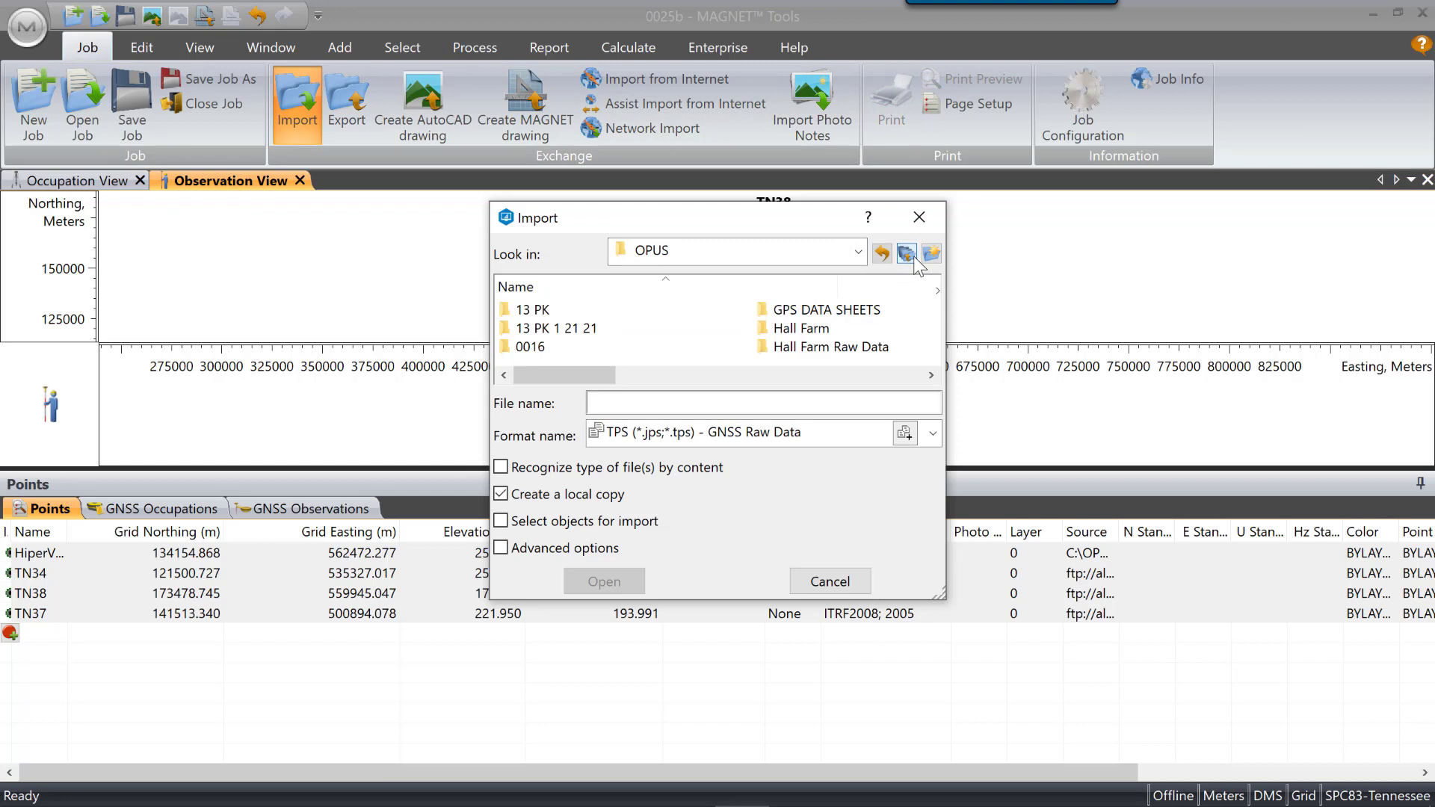
click(815, 312)
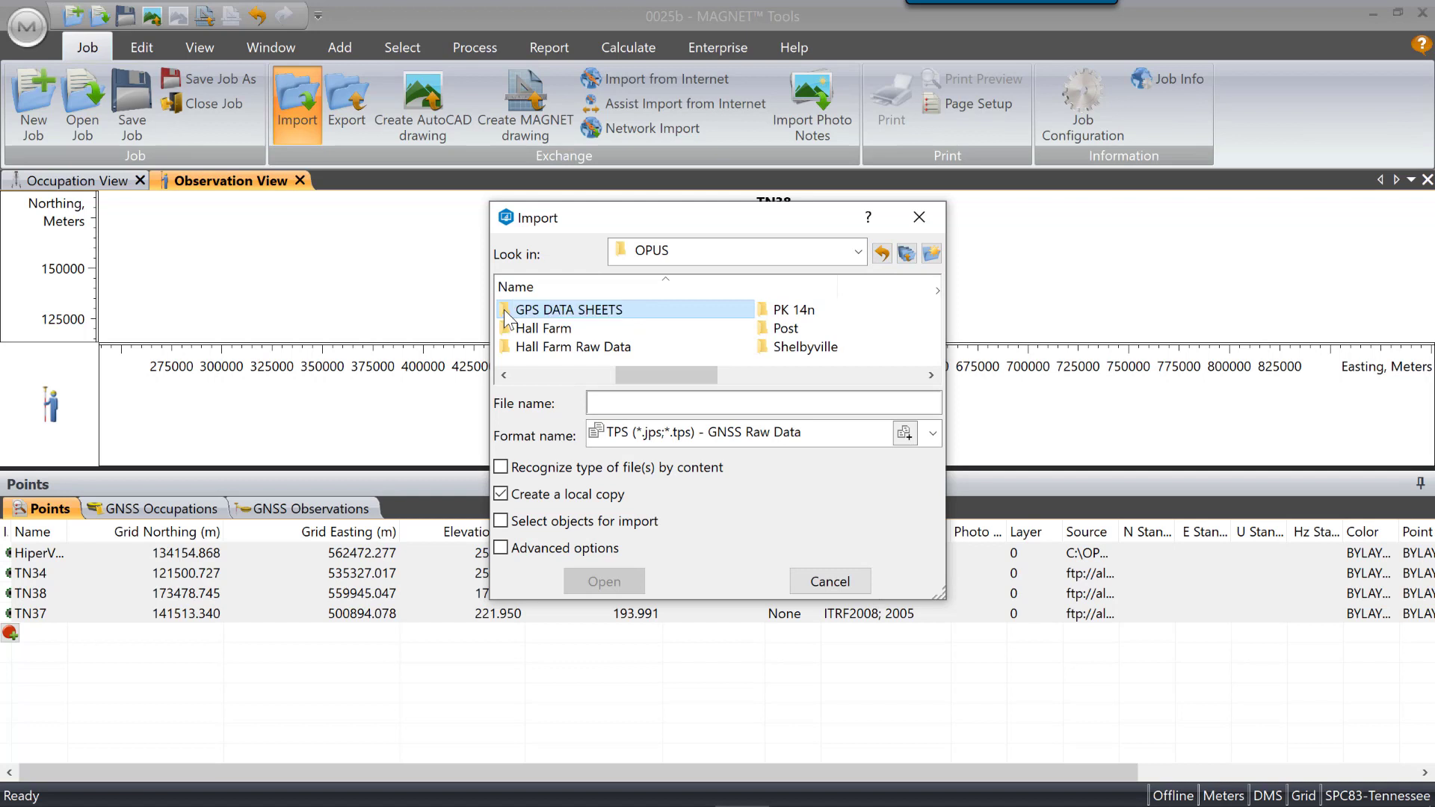
double_click(506, 314)
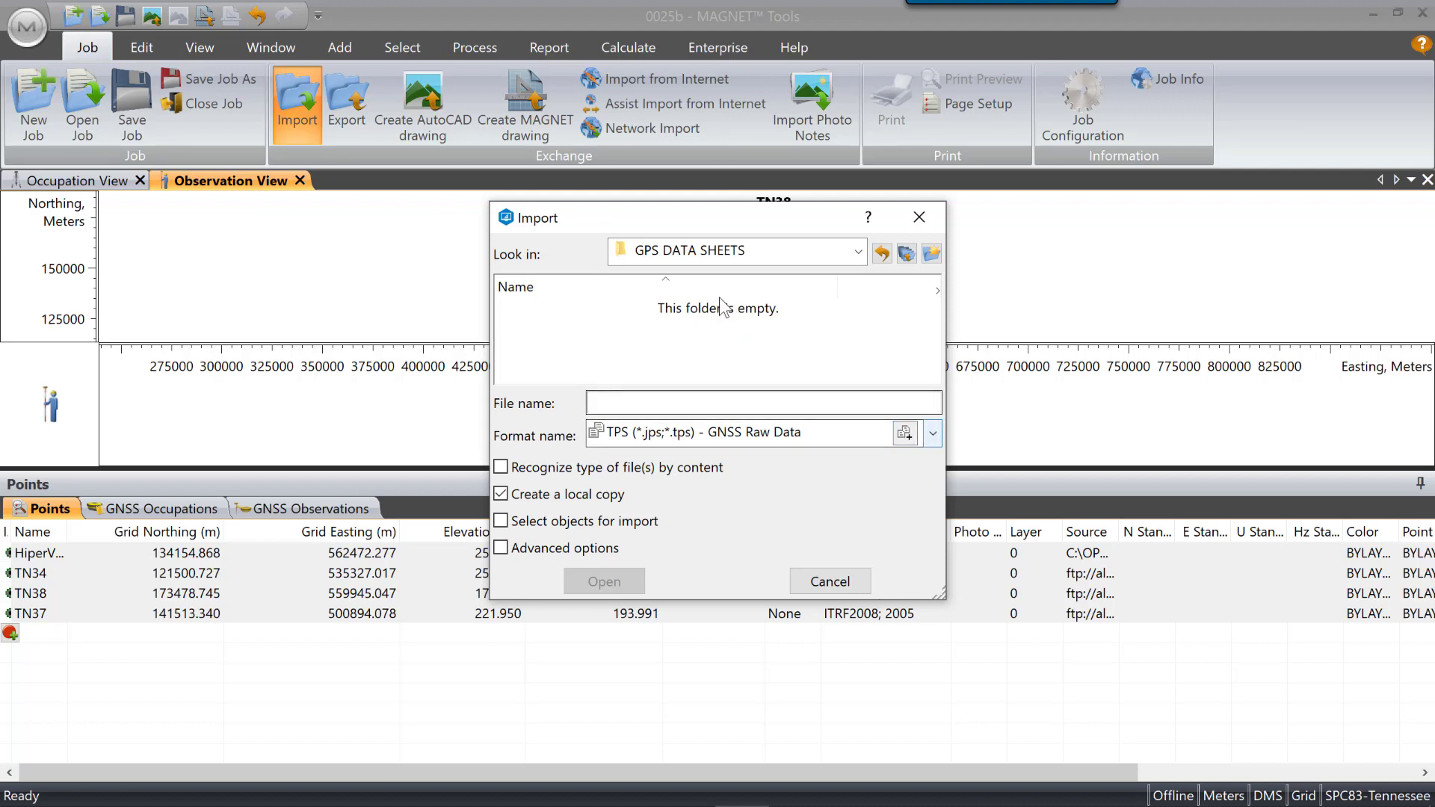
click(933, 434)
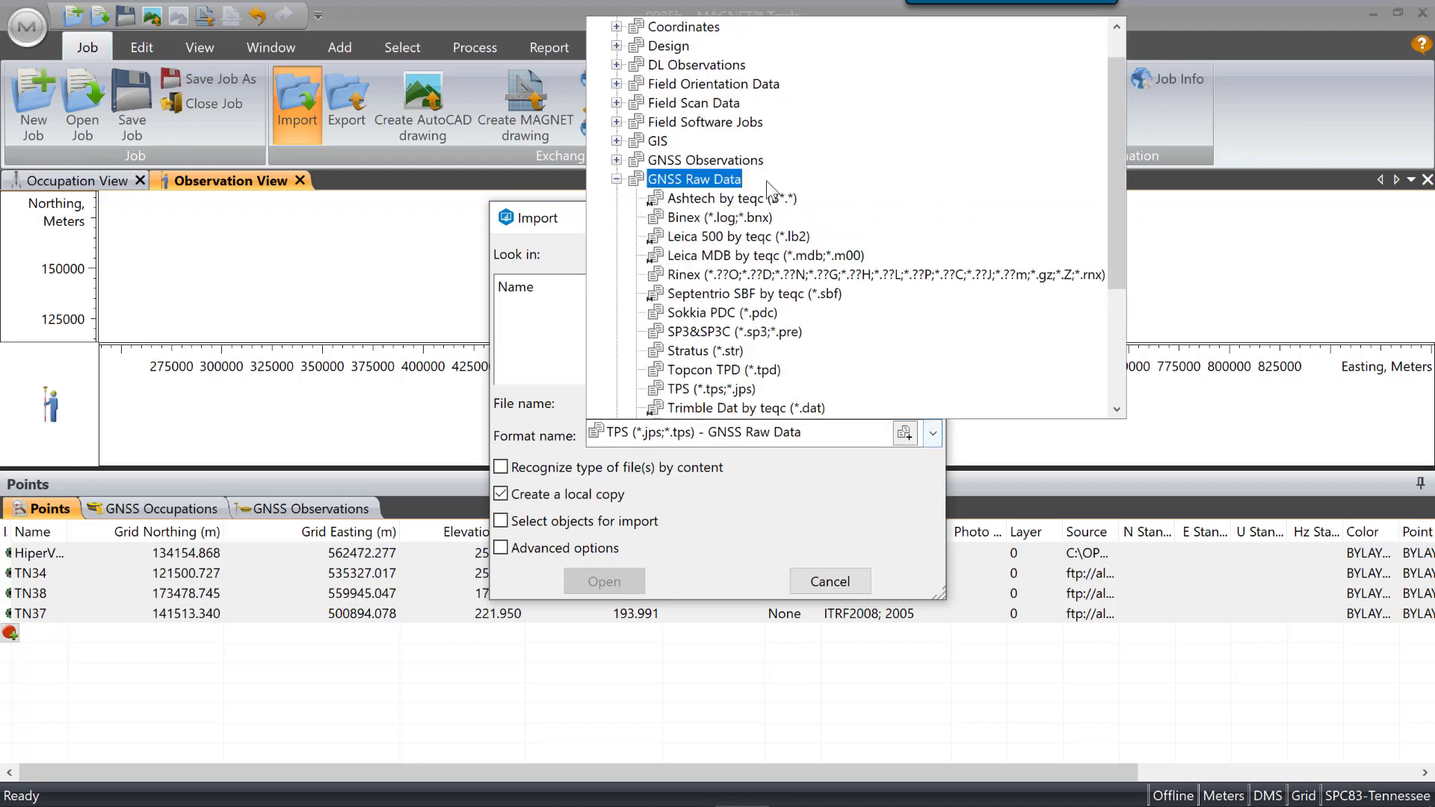
click(615, 27)
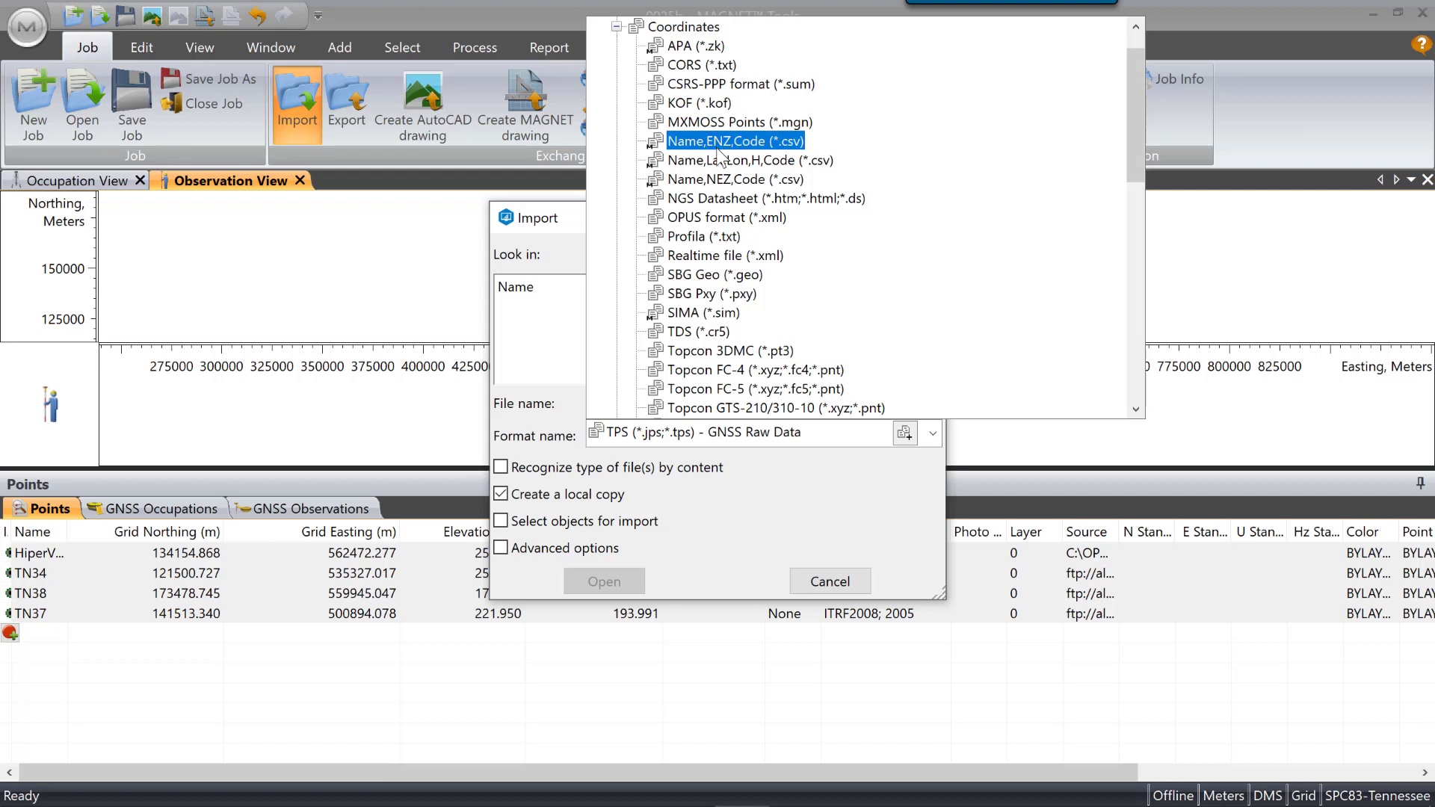
click(736, 201)
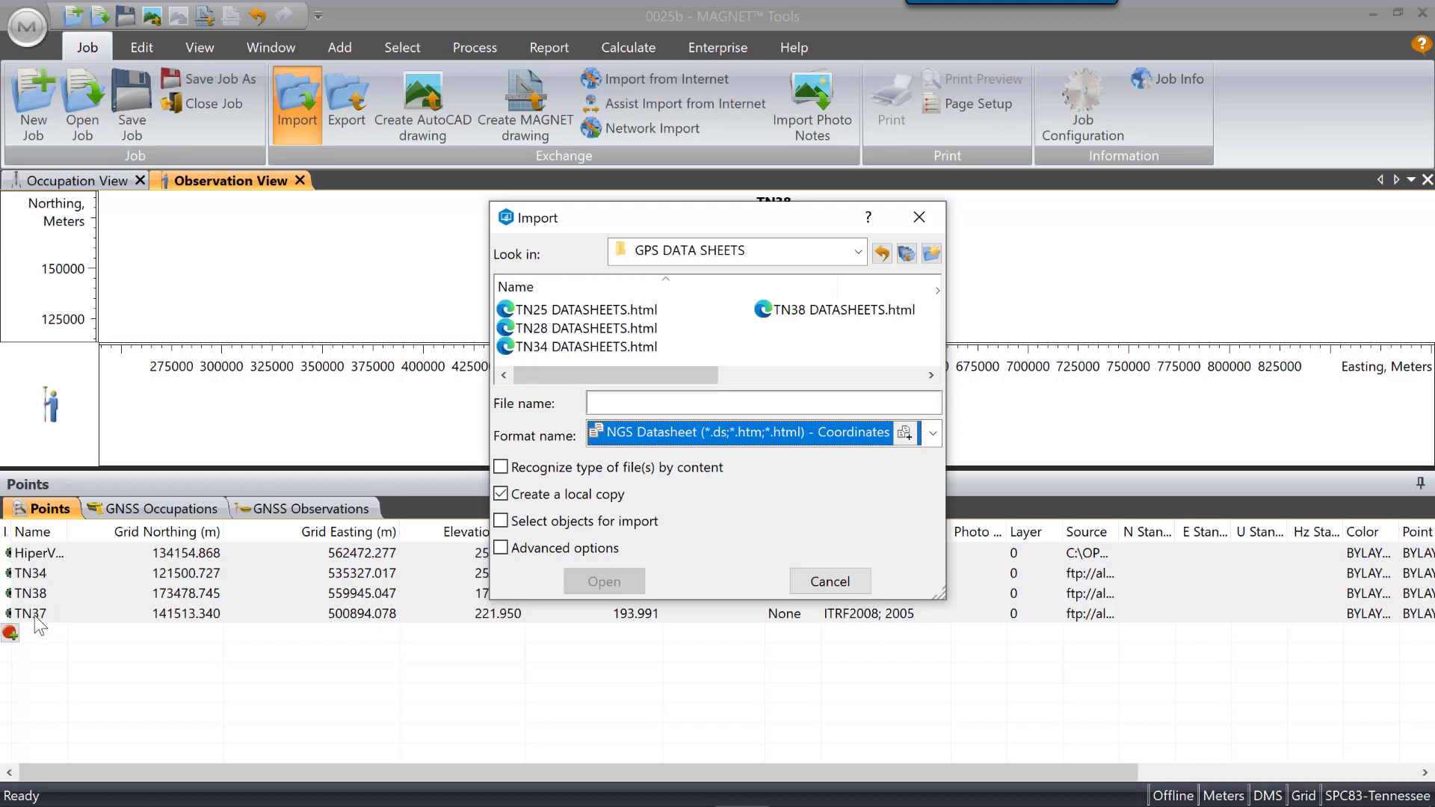
Step: Import TN34 DATASHEETS.html and TN38 DATASHEETS.html as control coordinates for those two stations
drag(639, 372, 710, 380)
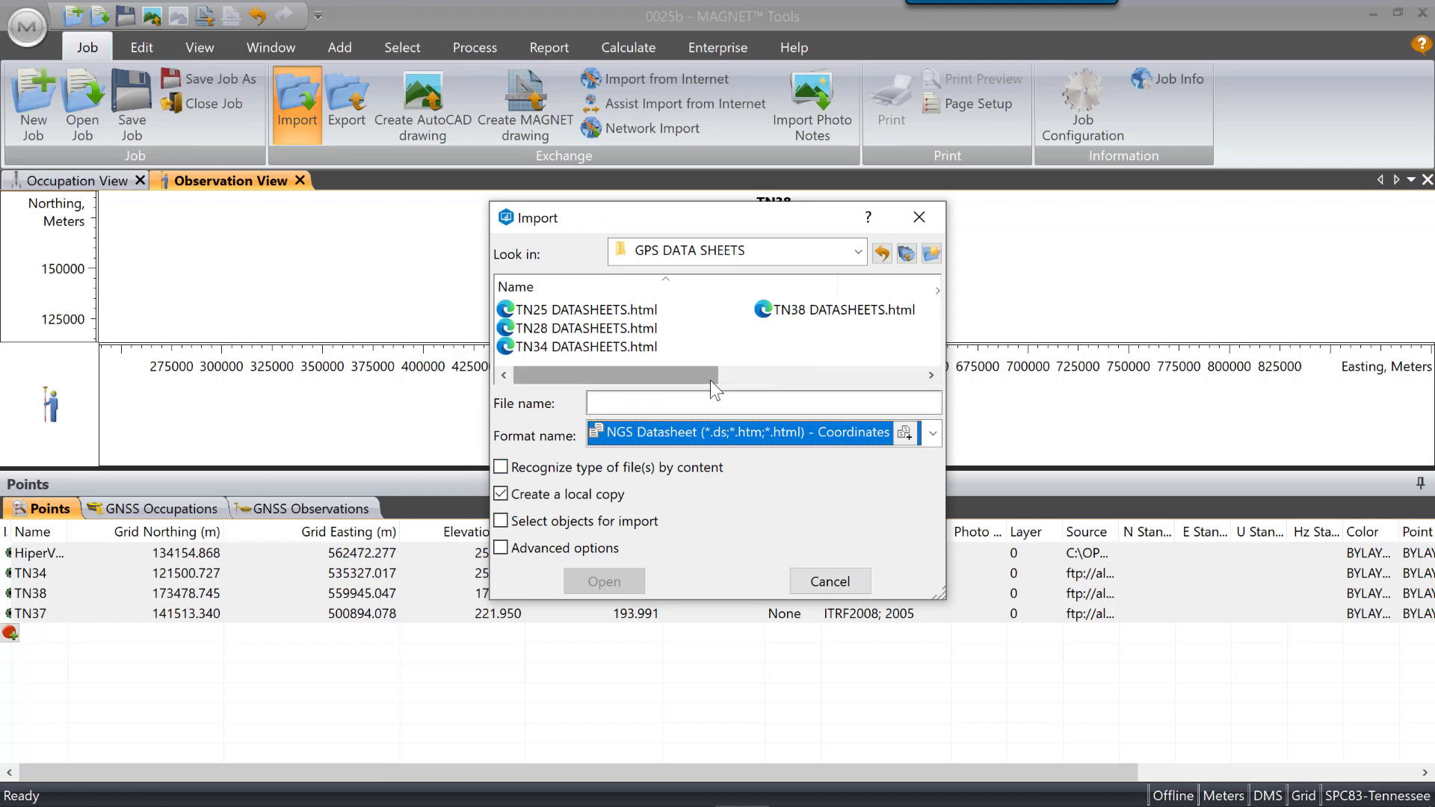
click(853, 375)
drag(814, 375, 576, 373)
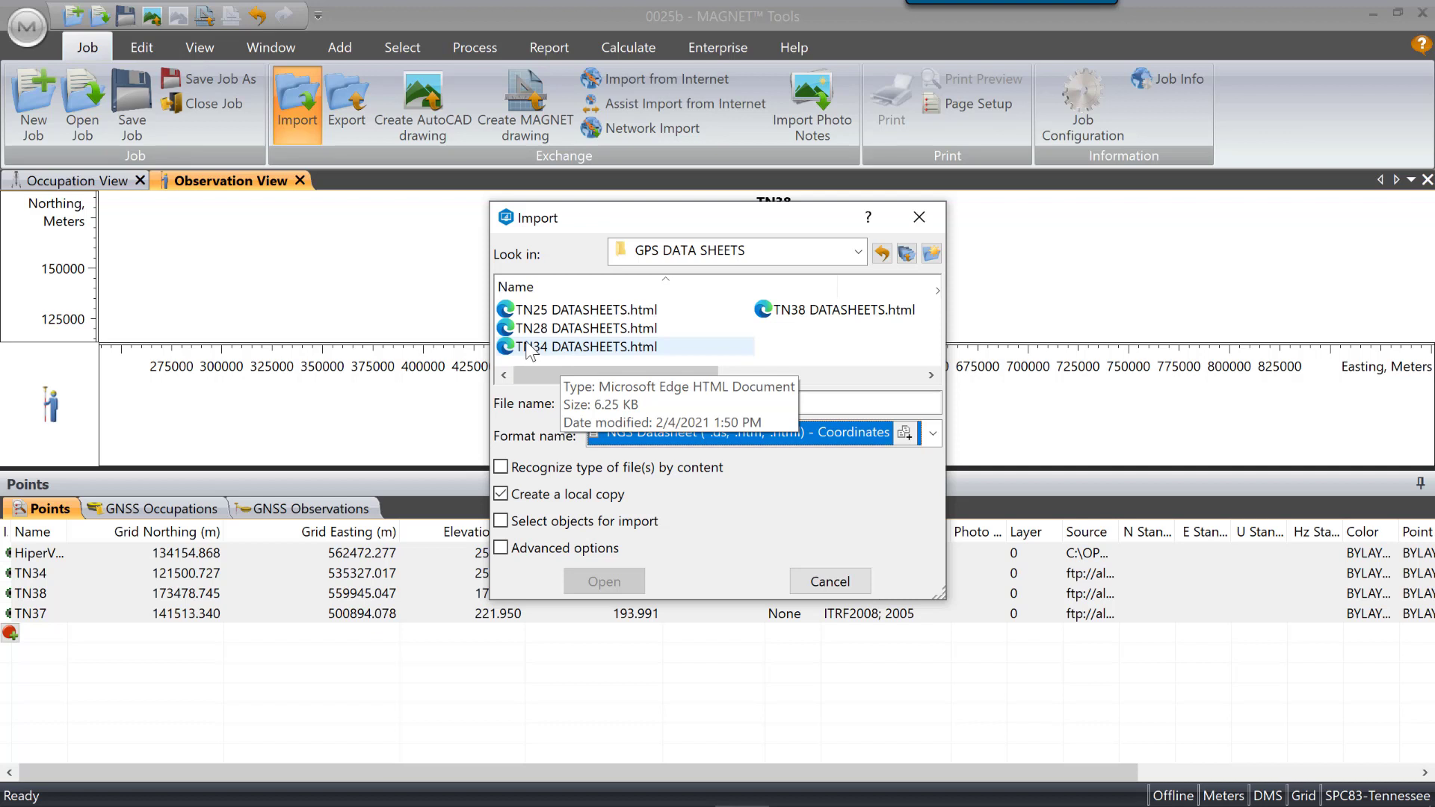
click(529, 349)
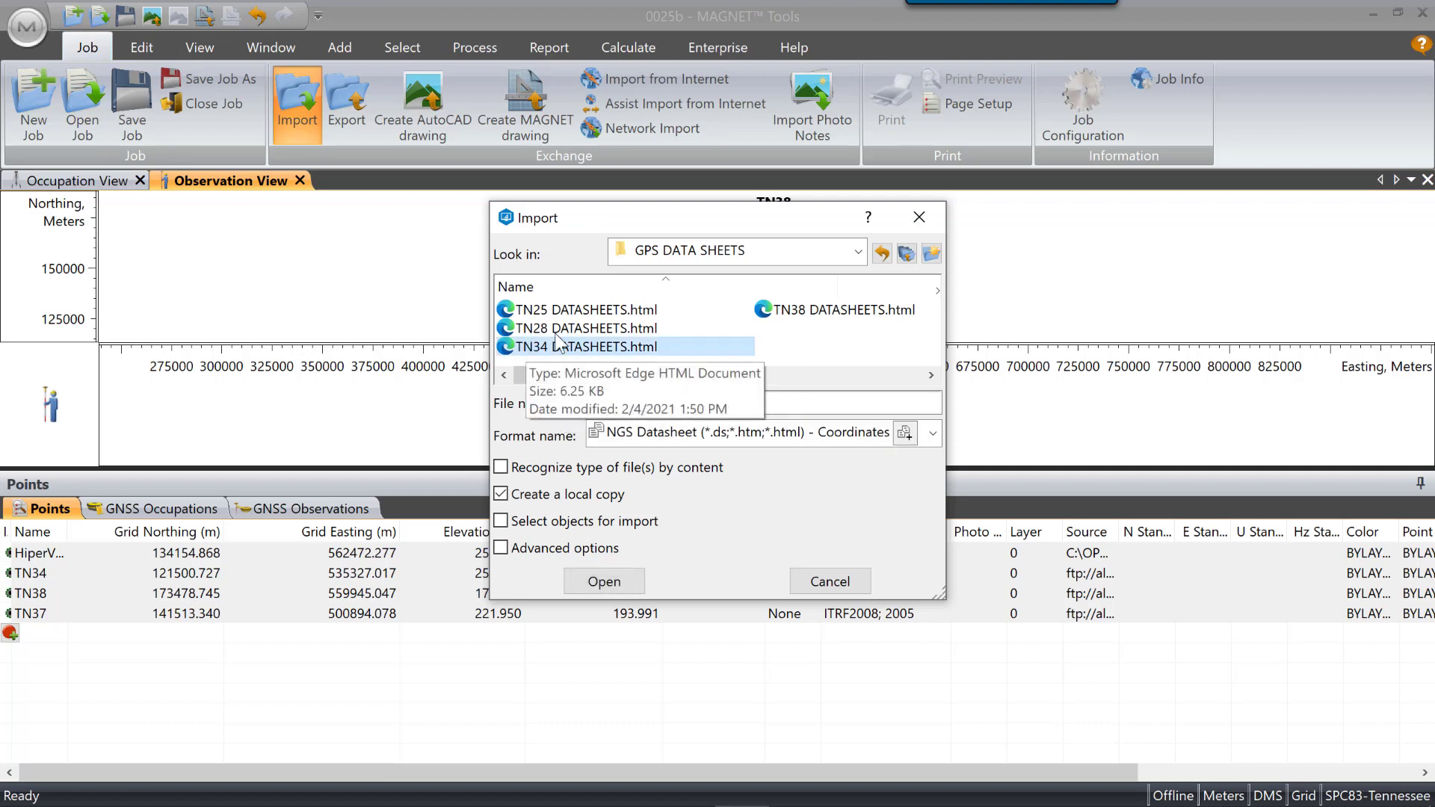
ctrl+click(795, 309)
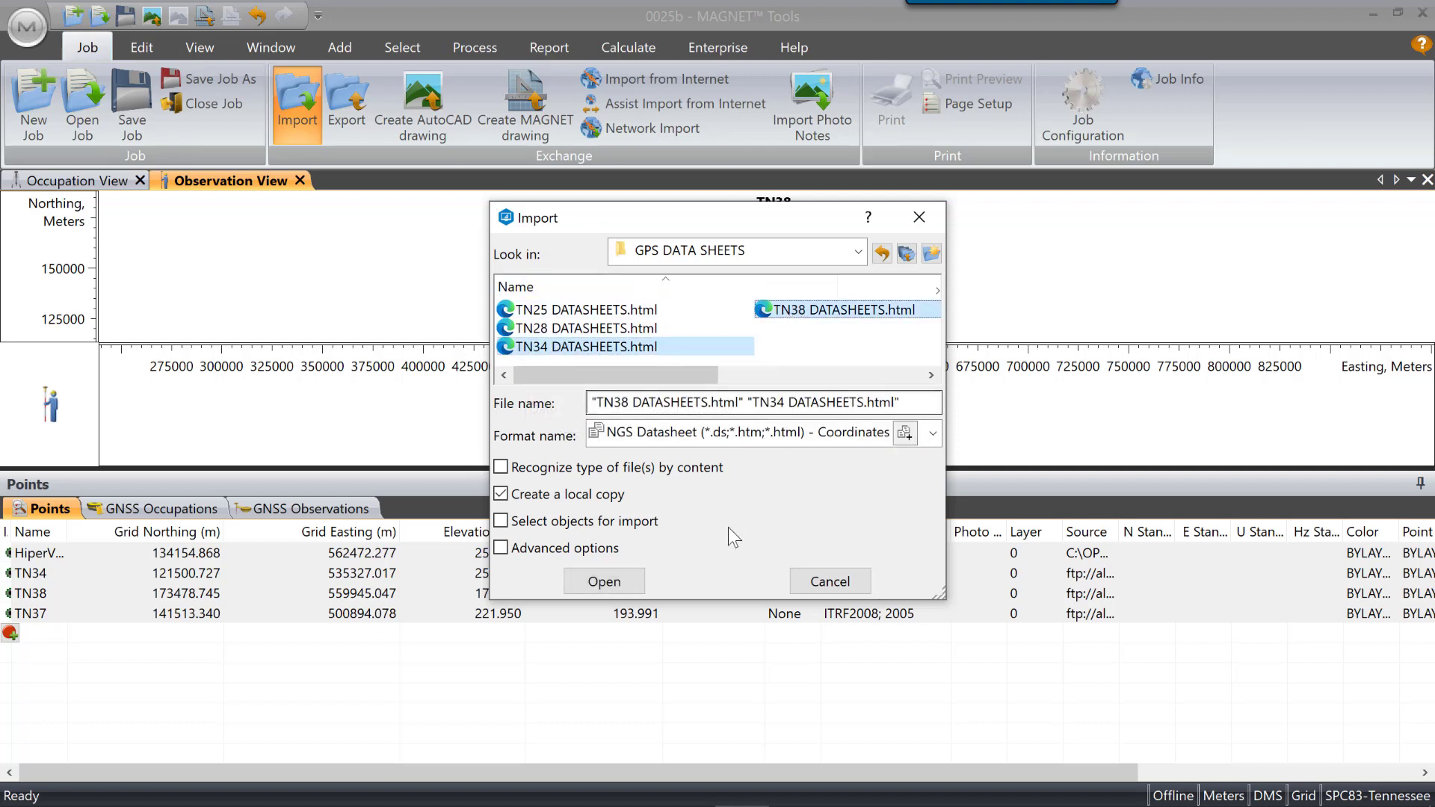
click(616, 581)
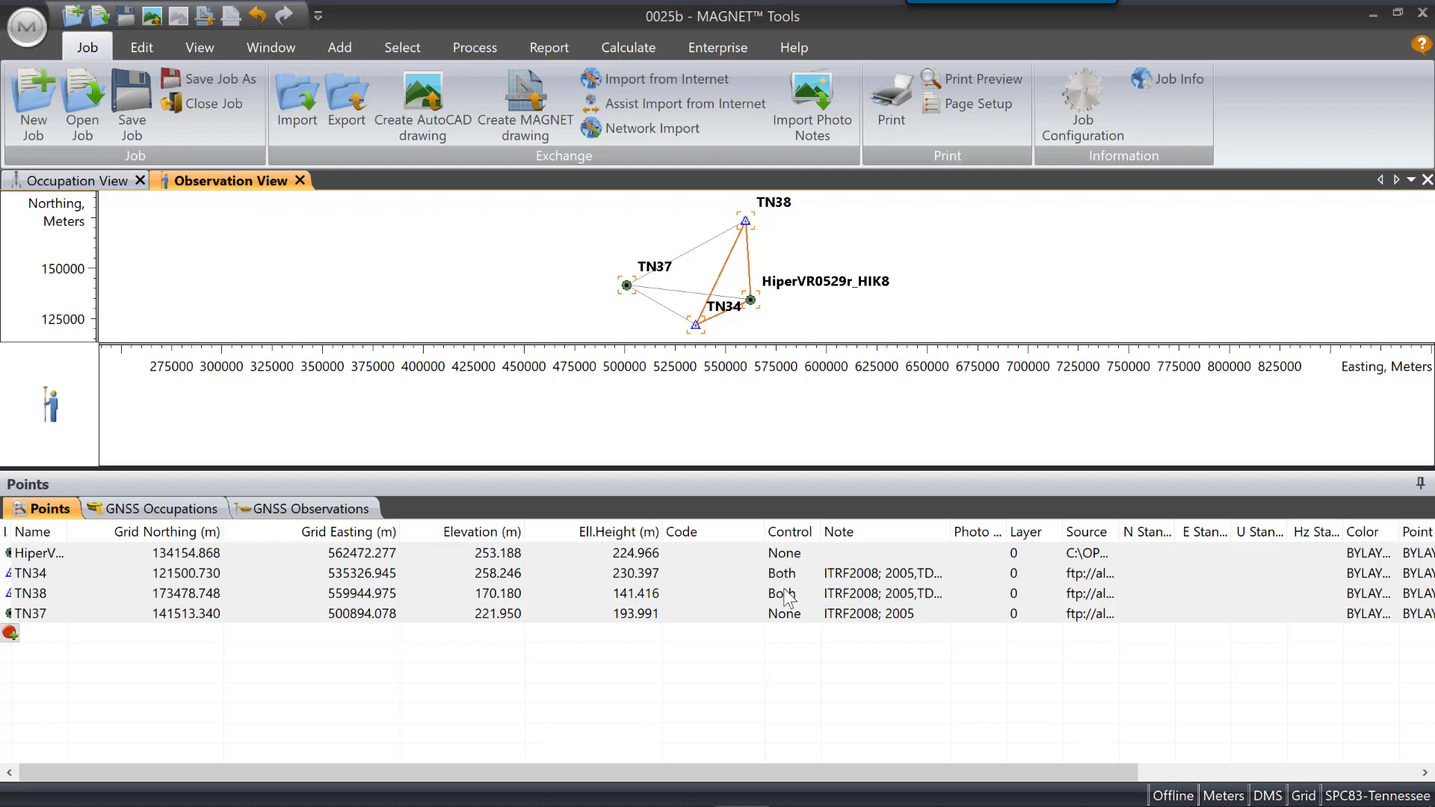
Step: Switch to the browser and look up site ID TN37 in the NOAA CORS Network on the National Geodetic Survey site
key(alt+Tab)
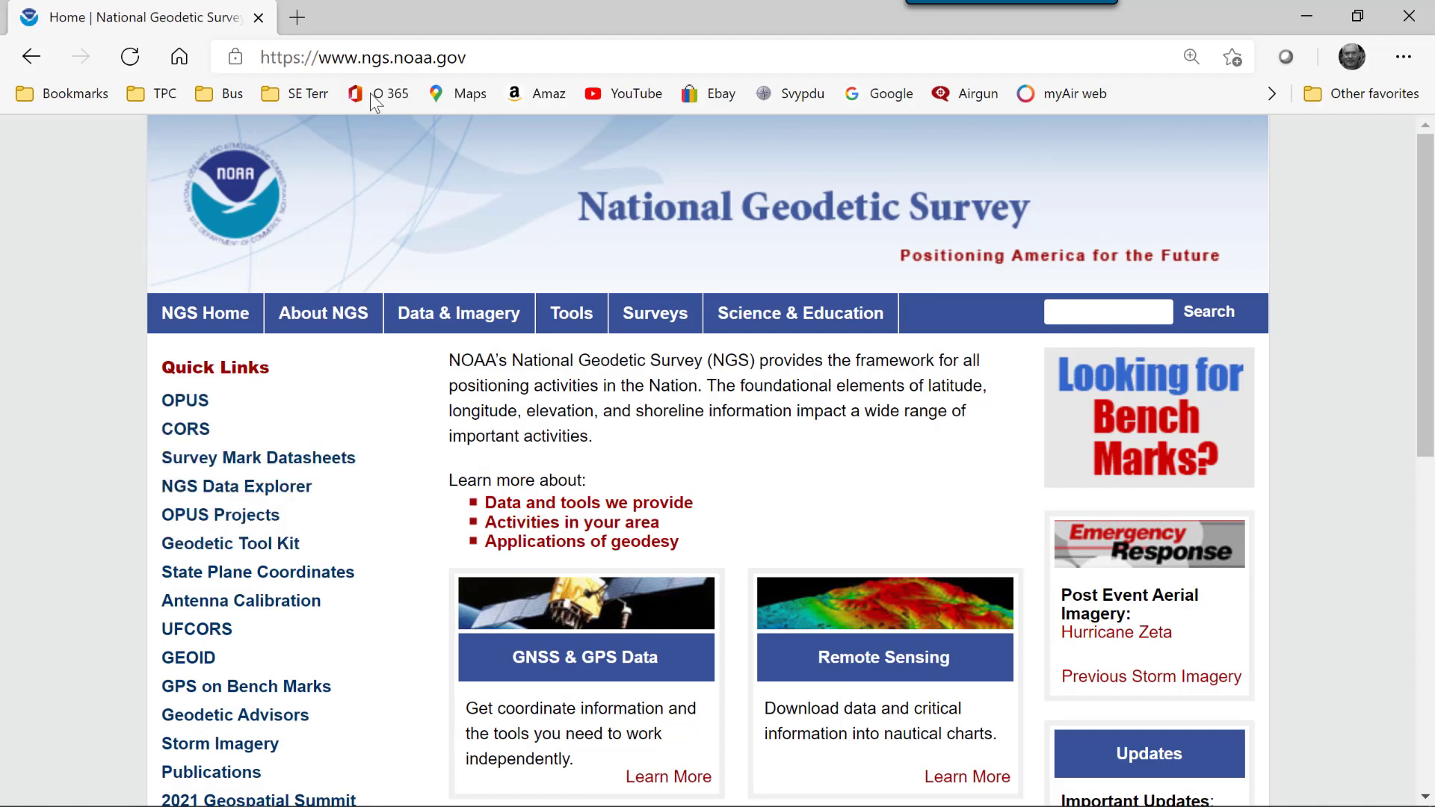
click(201, 433)
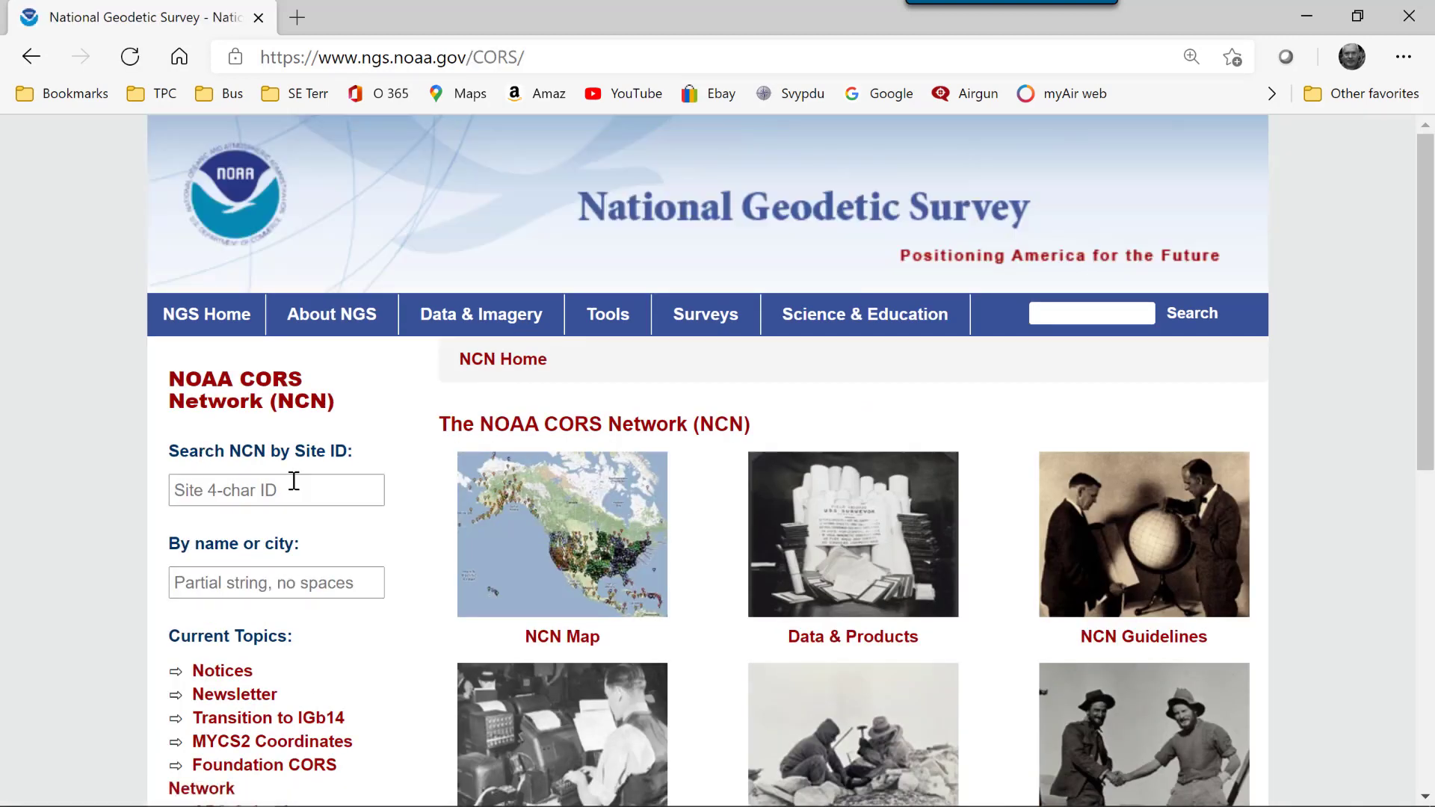
click(283, 480)
text(TN)
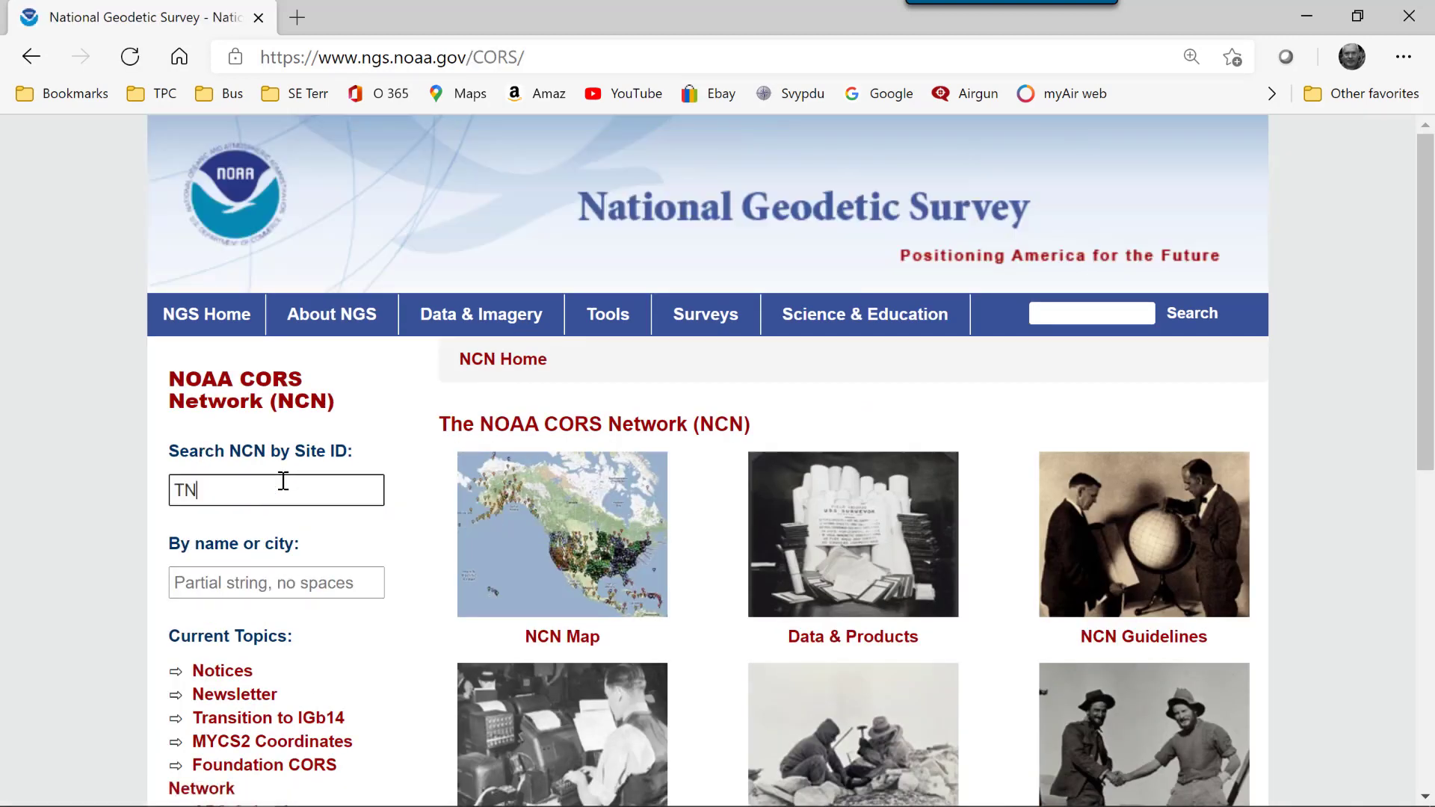
text(37)
key(Return)
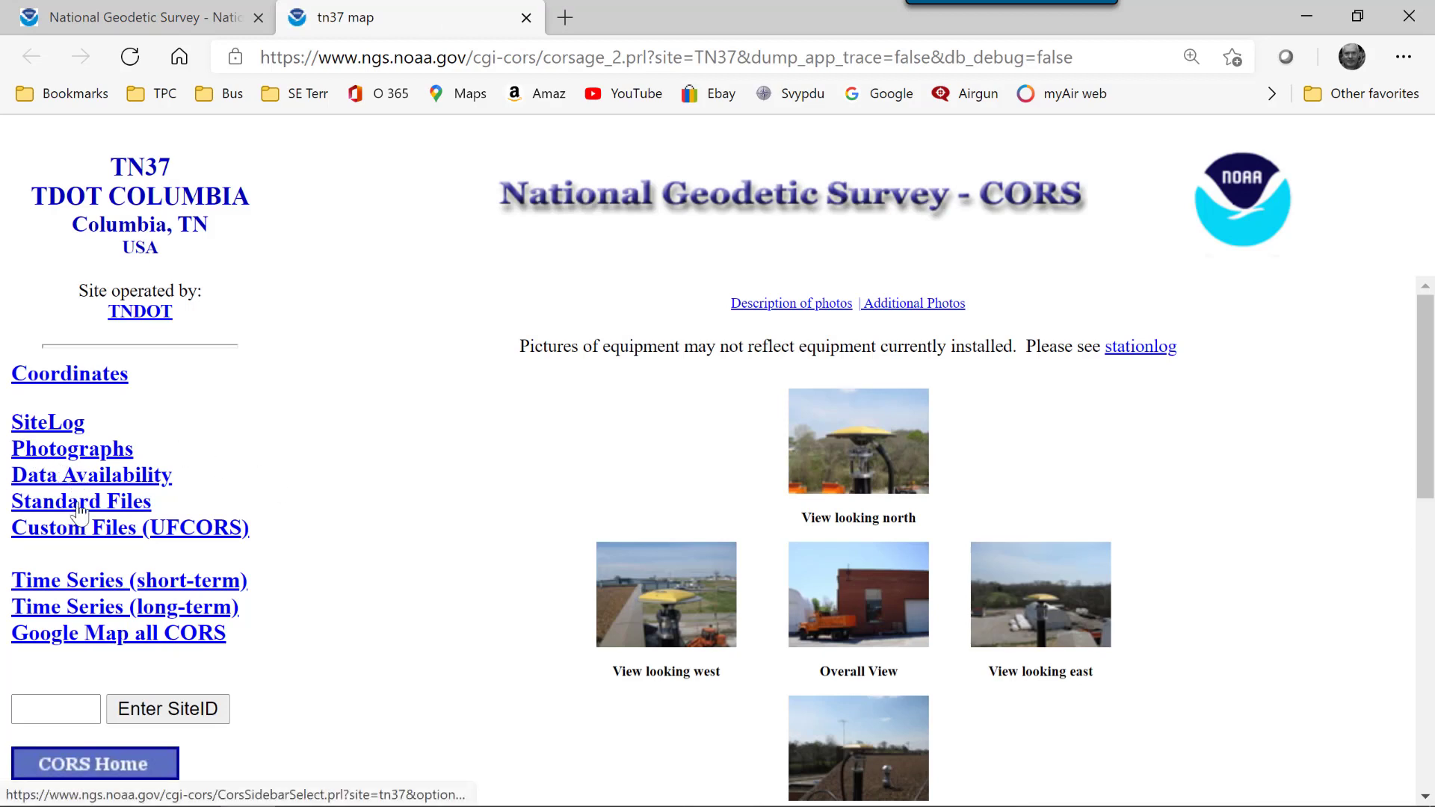
Step: Open TN37's coordinate data sheet for position at ARP and save it as TN37 DATASHEETS.html in the GPS DATA SHEETS folder
click(78, 381)
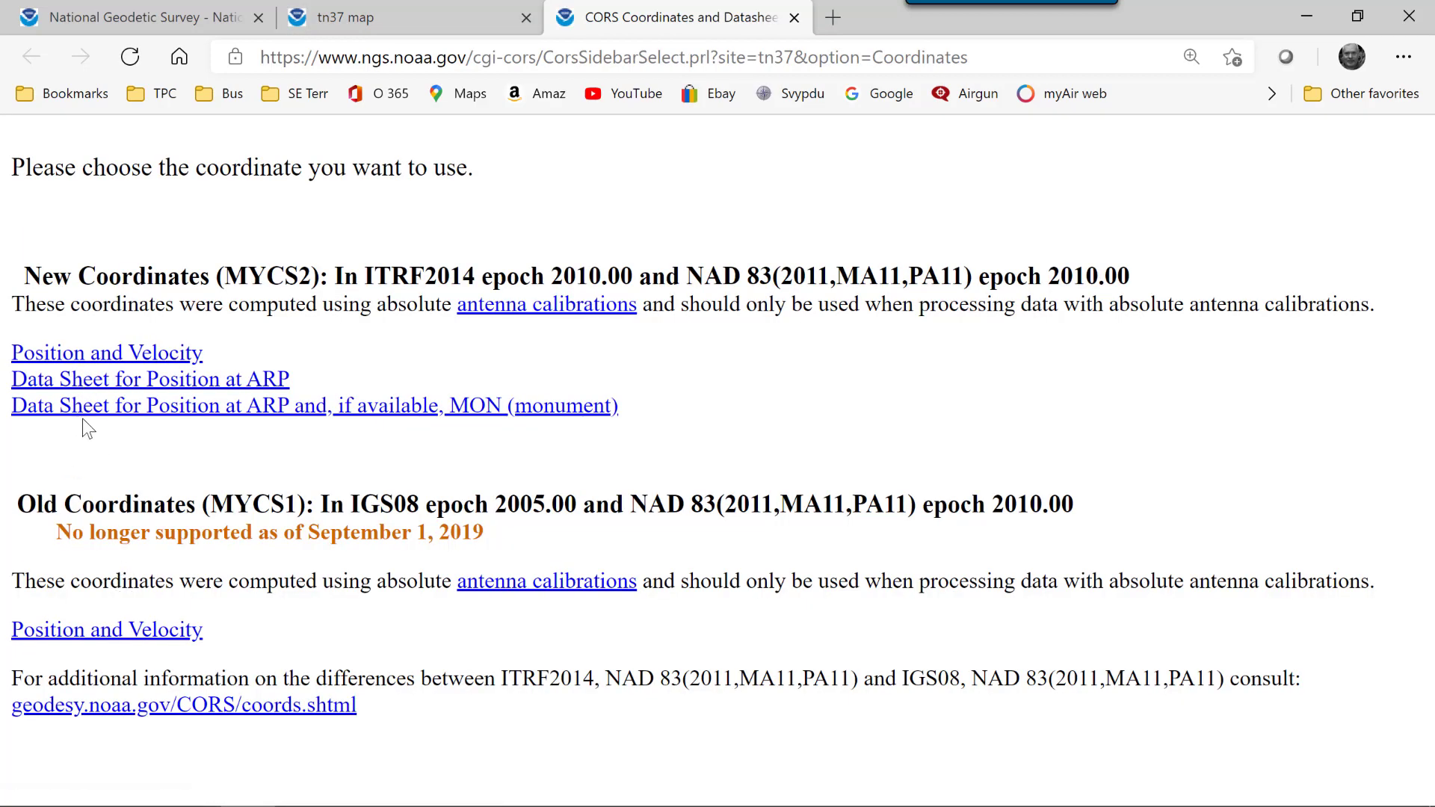
click(99, 387)
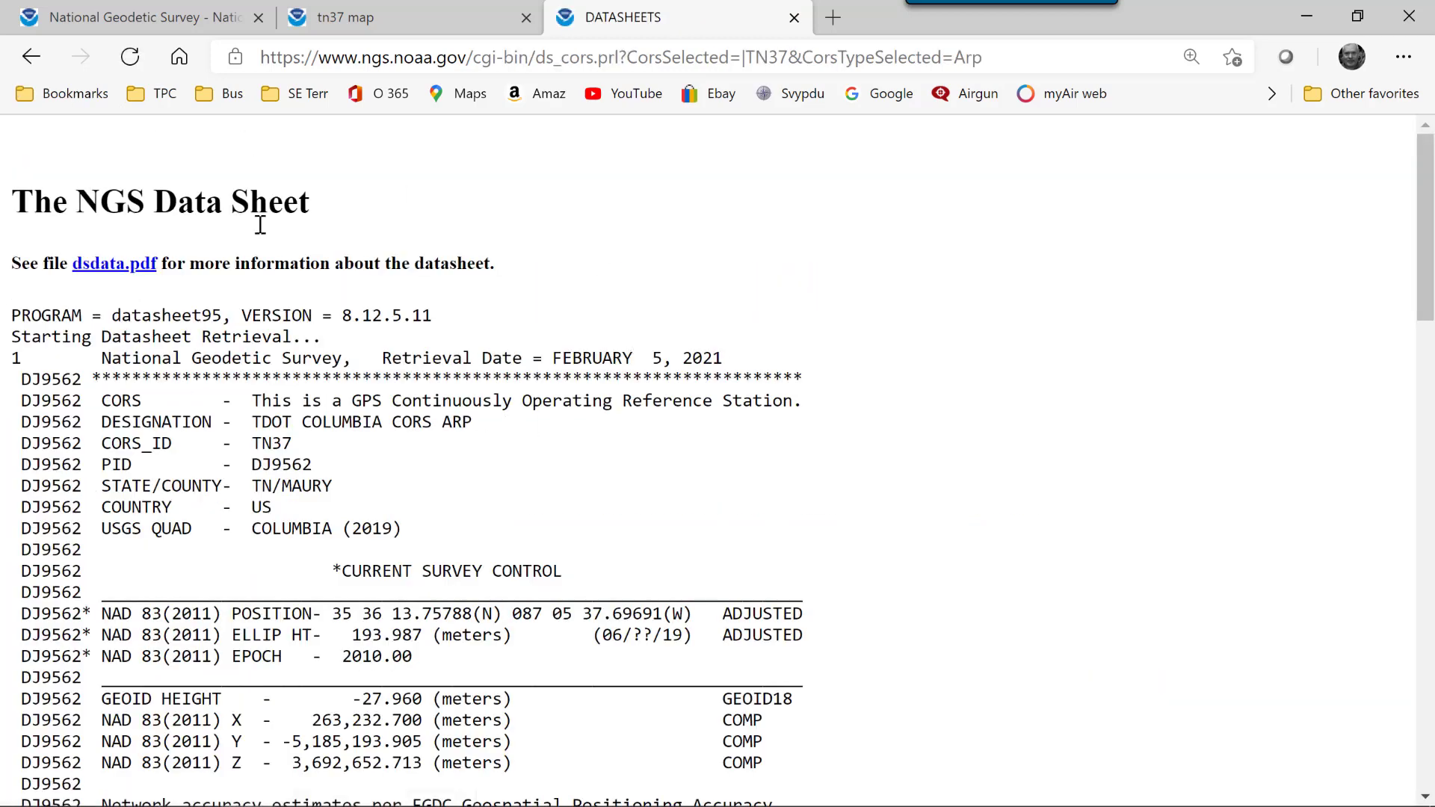
right_click(658, 377)
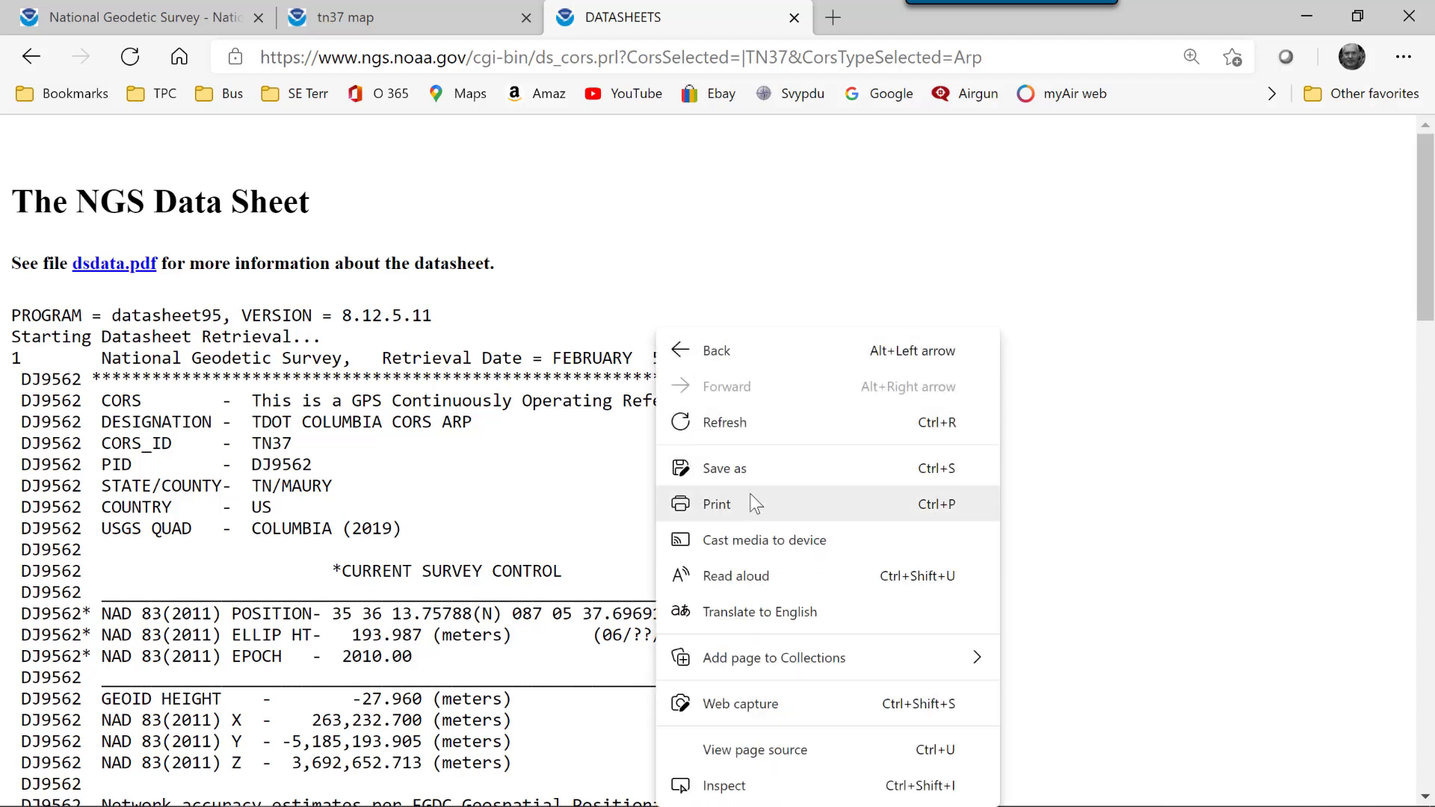
click(756, 474)
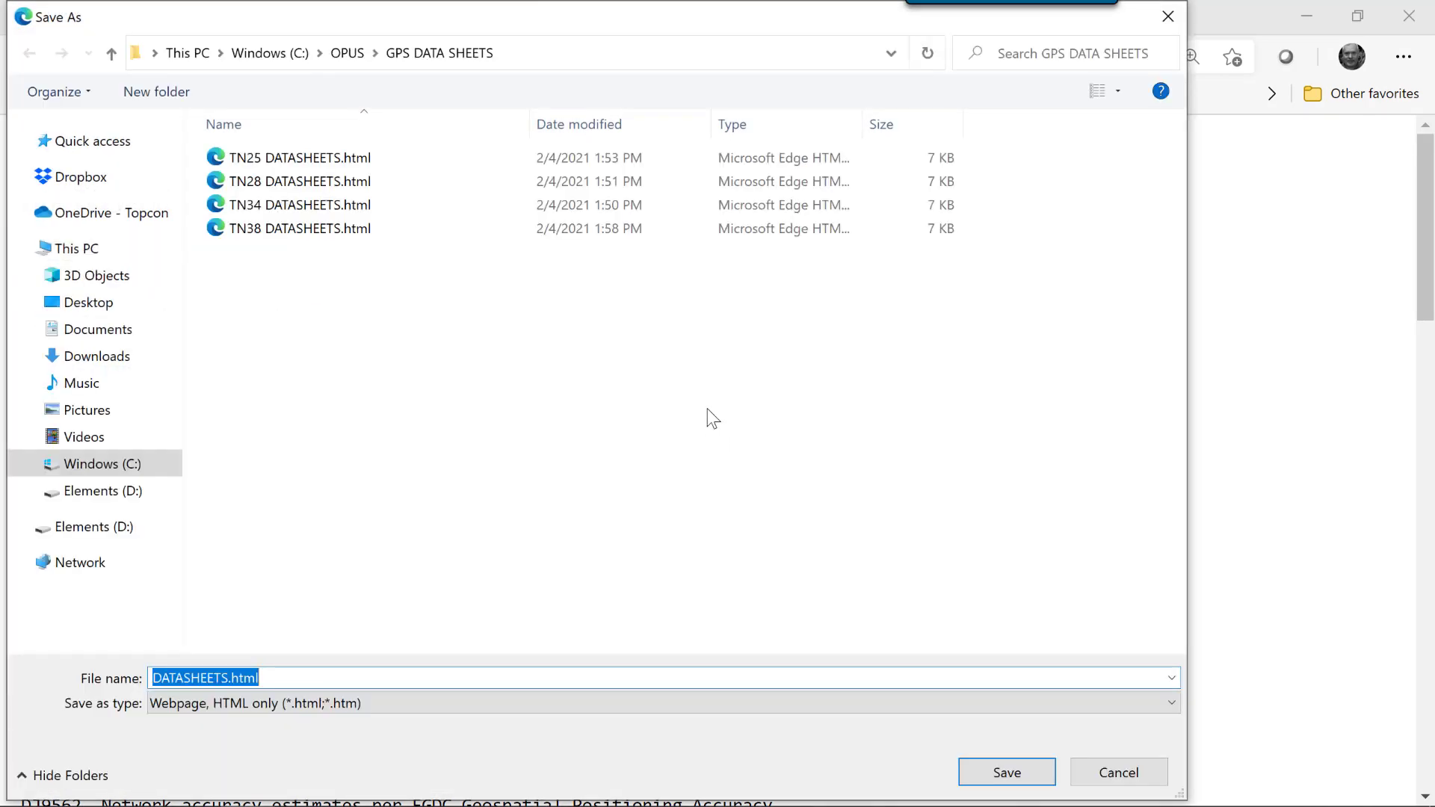
click(289, 229)
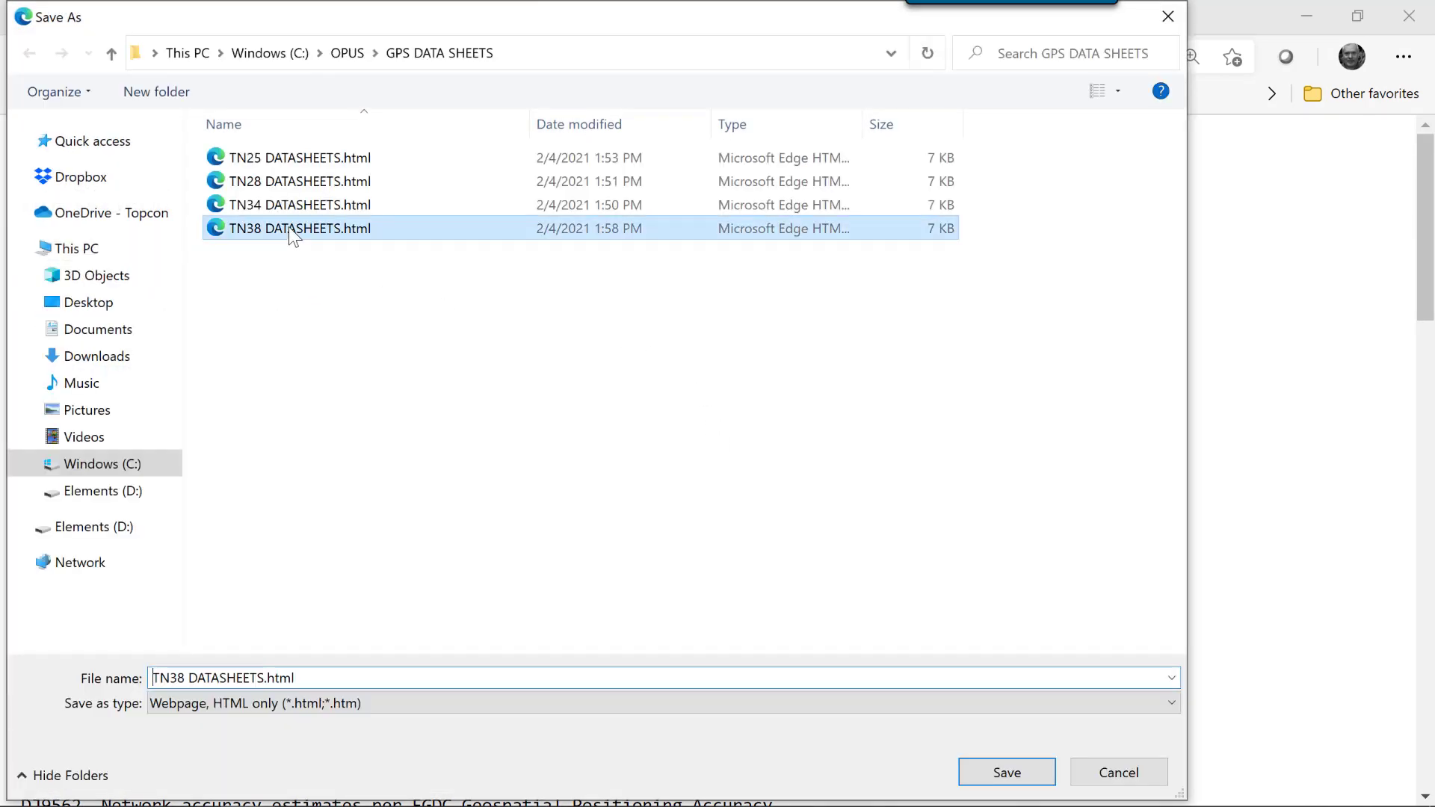
click(177, 678)
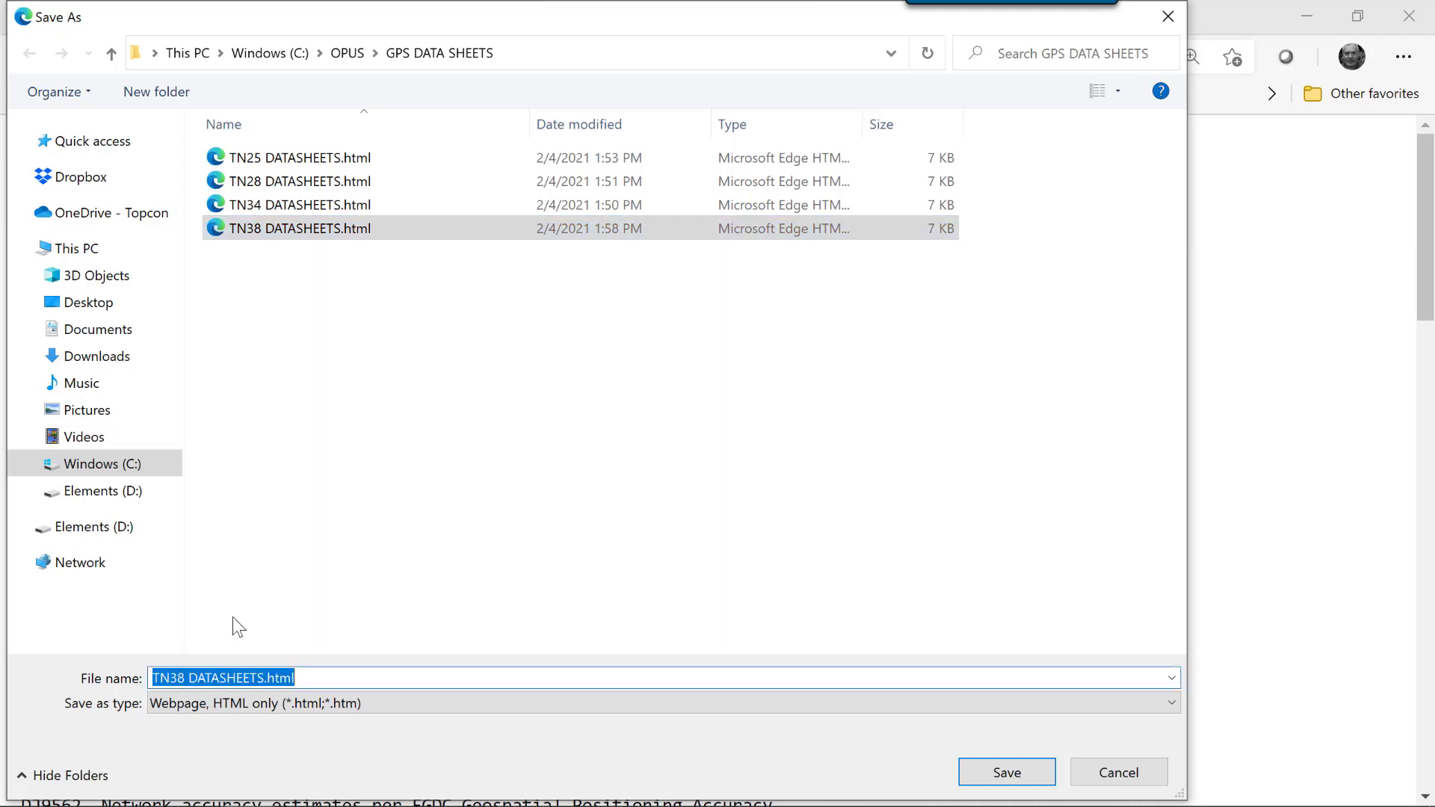
click(185, 680)
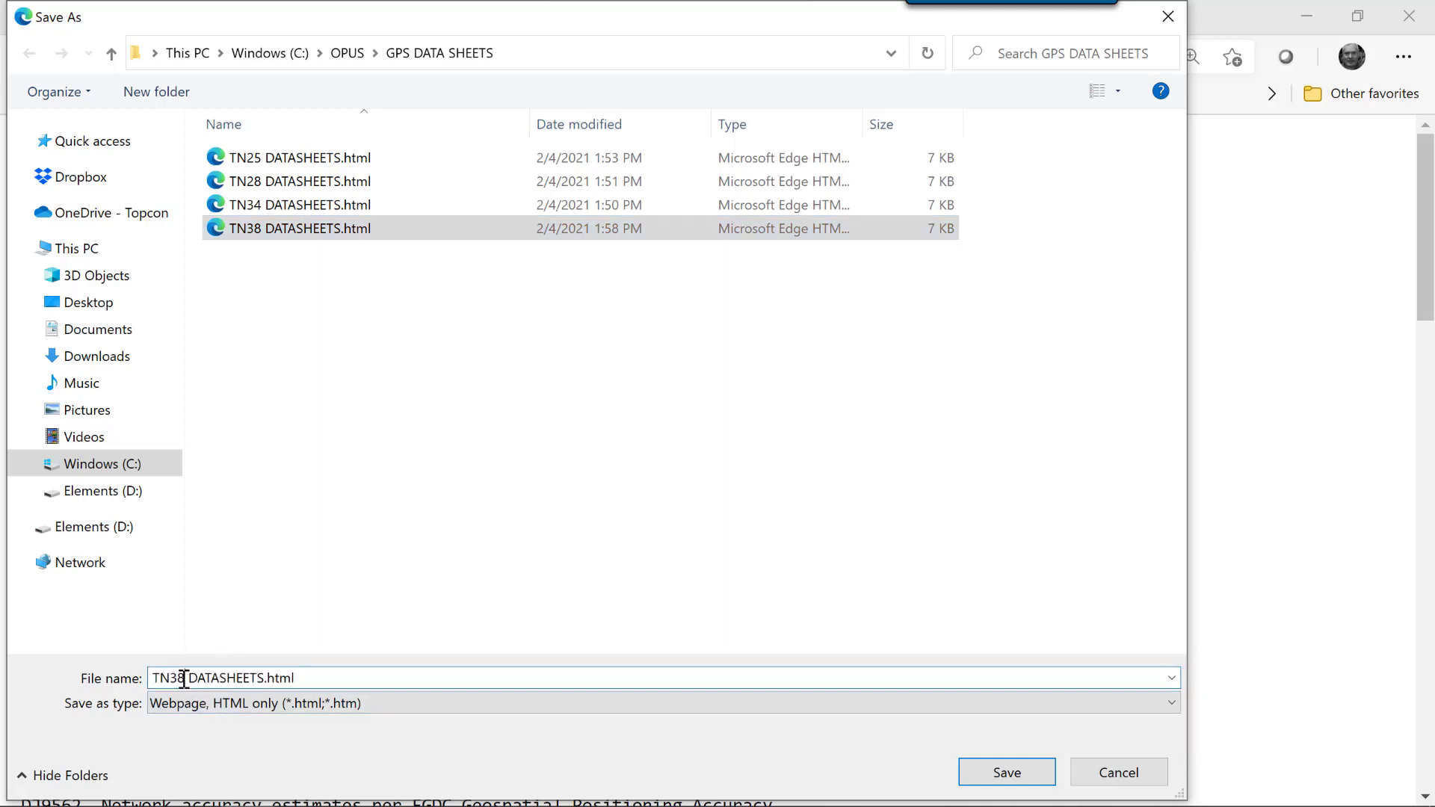
key(BackSpace)
text(7)
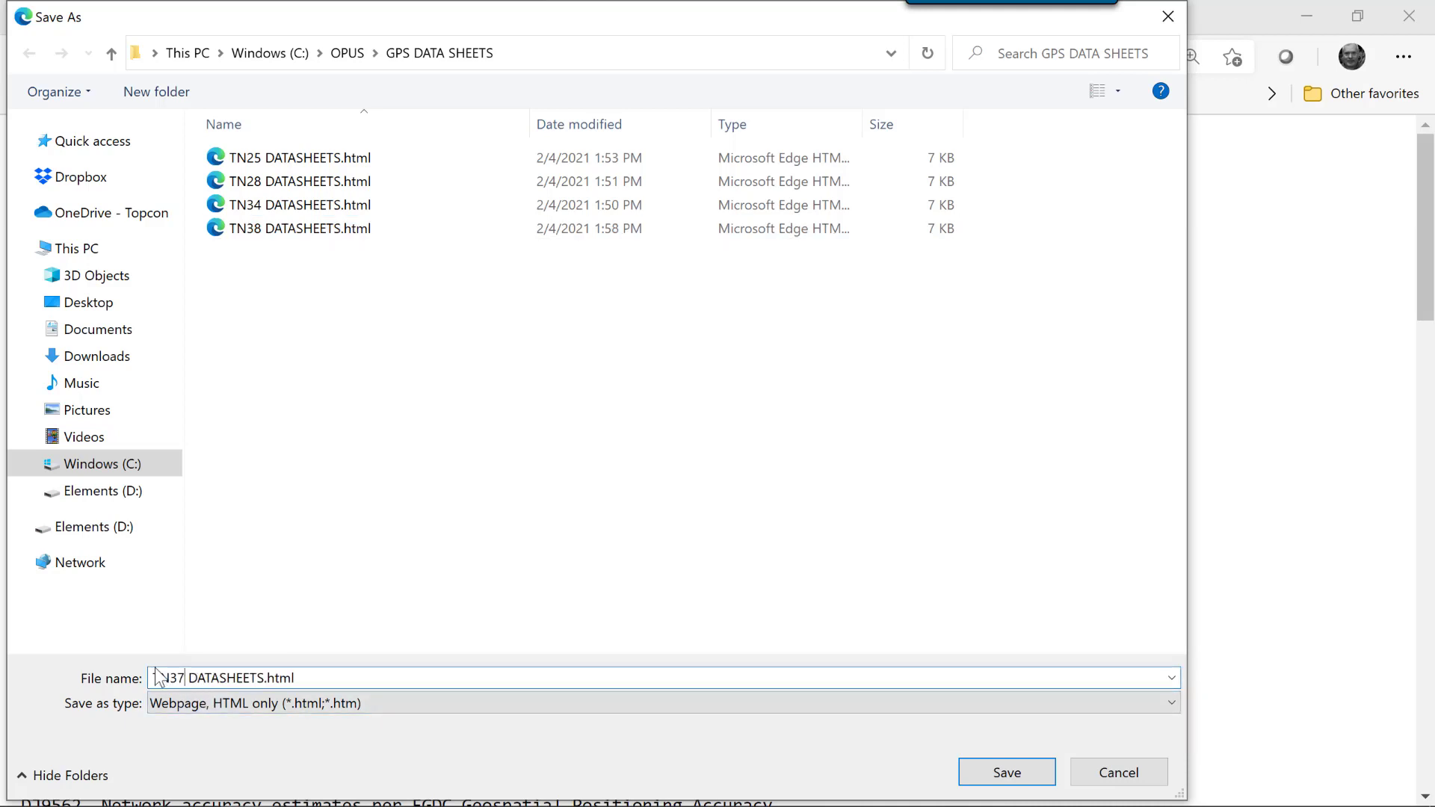
click(1005, 772)
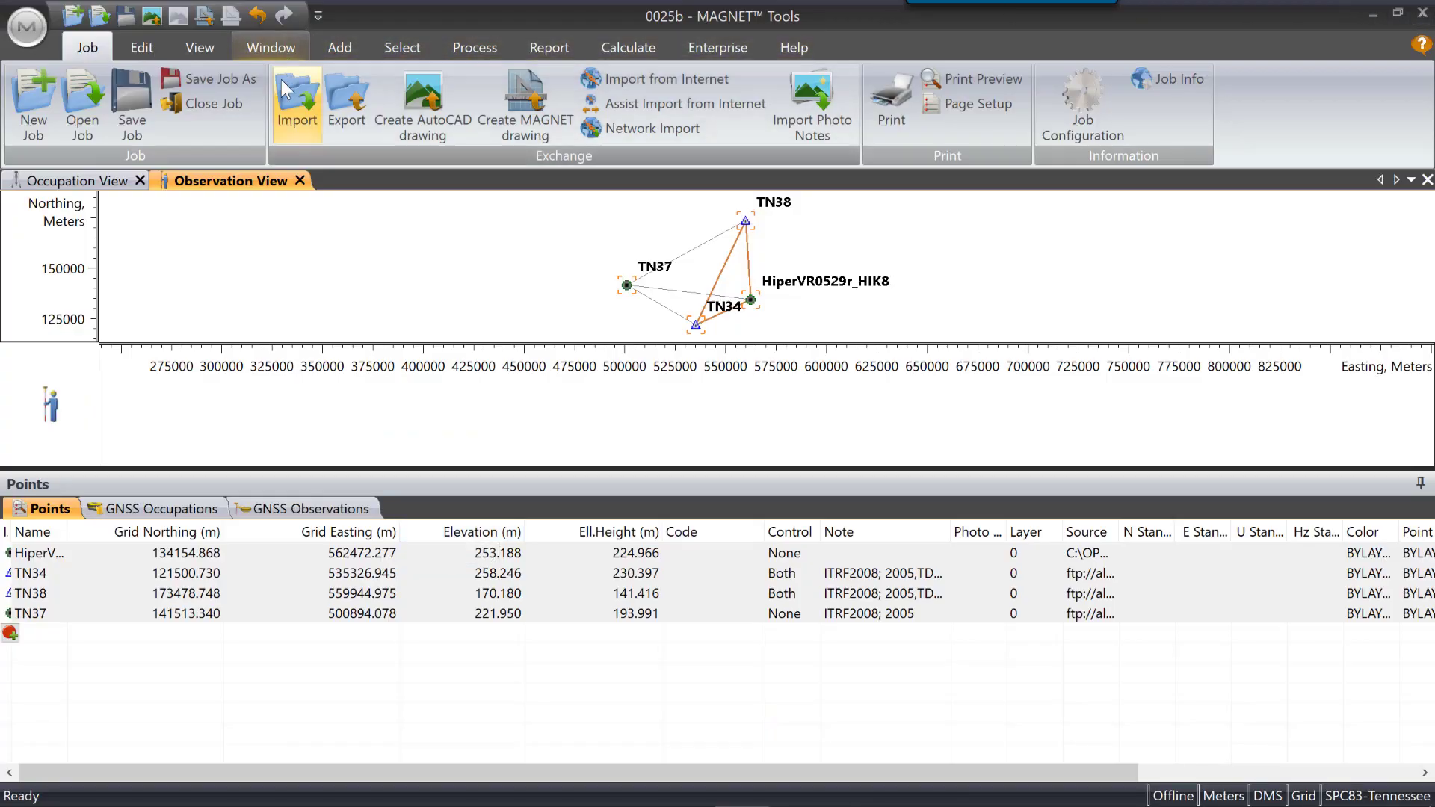
Step: Switch to MAGNET Tools, import TN37 DATASHEETS.html as NGS Datasheet coordinates, and run GNSS post-processing on job 0025b
click(299, 109)
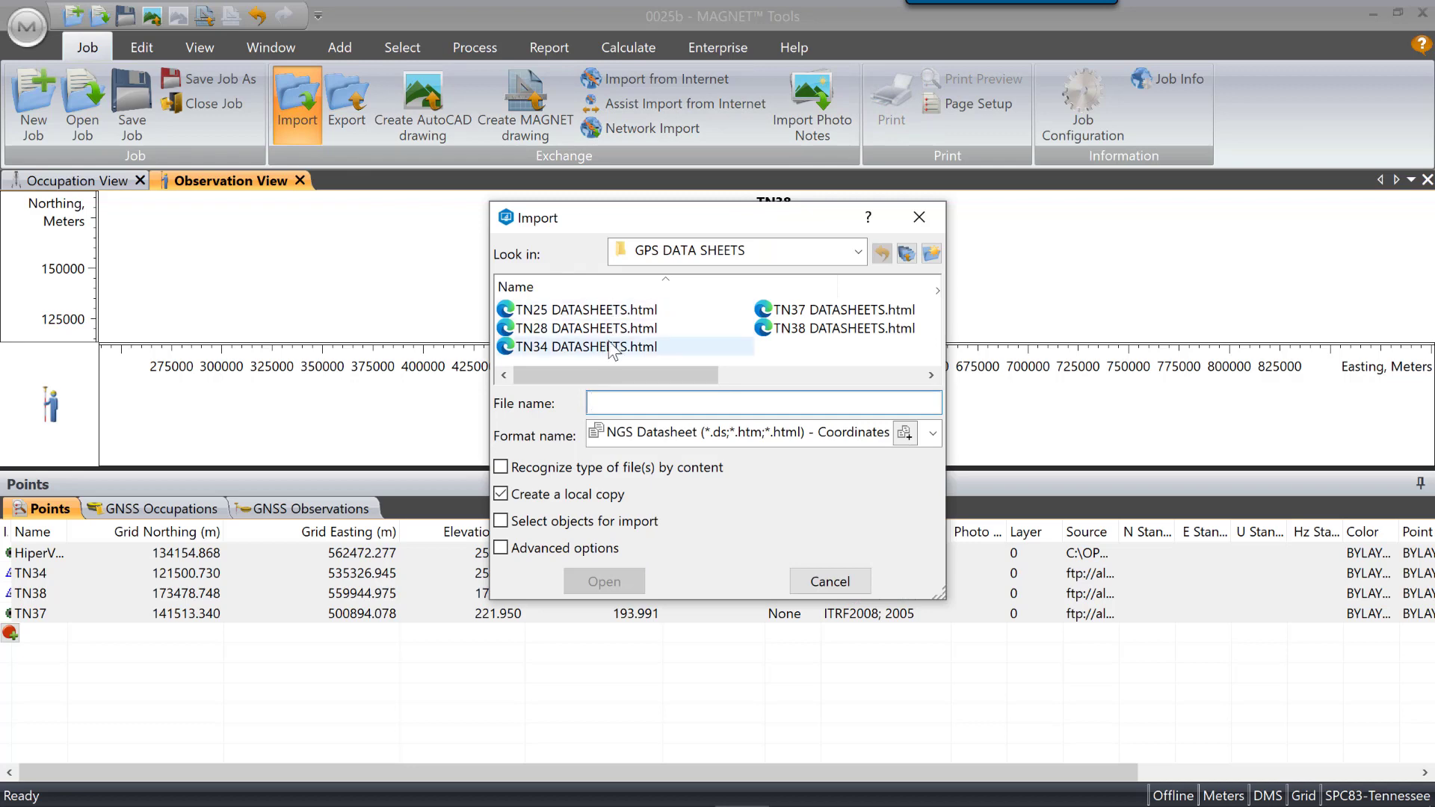
double_click(811, 311)
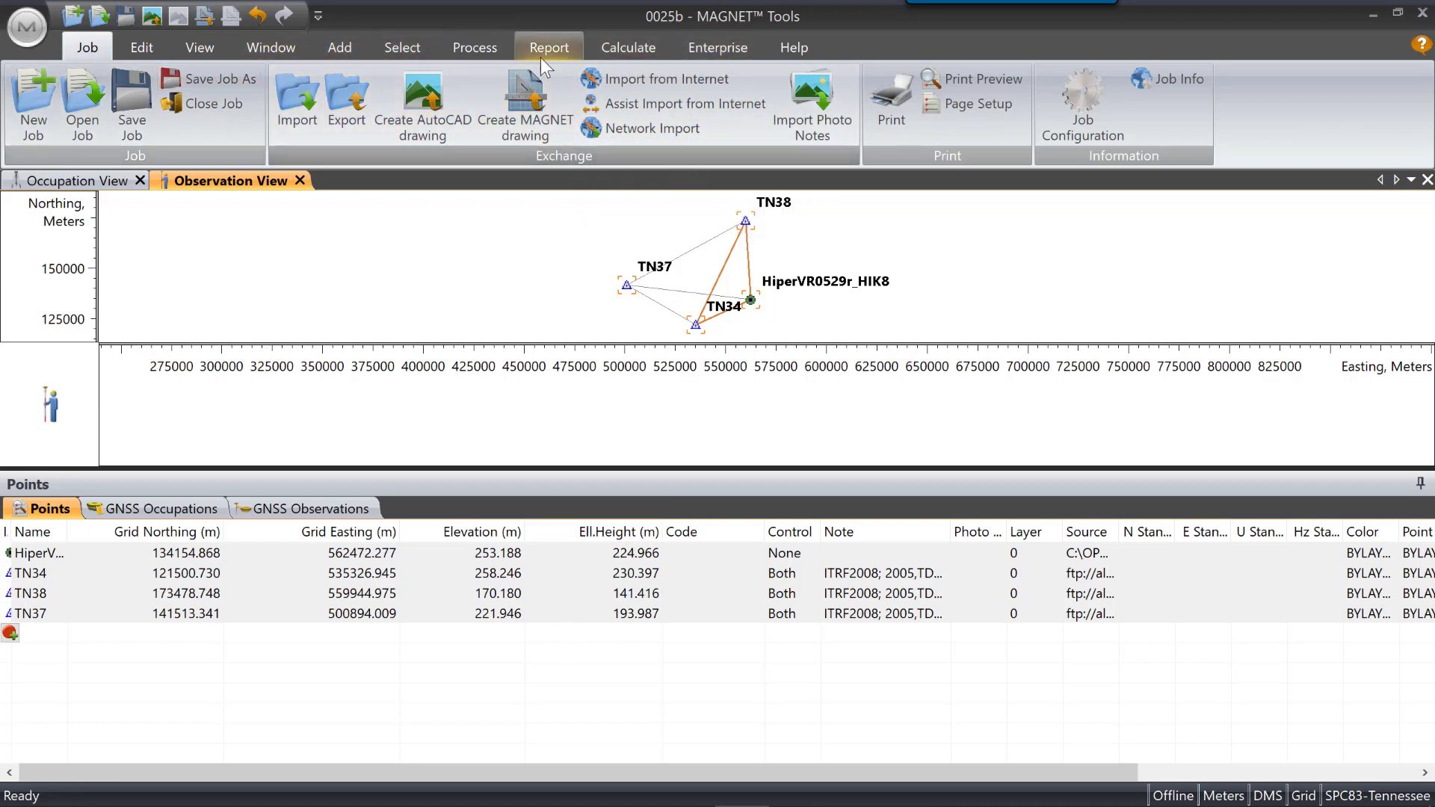
click(476, 49)
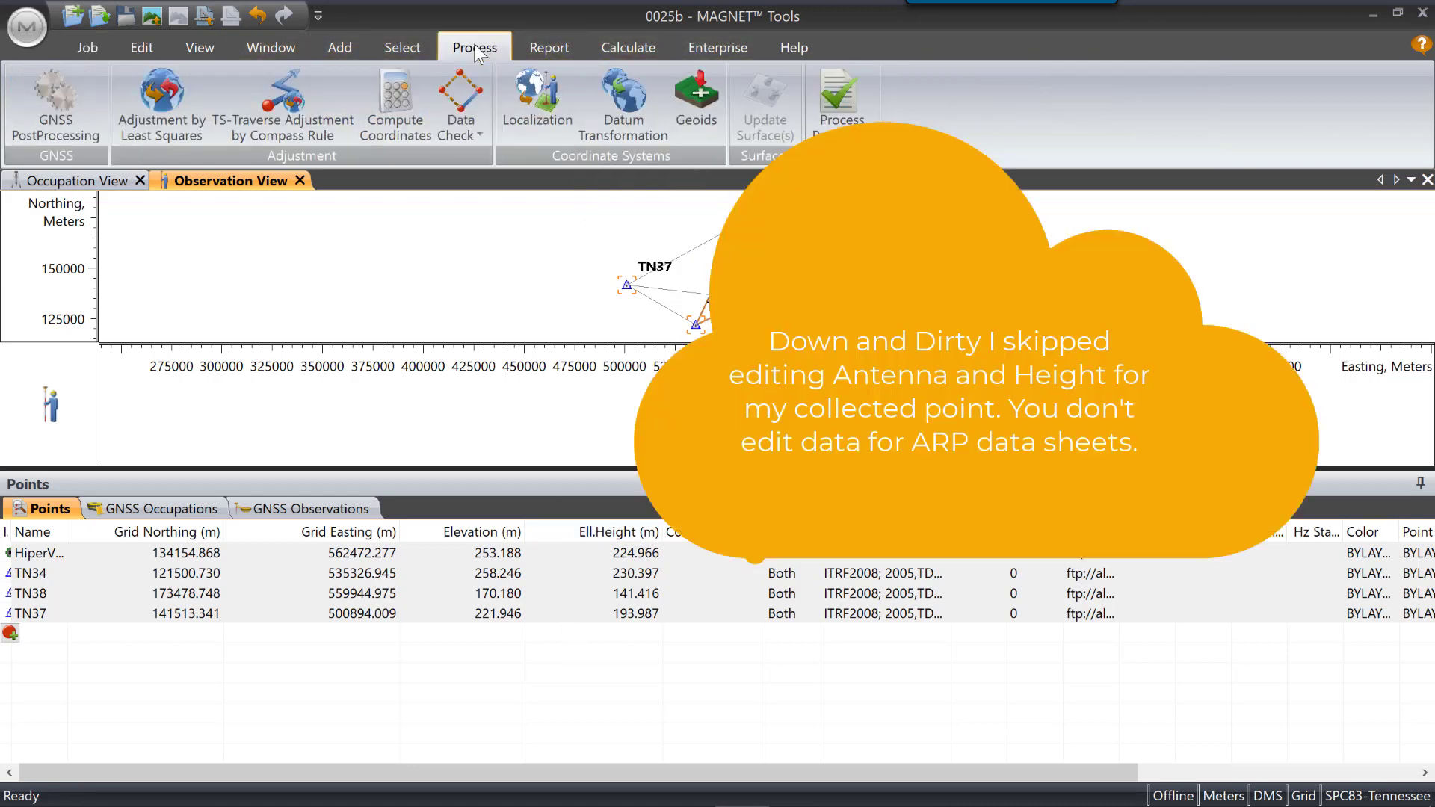
click(69, 119)
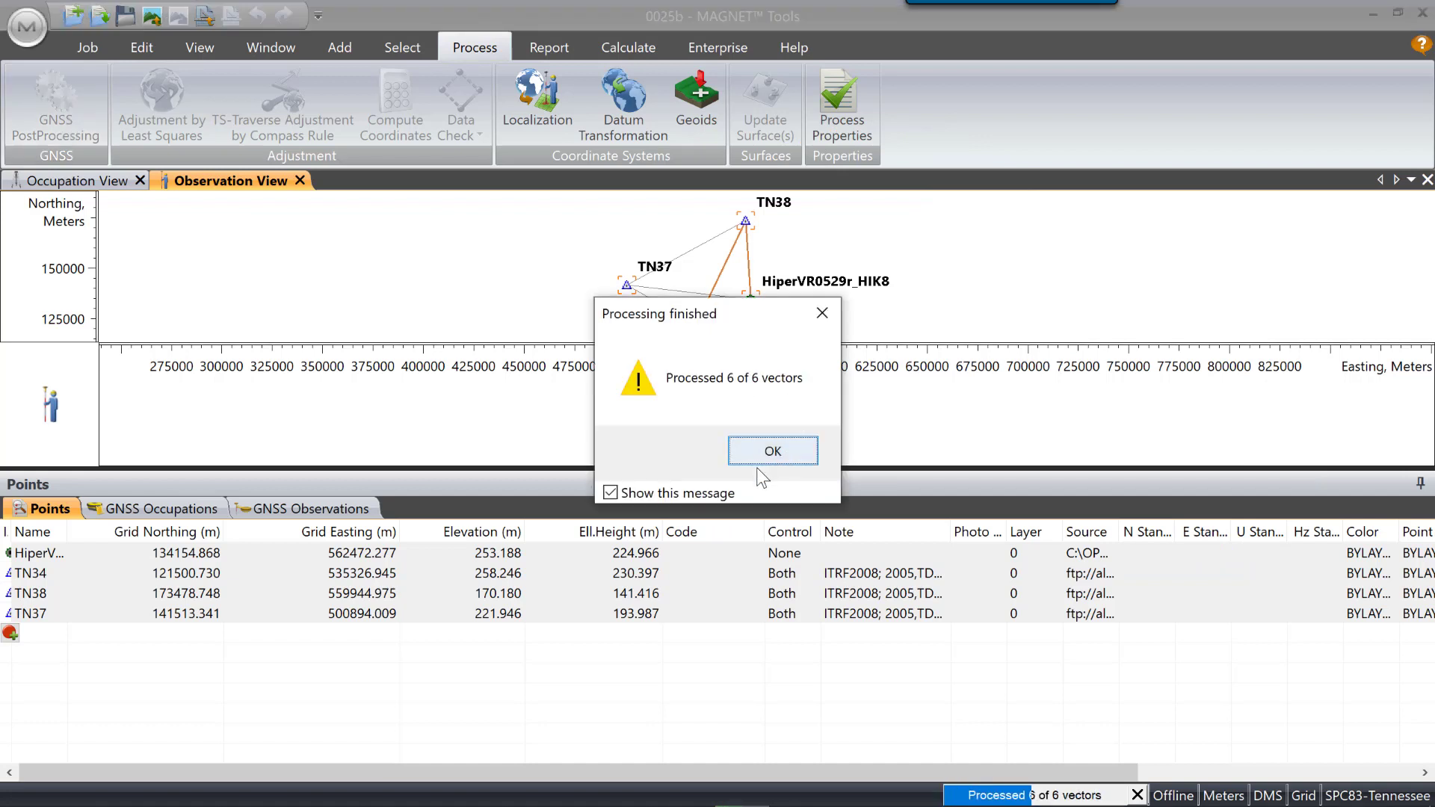
click(772, 450)
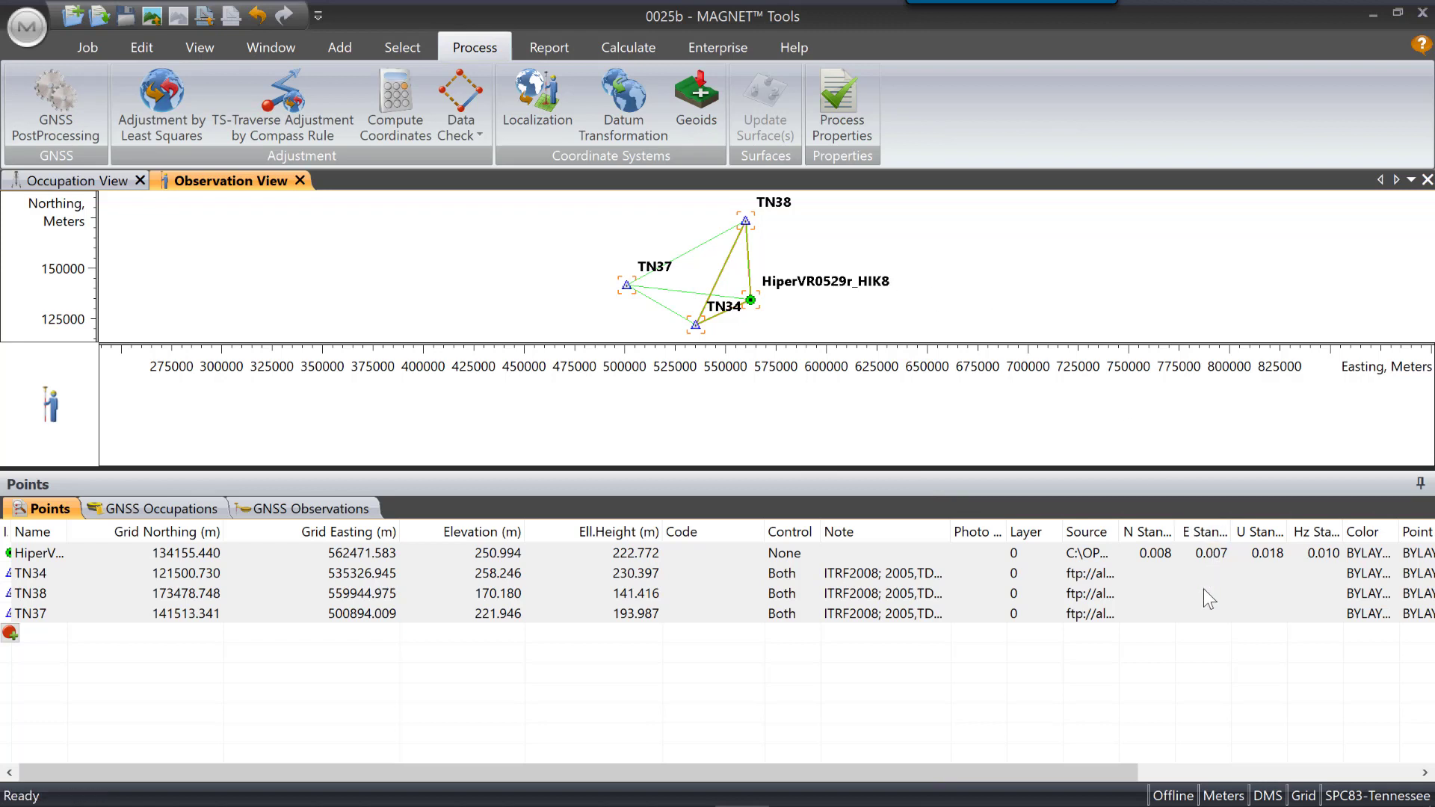
drag(1052, 770, 1162, 776)
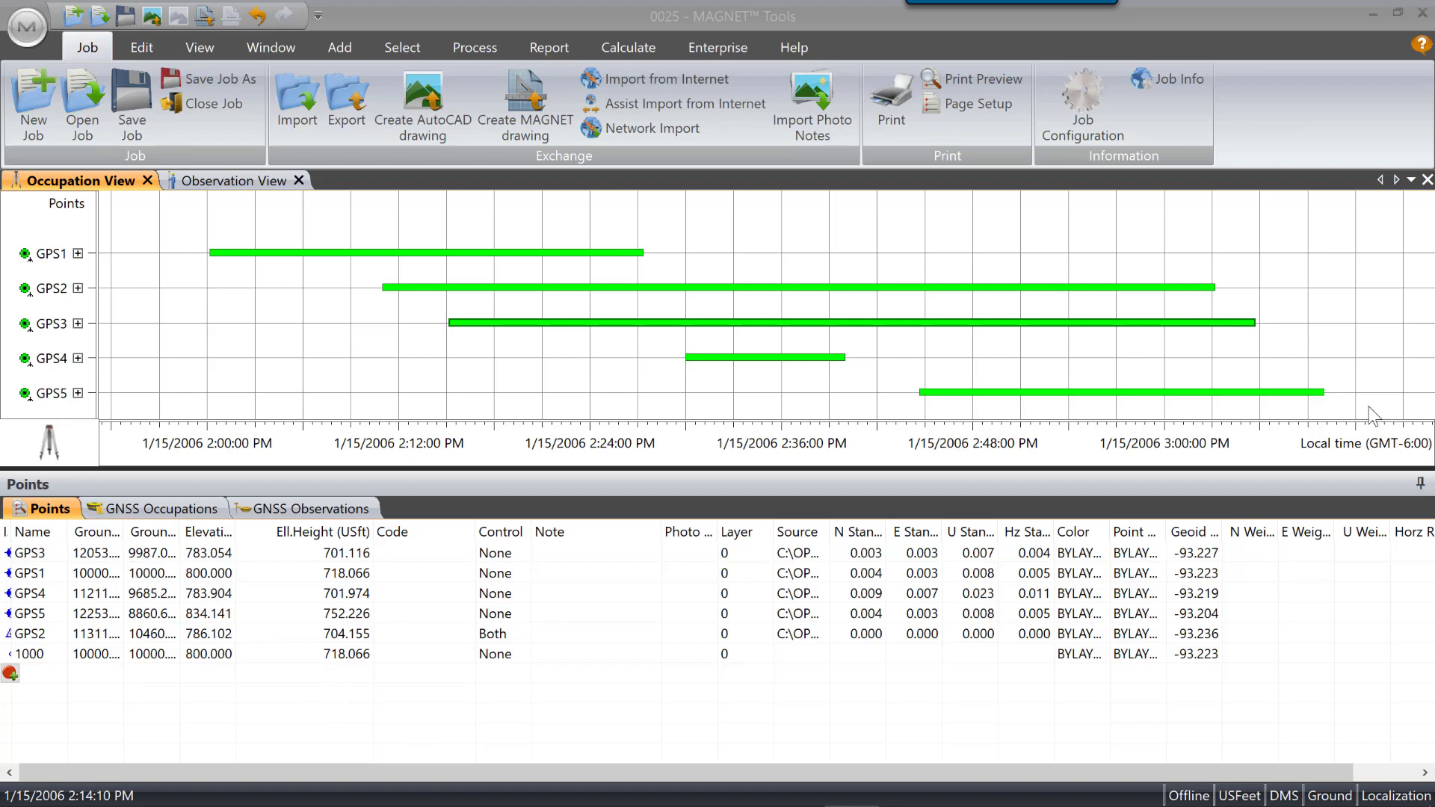
Step: In job 0025, load the saved job configuration NAD 83 2011 TN Grid and apply it
click(1064, 108)
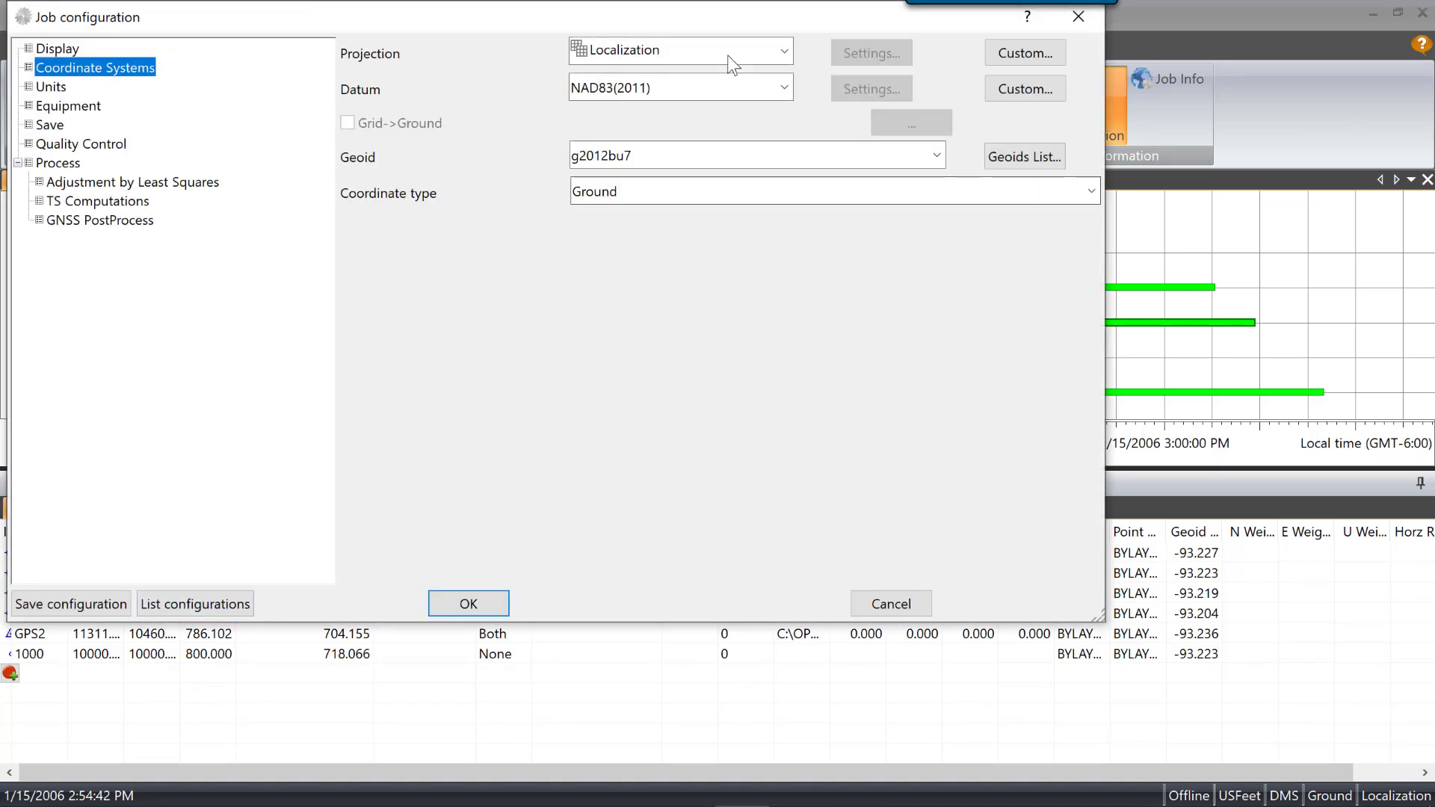
click(784, 50)
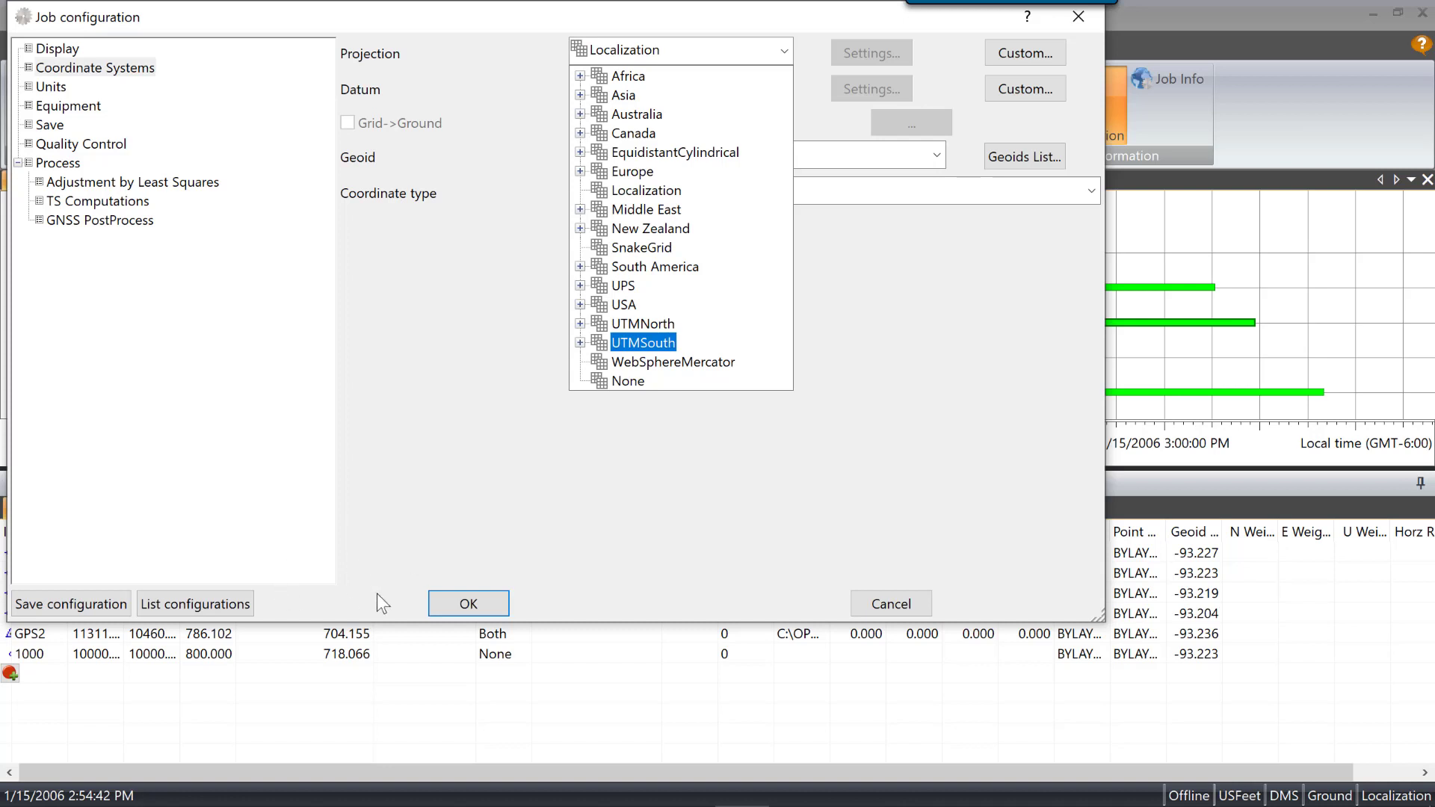
click(169, 603)
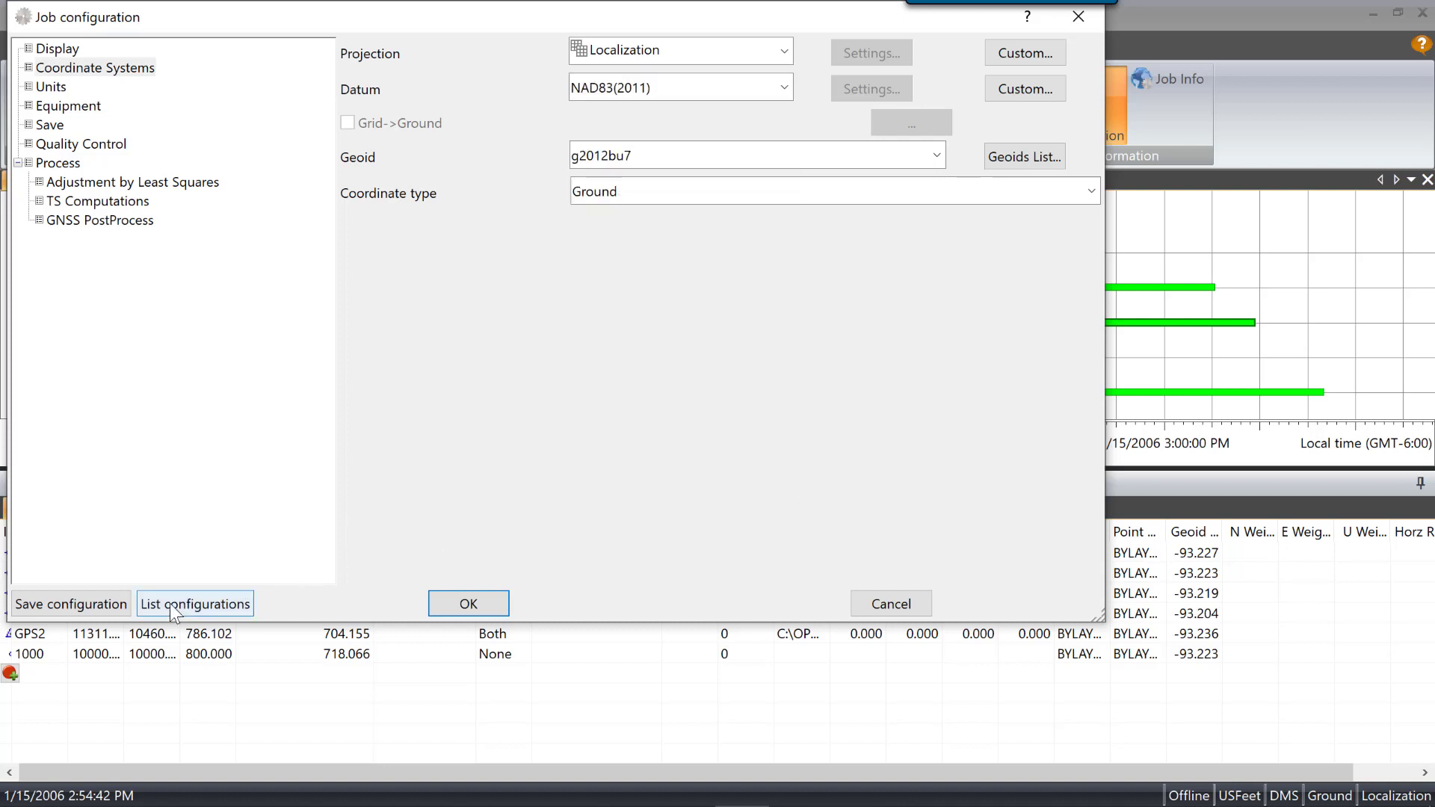
click(169, 603)
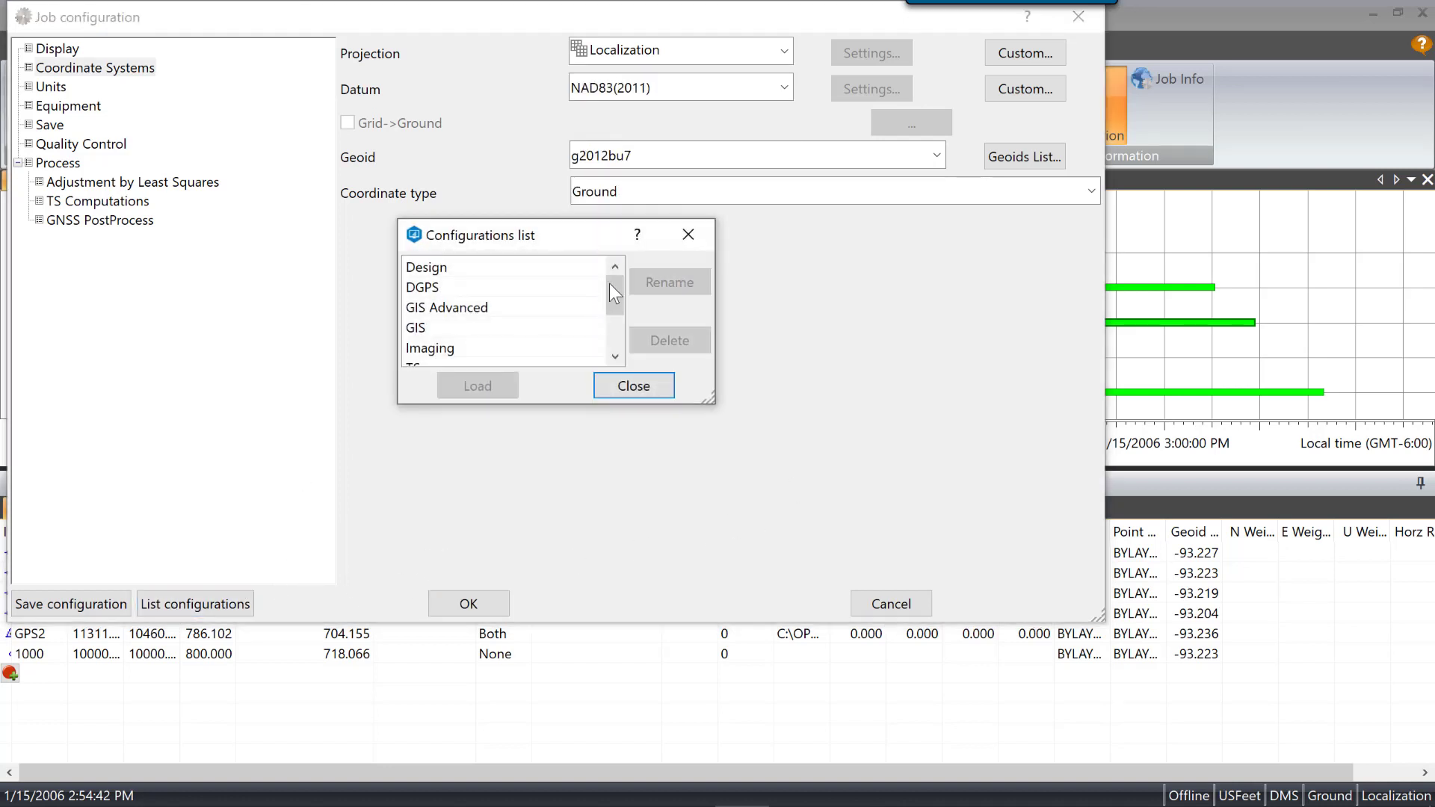
scroll(617, 296, down, 2)
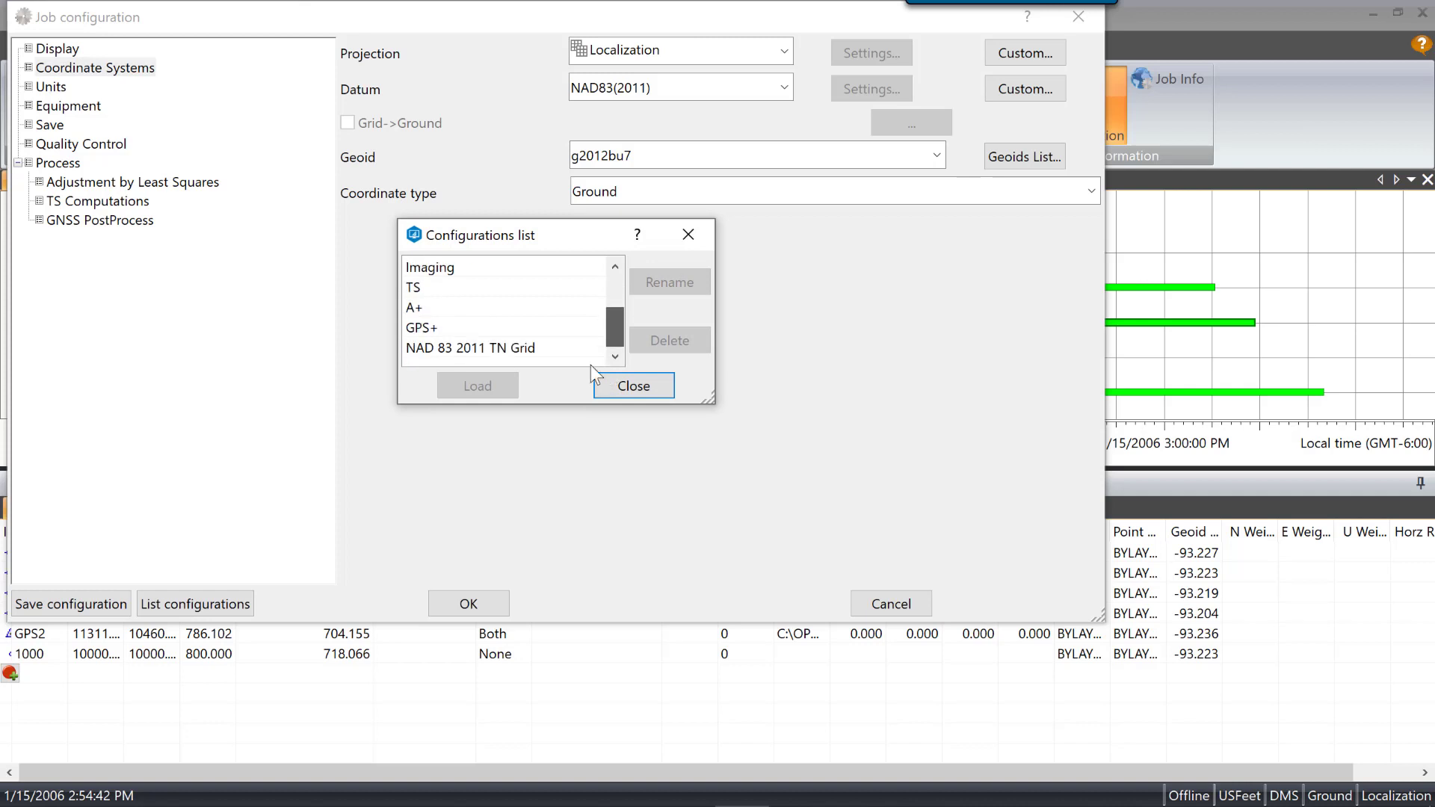
click(486, 349)
click(482, 389)
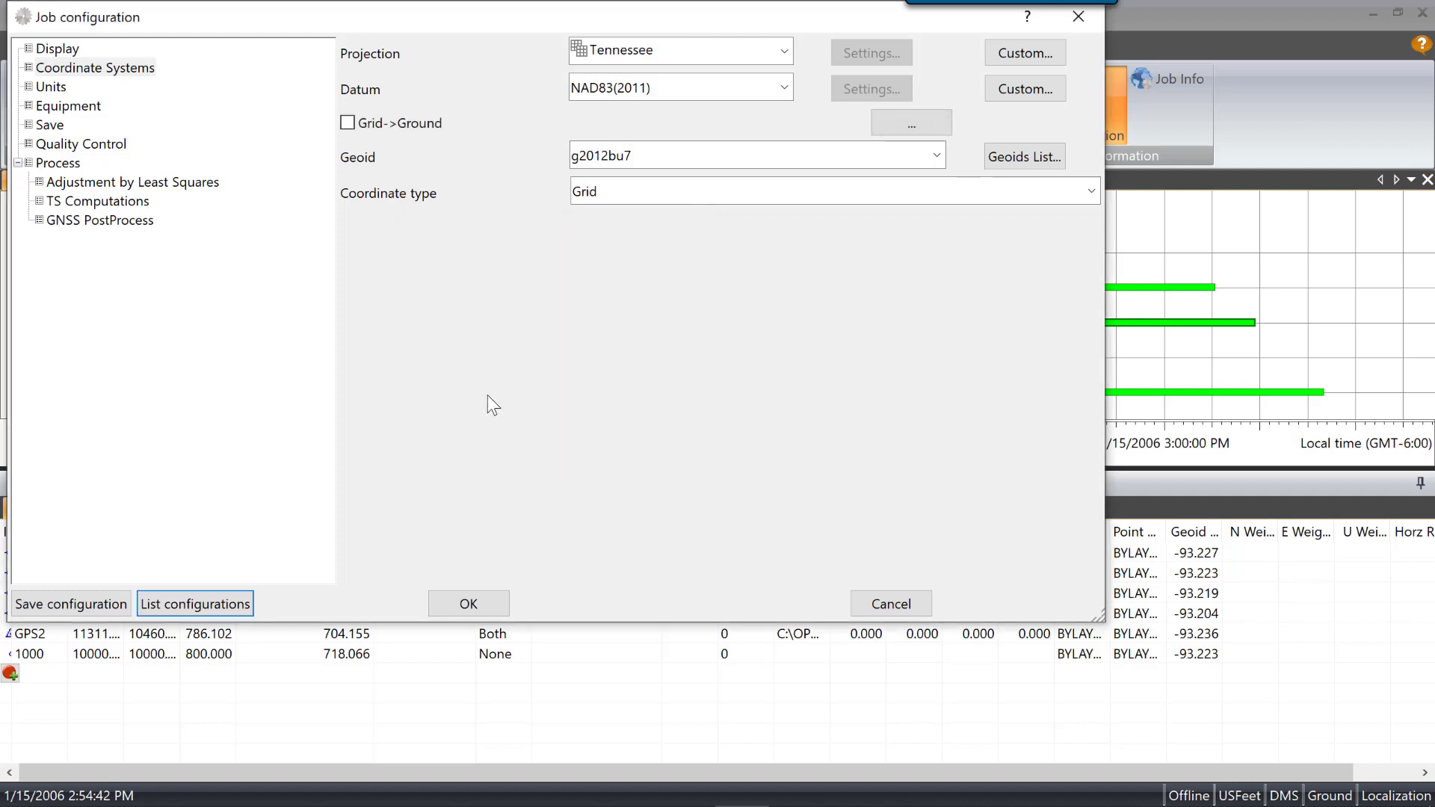
click(473, 600)
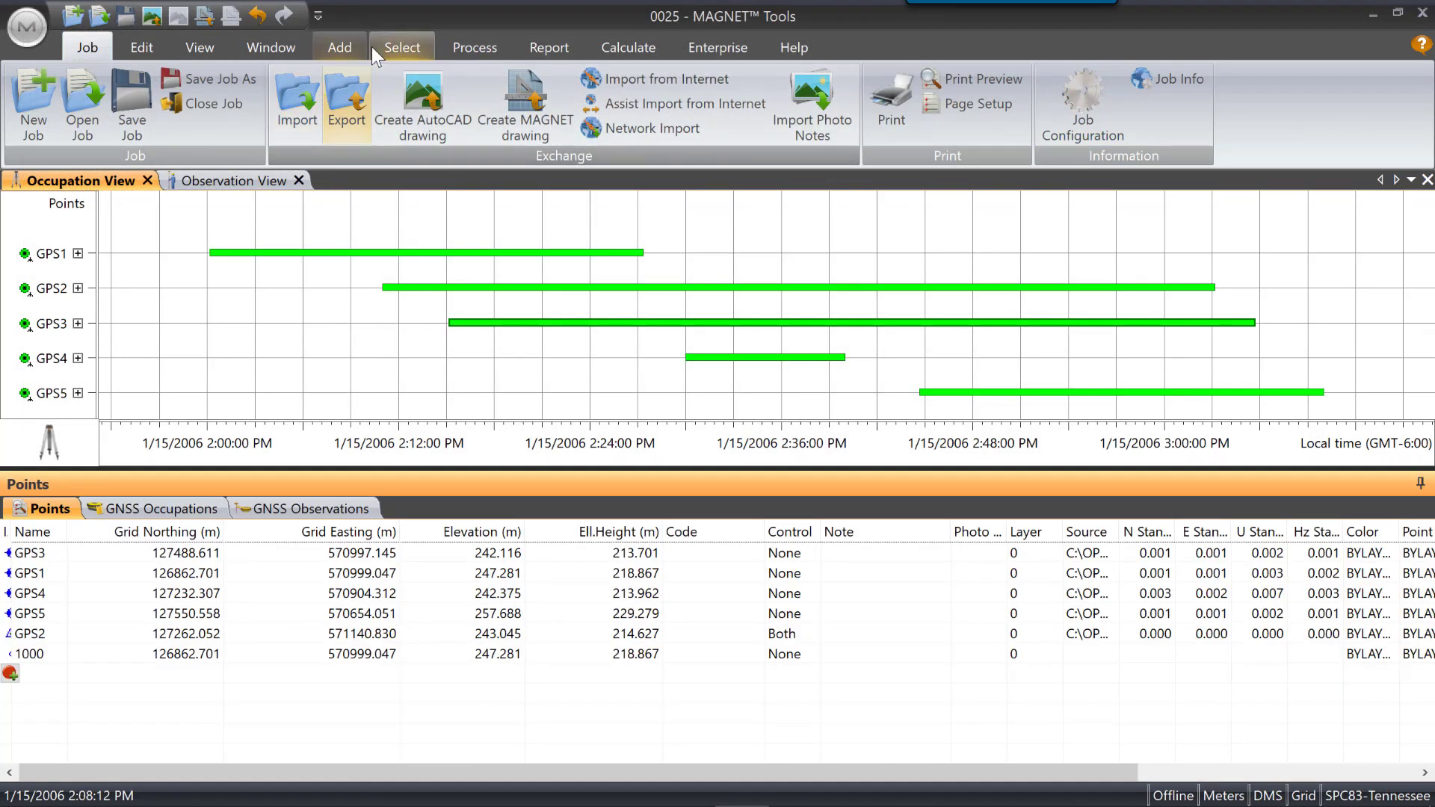
Step: Show job 0025 on Google Earth, examine where GPS1 to GPS5 fall on the imagery, and close Google Earth
click(187, 45)
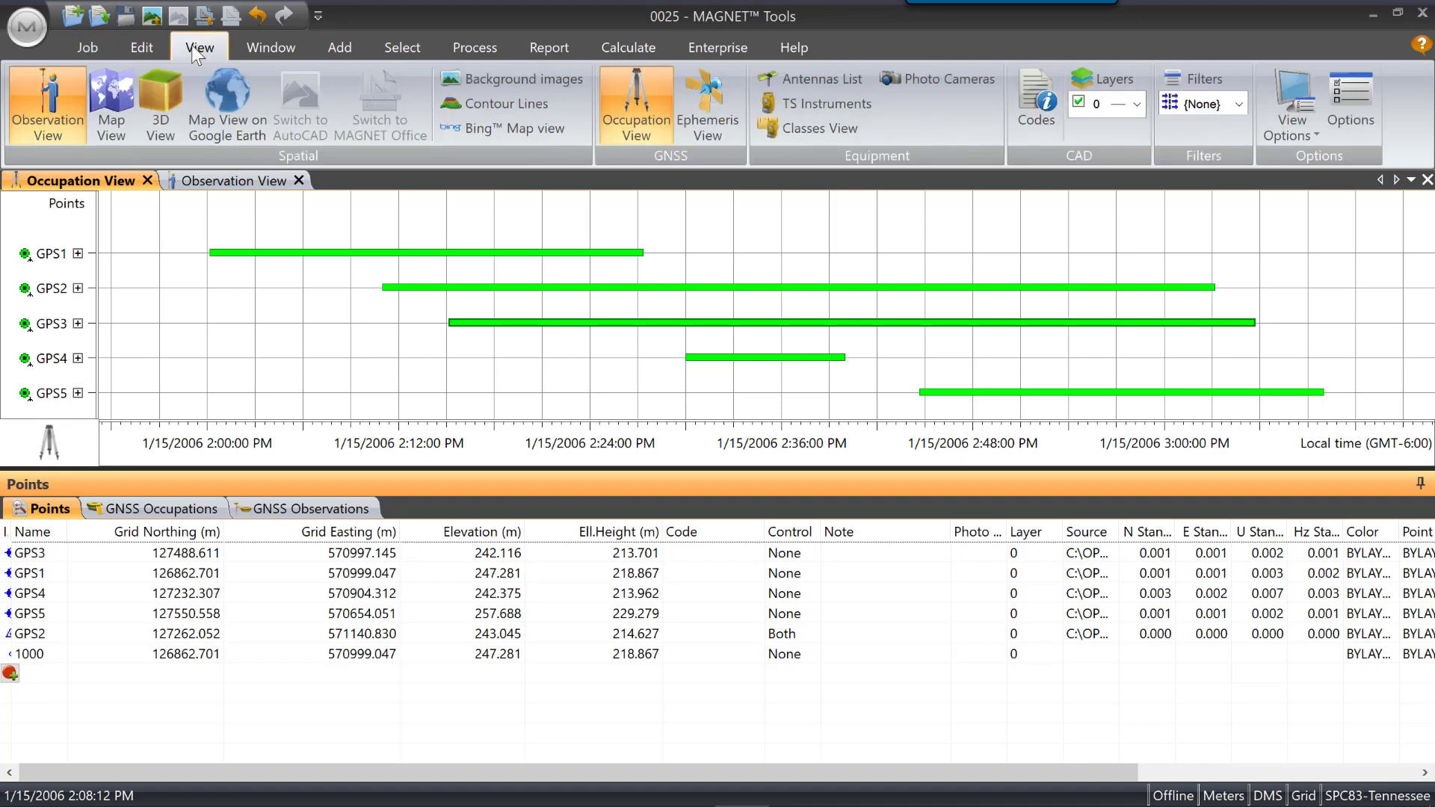
click(227, 110)
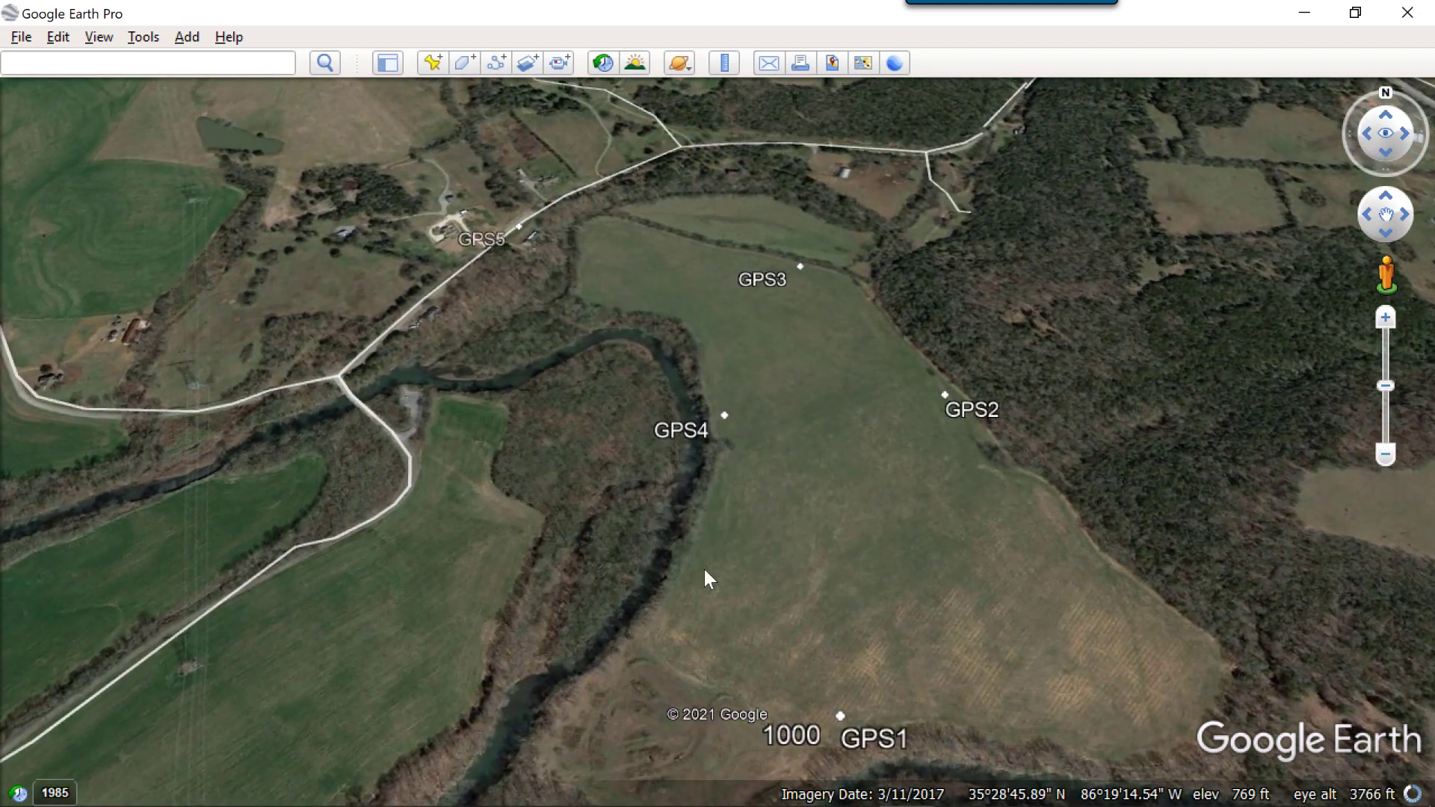
scroll(583, 485, down, 2)
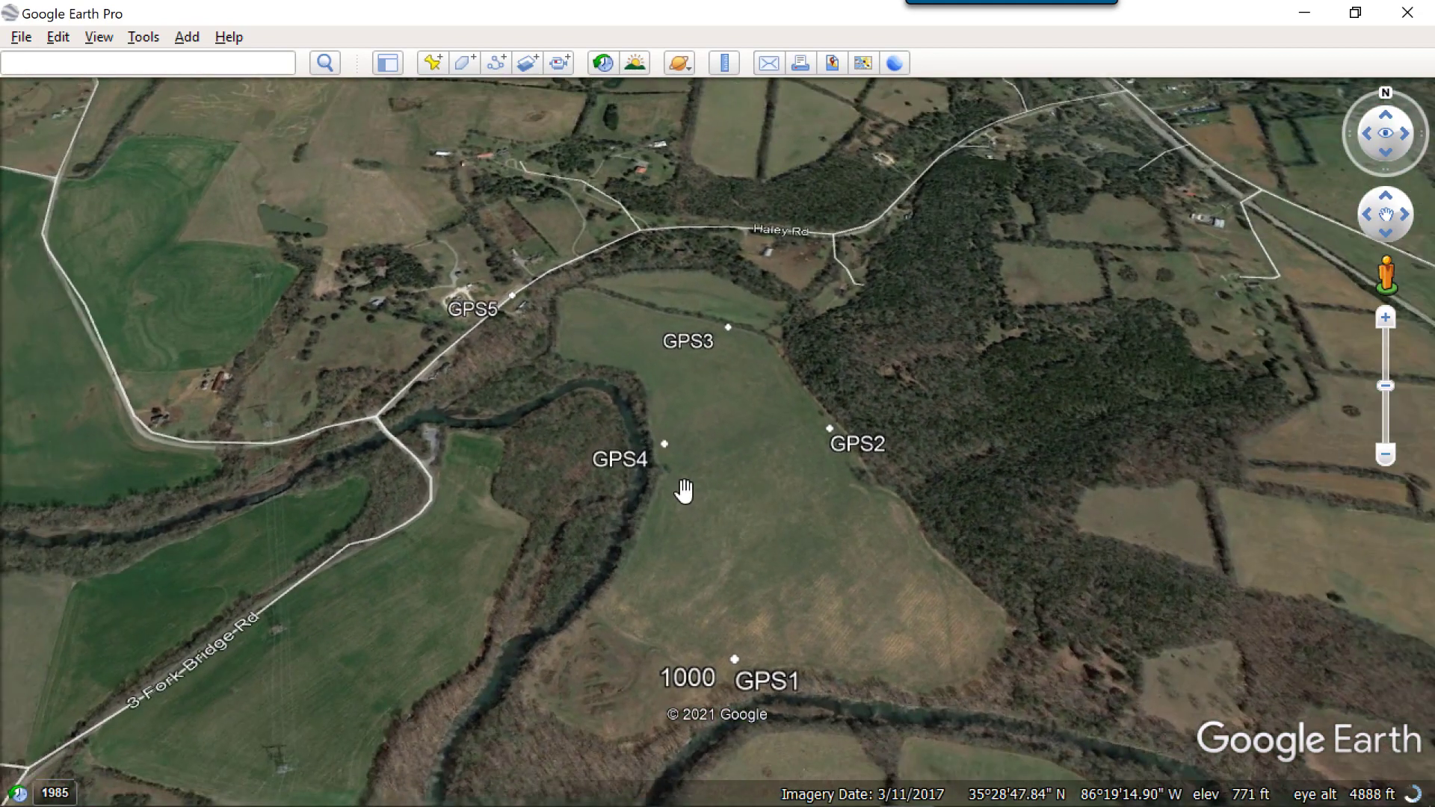
drag(683, 487, 676, 406)
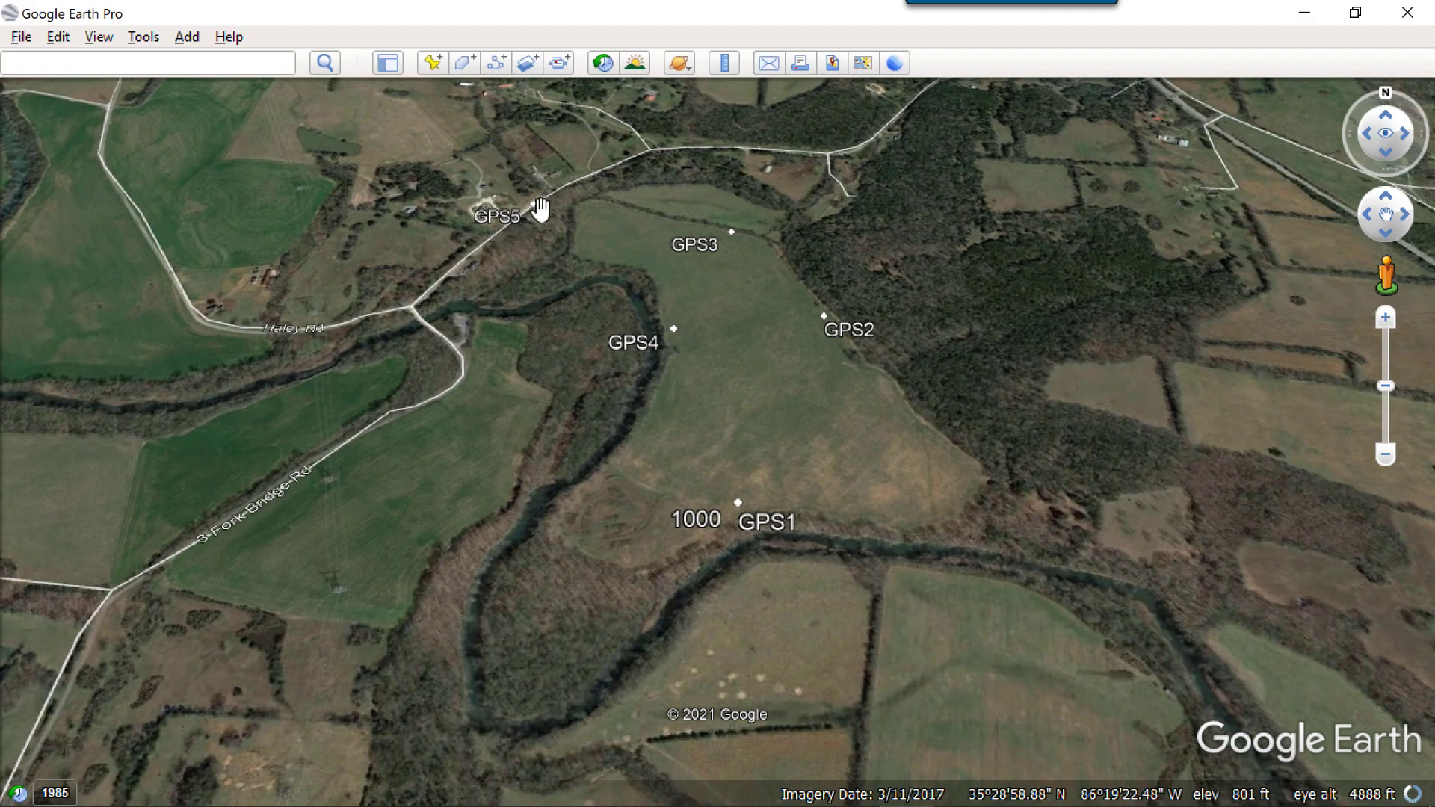
scroll(516, 265, up, 3)
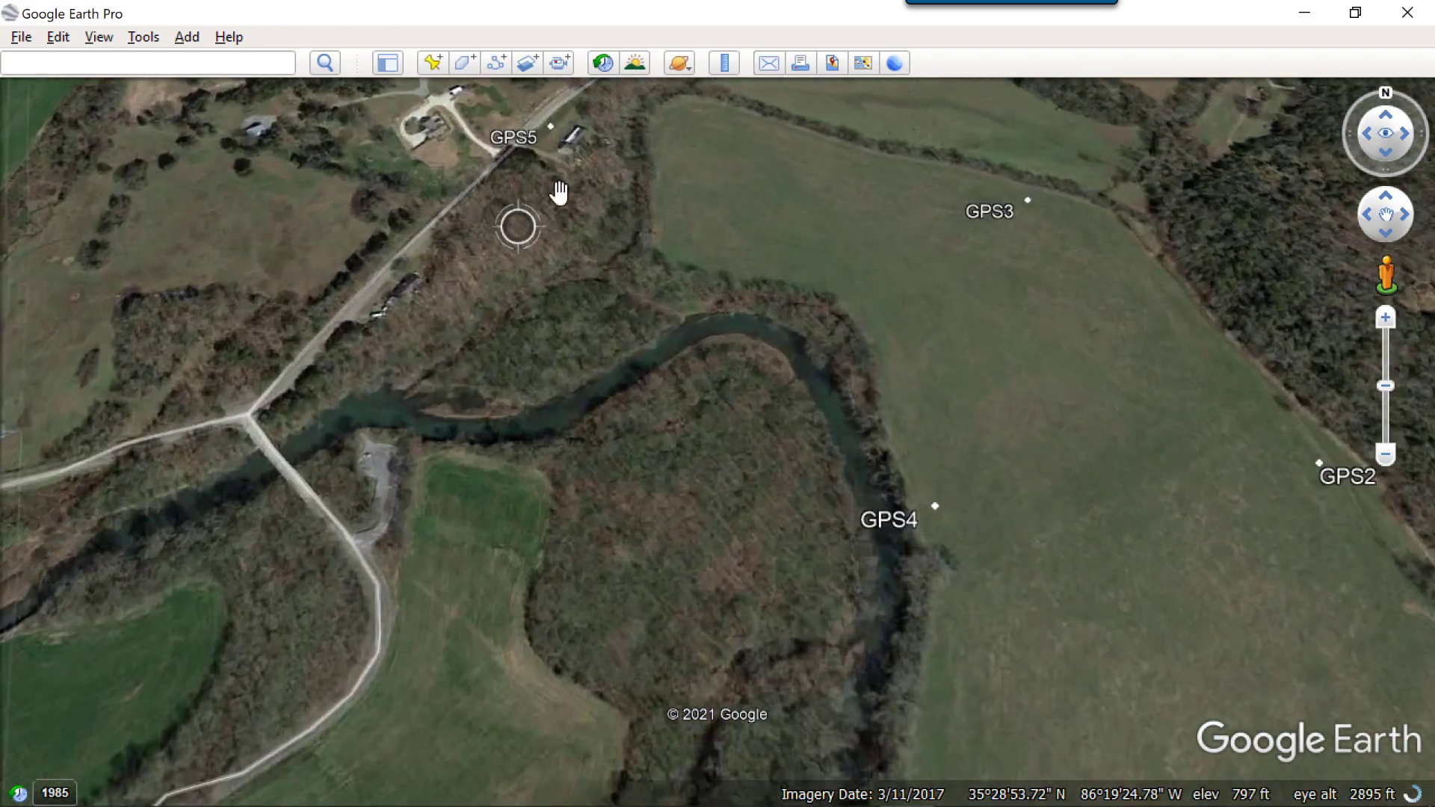
scroll(672, 223, down, 3)
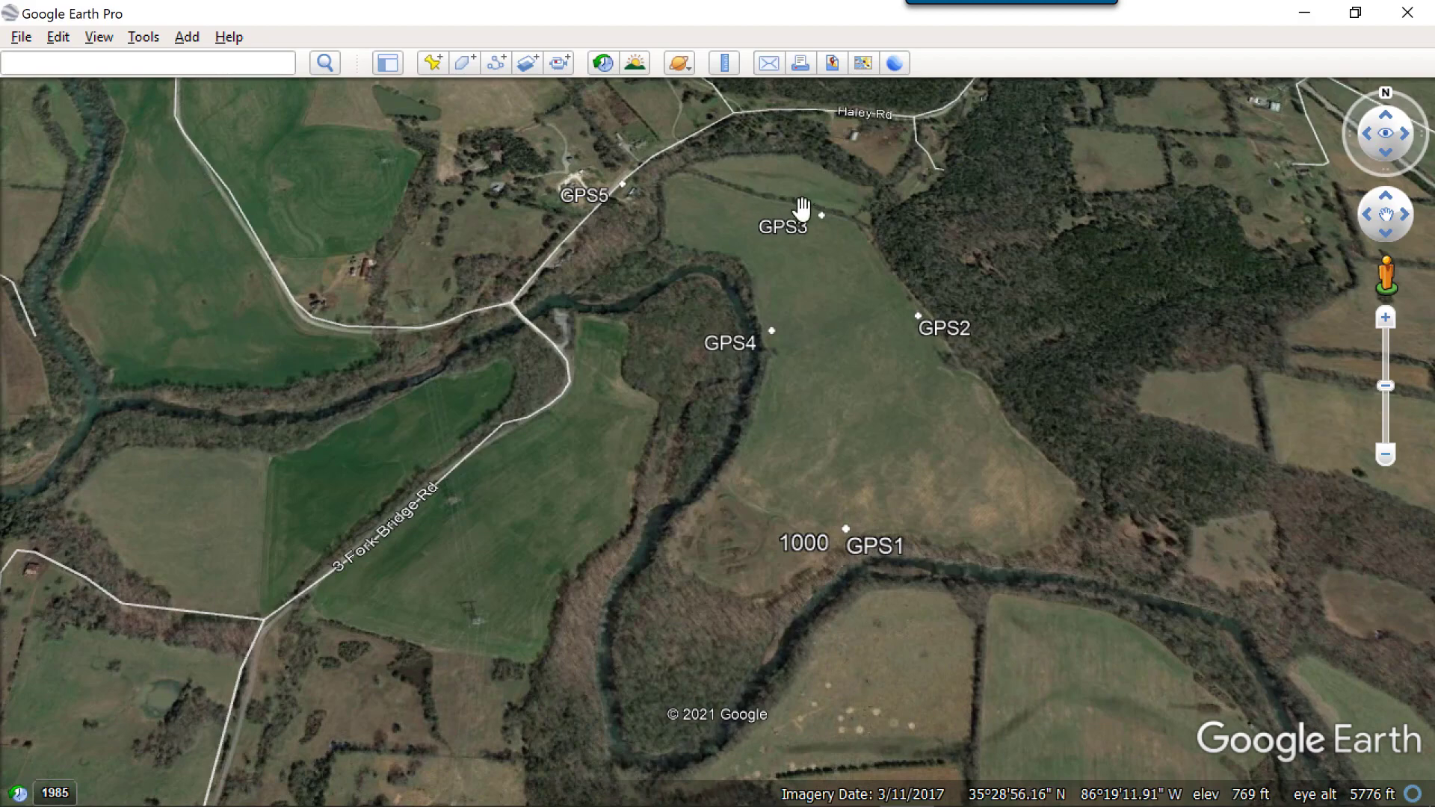
scroll(1046, 516, down, 2)
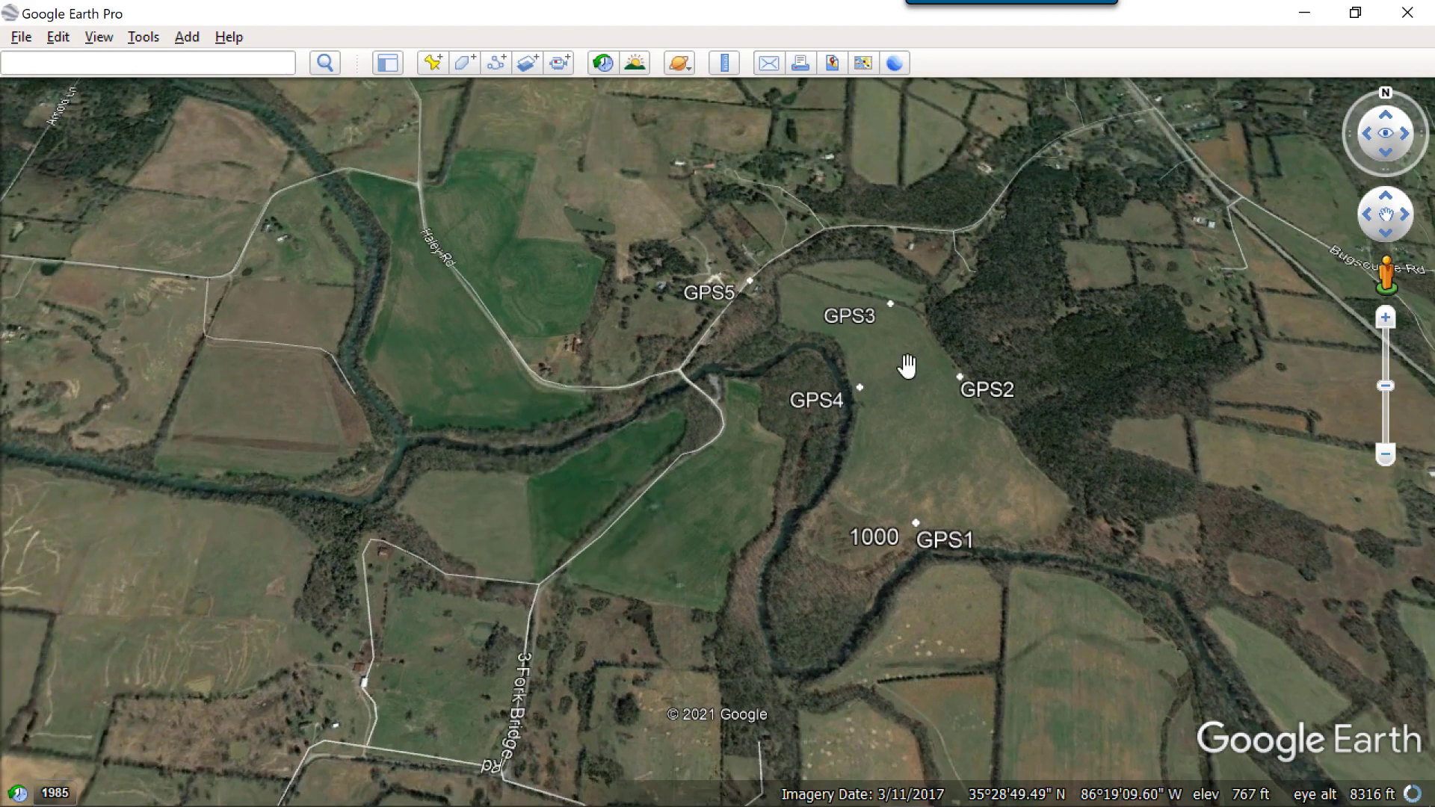
scroll(908, 365, up, 2)
scroll(979, 384, up, 2)
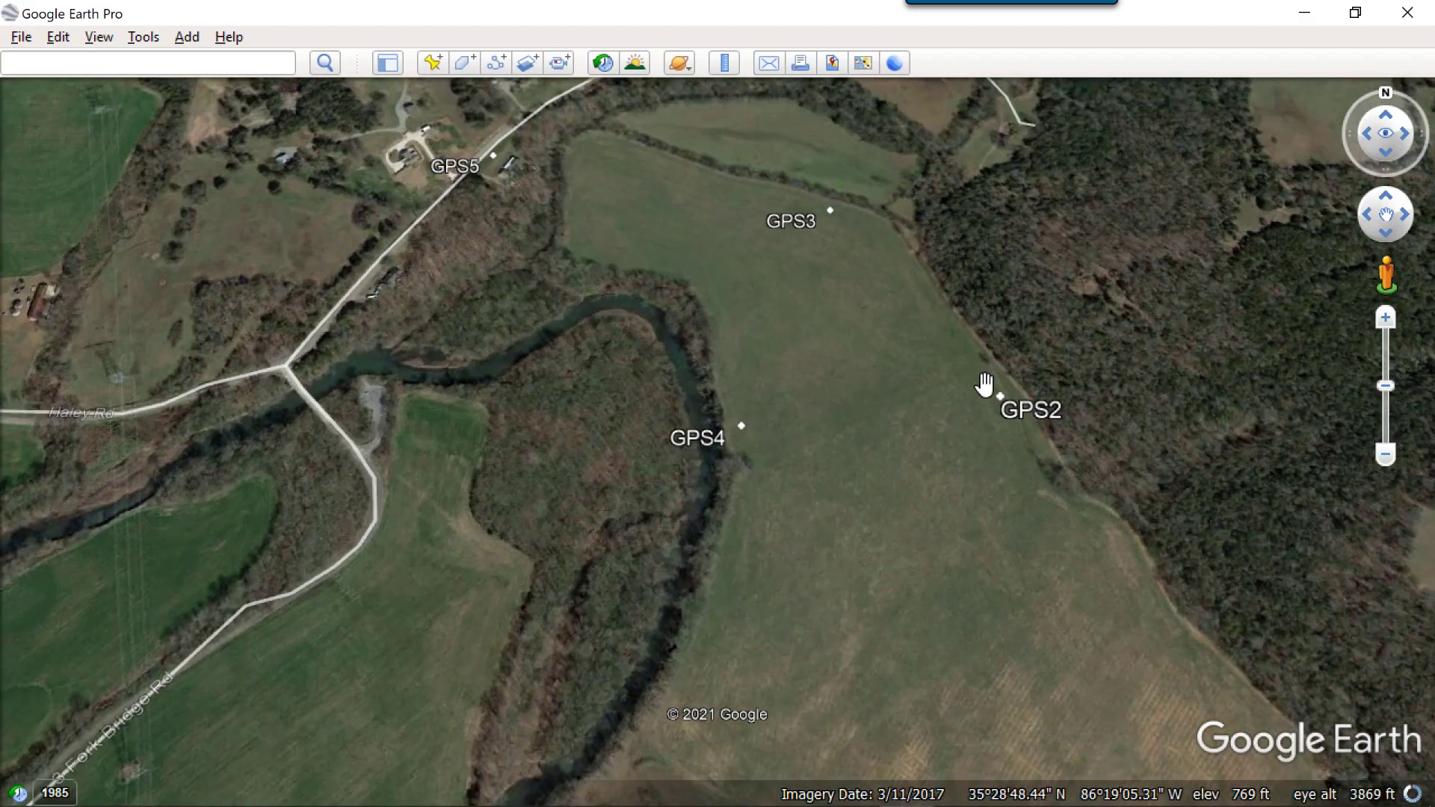
scroll(984, 384, down, 3)
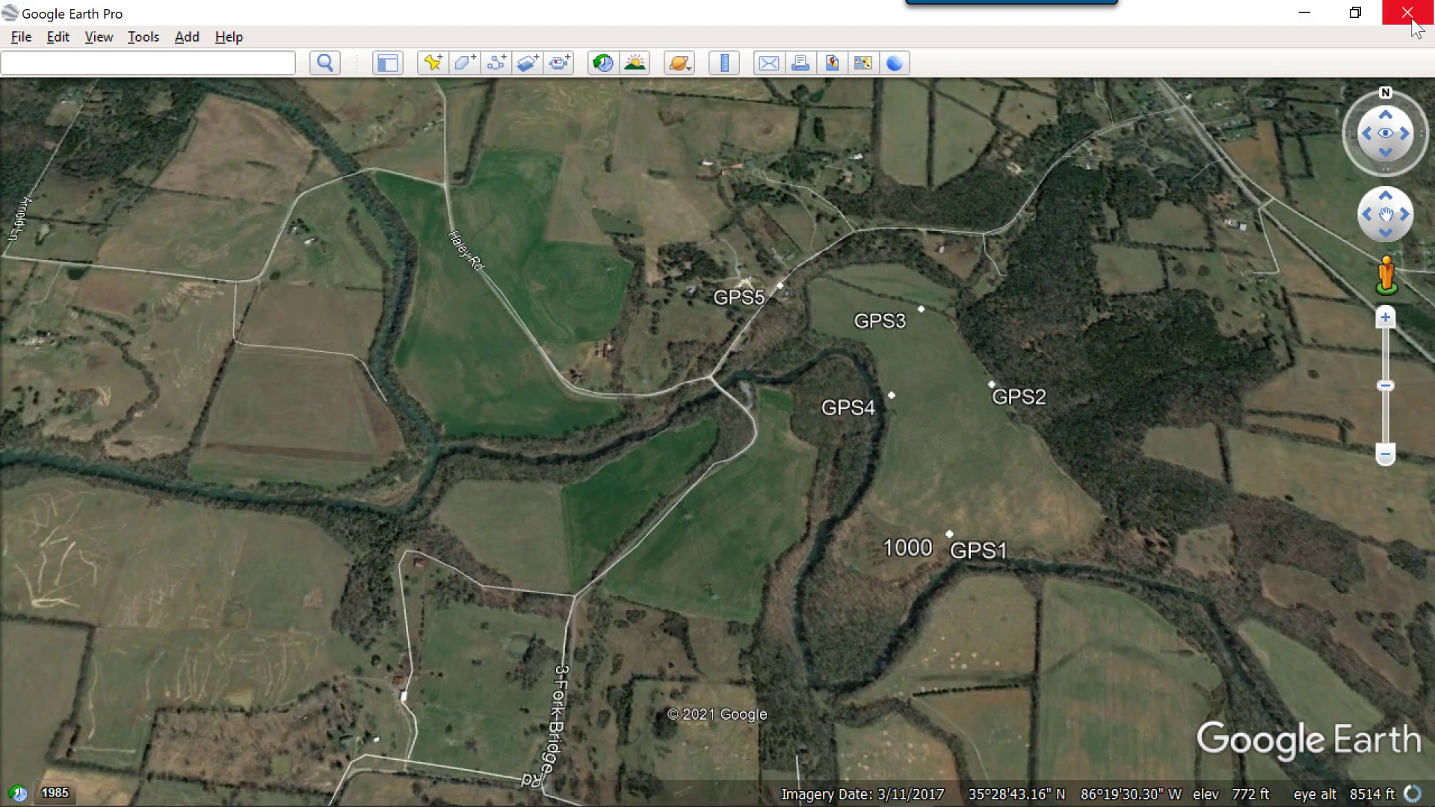
click(1407, 13)
click(831, 439)
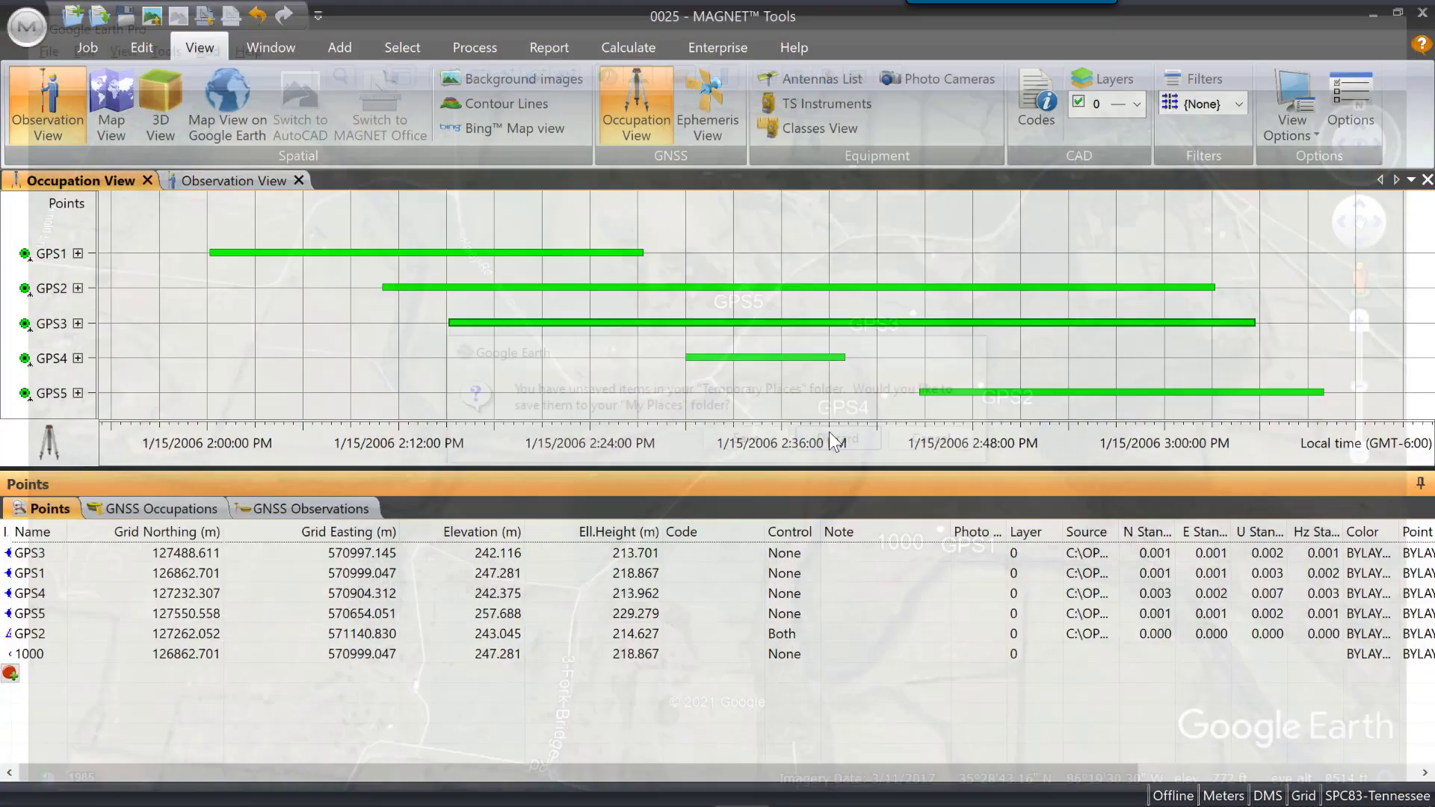
click(477, 132)
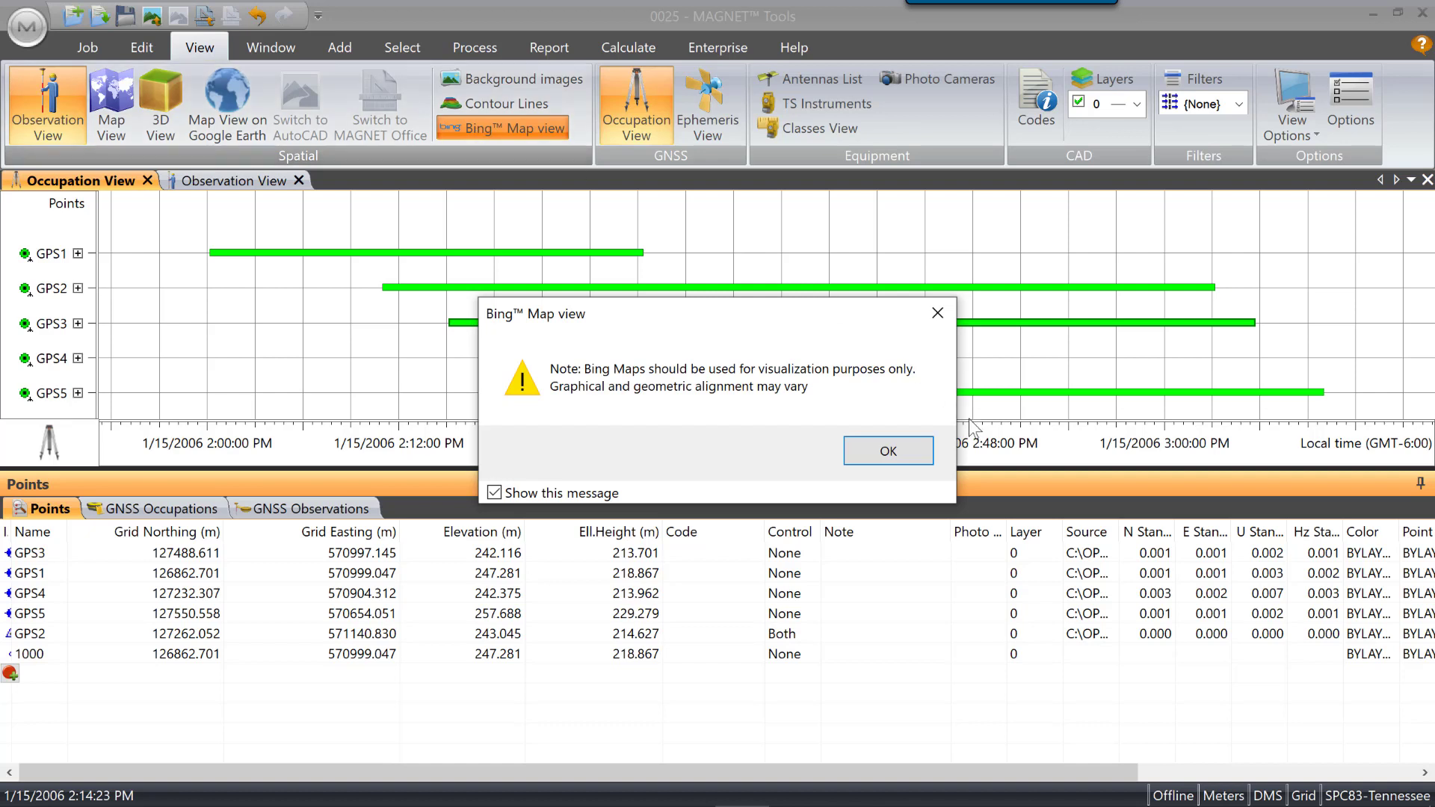
click(858, 453)
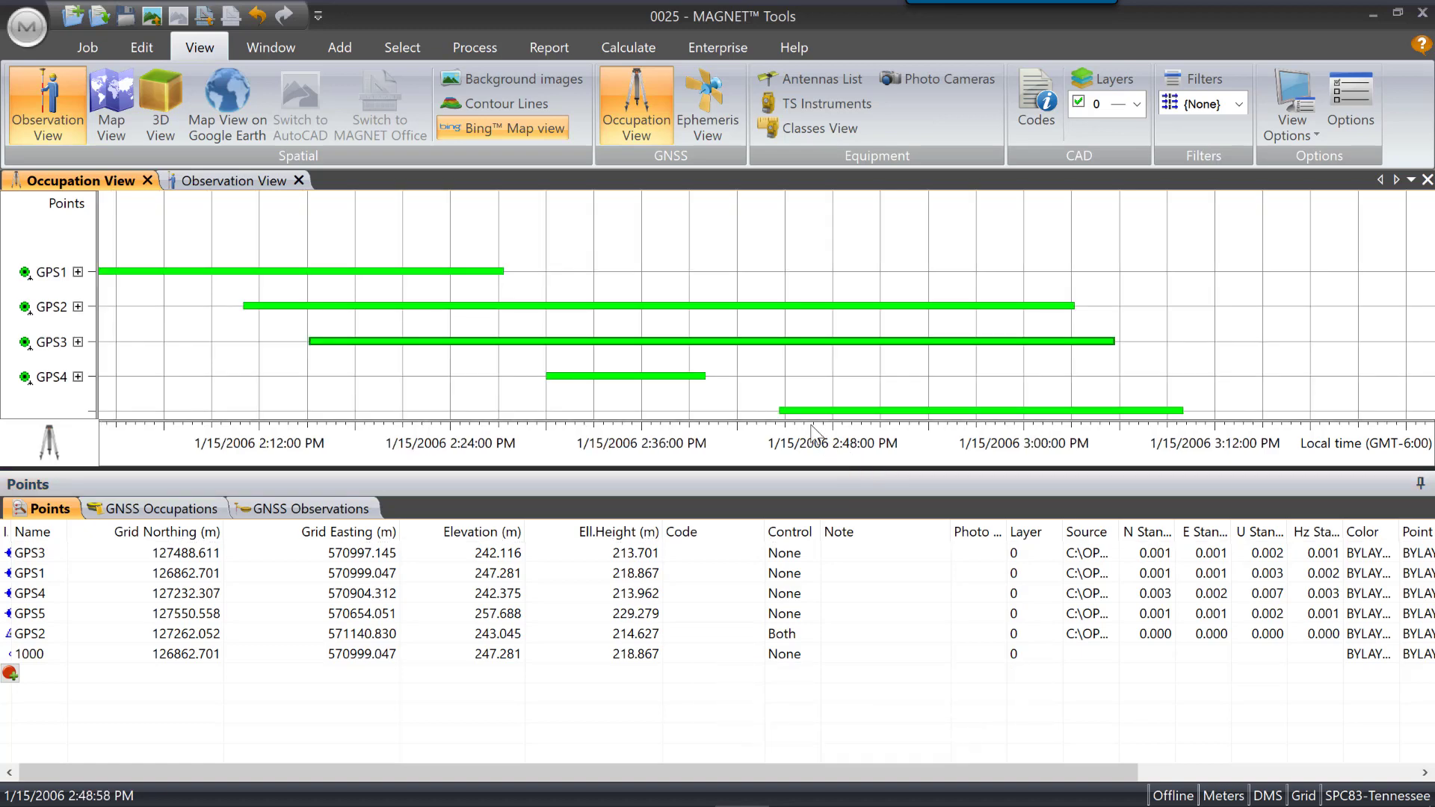
click(485, 127)
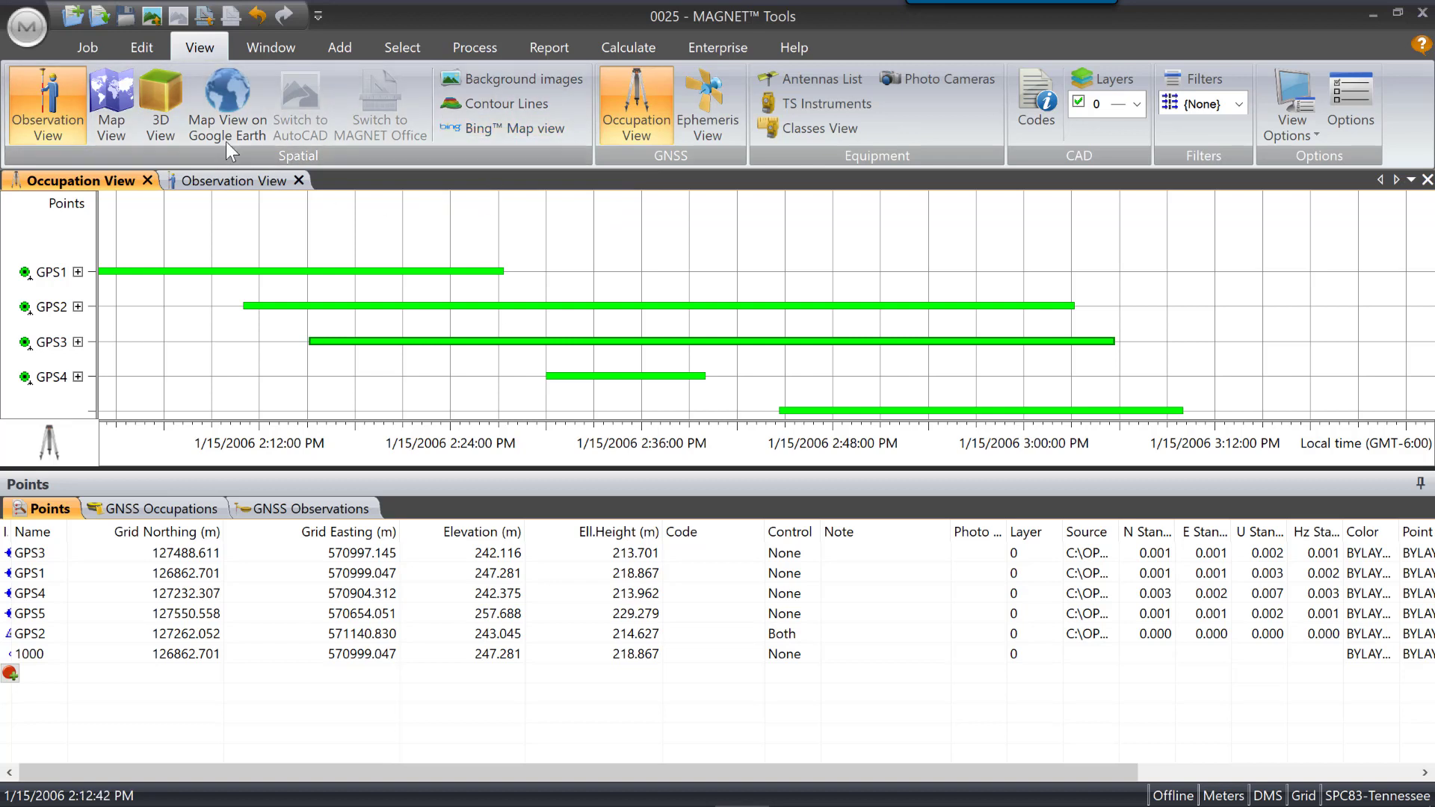
Step: Show the Observation View with the Bing Map view as its background, and enlarge the graphics area above the Points table
click(226, 181)
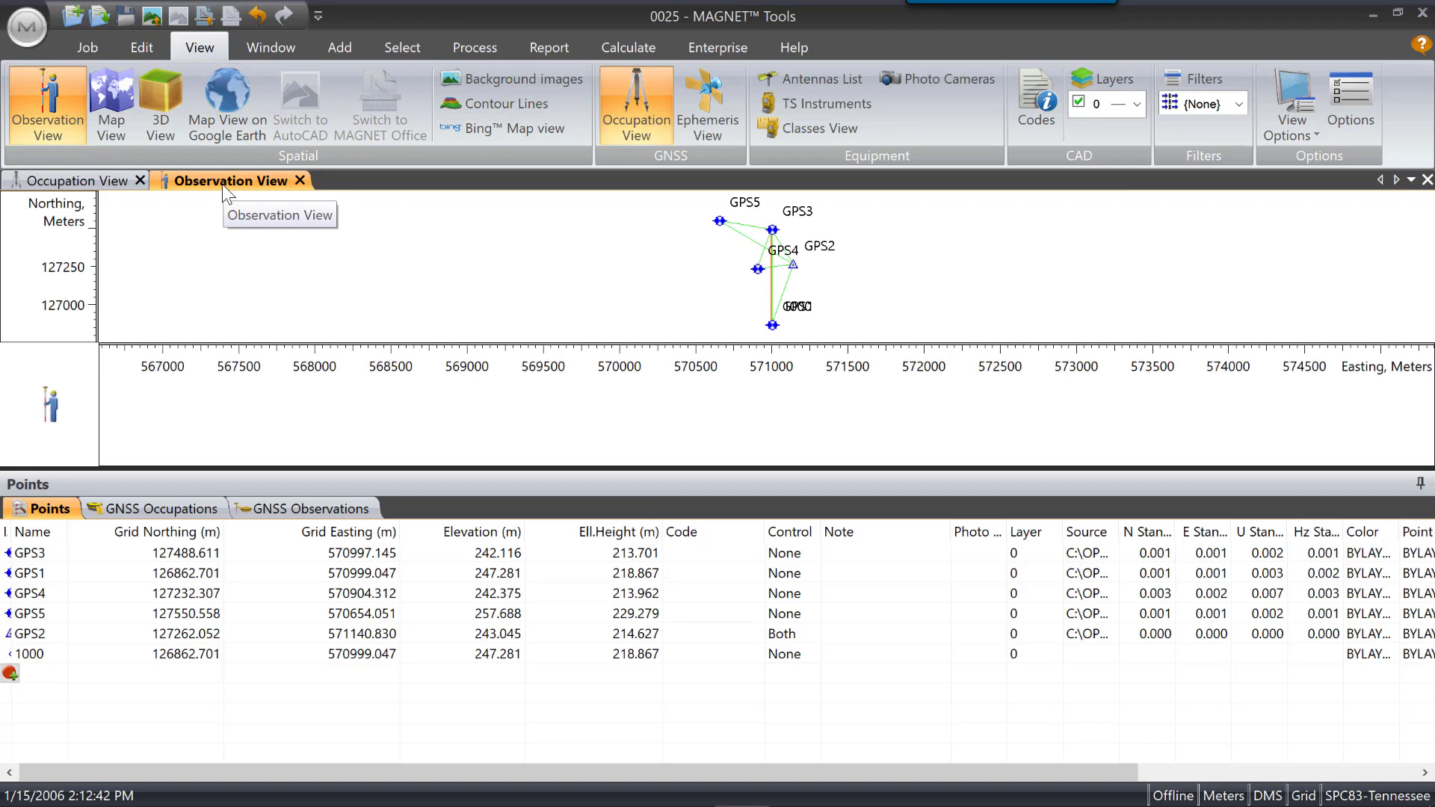
click(549, 125)
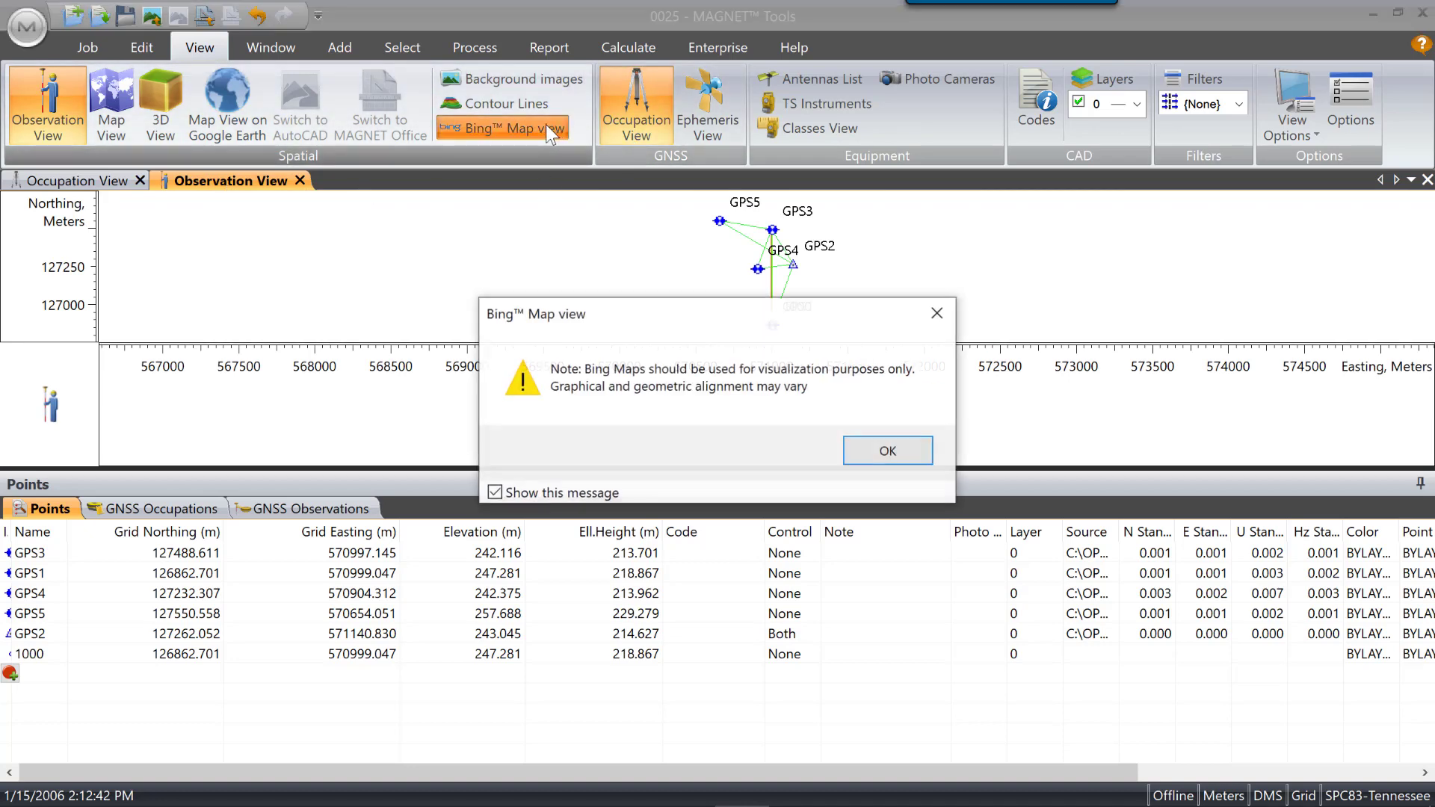
click(903, 452)
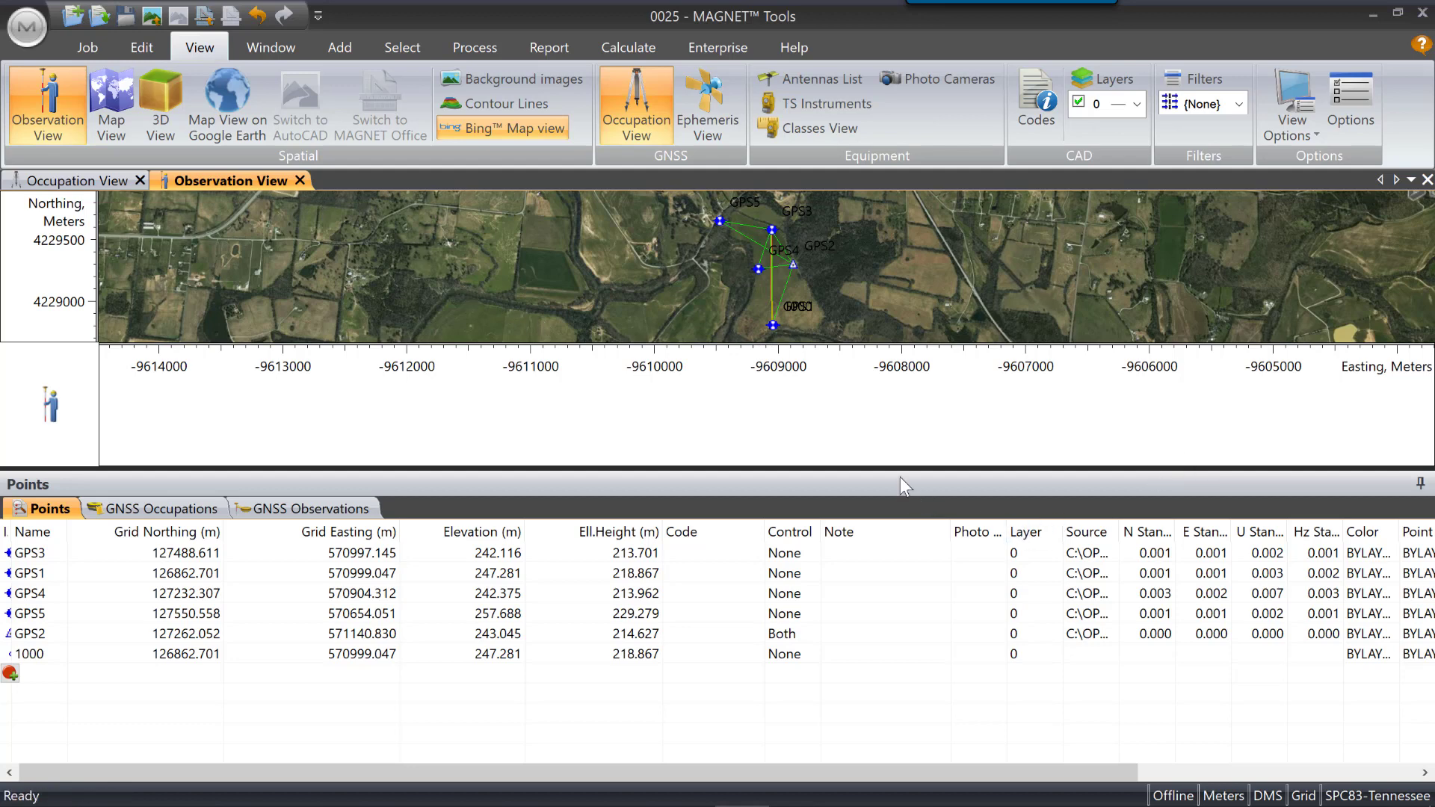
drag(886, 468, 886, 636)
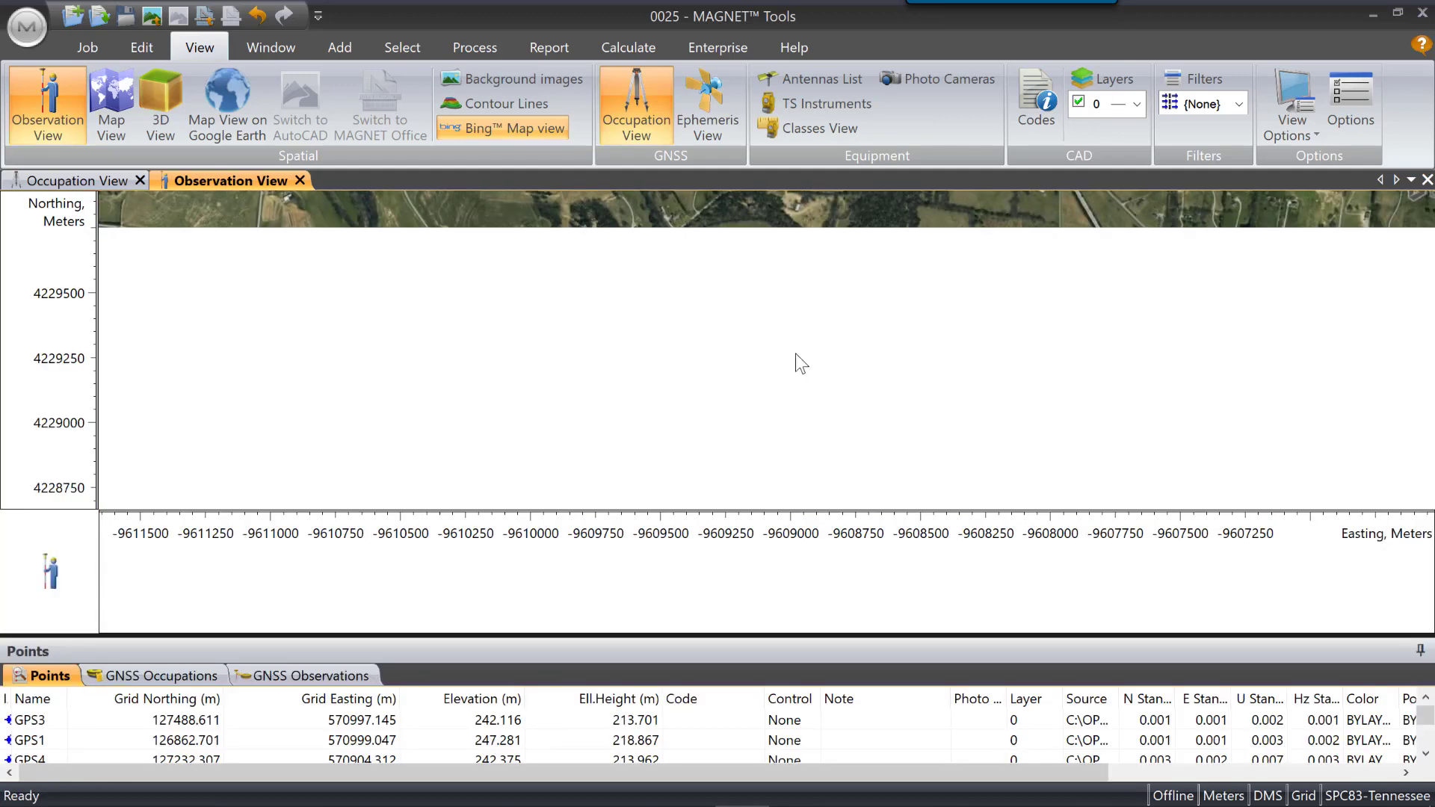